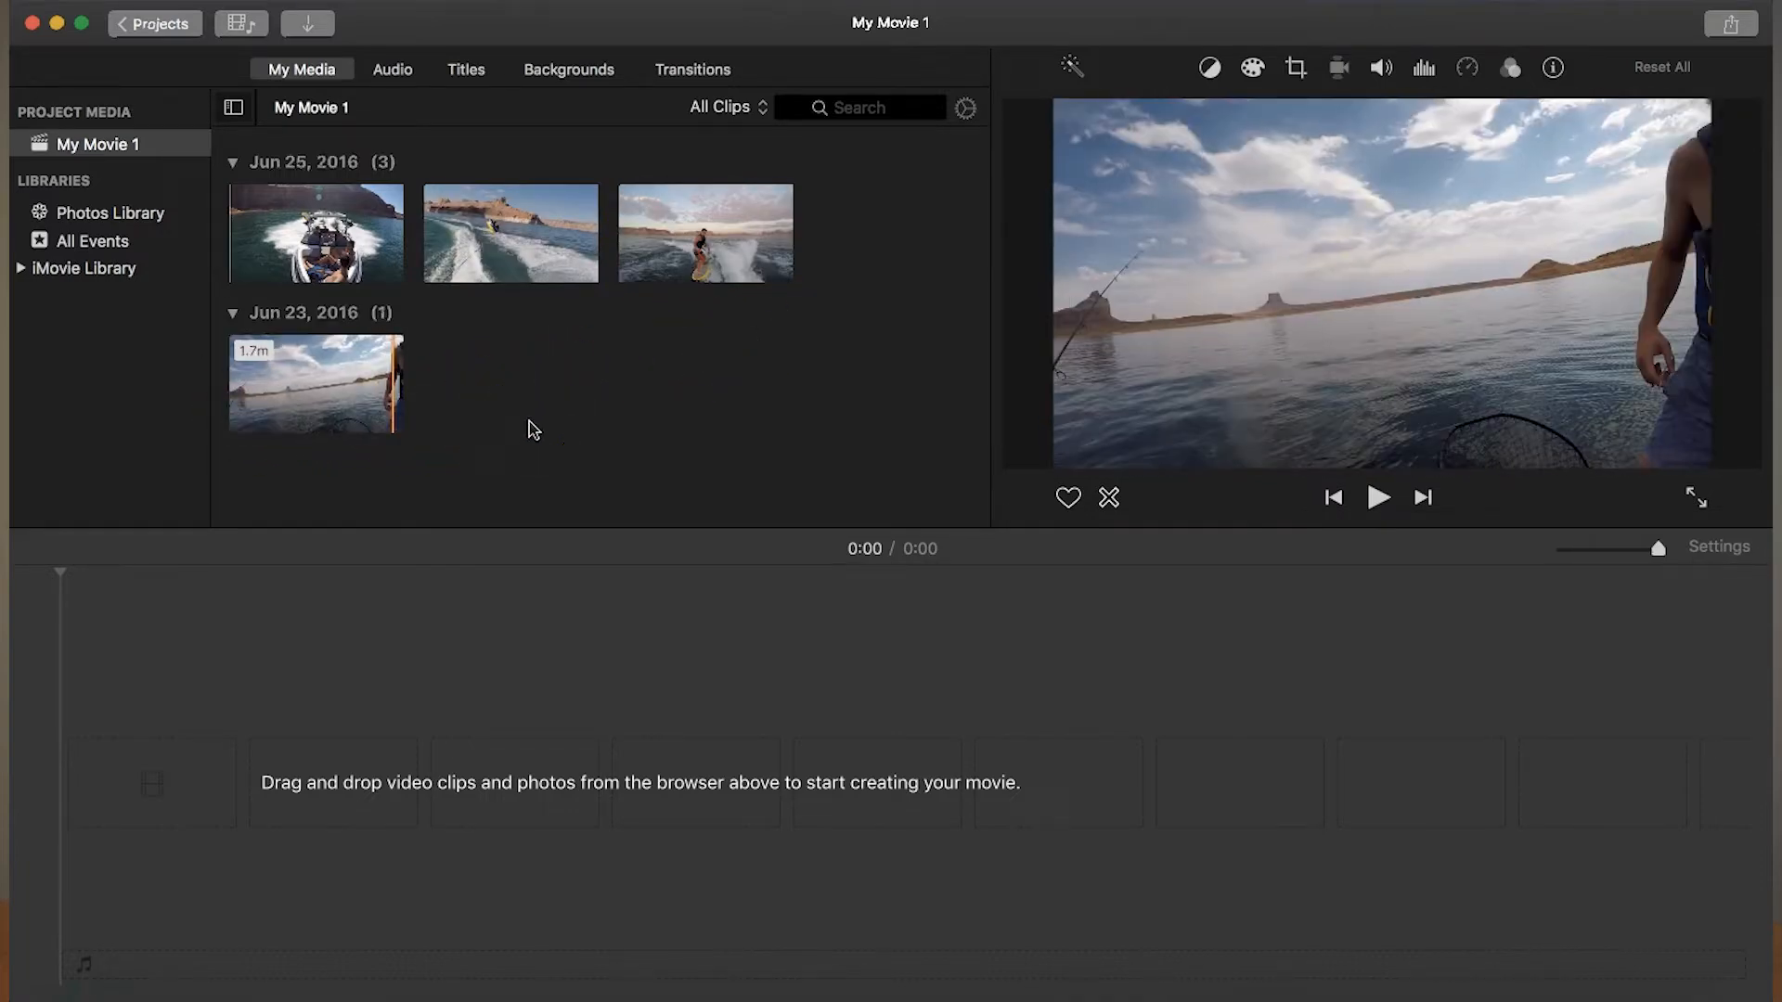
- Add the first June 25 boat clip to the empty timeline and detach its audio
{"action": "left_click_drag", "start_coordinate": [330, 252], "coordinate": [178, 768]}
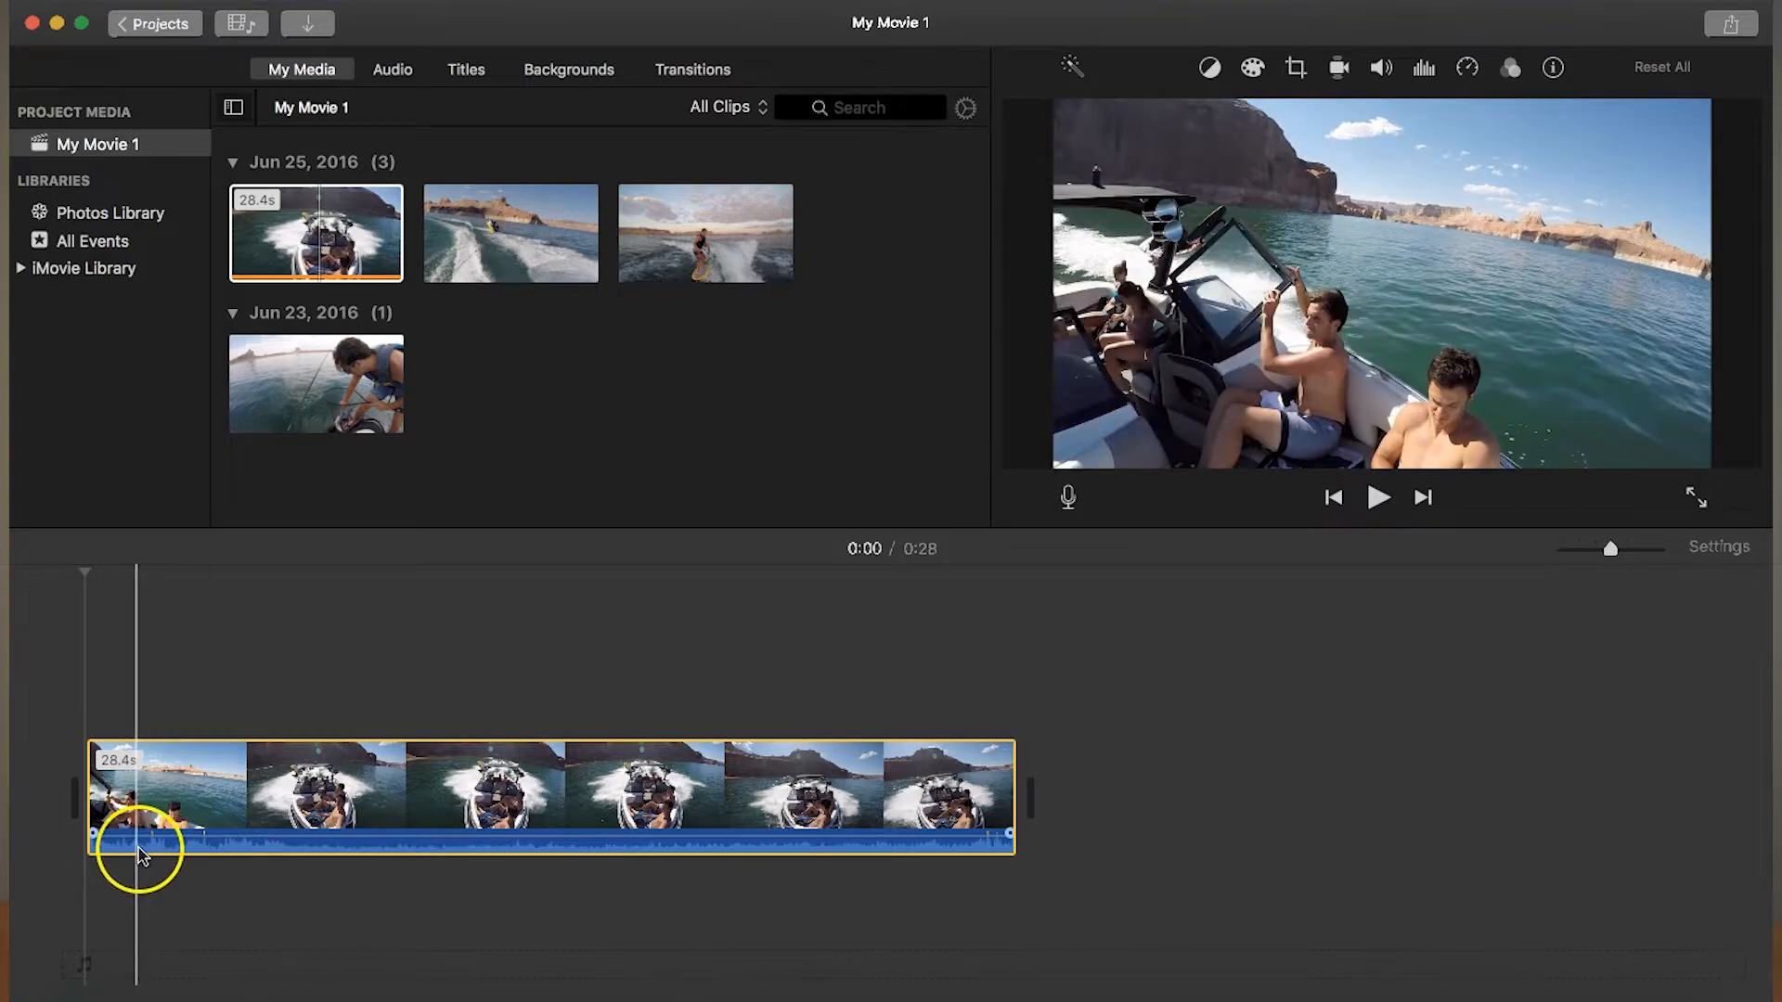
{"action": "left_click", "coordinate": [139, 848]}
{"action": "right_click", "coordinate": [177, 818]}
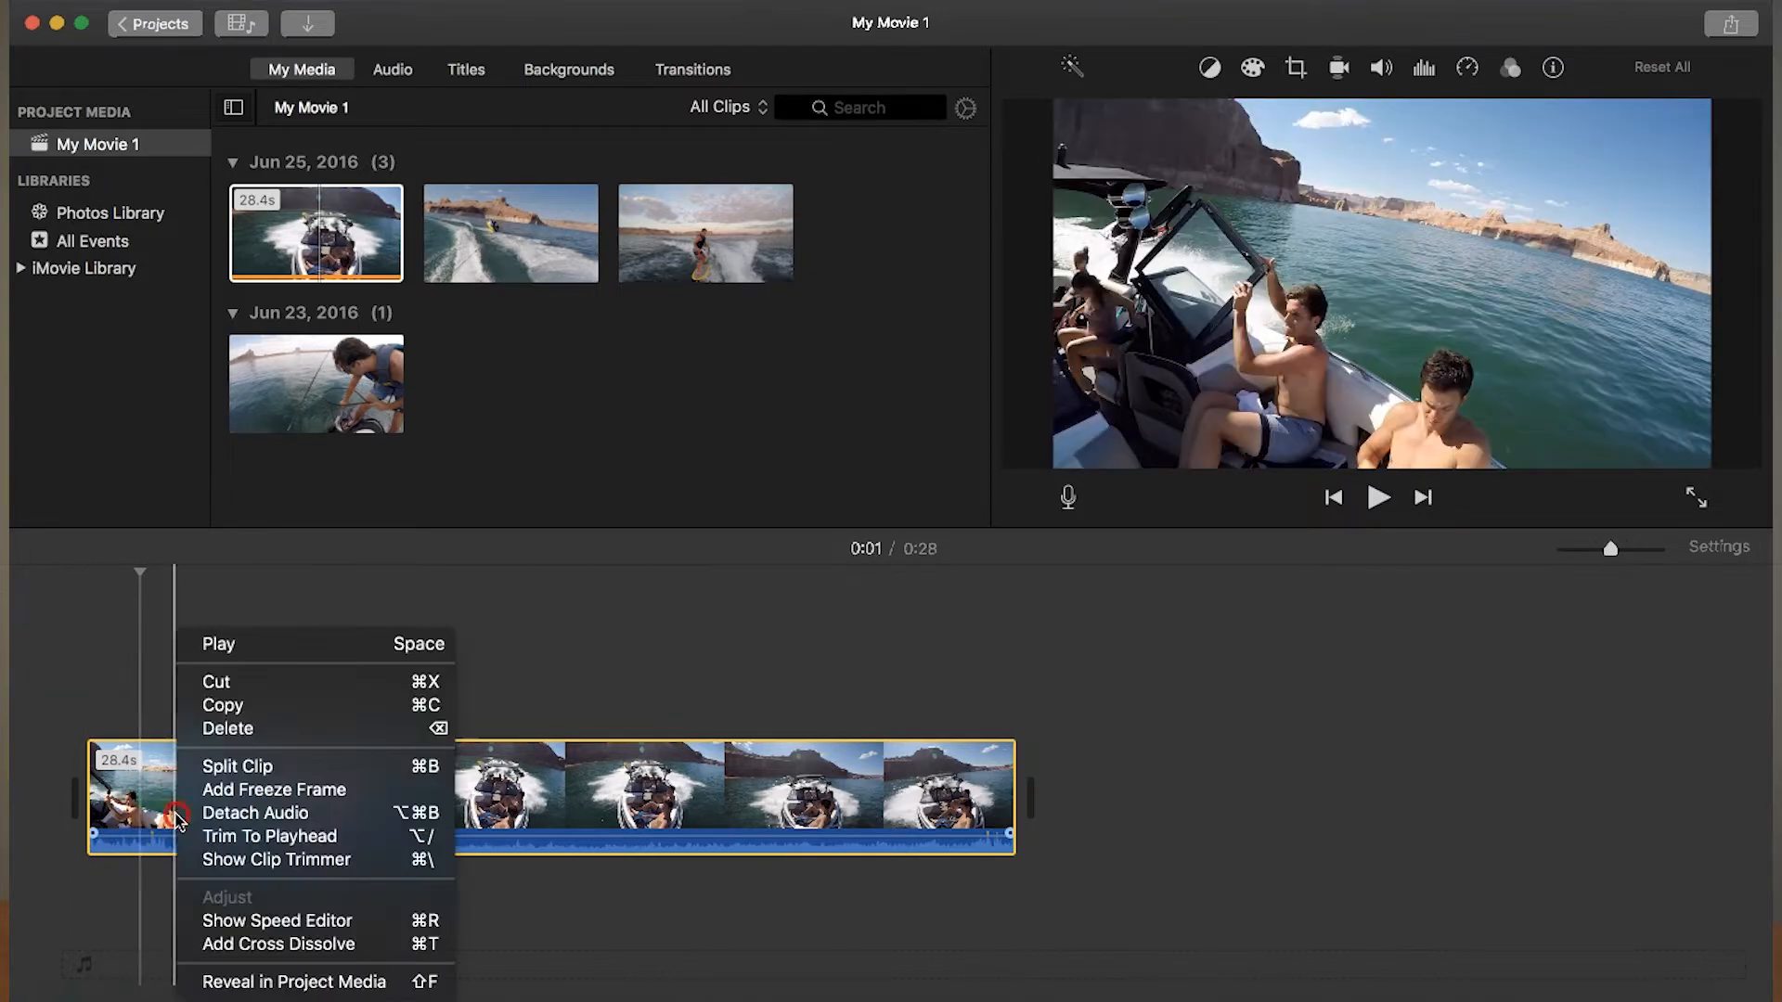
{"action": "left_click", "coordinate": [243, 816]}
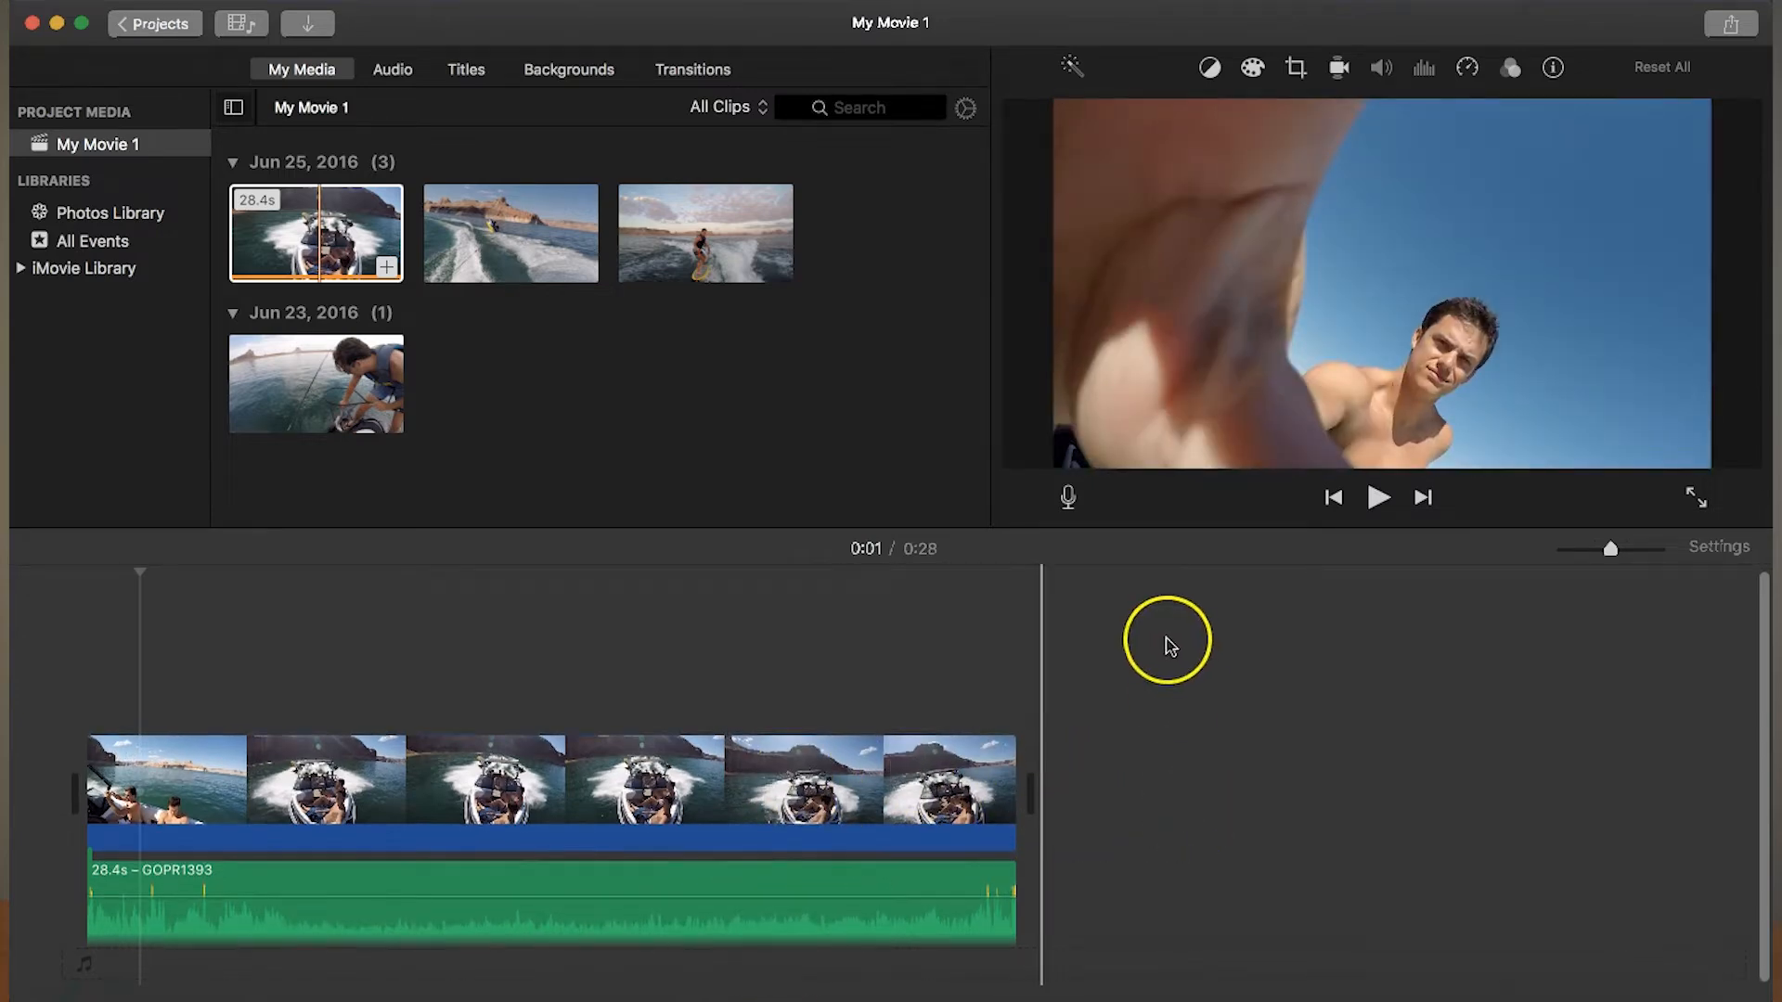
- Add the second June 25 clip after the boat clip in the timeline and detach its audio
{"action": "left_click", "coordinate": [562, 266]}
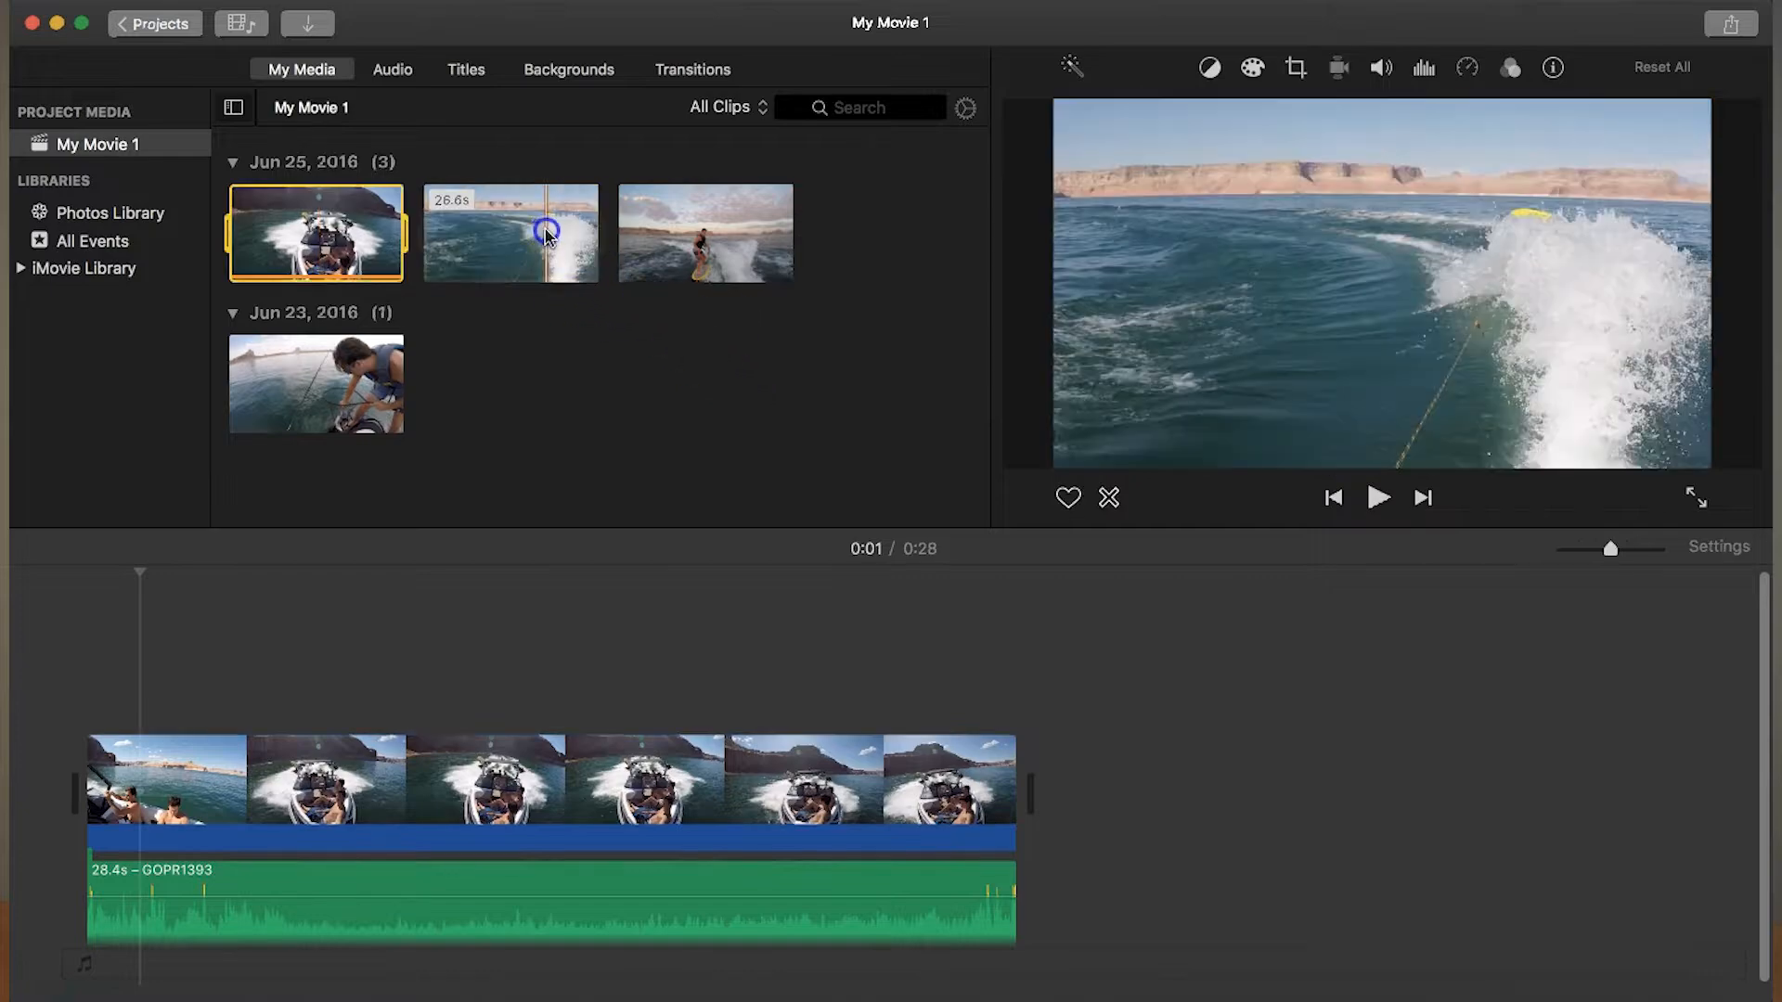
{"action": "left_click_drag", "start_coordinate": [495, 237], "coordinate": [1261, 802]}
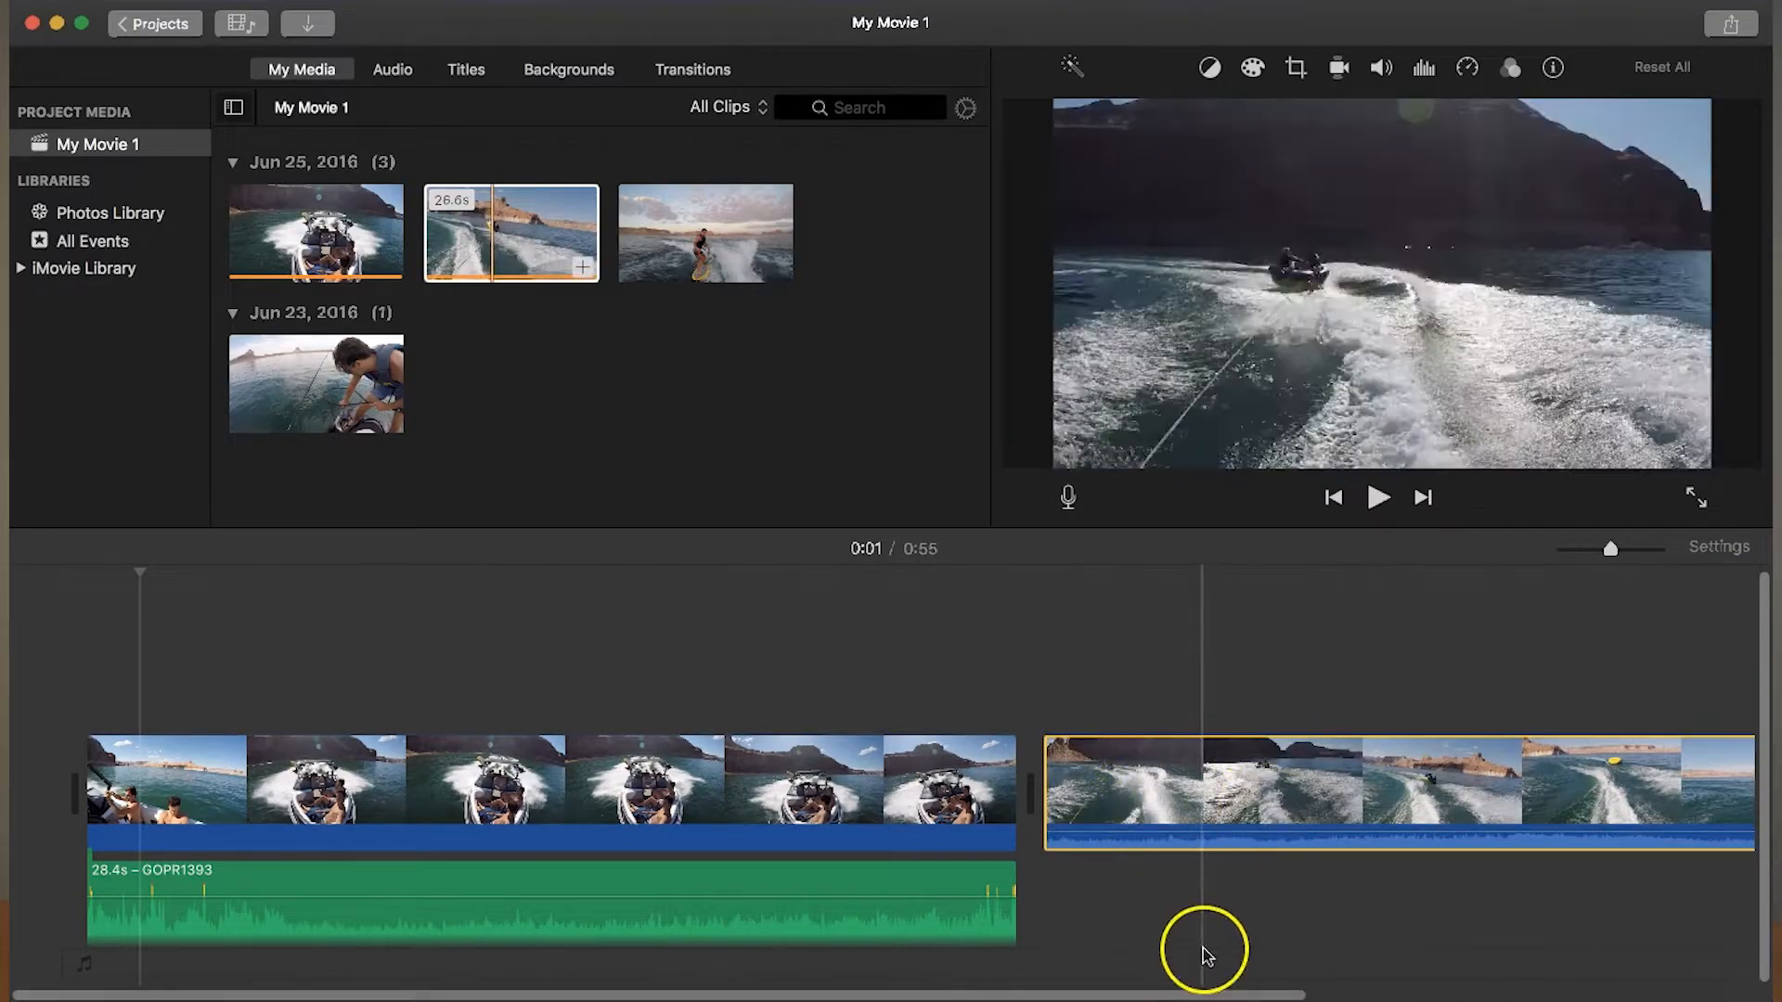
{"action": "right_click", "coordinate": [1211, 835]}
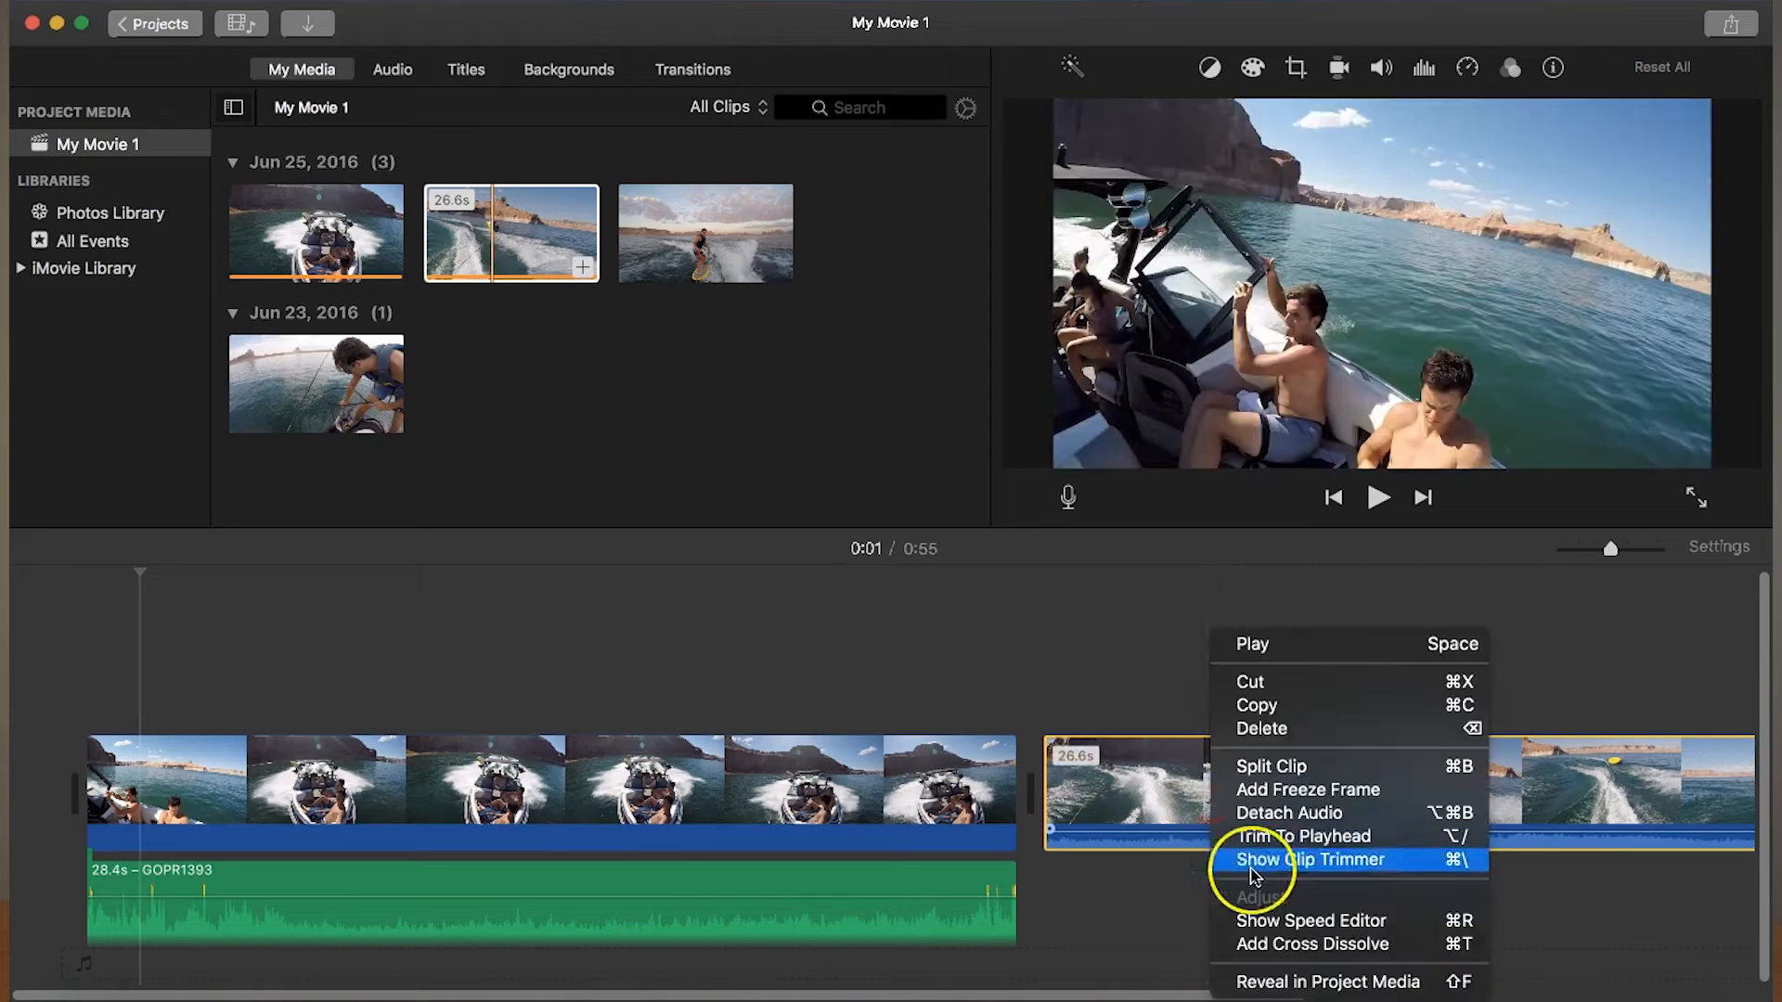
{"action": "left_click", "coordinate": [1285, 813]}
- Append the June 23 fishing clip to the end of the timeline and detach its audio
{"action": "left_click_drag", "start_coordinate": [1134, 992], "coordinate": [1594, 991]}
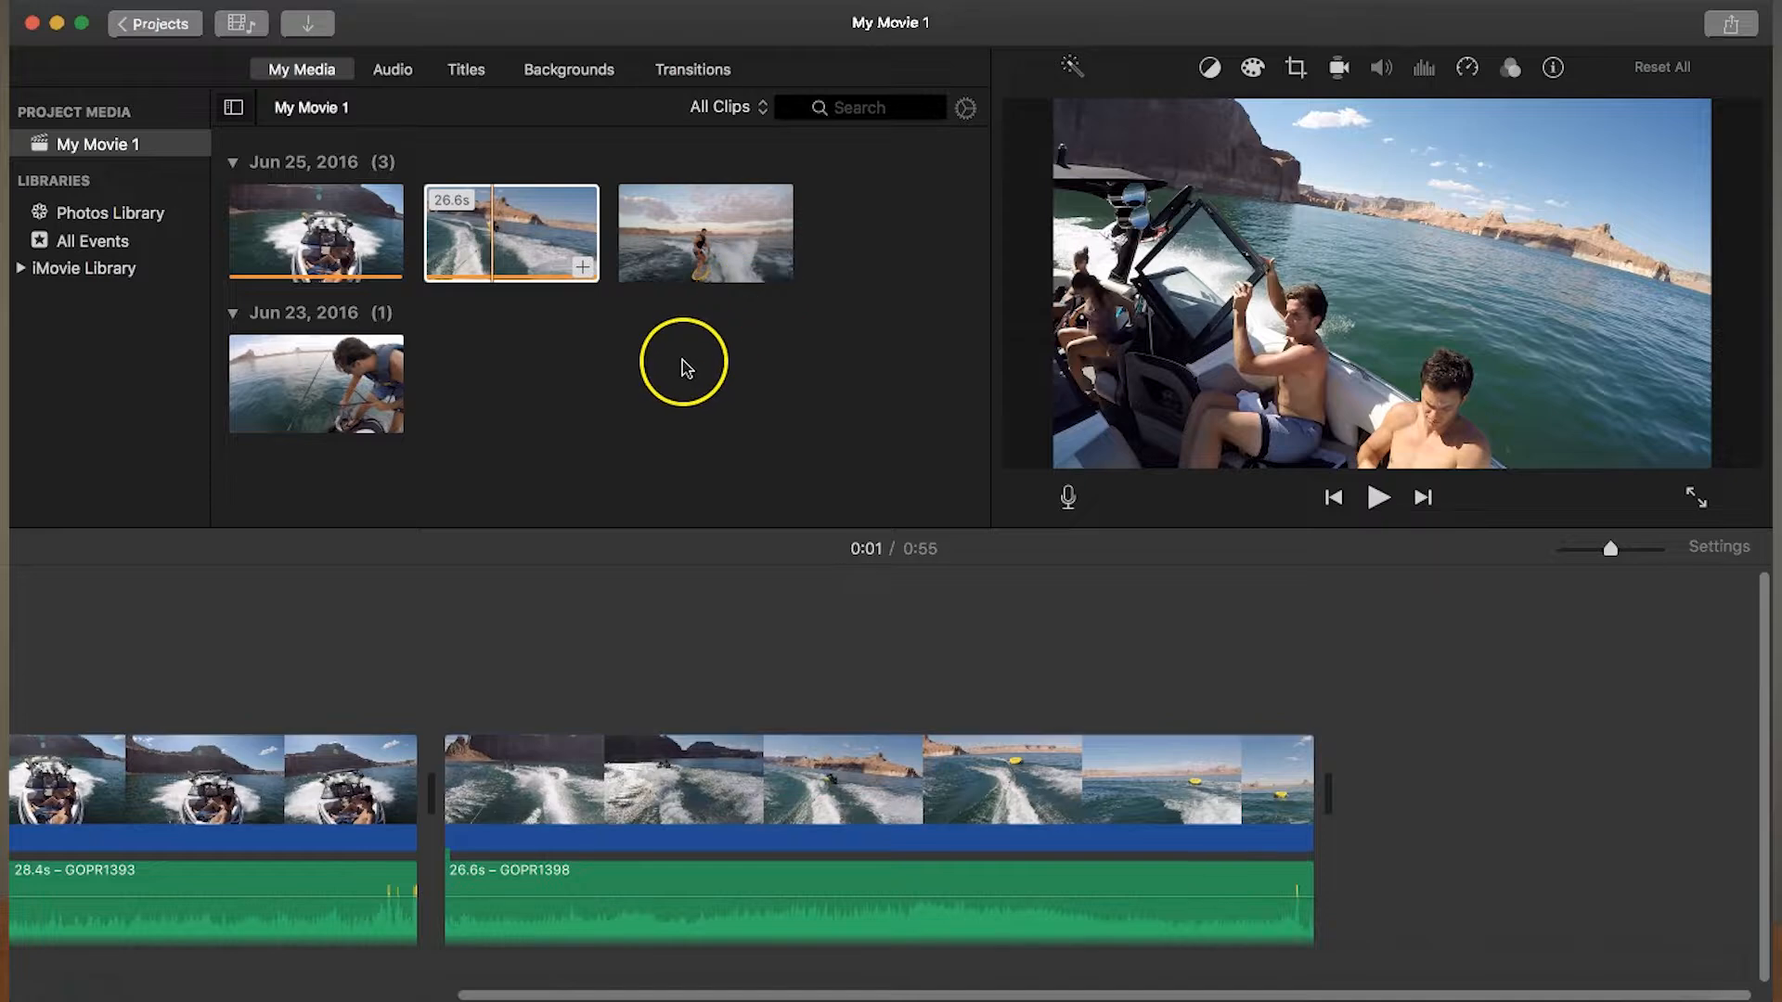
{"action": "left_click_drag", "start_coordinate": [369, 371], "coordinate": [1429, 797]}
{"action": "right_click", "coordinate": [1474, 794]}
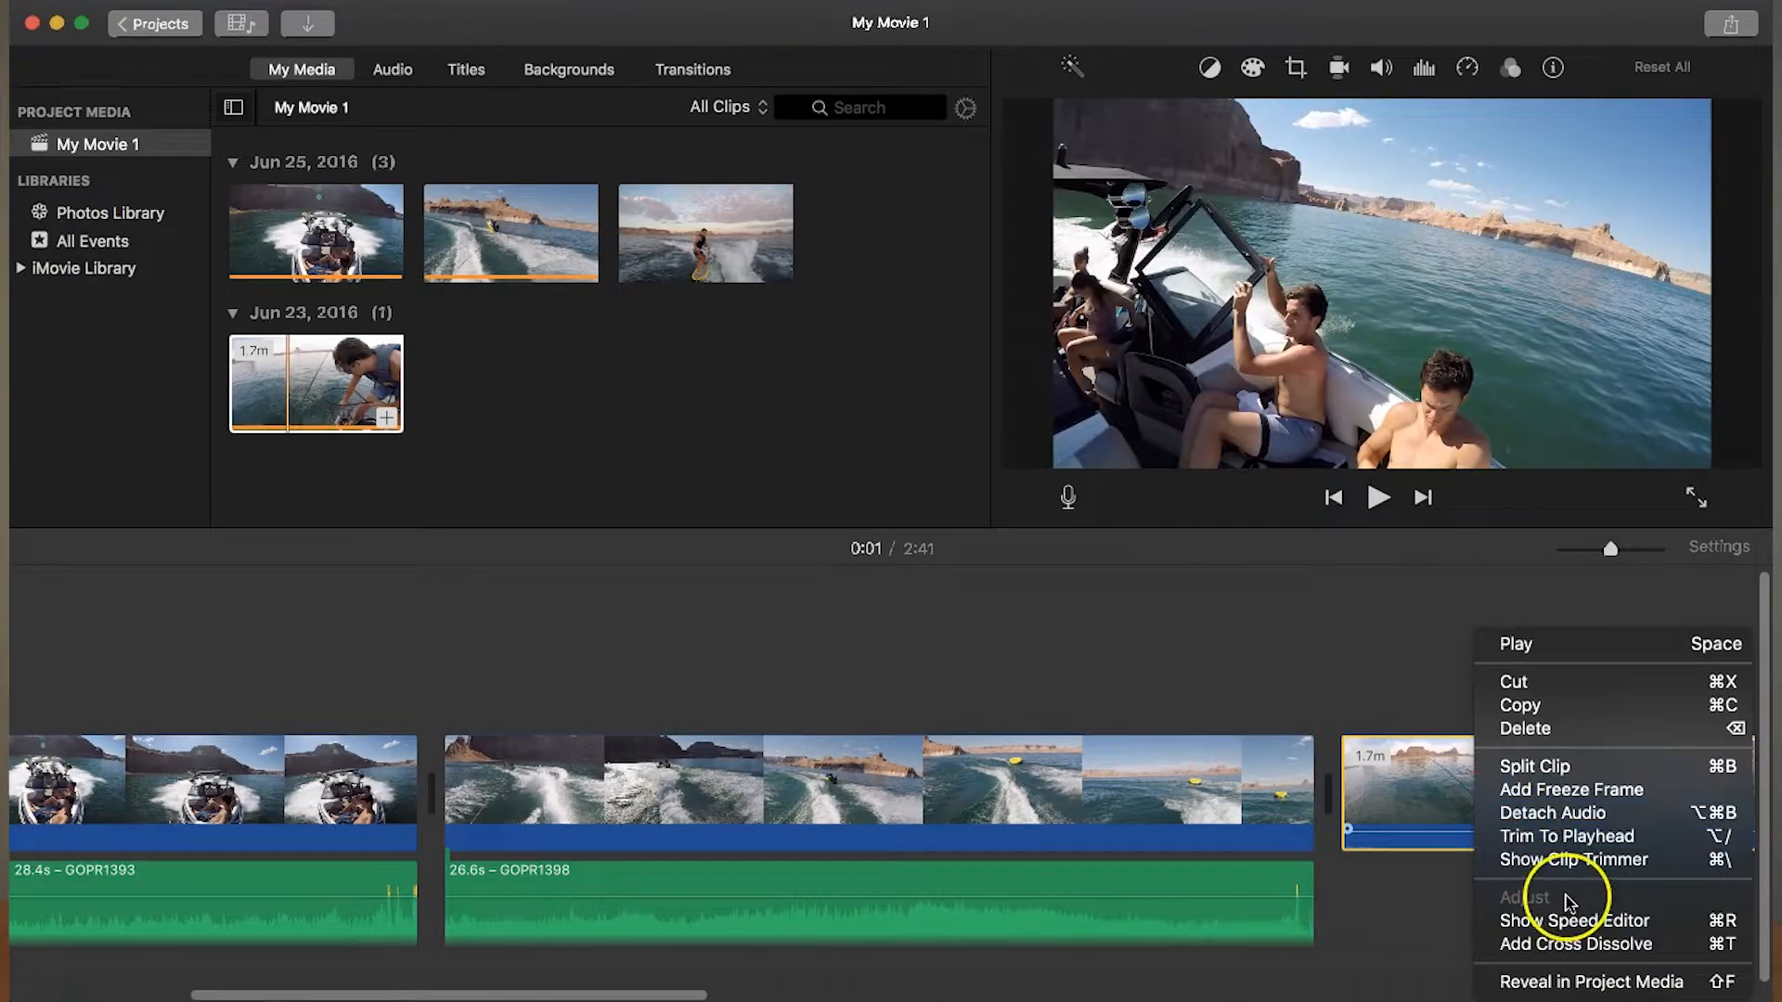
{"action": "left_click", "coordinate": [1541, 812]}
- Append the third June 25 clip, the one with the wakeboarder, to the end of the timeline and detach its audio
{"action": "left_click_drag", "start_coordinate": [608, 998], "coordinate": [1560, 996]}
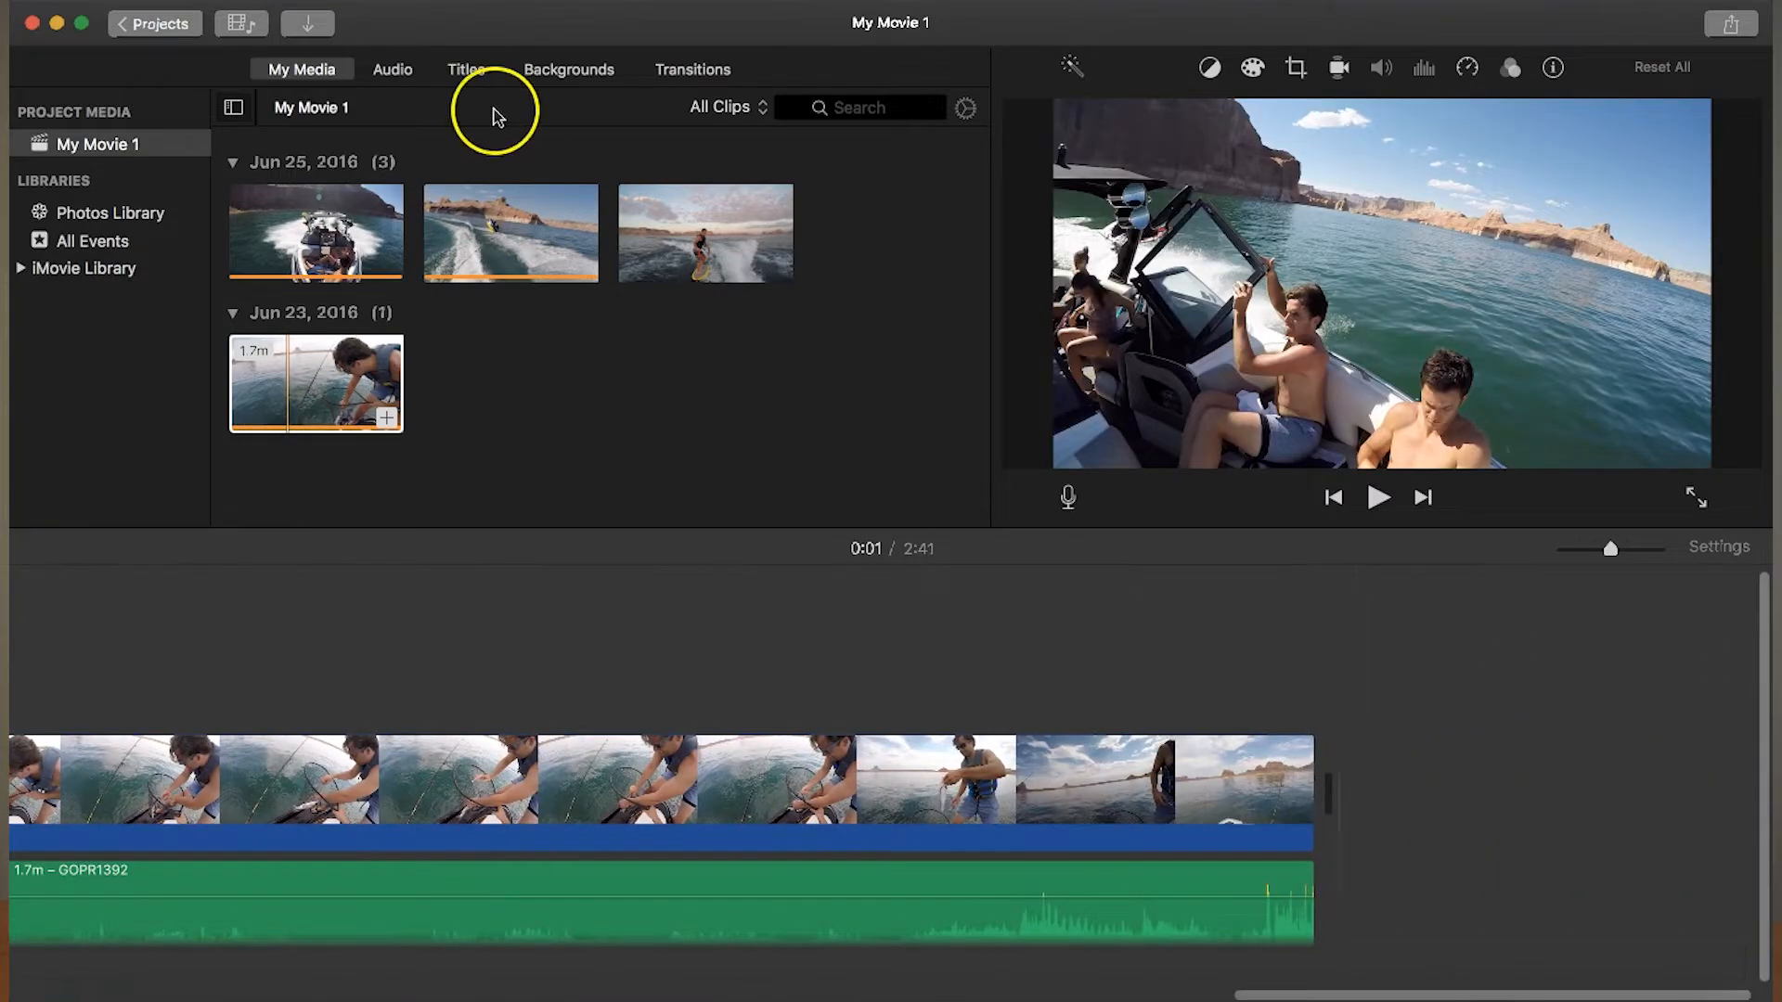
{"action": "left_click_drag", "start_coordinate": [701, 218], "coordinate": [1454, 800]}
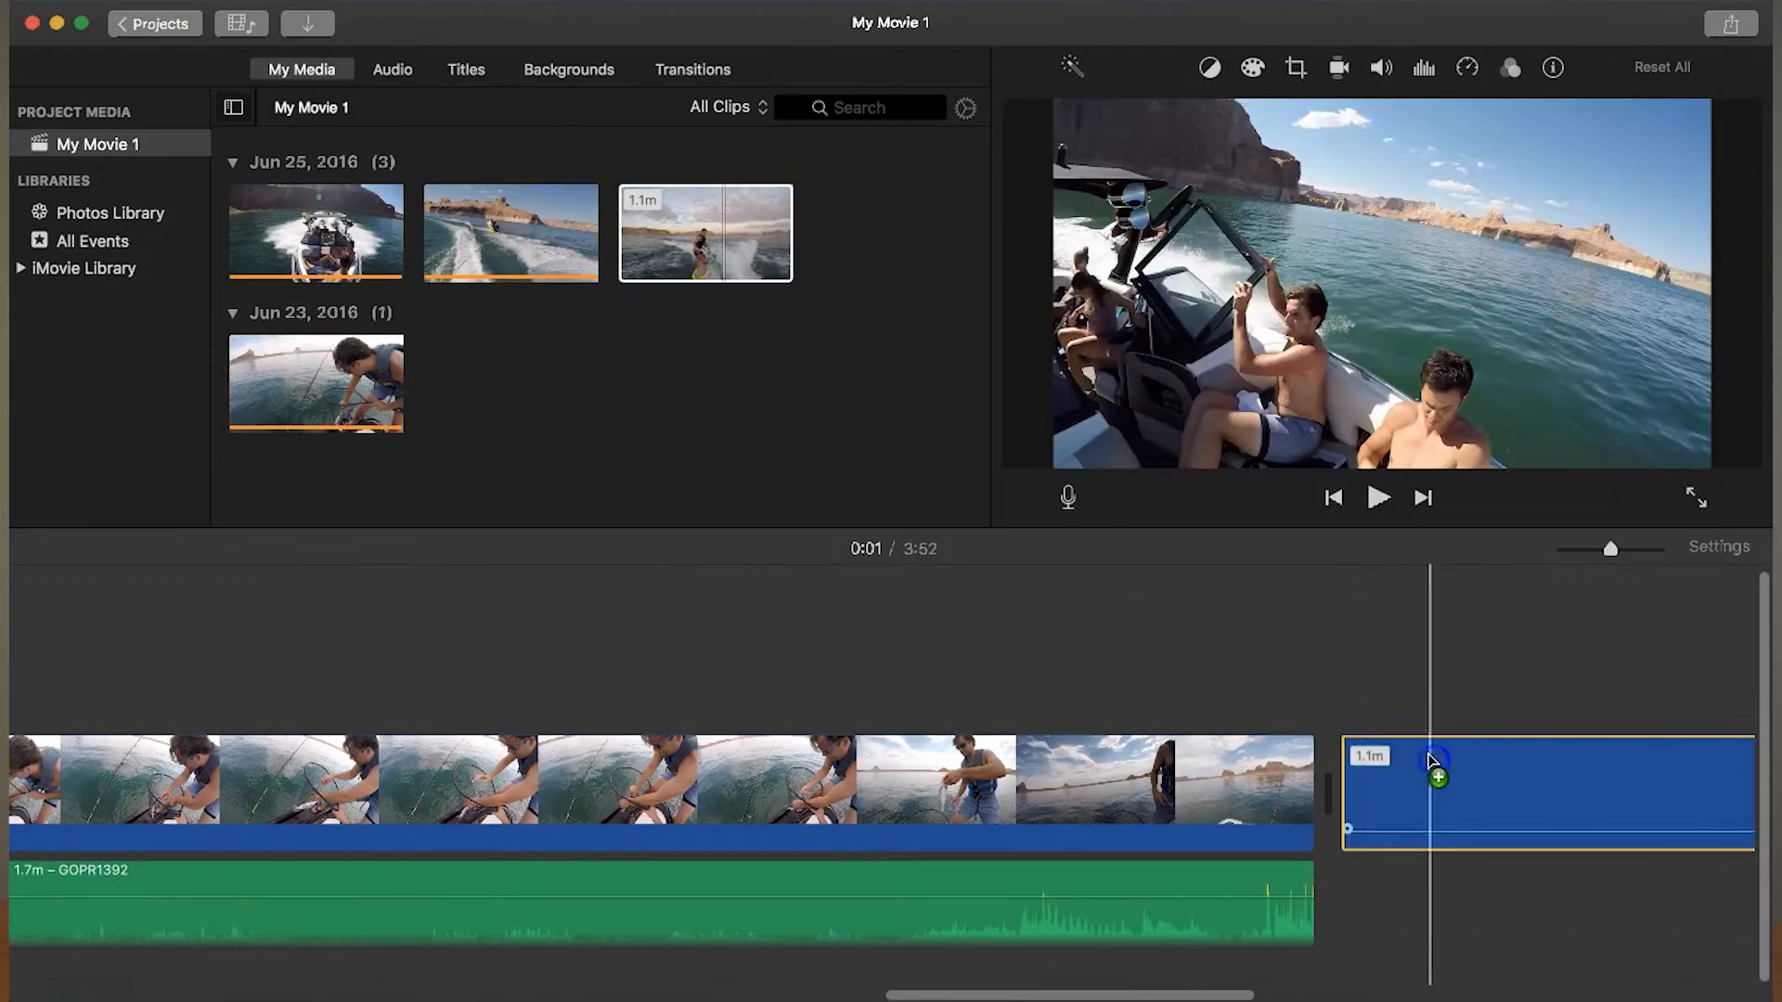
{"action": "right_click", "coordinate": [1455, 807]}
{"action": "left_click", "coordinate": [1522, 809]}
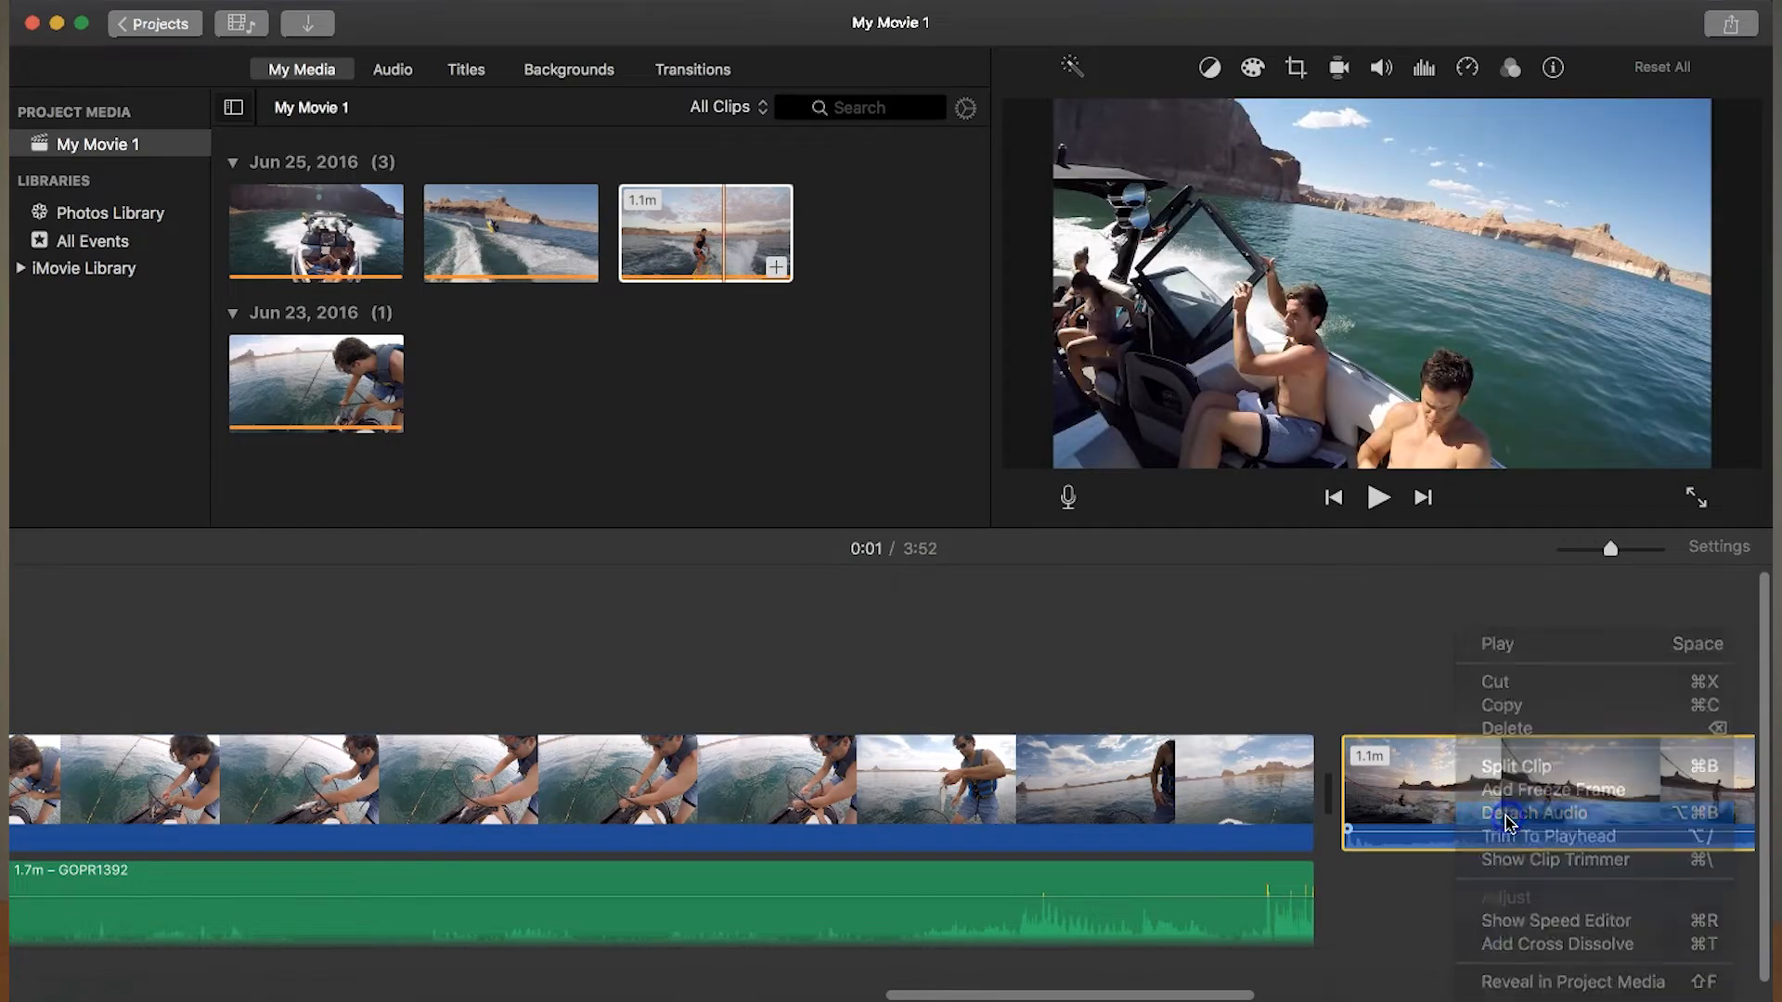
- Play the first boat clip from the start of the timeline and mute the computer's sound
{"action": "left_click_drag", "start_coordinate": [1244, 995], "coordinate": [337, 998]}
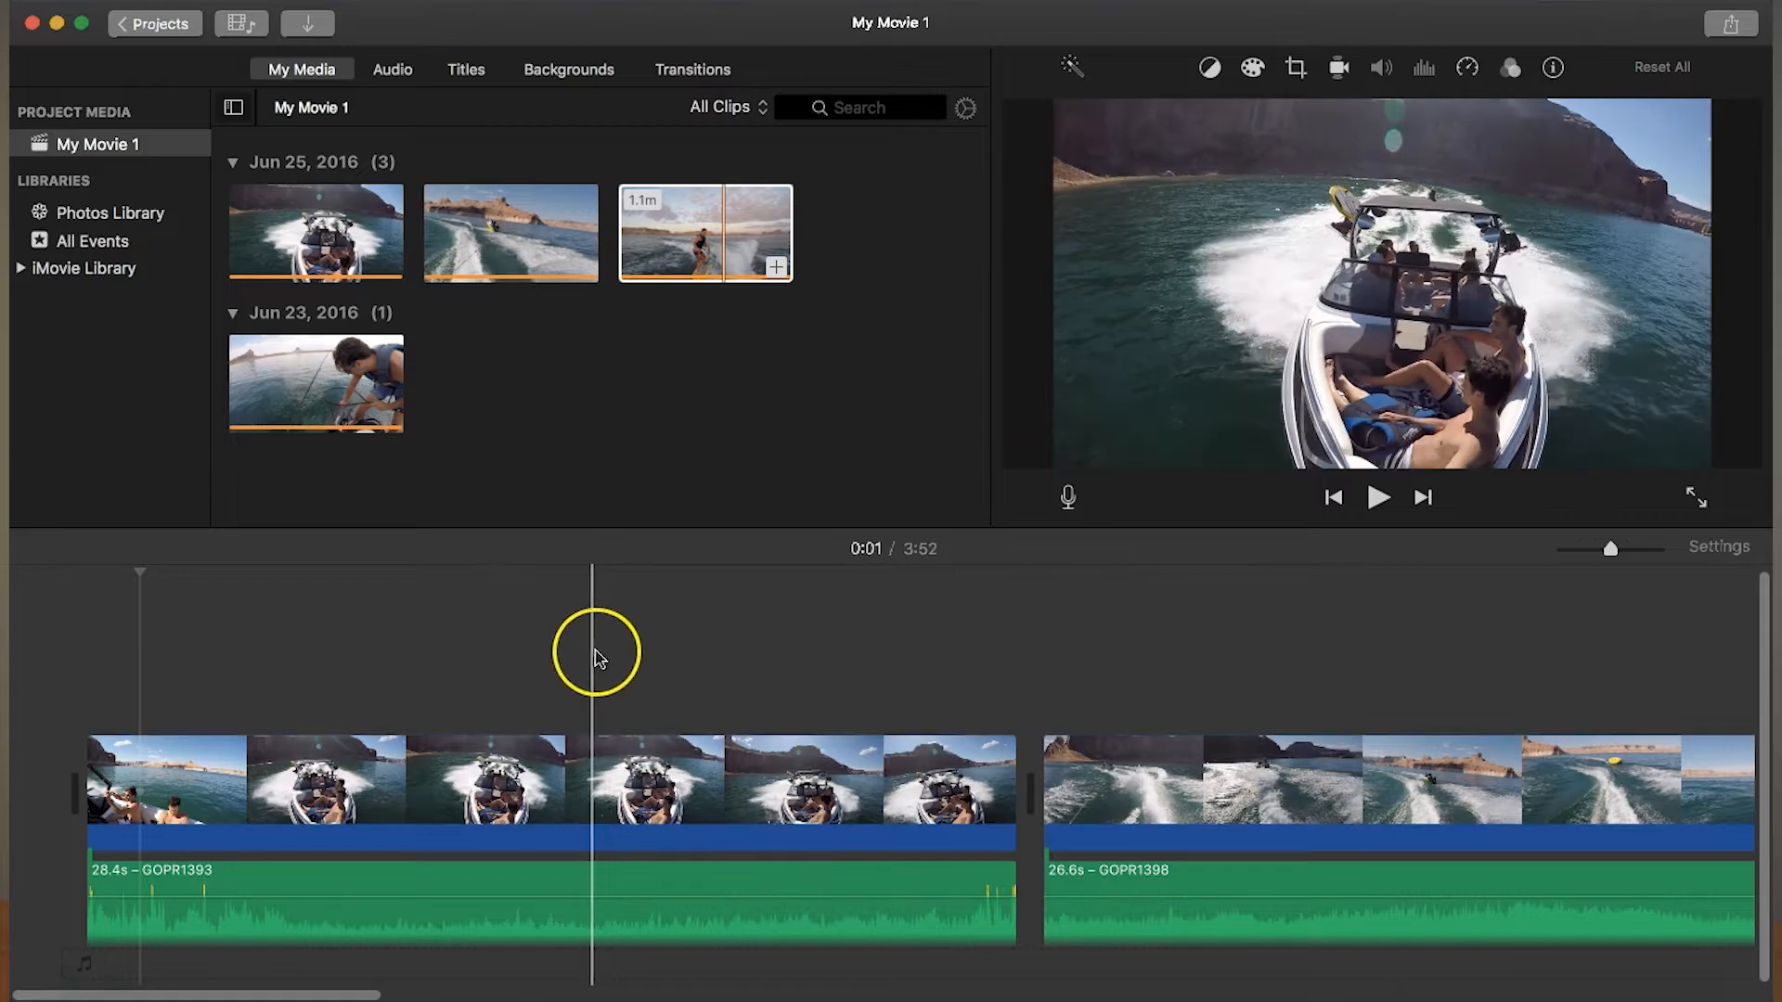
{"action": "left_click", "coordinate": [299, 770]}
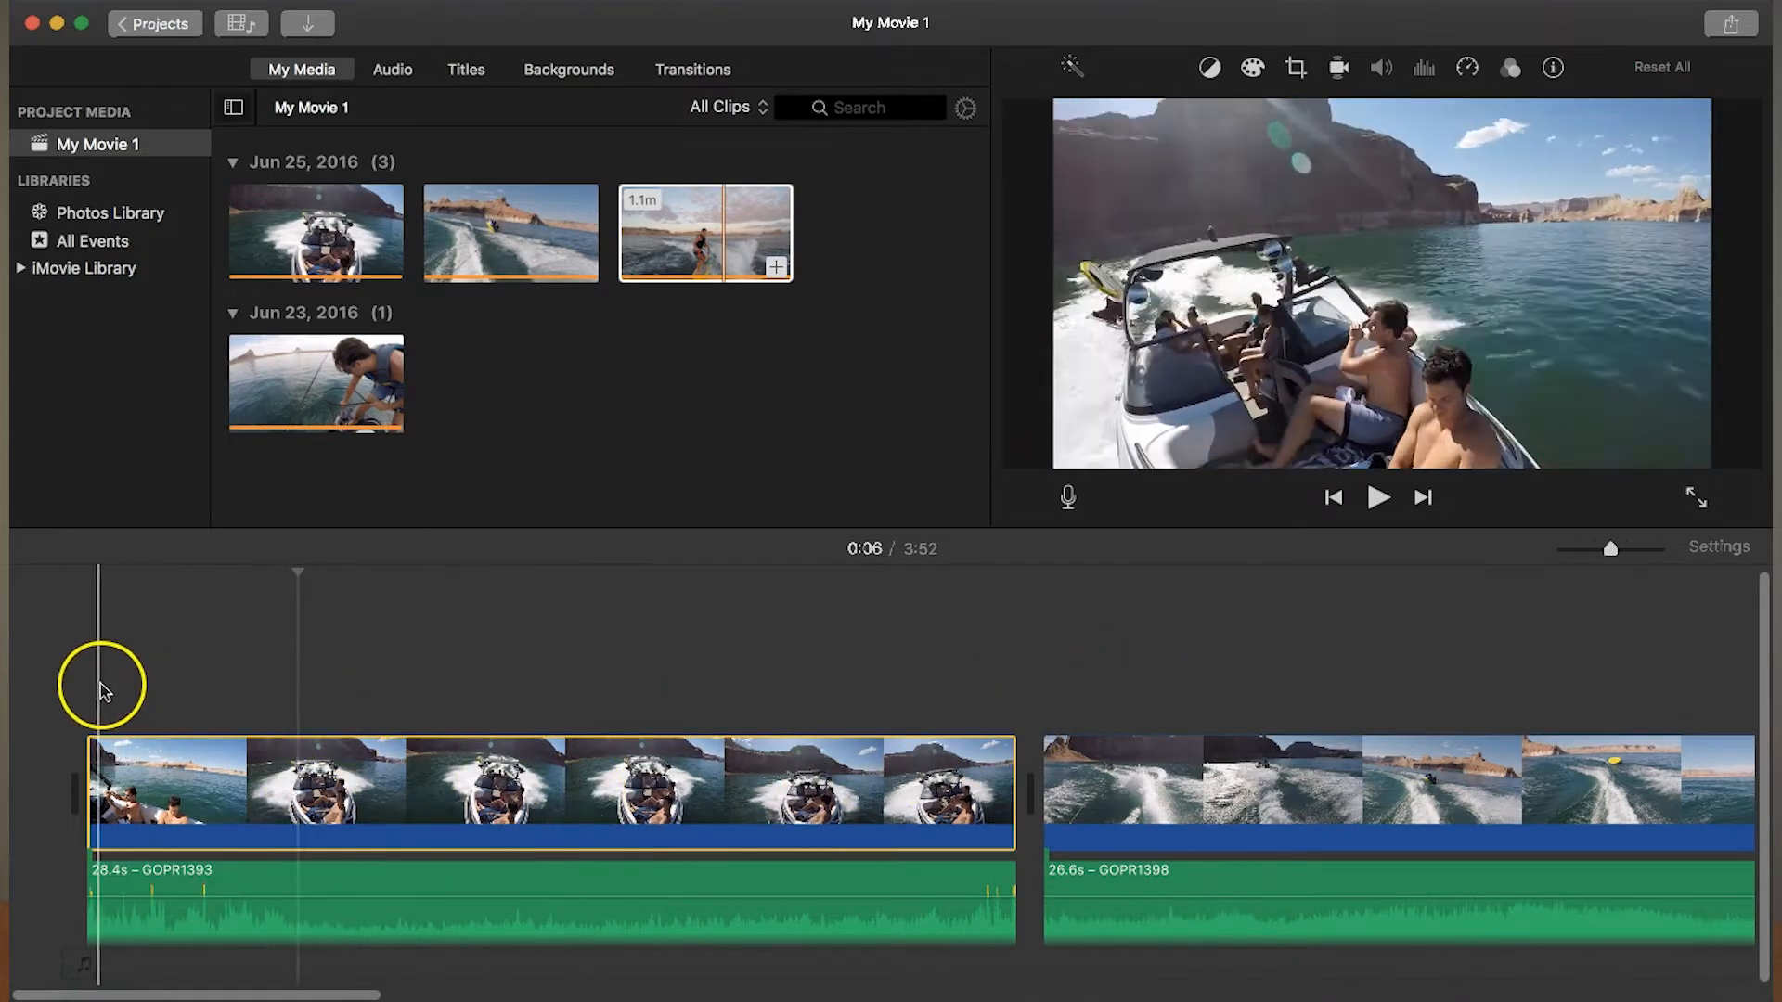
{"action": "key", "text": "space"}
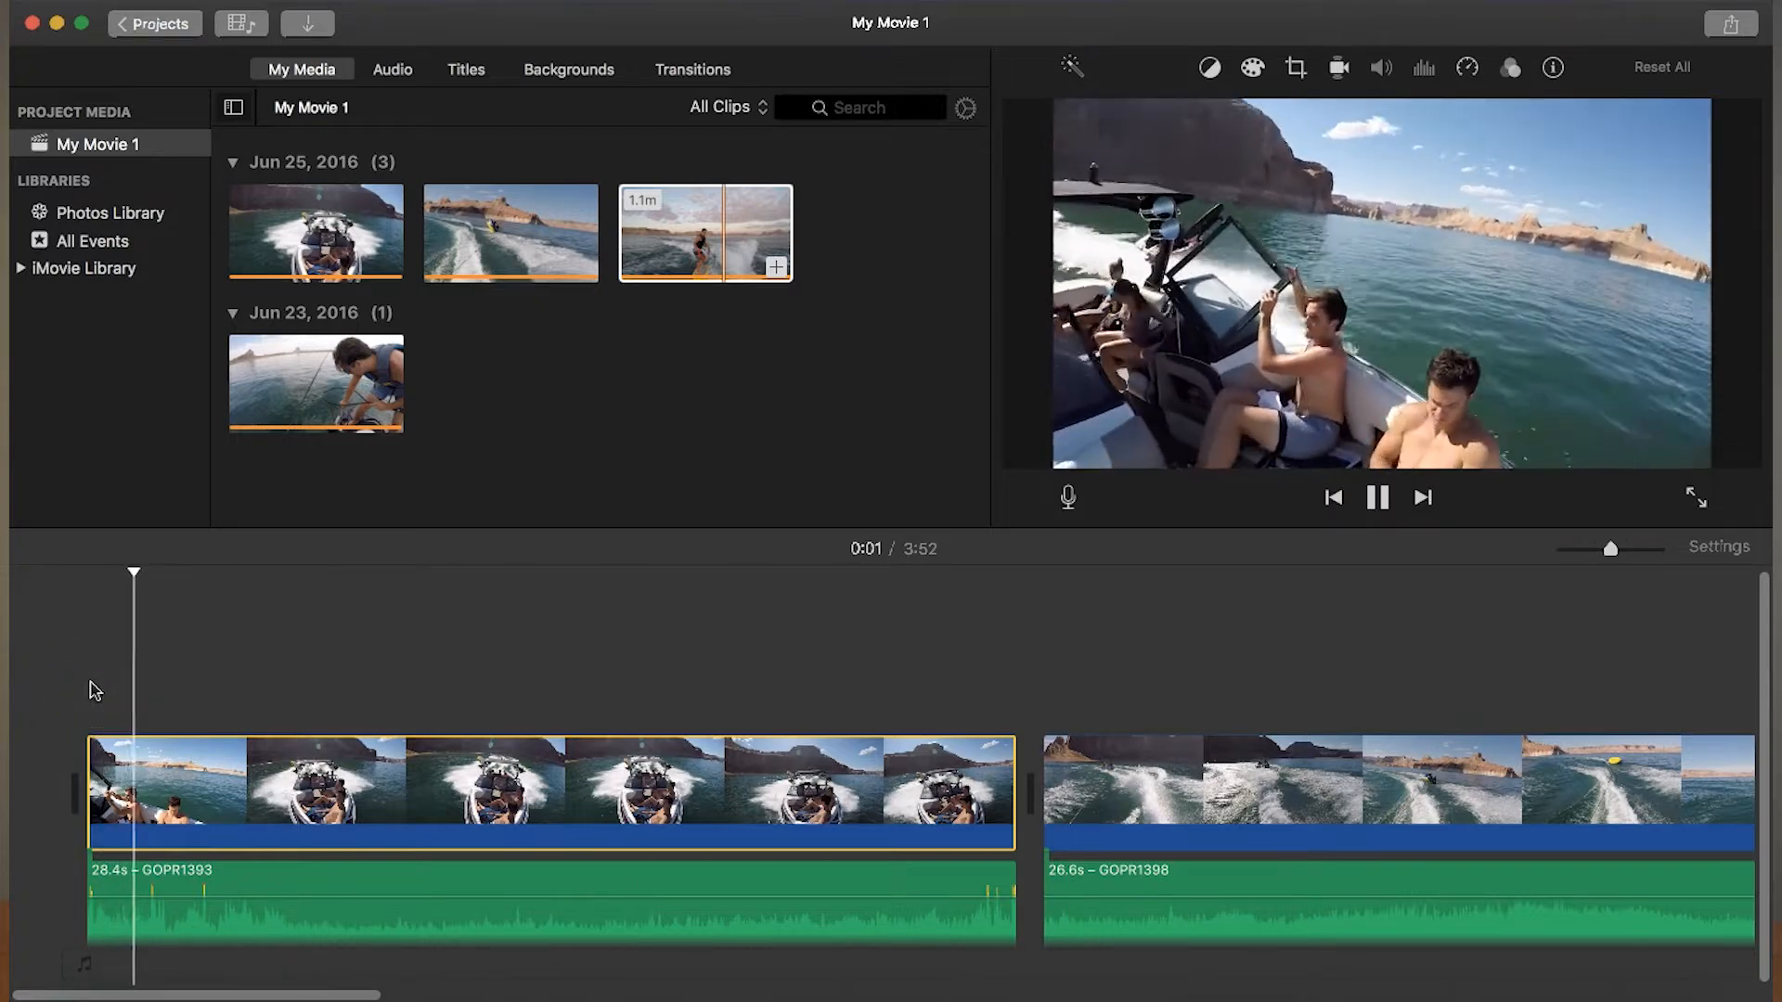
{"action": "key", "text": "XF86AudioMute"}
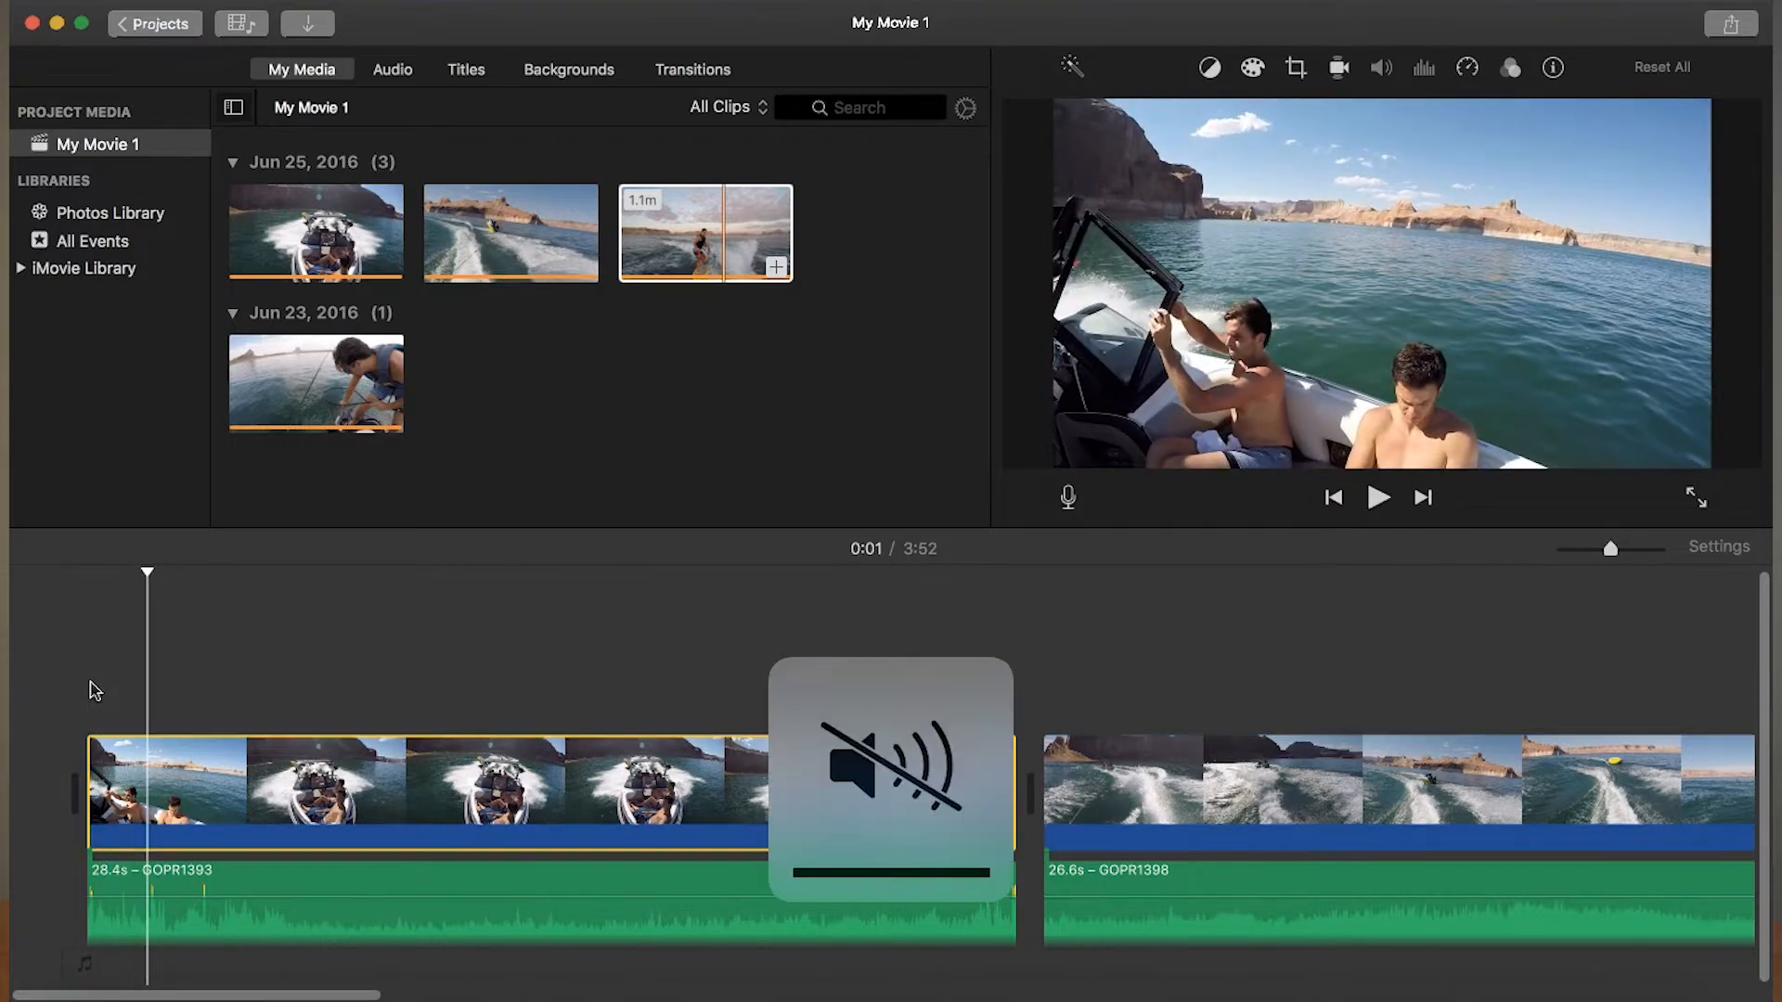
- Trim the first boat clip's start to the 0:07 point and shorten its detached audio to 21.5 s, matching the video's end
{"action": "left_click", "coordinate": [91, 673]}
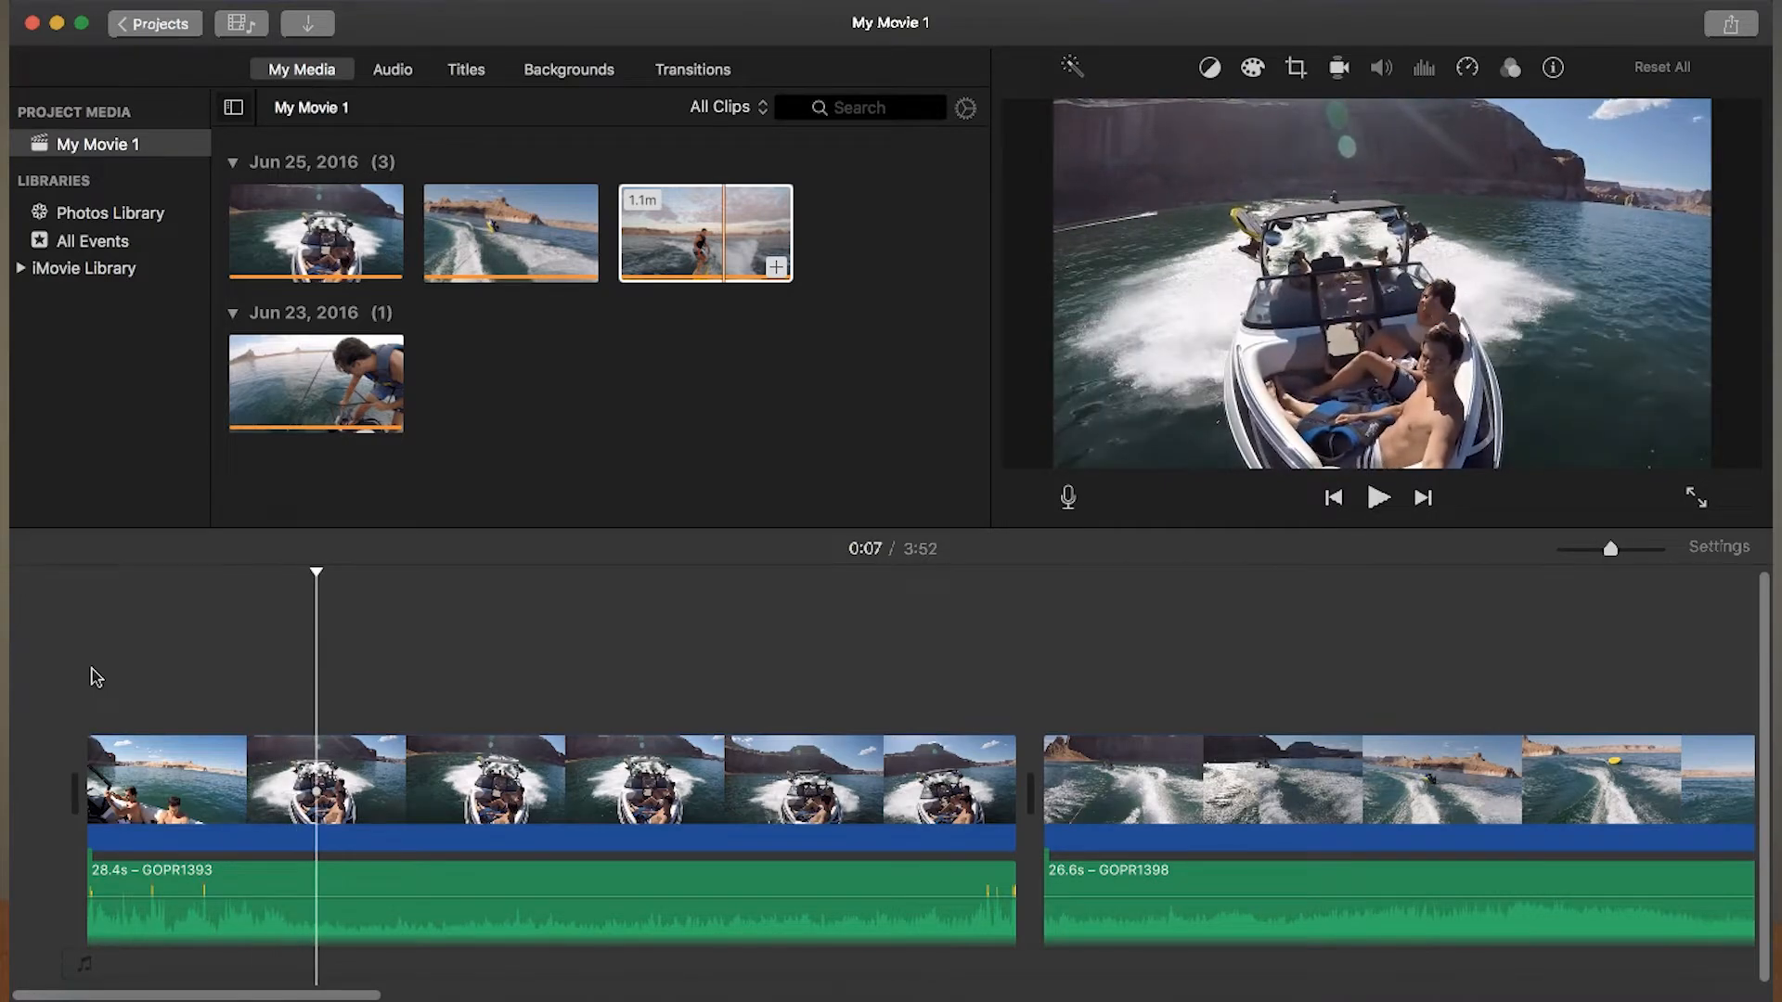
{"action": "left_click_drag", "start_coordinate": [96, 775], "coordinate": [316, 780]}
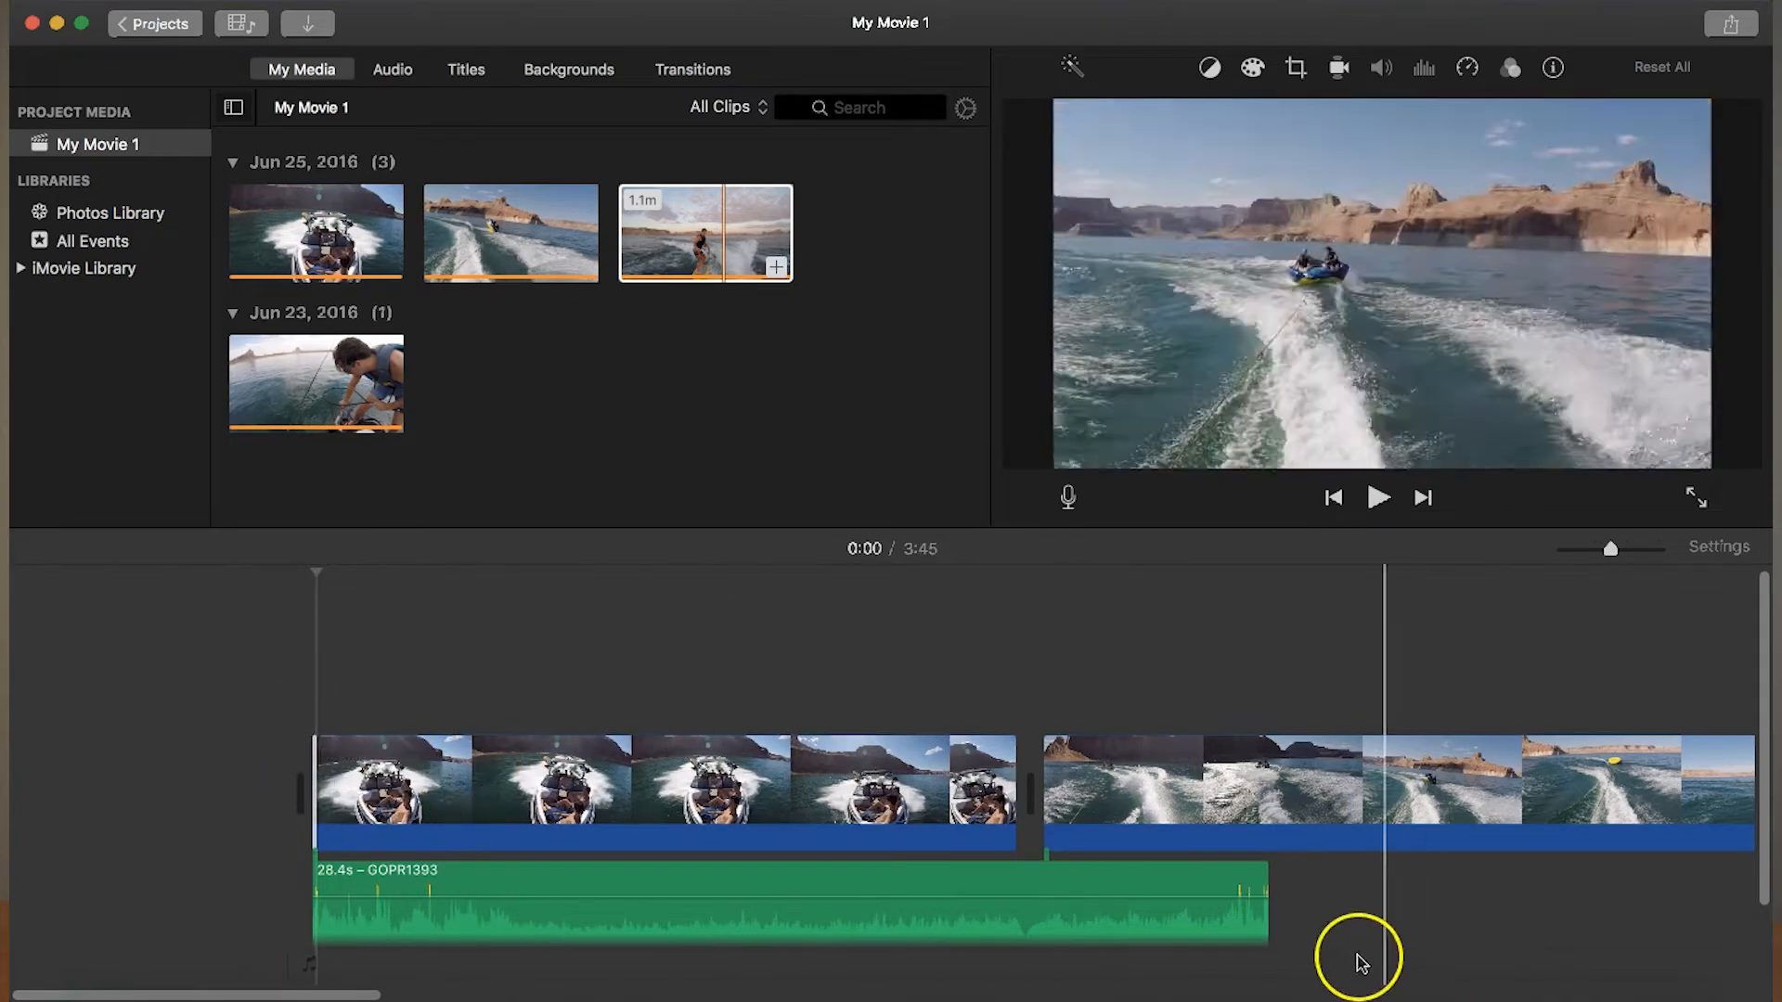
{"action": "left_click_drag", "start_coordinate": [1264, 929], "coordinate": [1026, 917]}
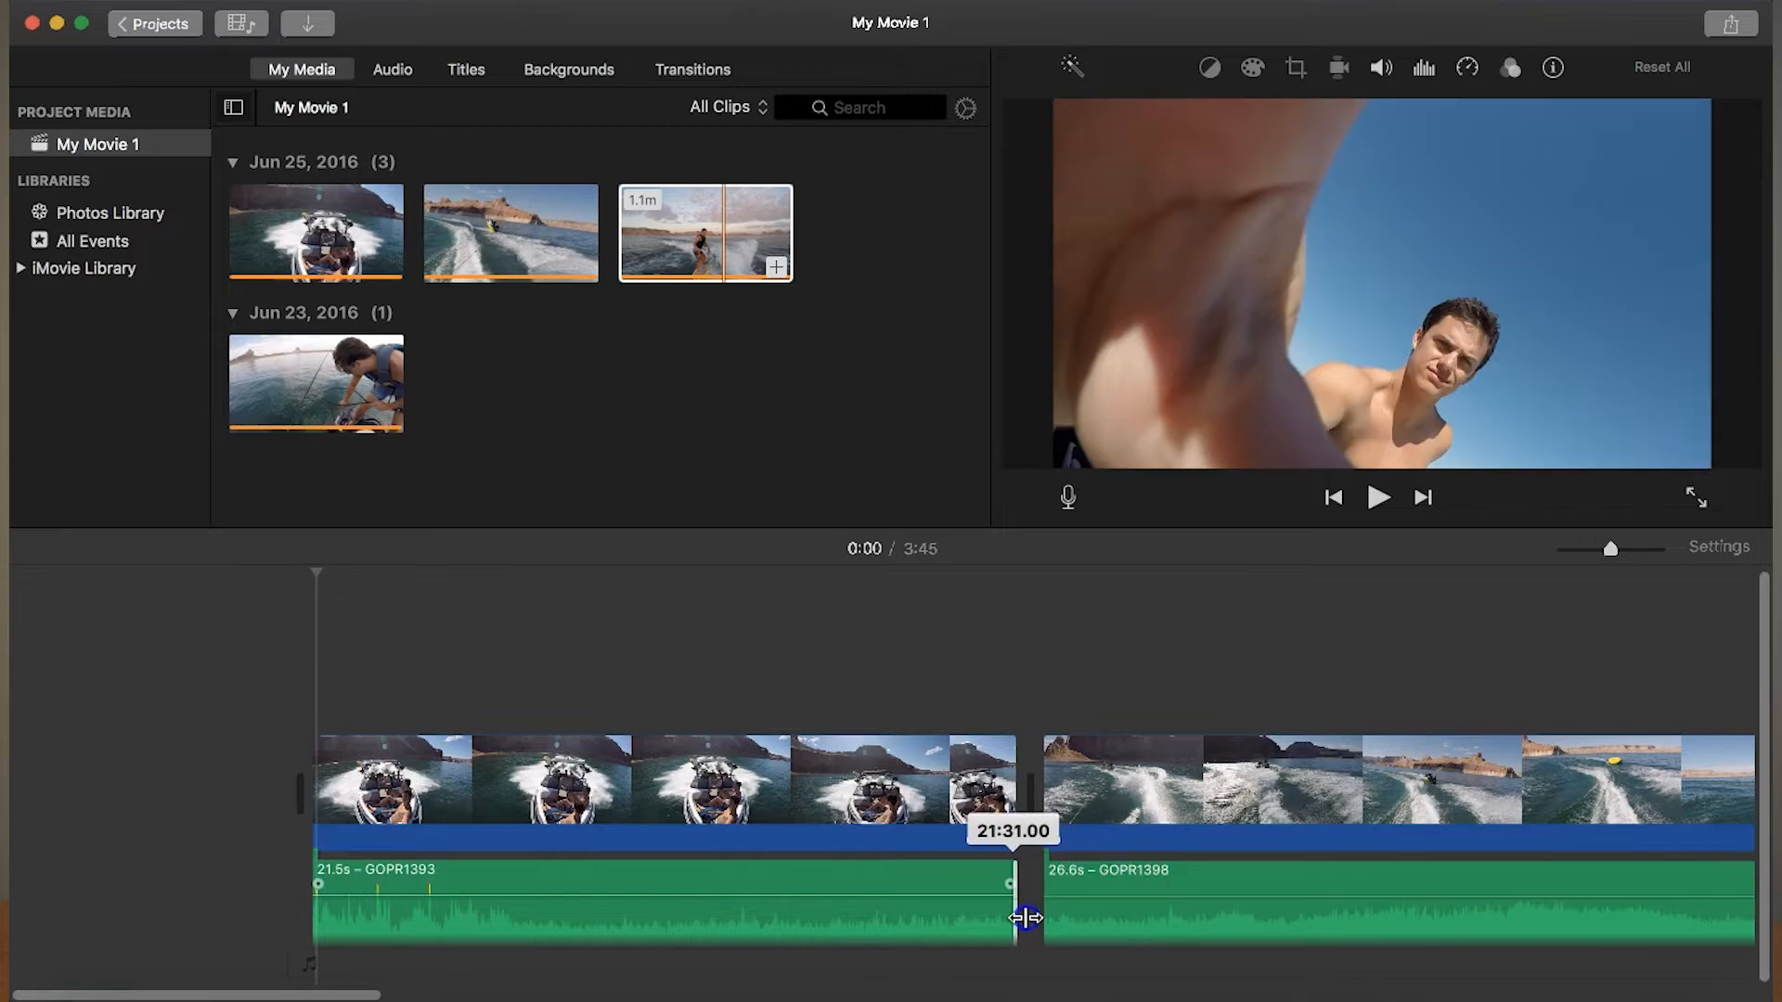
{"action": "left_click_drag", "start_coordinate": [863, 823], "coordinate": [746, 800]}
- Play the trimmed boat clip from its start and split it about 3.7 s in
{"action": "left_click", "coordinate": [304, 597]}
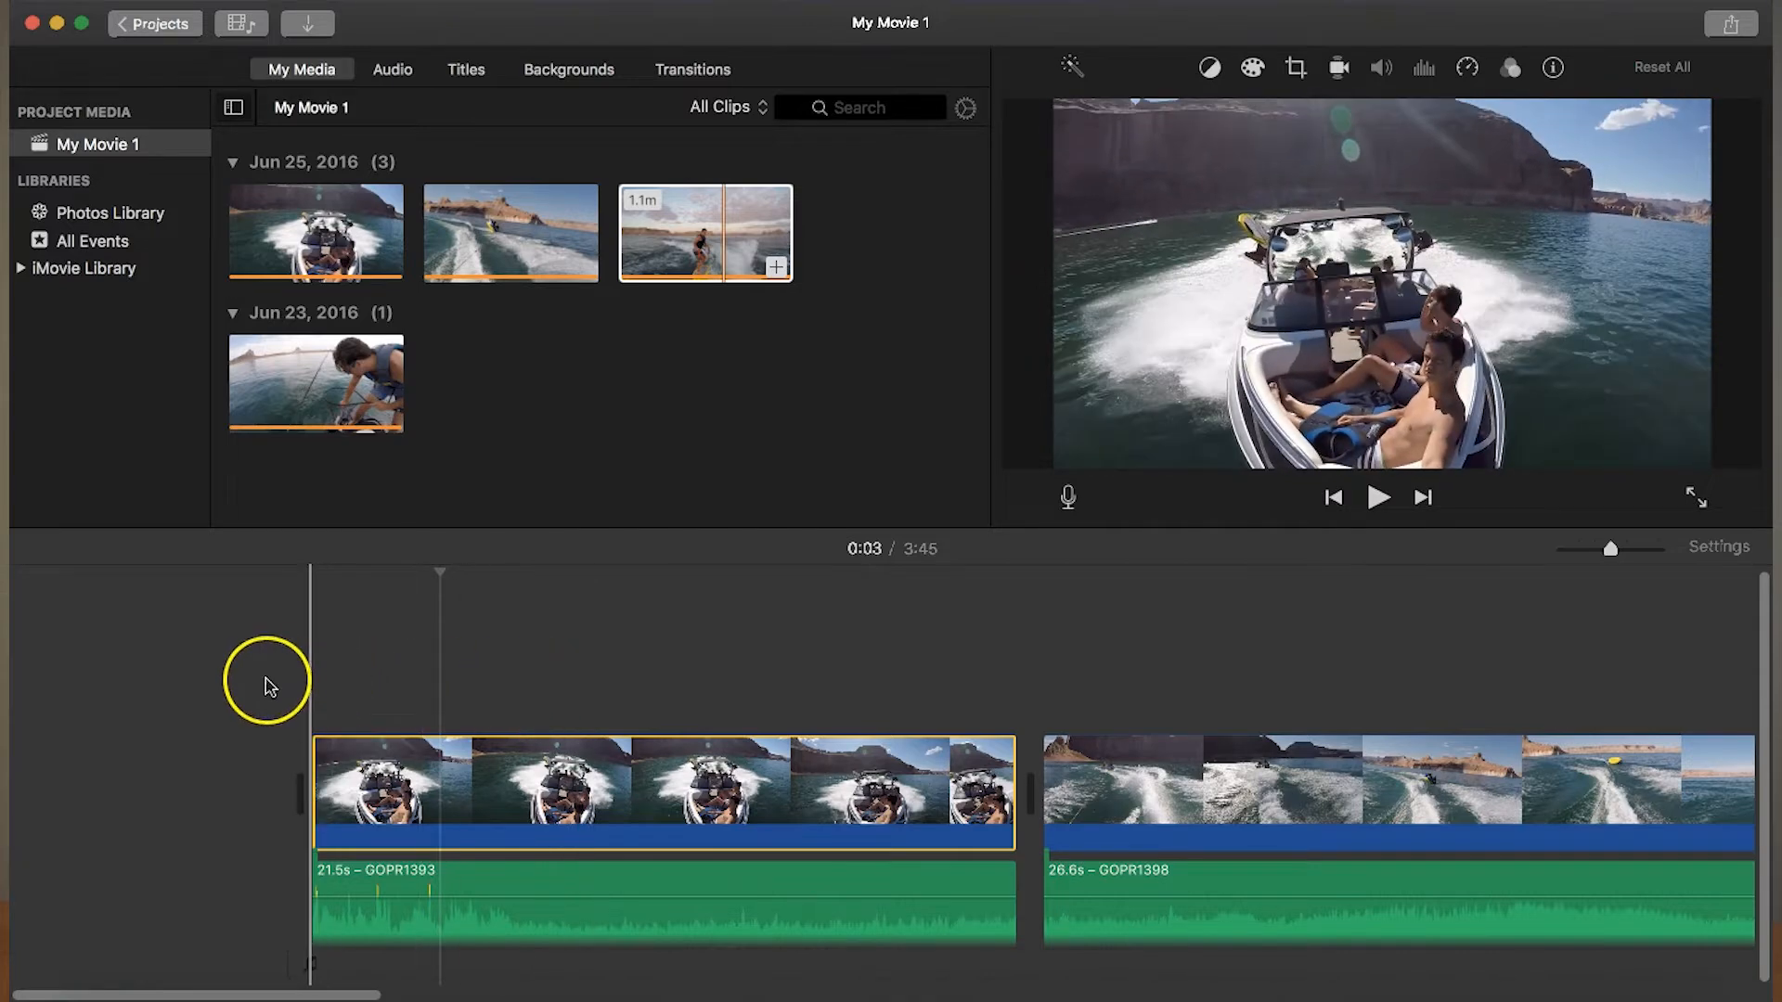
{"action": "left_click", "coordinate": [278, 685]}
{"action": "key", "text": "space"}
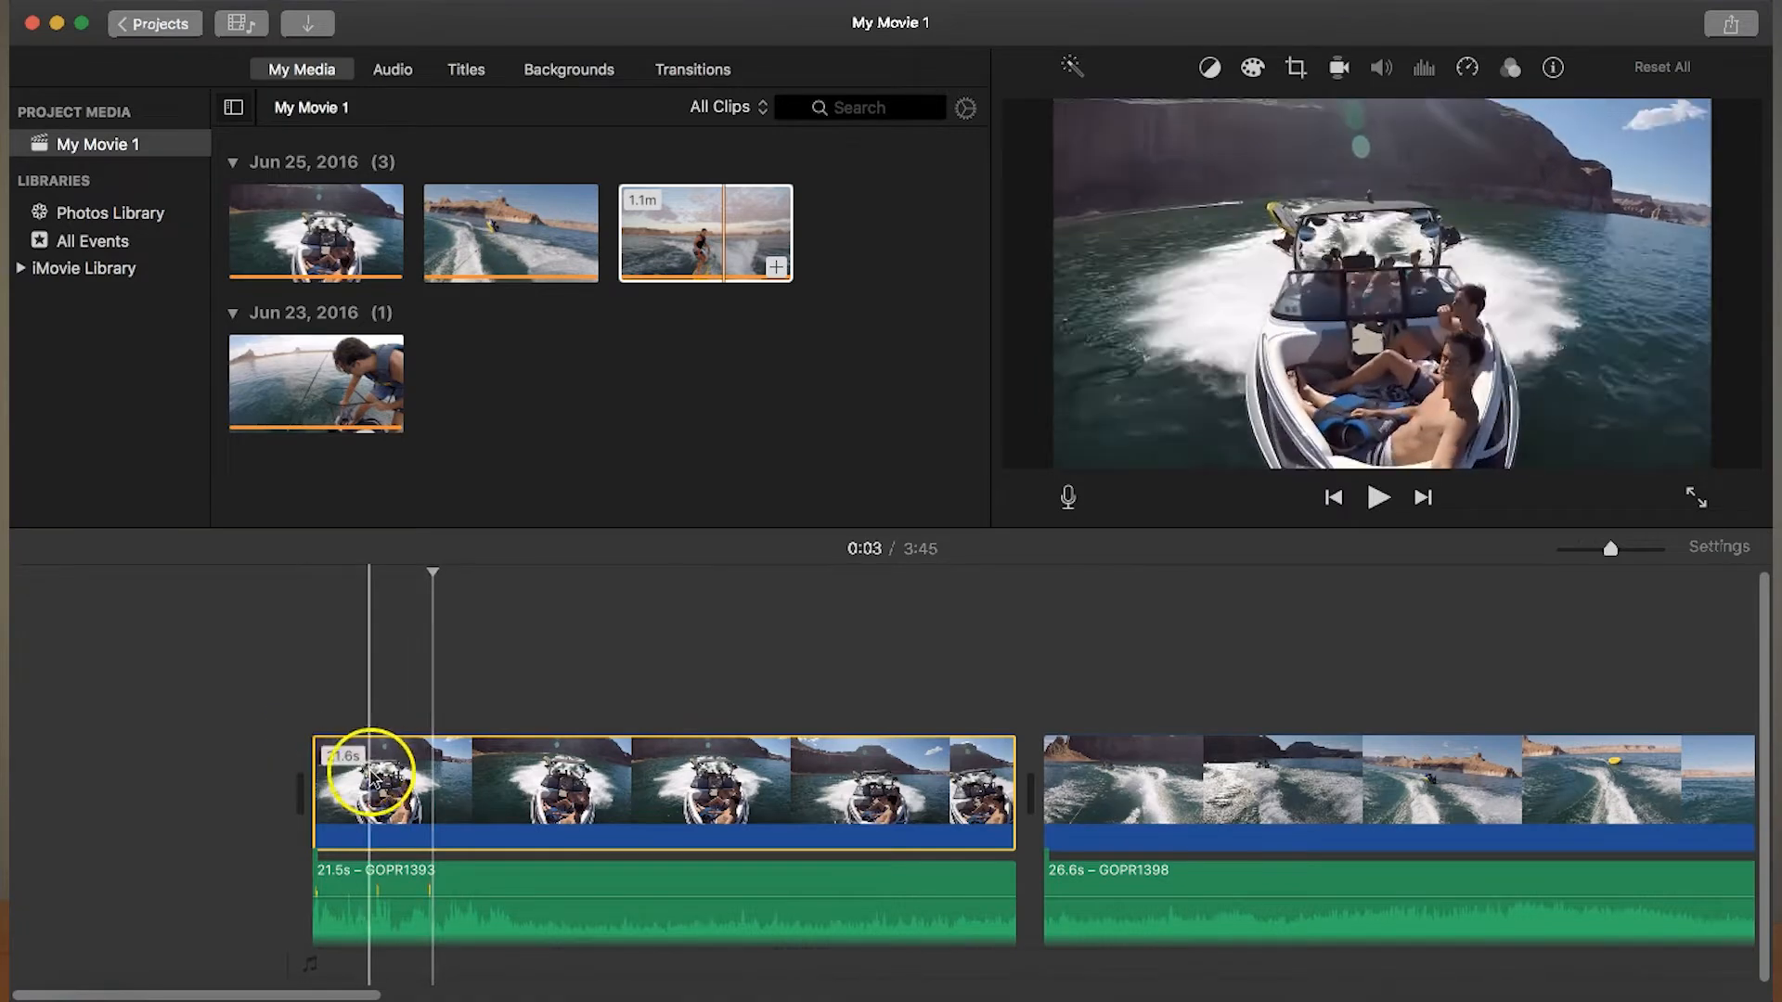
{"action": "right_click", "coordinate": [431, 769]}
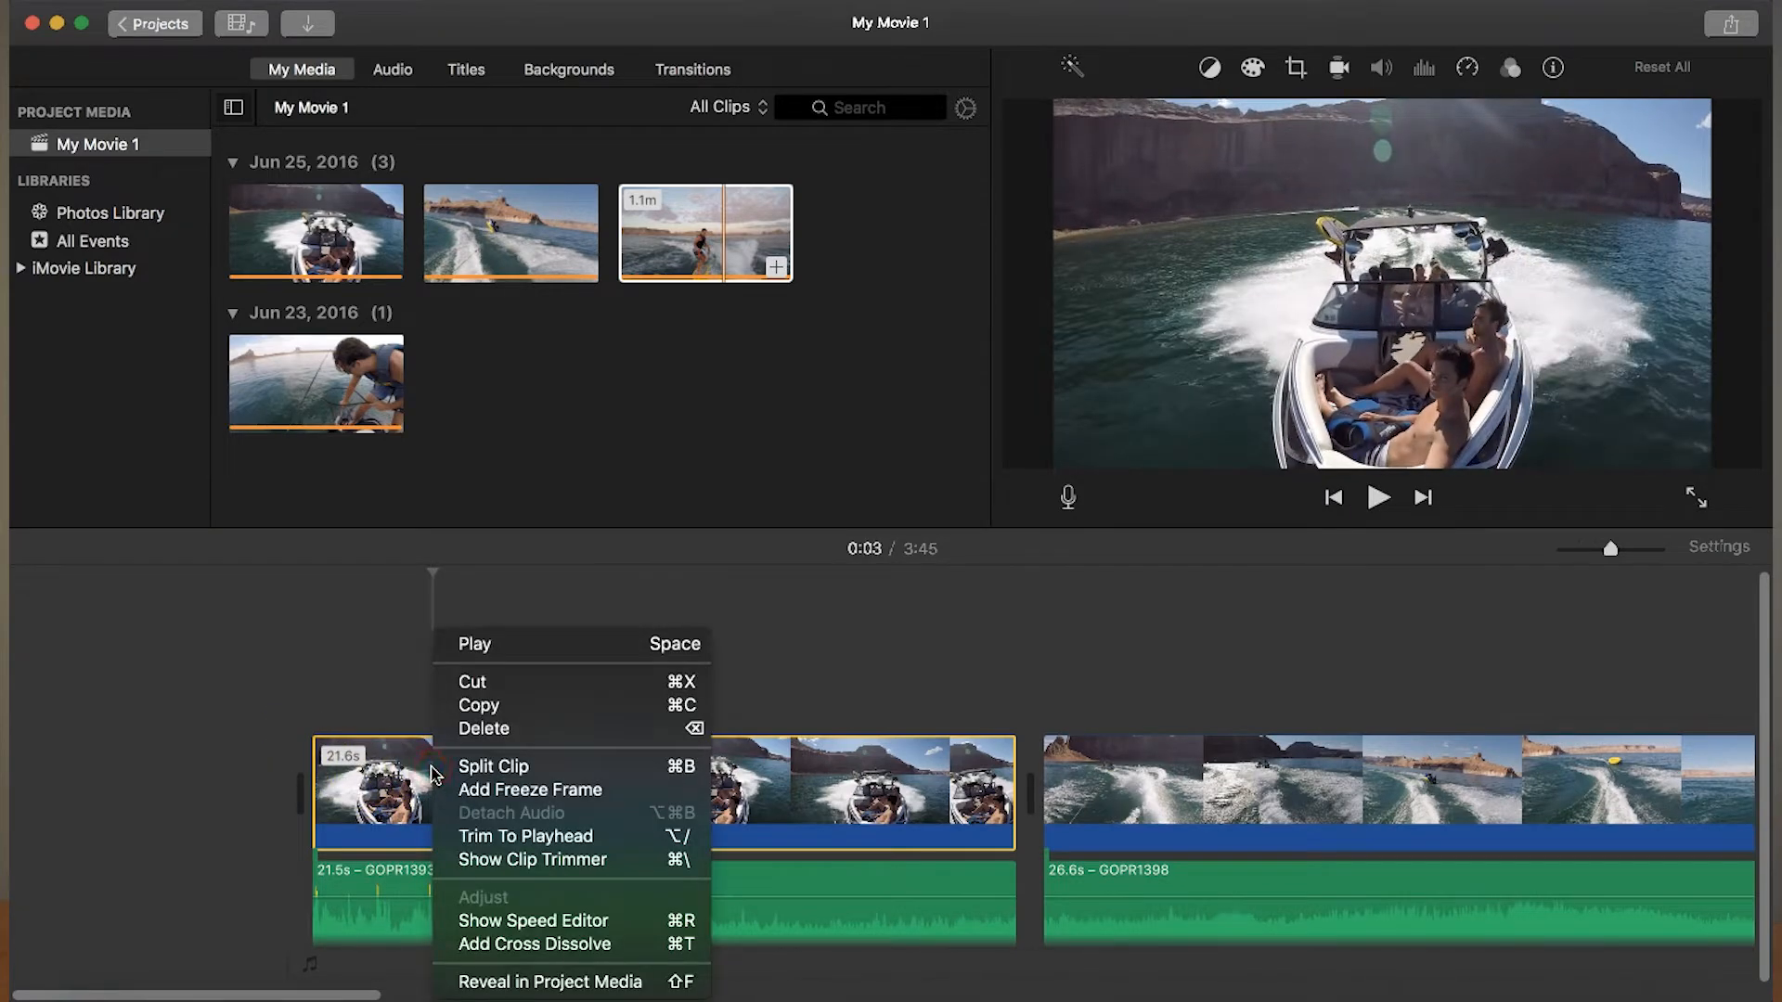
{"action": "left_click", "coordinate": [473, 767]}
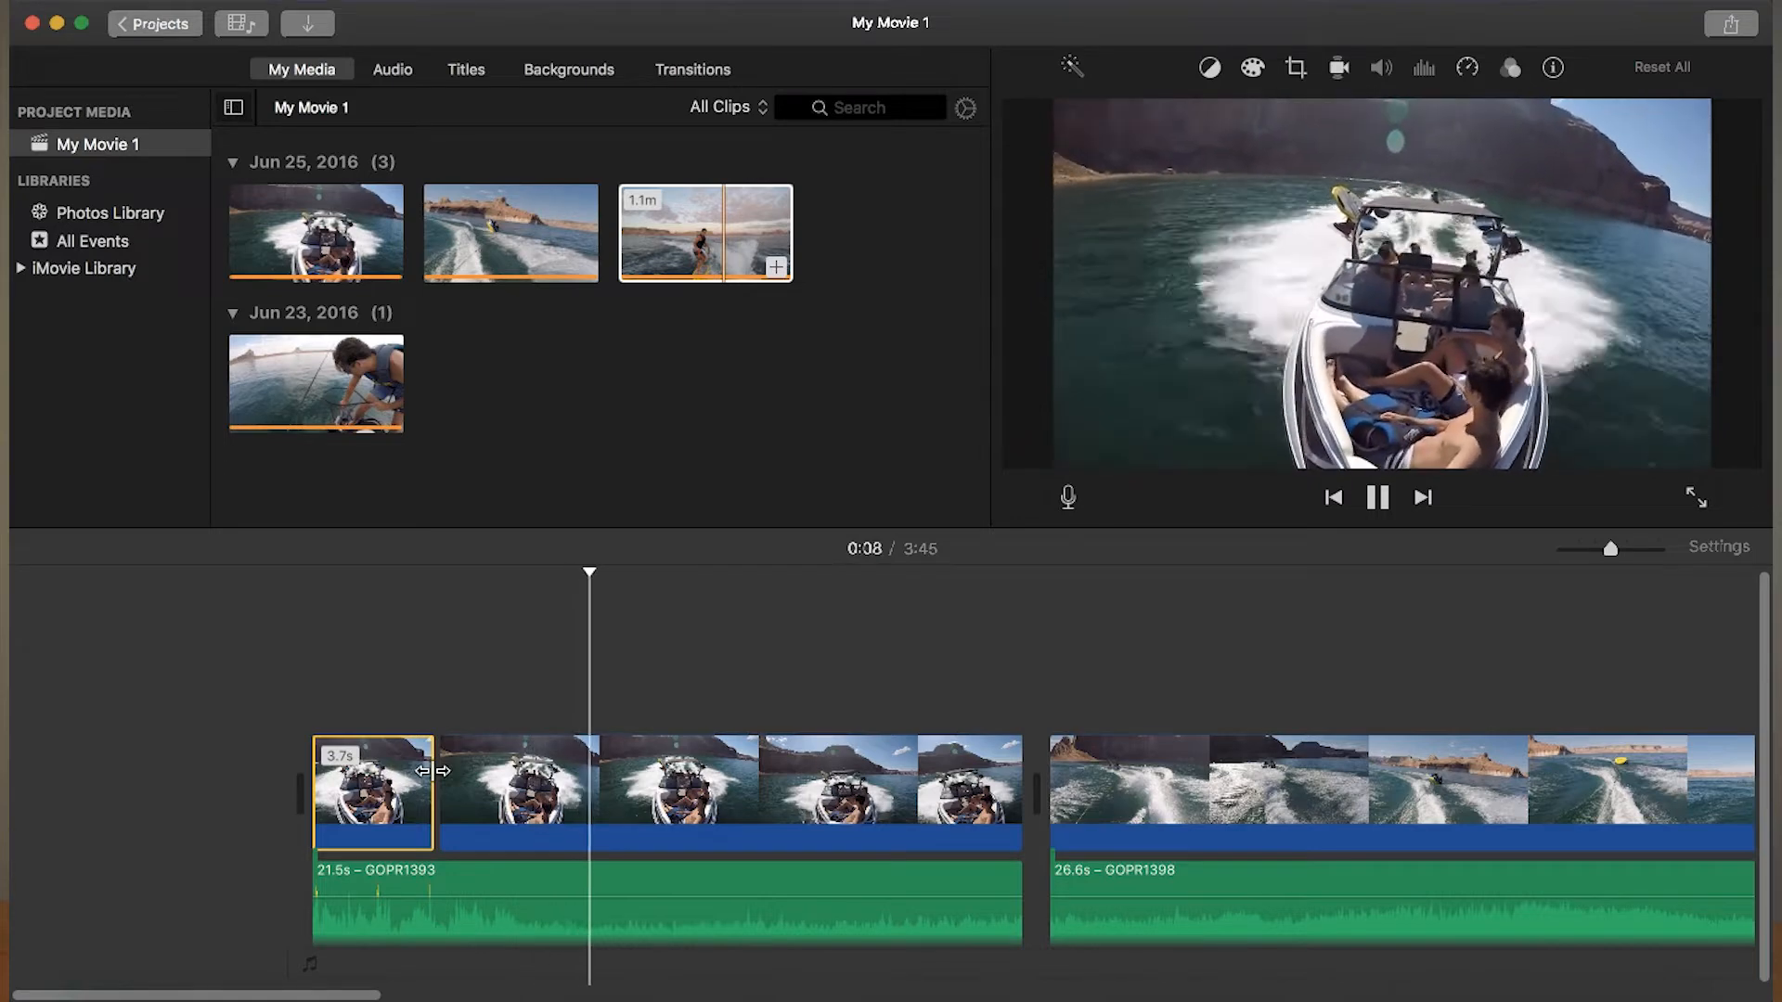
- Split the remaining boat clip at about 0:08 and delete the 5.1 s middle segment
{"action": "left_click", "coordinate": [505, 796]}
{"action": "right_click", "coordinate": [598, 780]}
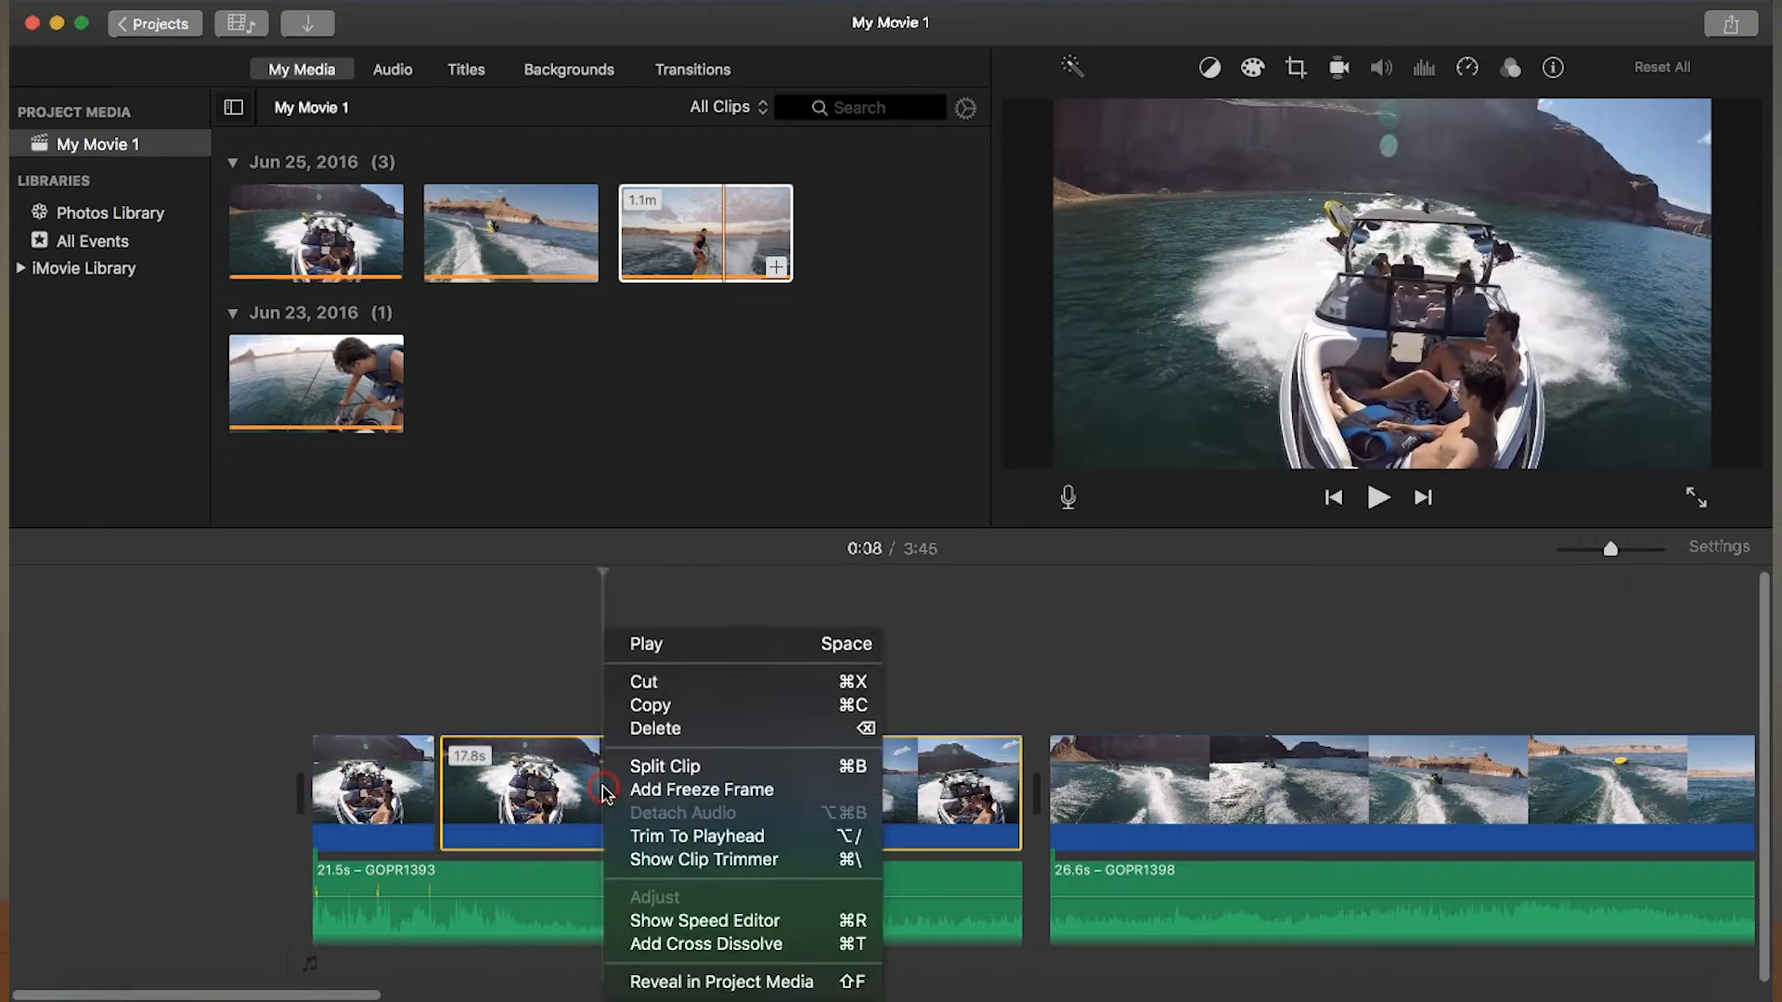
{"action": "left_click", "coordinate": [650, 767]}
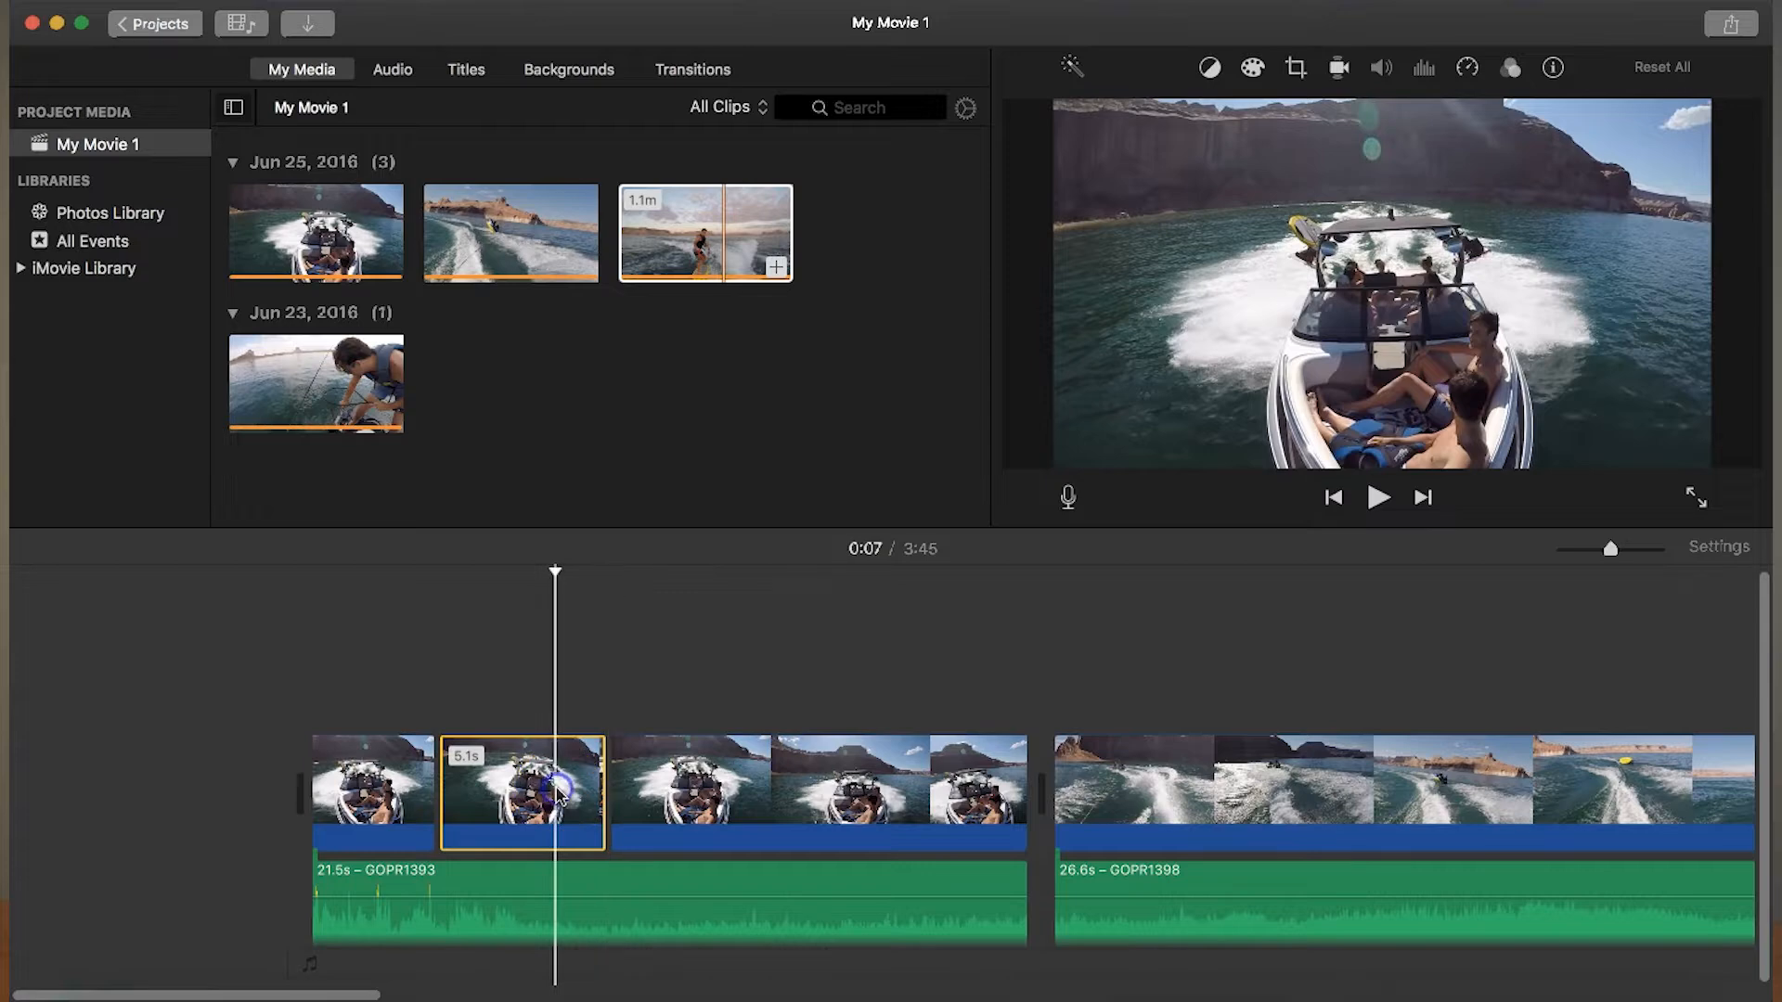
{"action": "key", "text": "Delete"}
- Delete the detached GOPR1393 audio belonging to the boat clip
{"action": "left_click", "coordinate": [316, 891]}
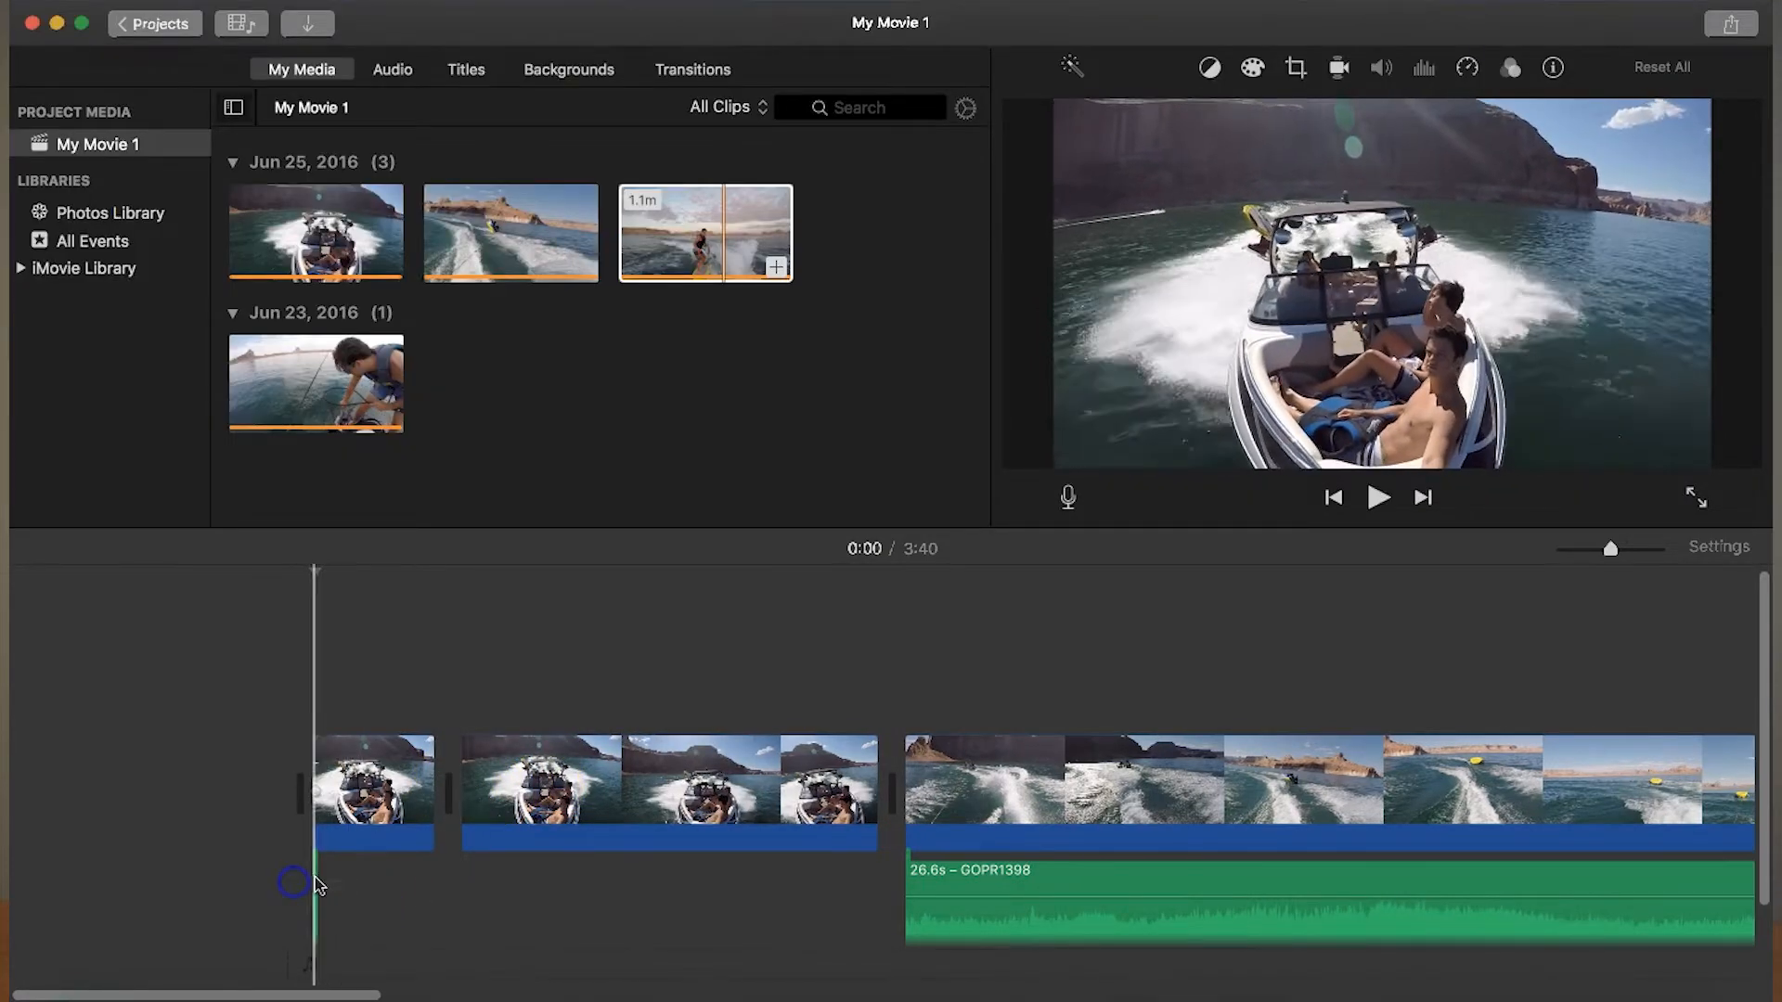
{"action": "scroll", "coordinate": [468, 886], "scroll_direction": "down", "scroll_amount": 3}
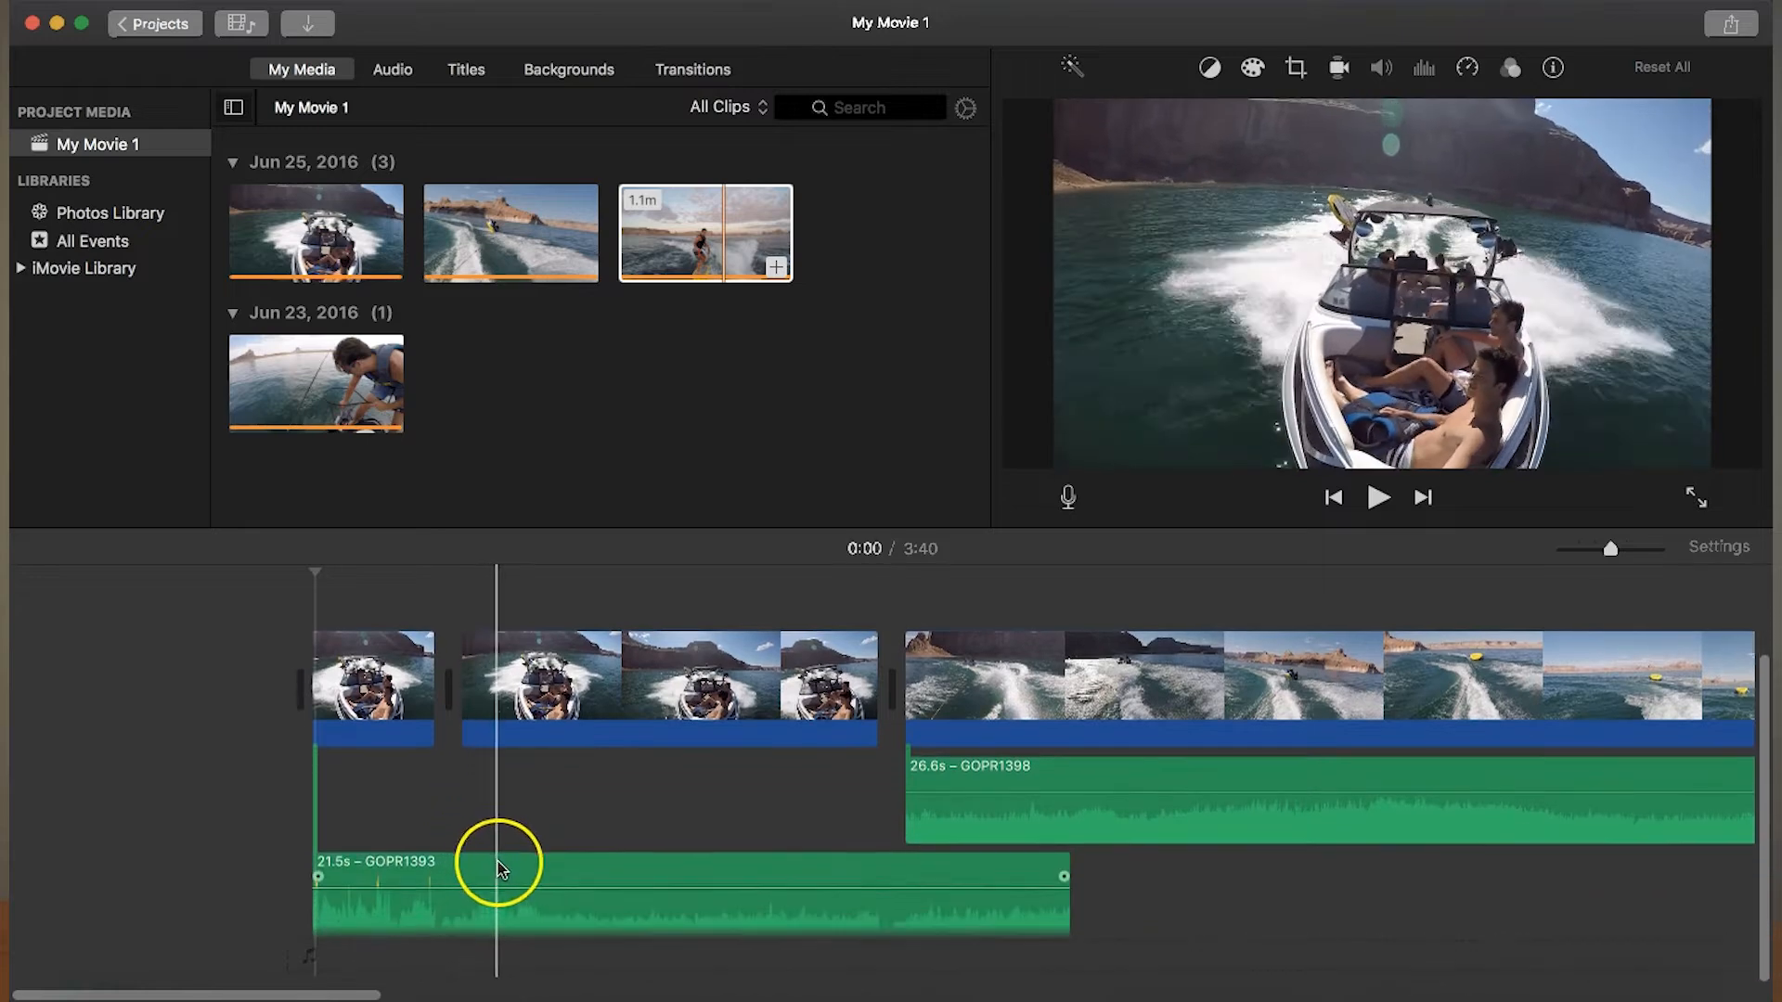
{"action": "left_click", "coordinate": [687, 868]}
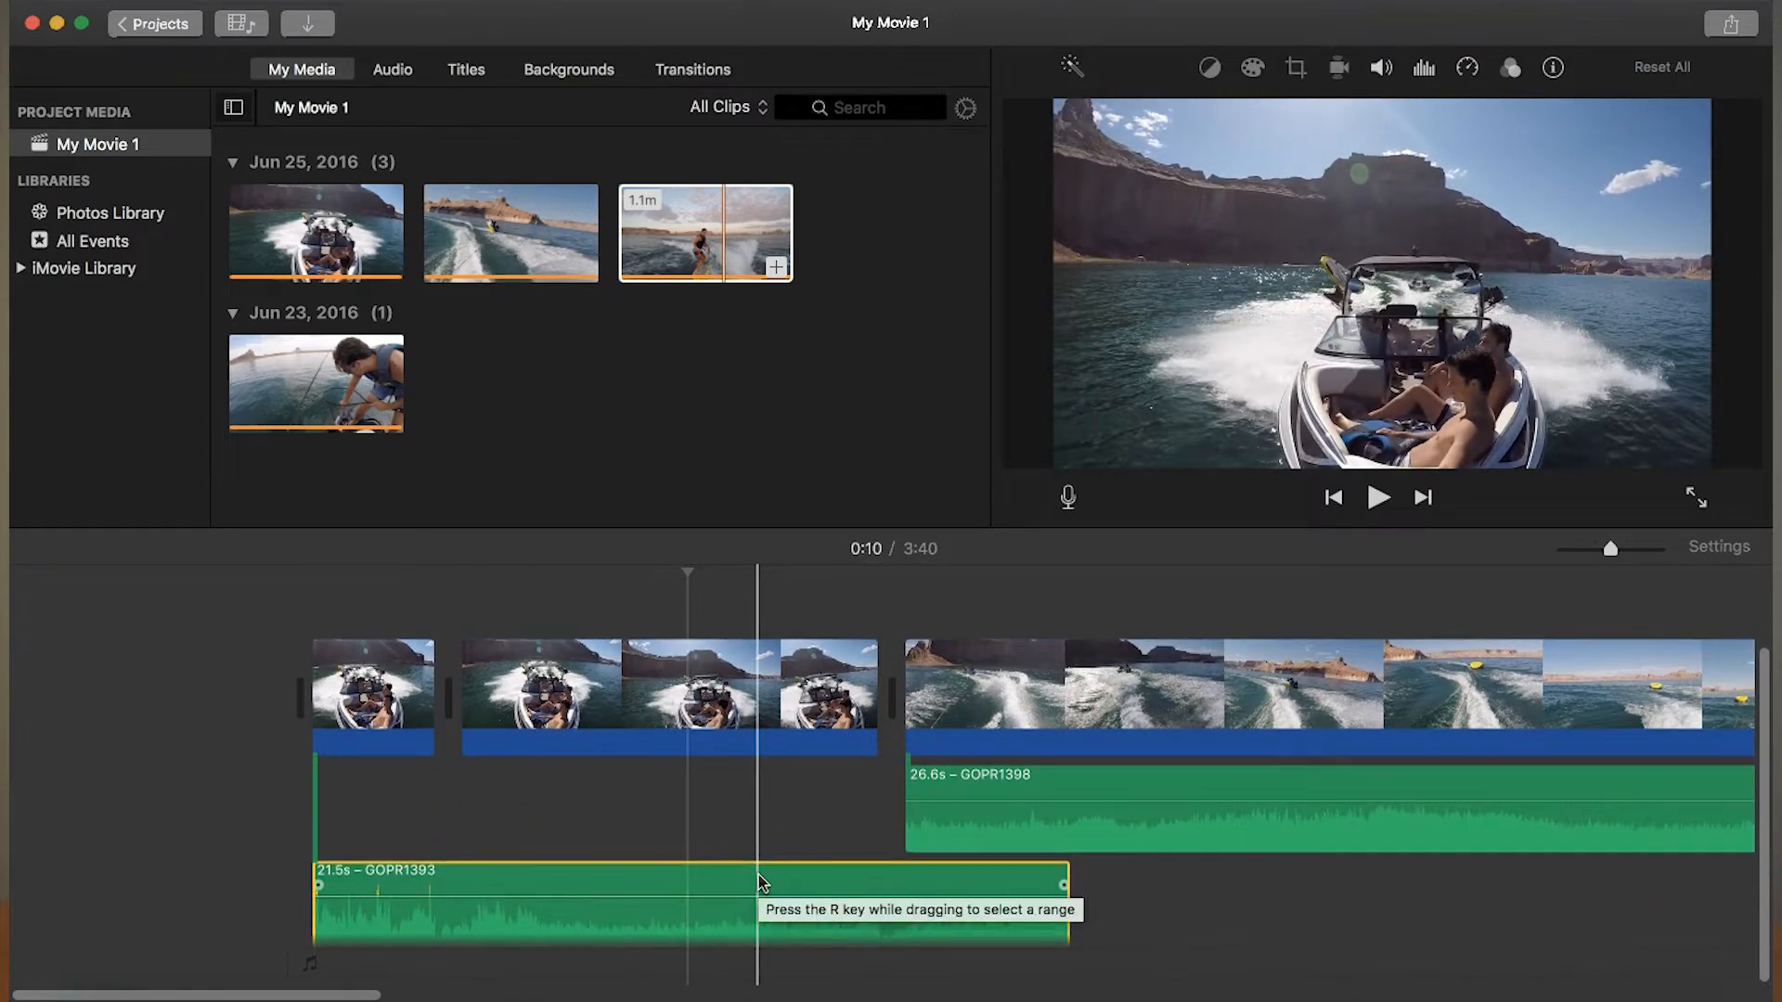
{"action": "key", "text": "Delete"}
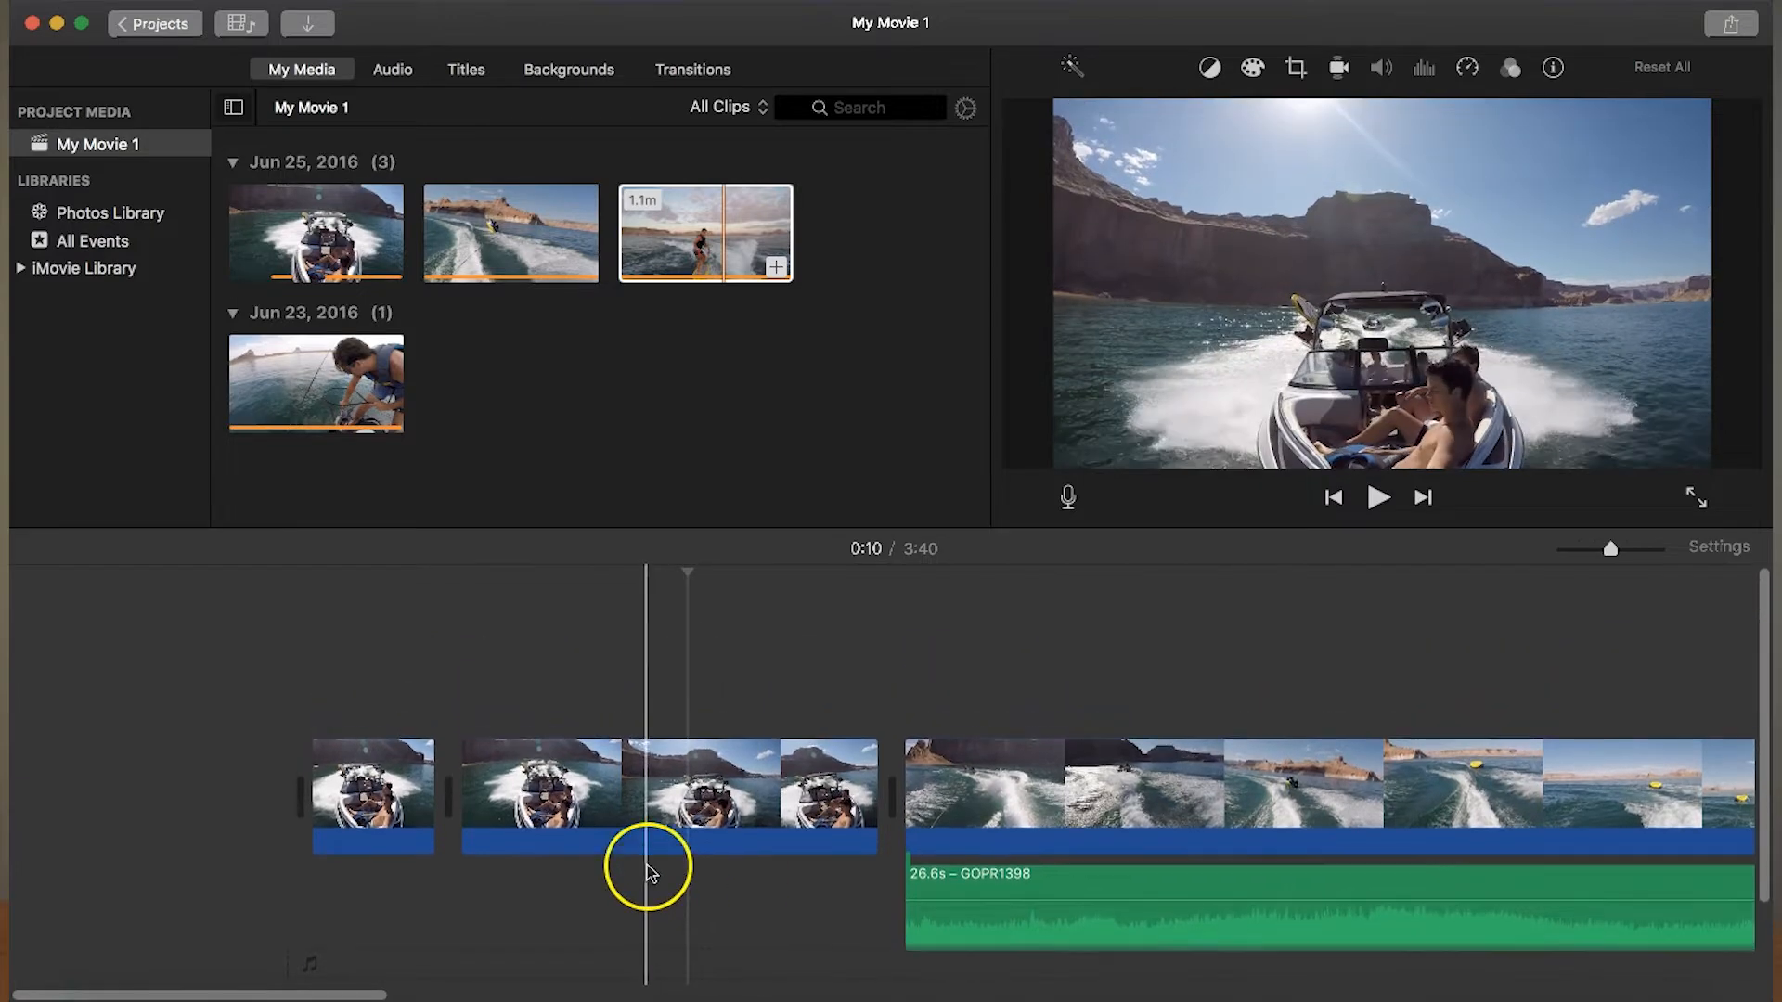
- Play the second boat segment from its start and split it at about 0:06
{"action": "left_click", "coordinate": [478, 770]}
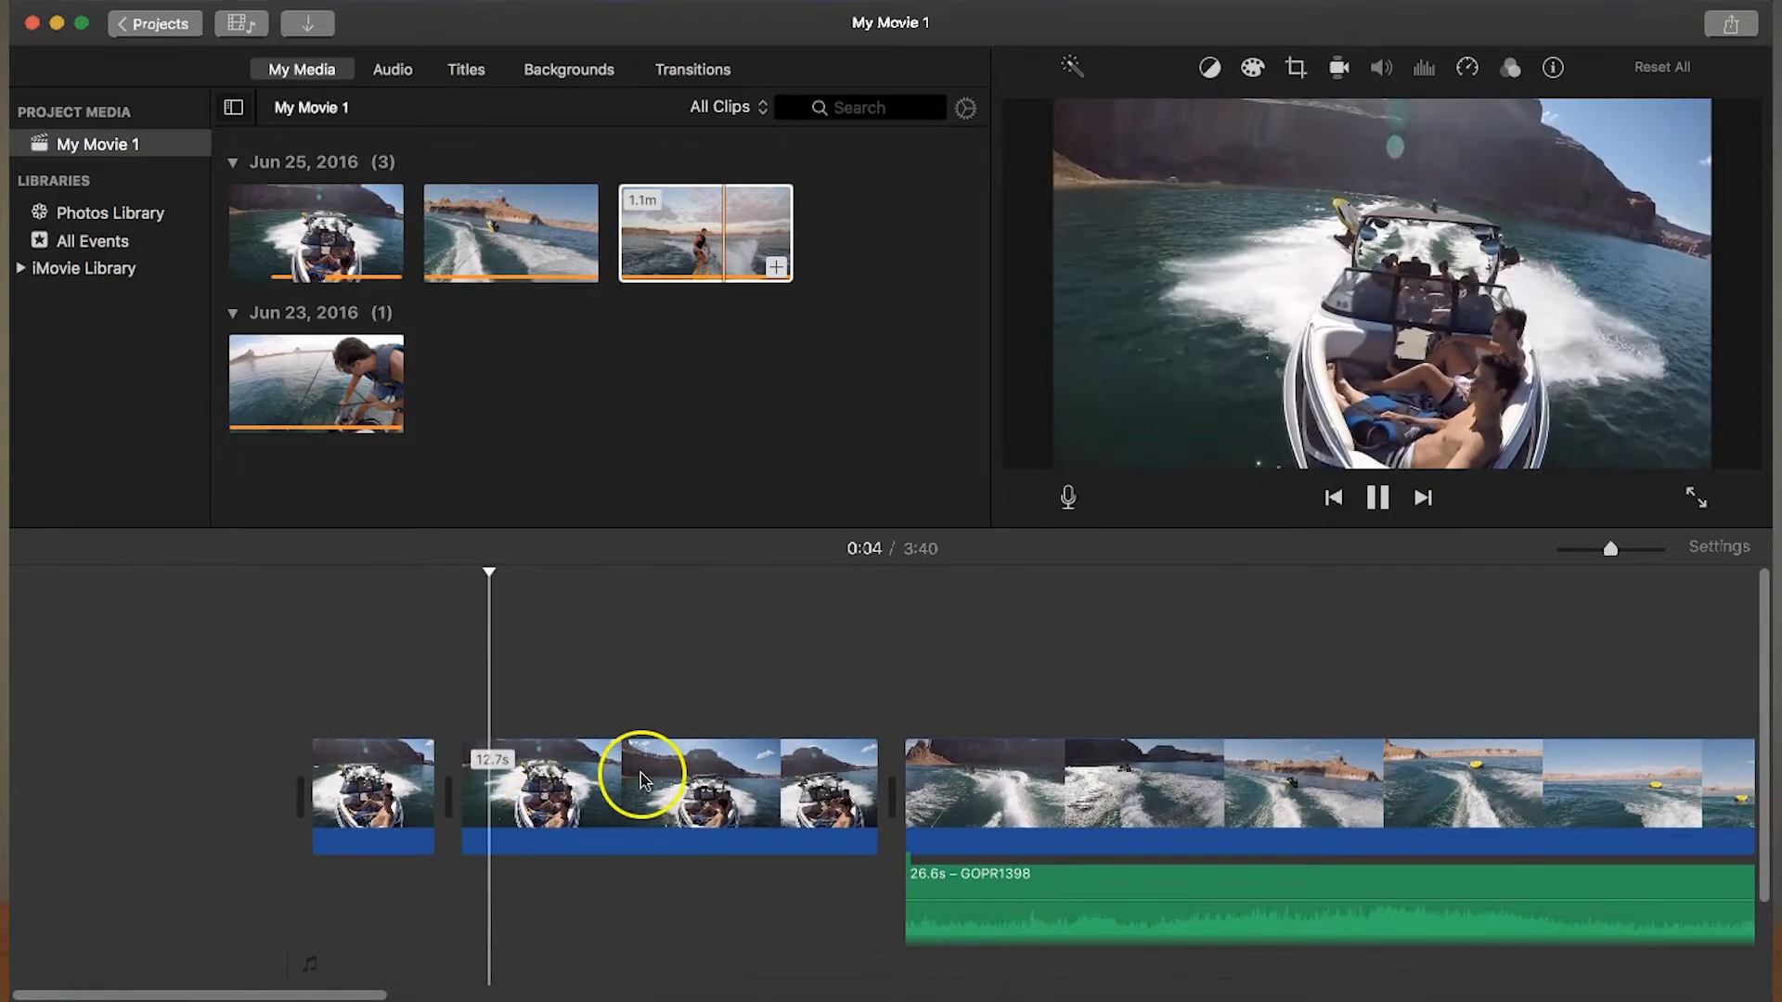
{"action": "key", "text": "space"}
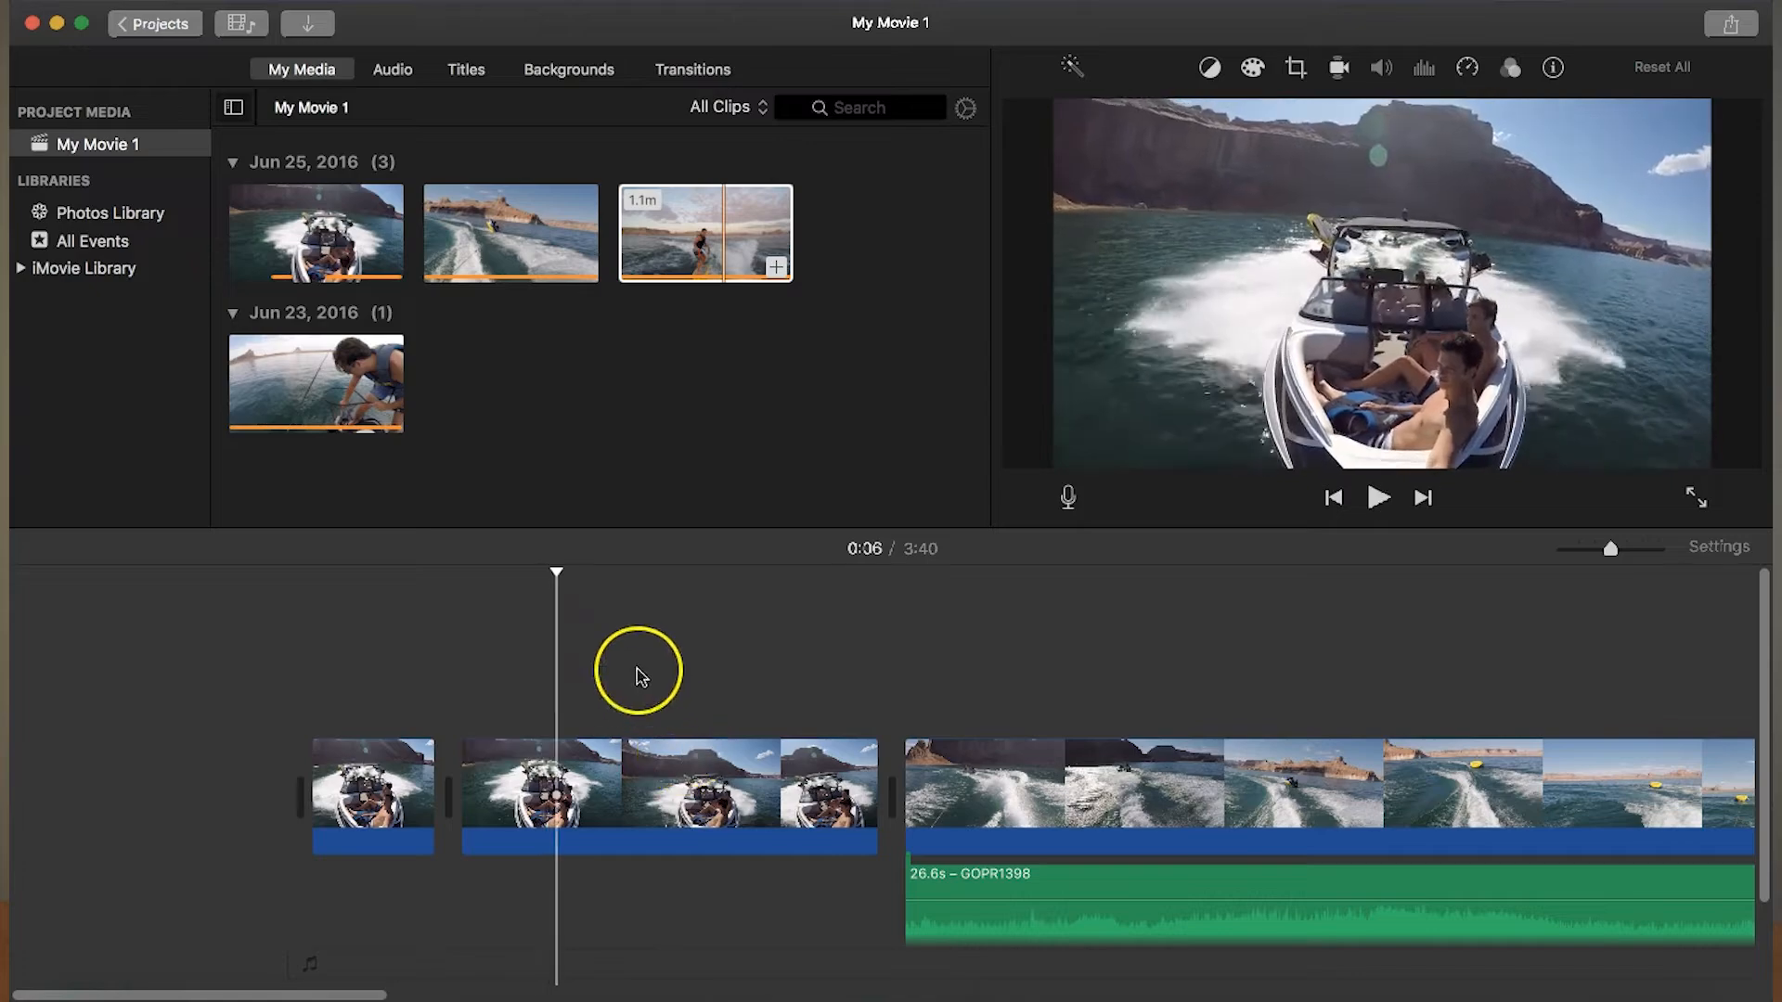
{"action": "right_click", "coordinate": [554, 785]}
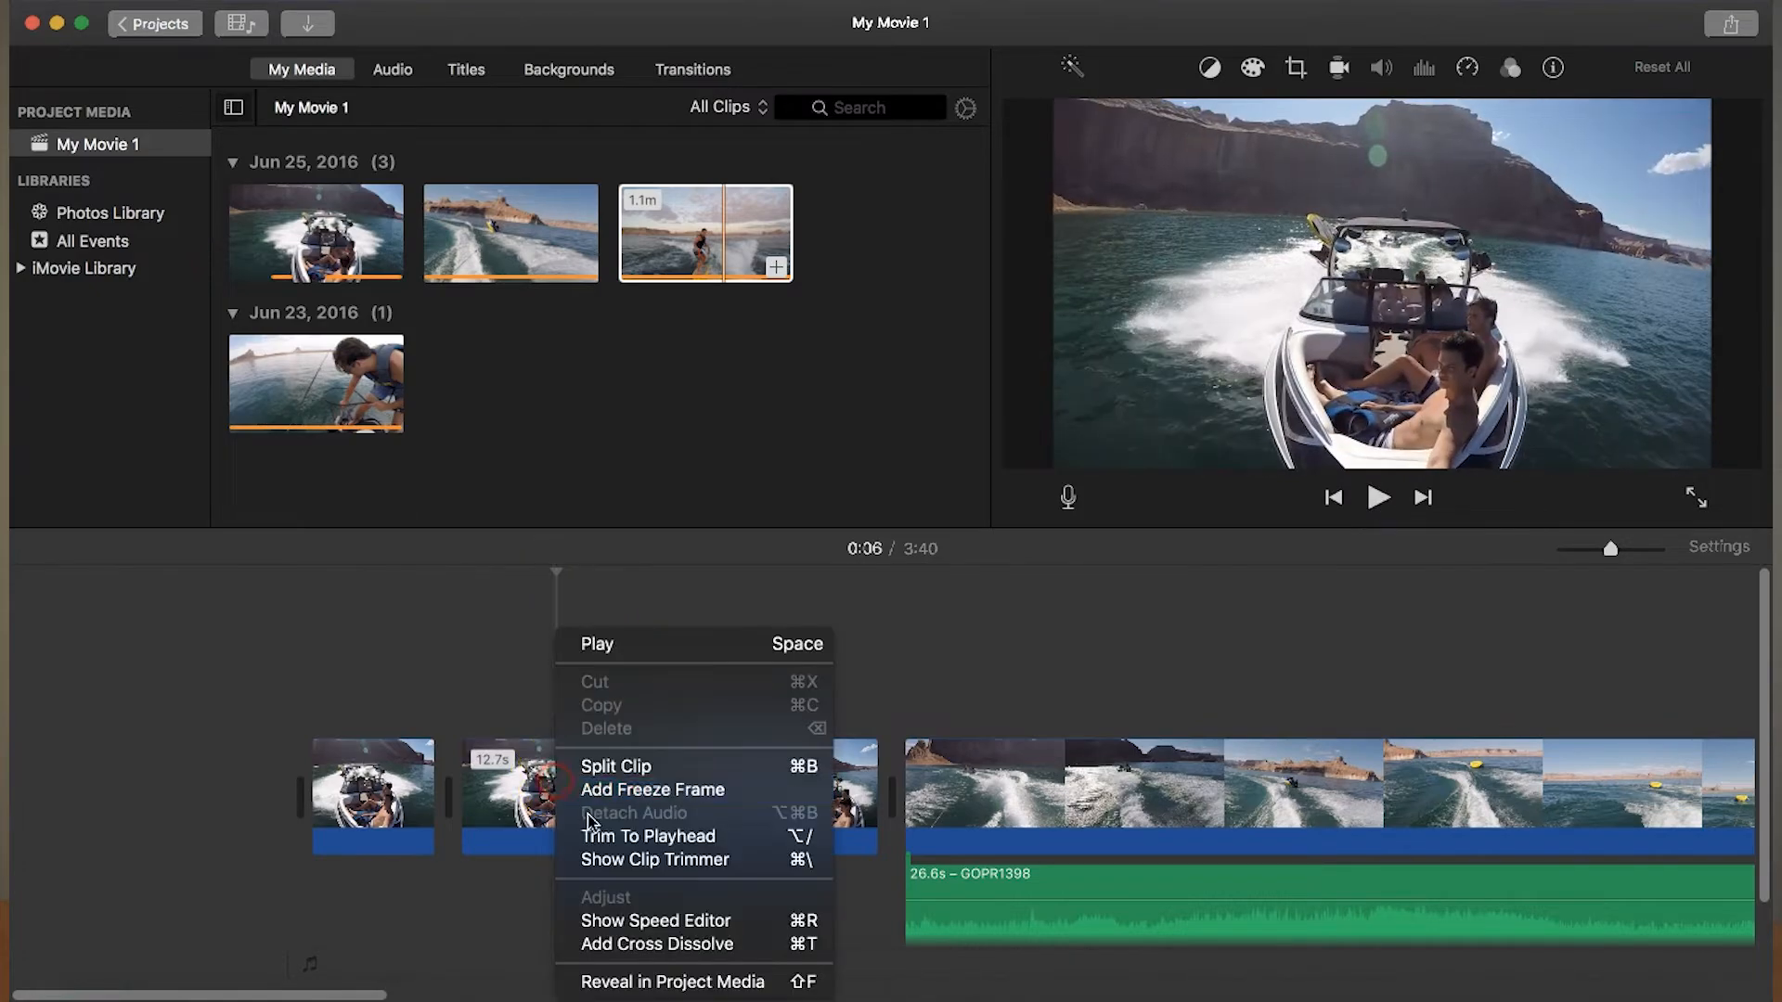
{"action": "left_click", "coordinate": [594, 759]}
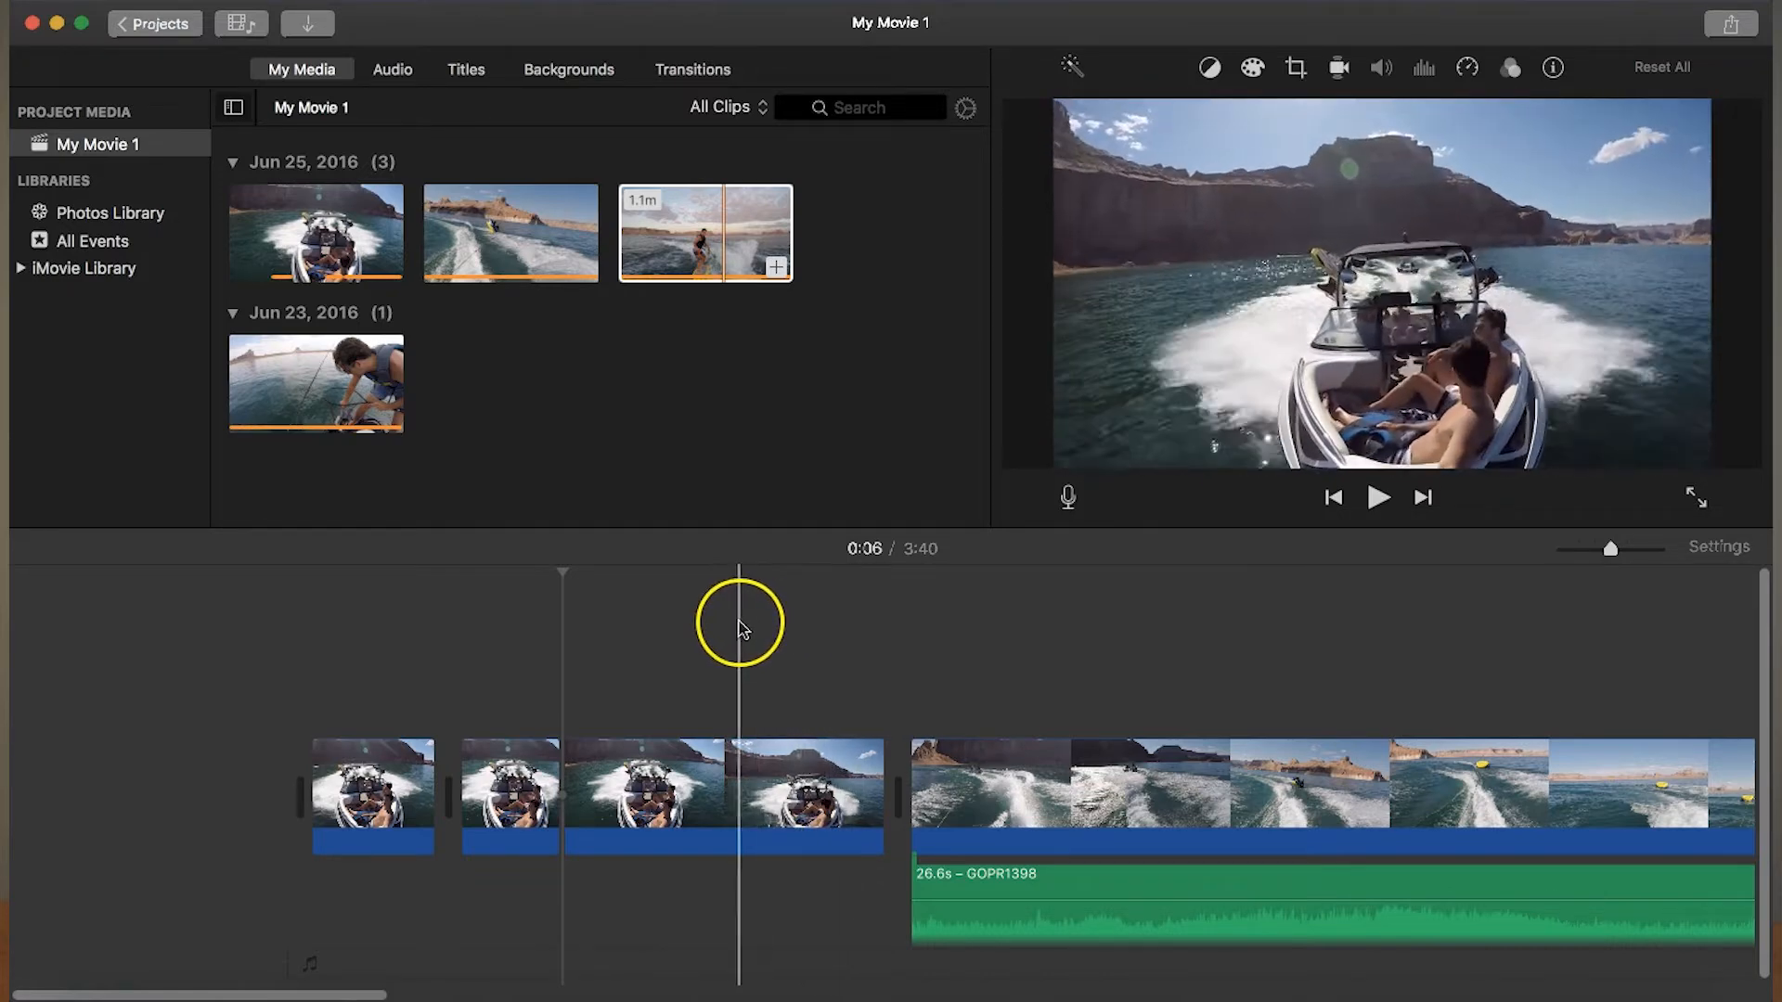
- Split the last boat segment at about 0:11 and delete the part after the cut
{"action": "right_click", "coordinate": [711, 775]}
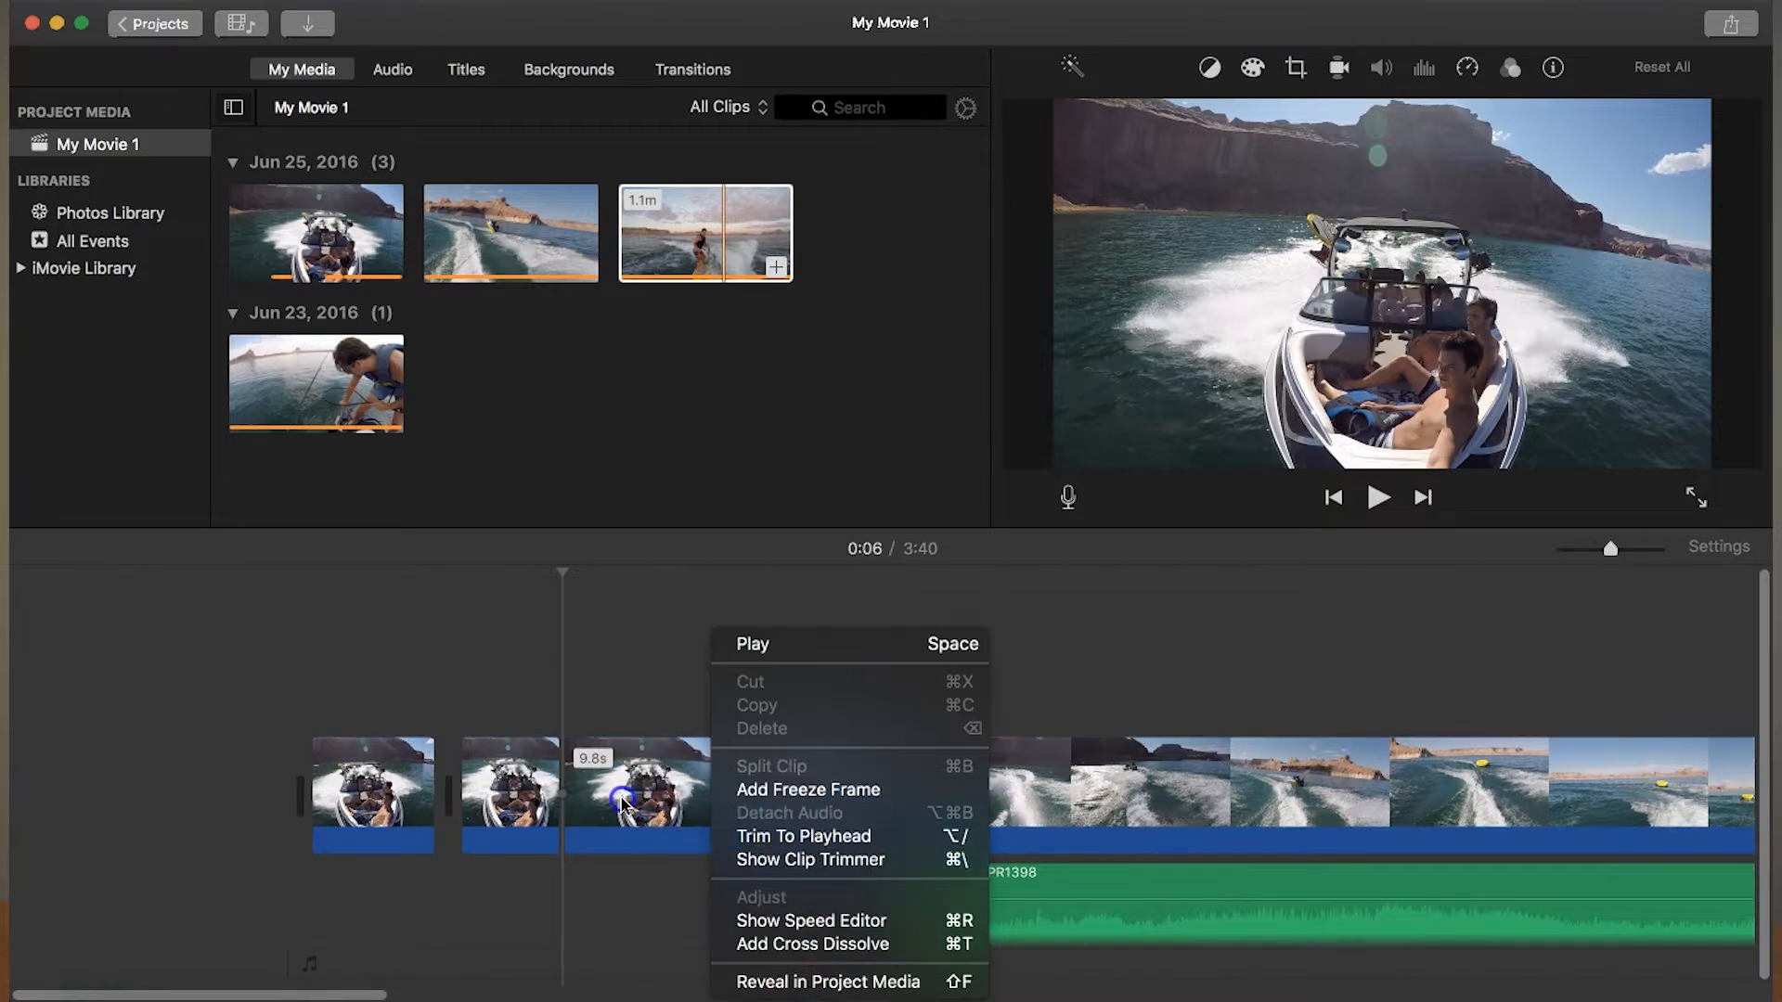
{"action": "left_click", "coordinate": [709, 794]}
{"action": "right_click", "coordinate": [722, 789]}
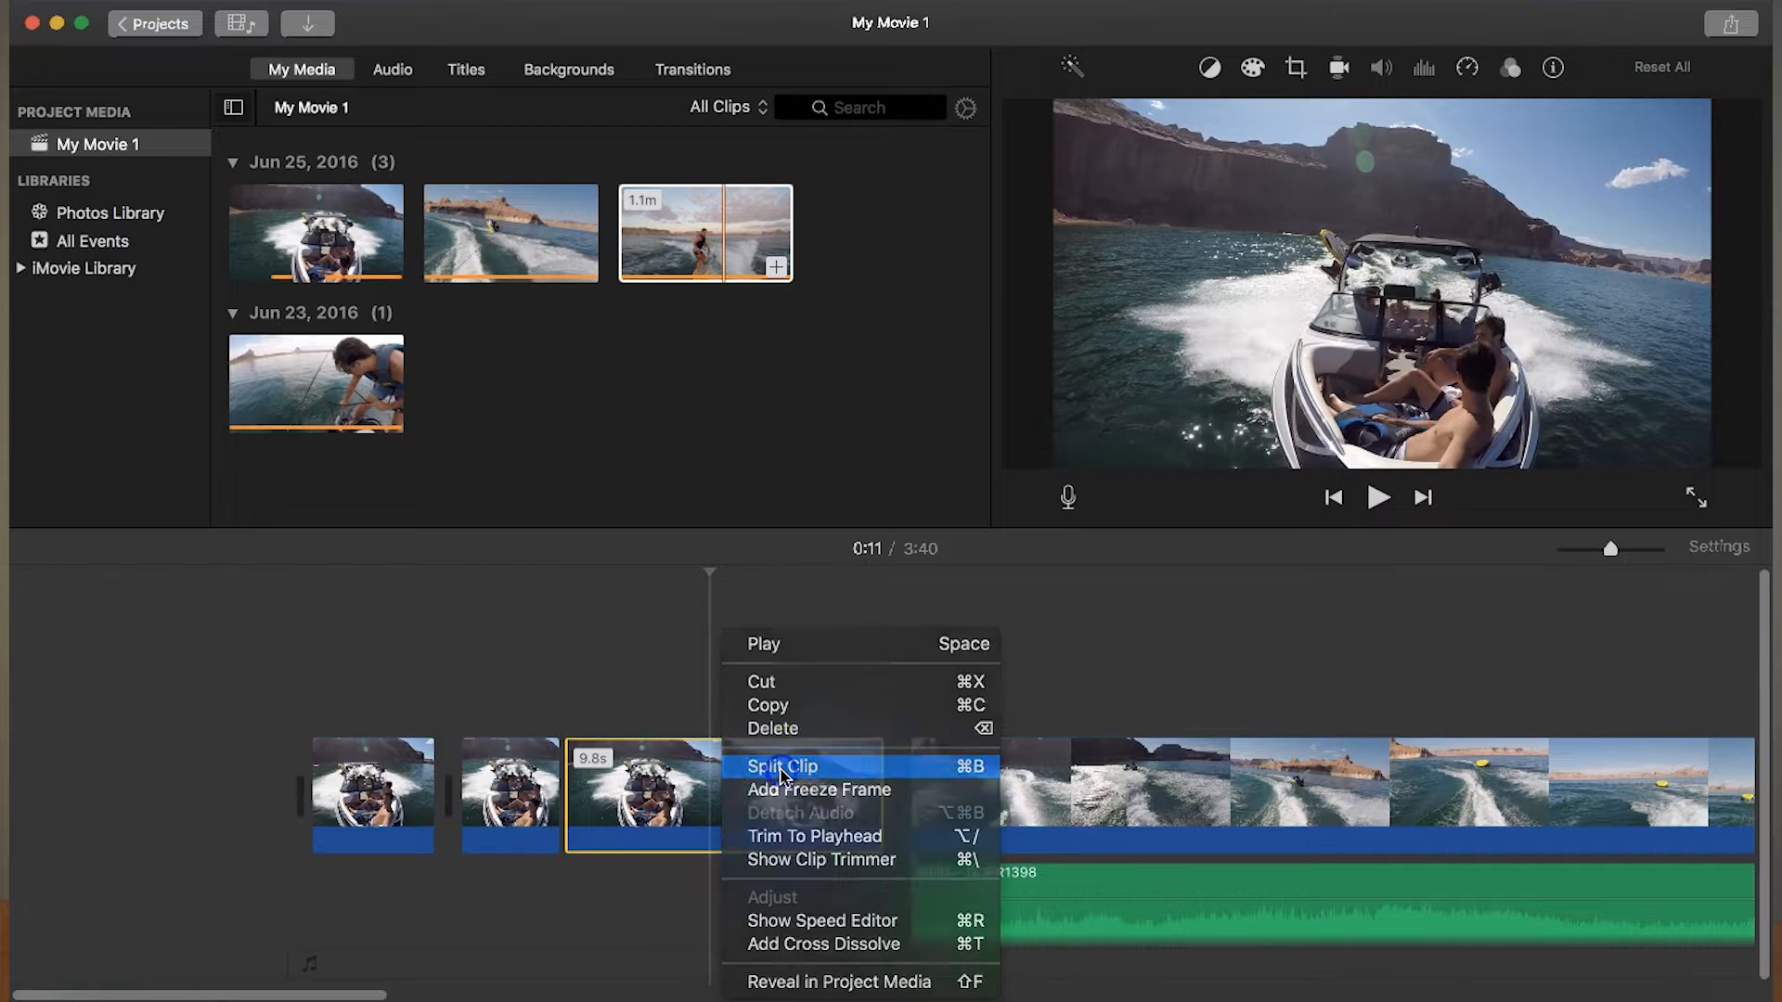
{"action": "left_click", "coordinate": [782, 767]}
{"action": "key", "text": "Delete"}
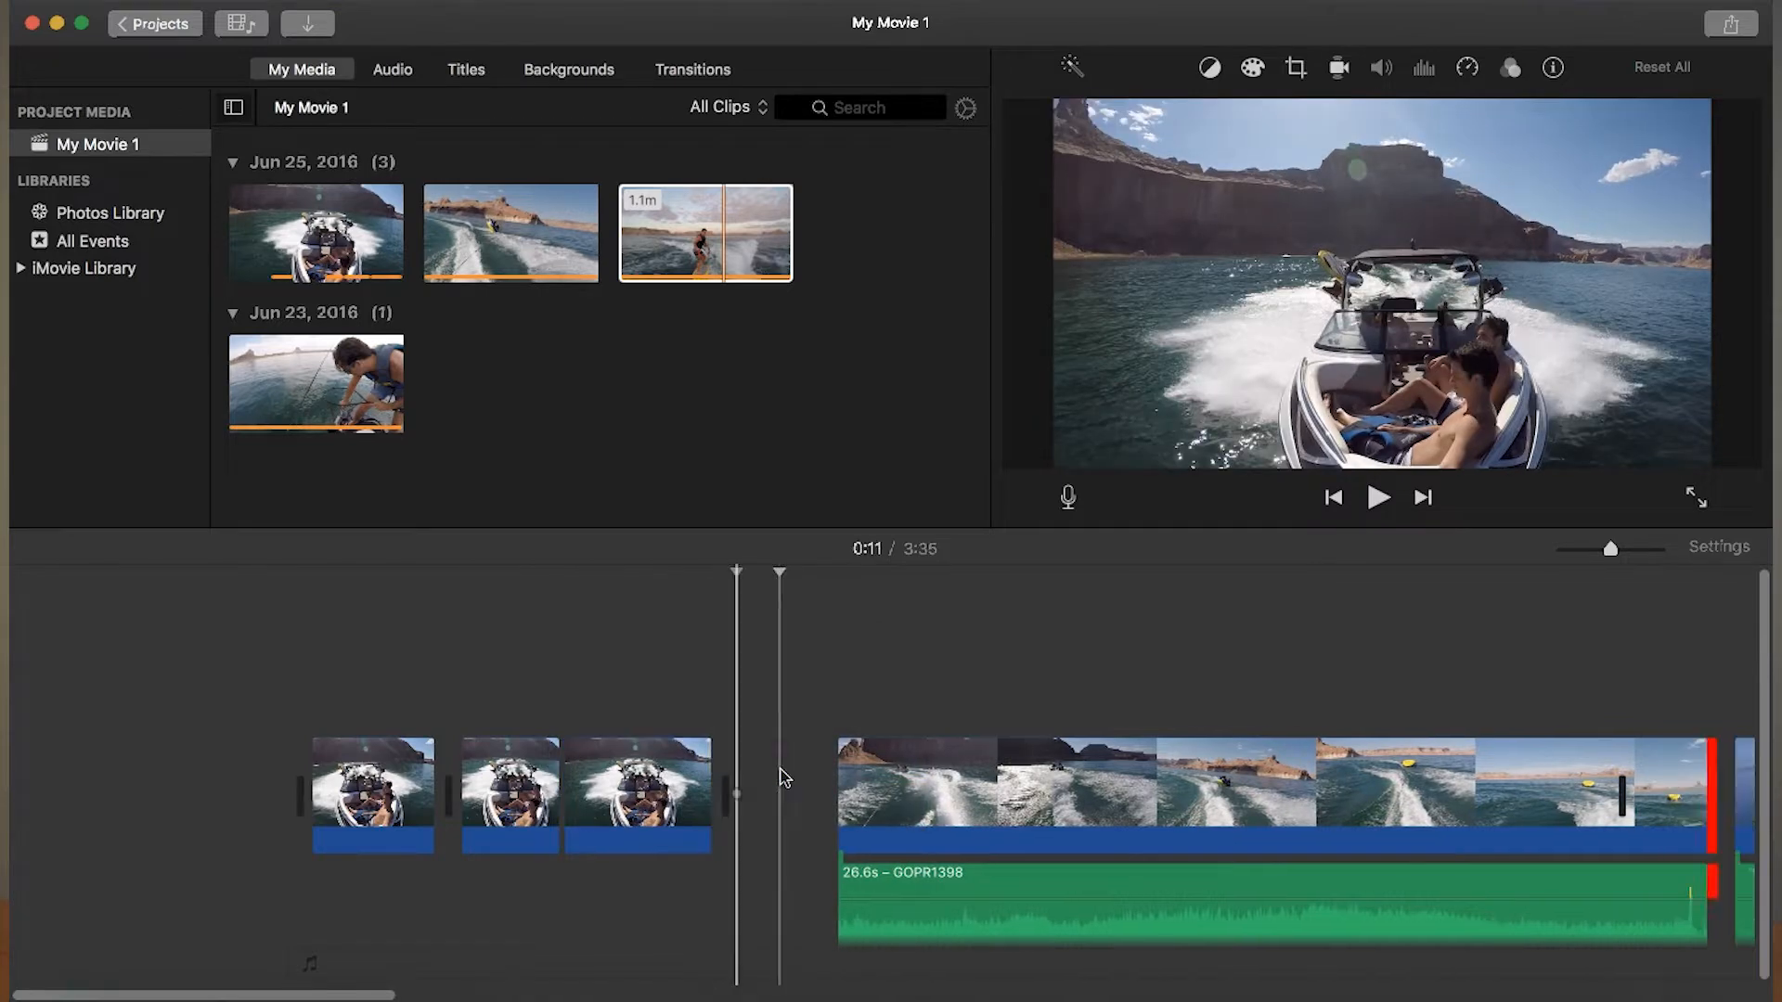
- Play the boat segments from the start and delete the short second segment
{"action": "key", "text": "space"}
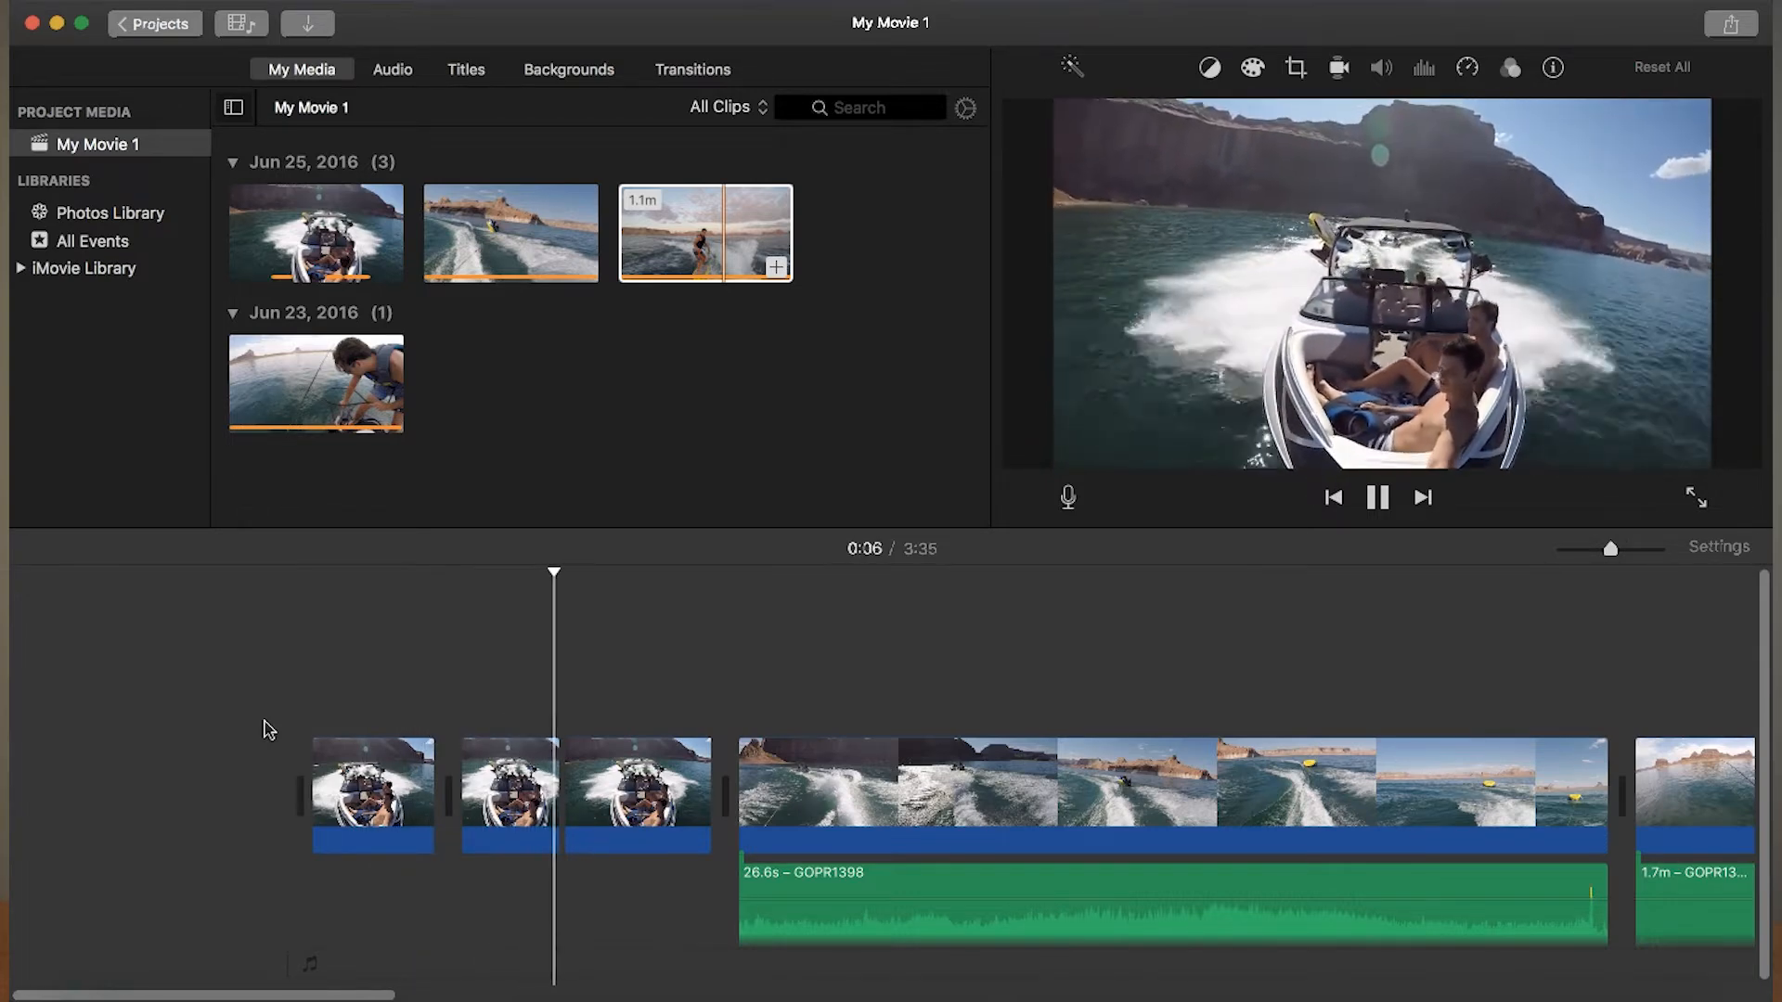
{"action": "key", "text": "space"}
{"action": "left_click", "coordinate": [501, 784]}
{"action": "key", "text": "Delete"}
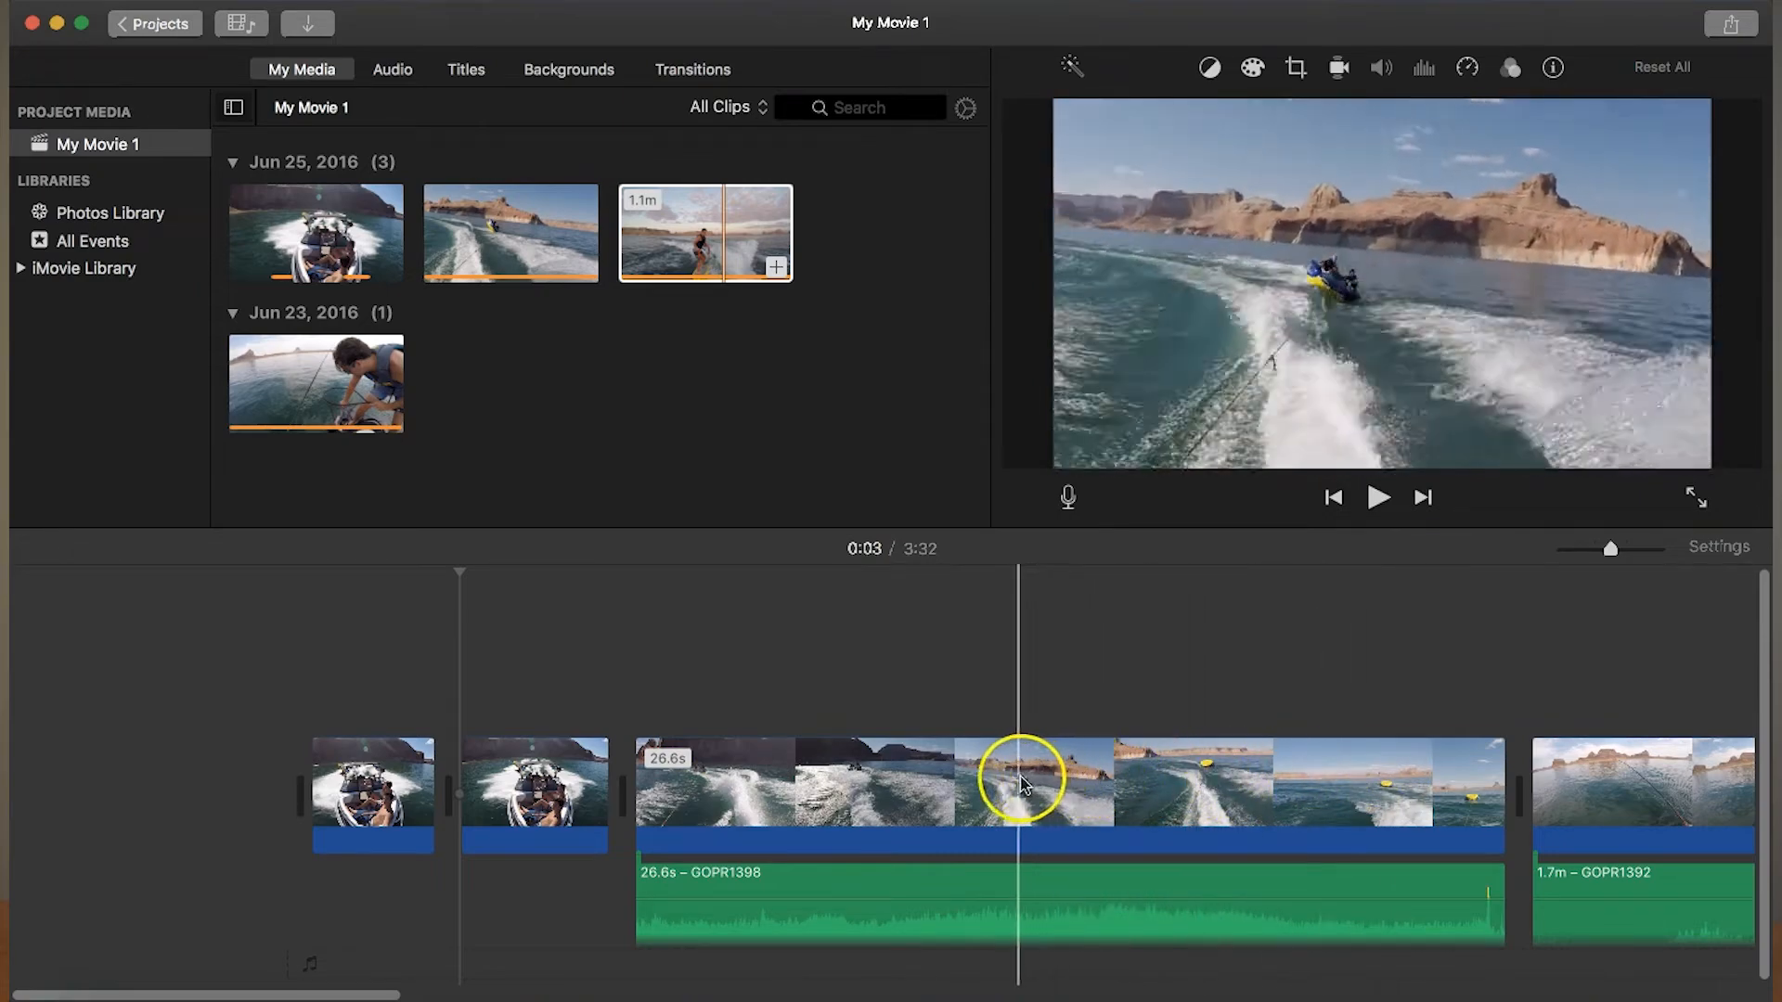
- Trim the start of the tubing clip so that it lasts 19.7 s, and play it back
{"action": "left_click", "coordinate": [863, 774]}
{"action": "left_click_drag", "start_coordinate": [638, 779], "coordinate": [867, 780]}
{"action": "key", "text": "space"}
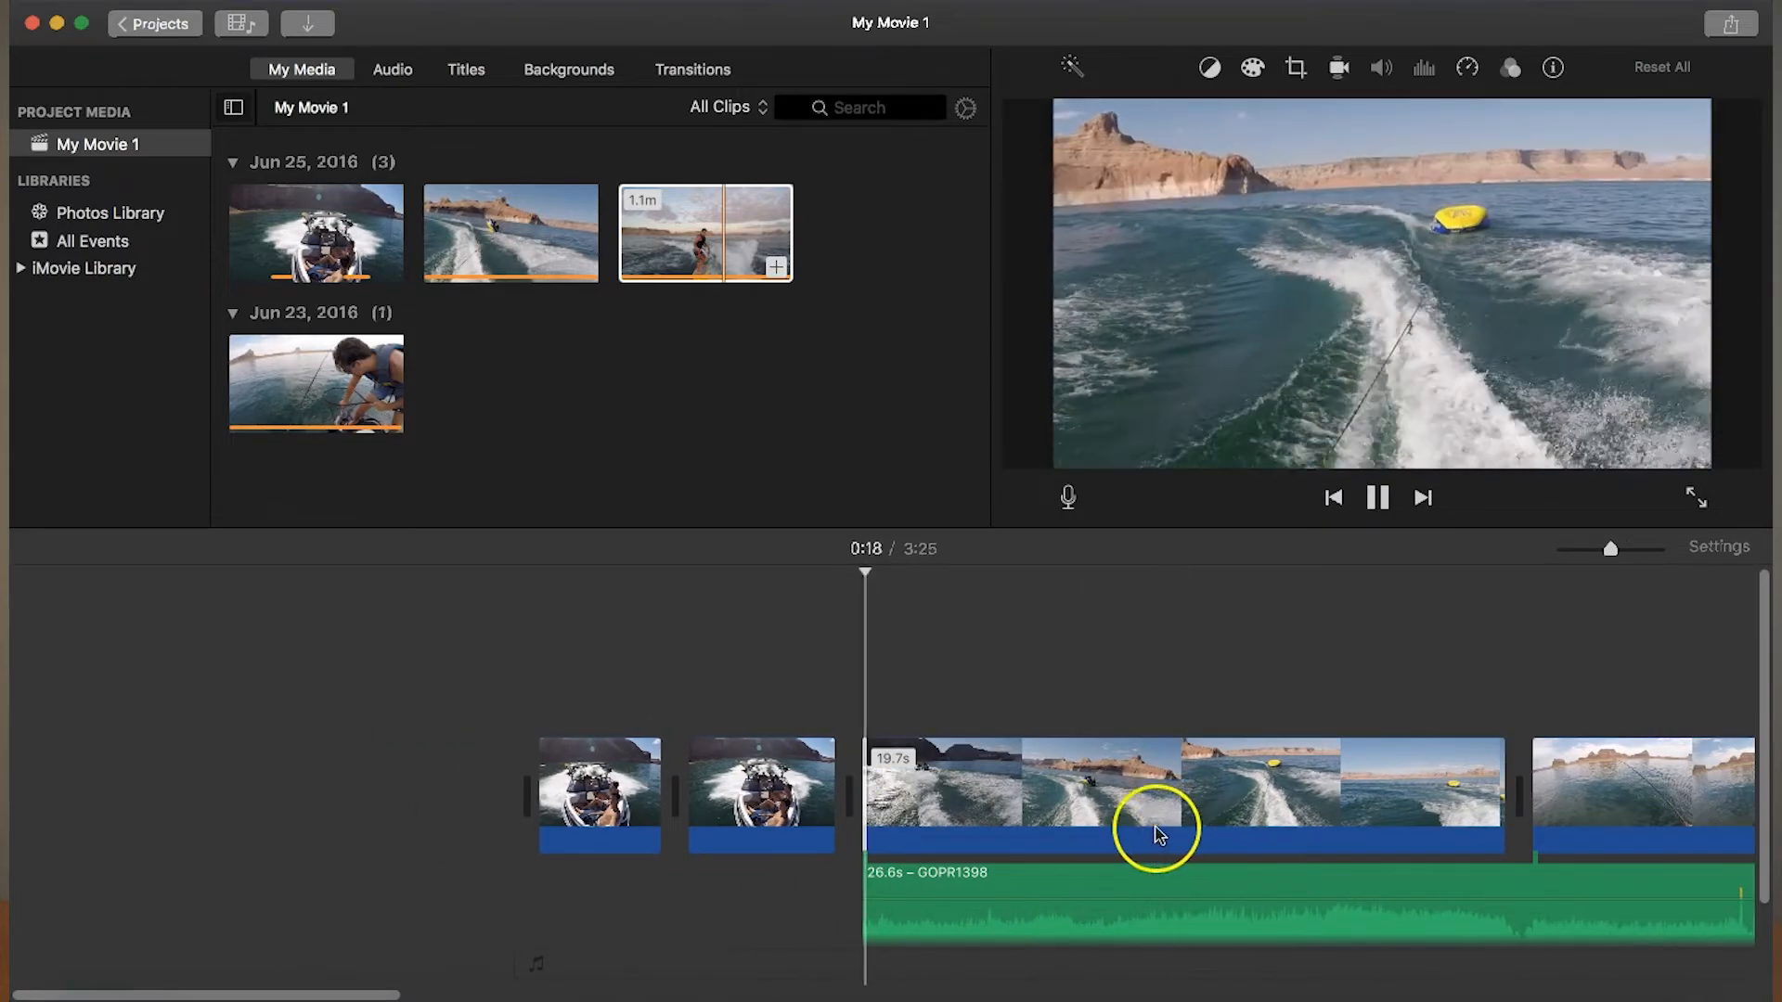
- Split the tubing clip at about 0:13 and again at about 0:16, isolating the wipeout
{"action": "key", "text": "space"}
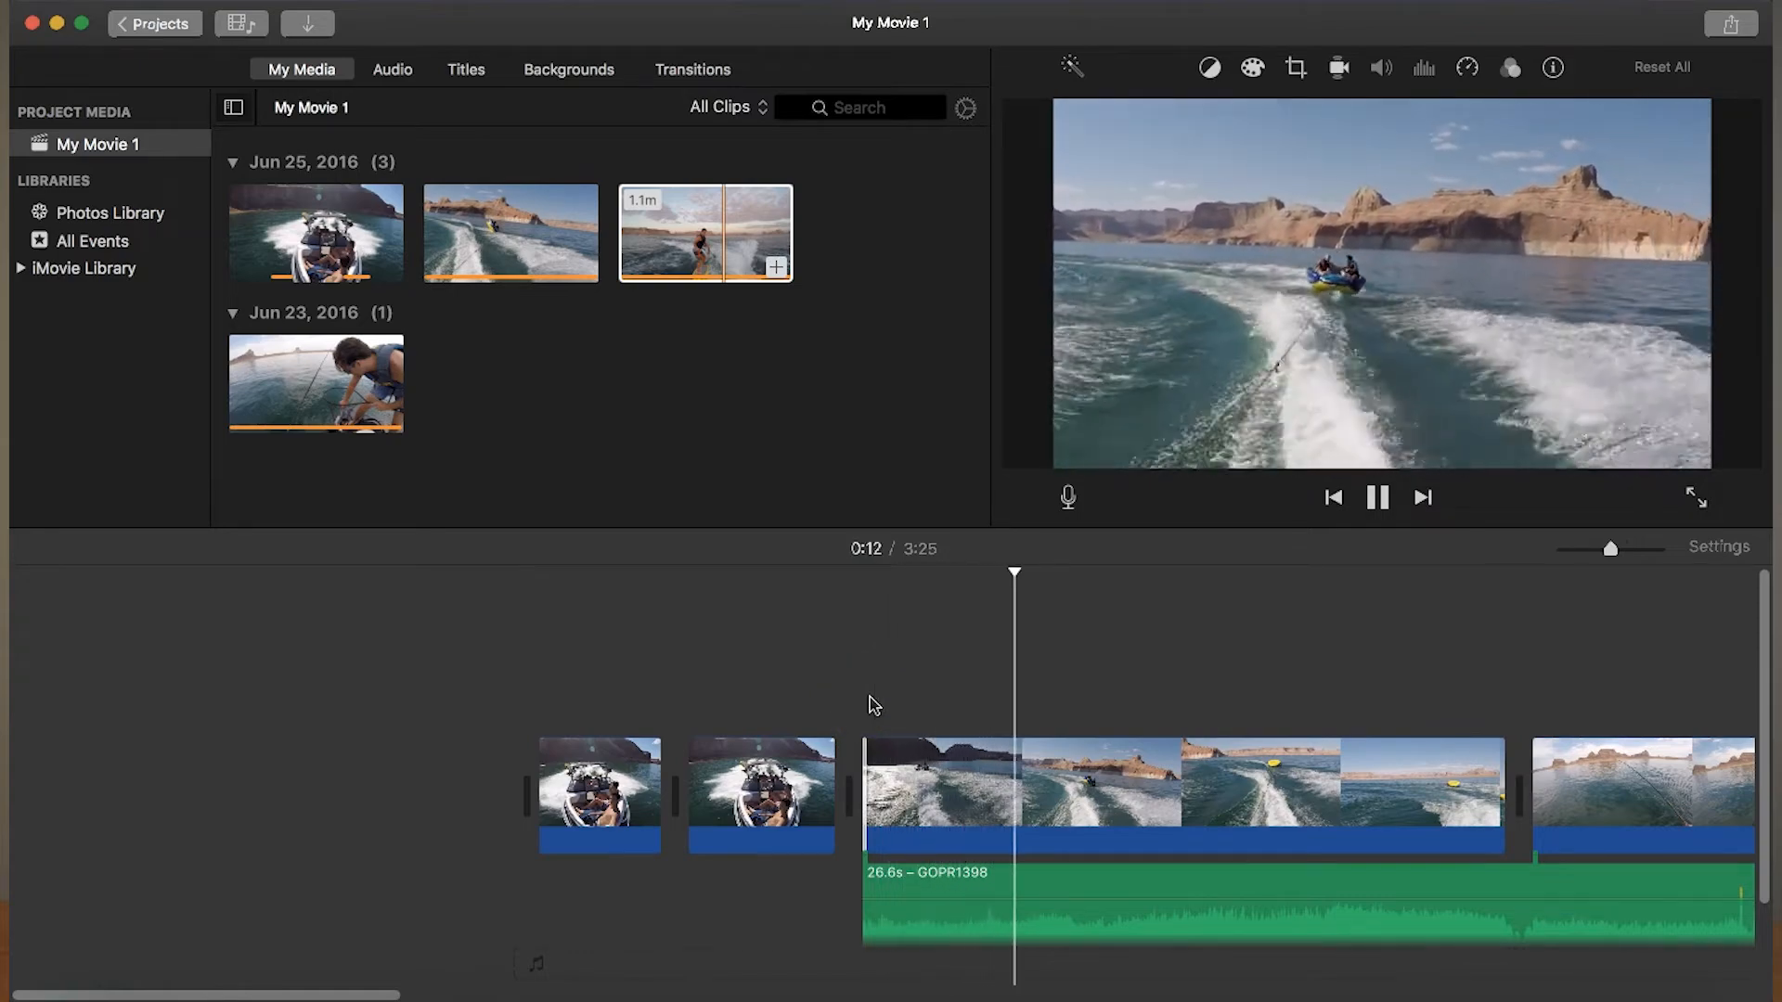
{"action": "left_click", "coordinate": [1052, 794]}
{"action": "right_click", "coordinate": [1052, 797]}
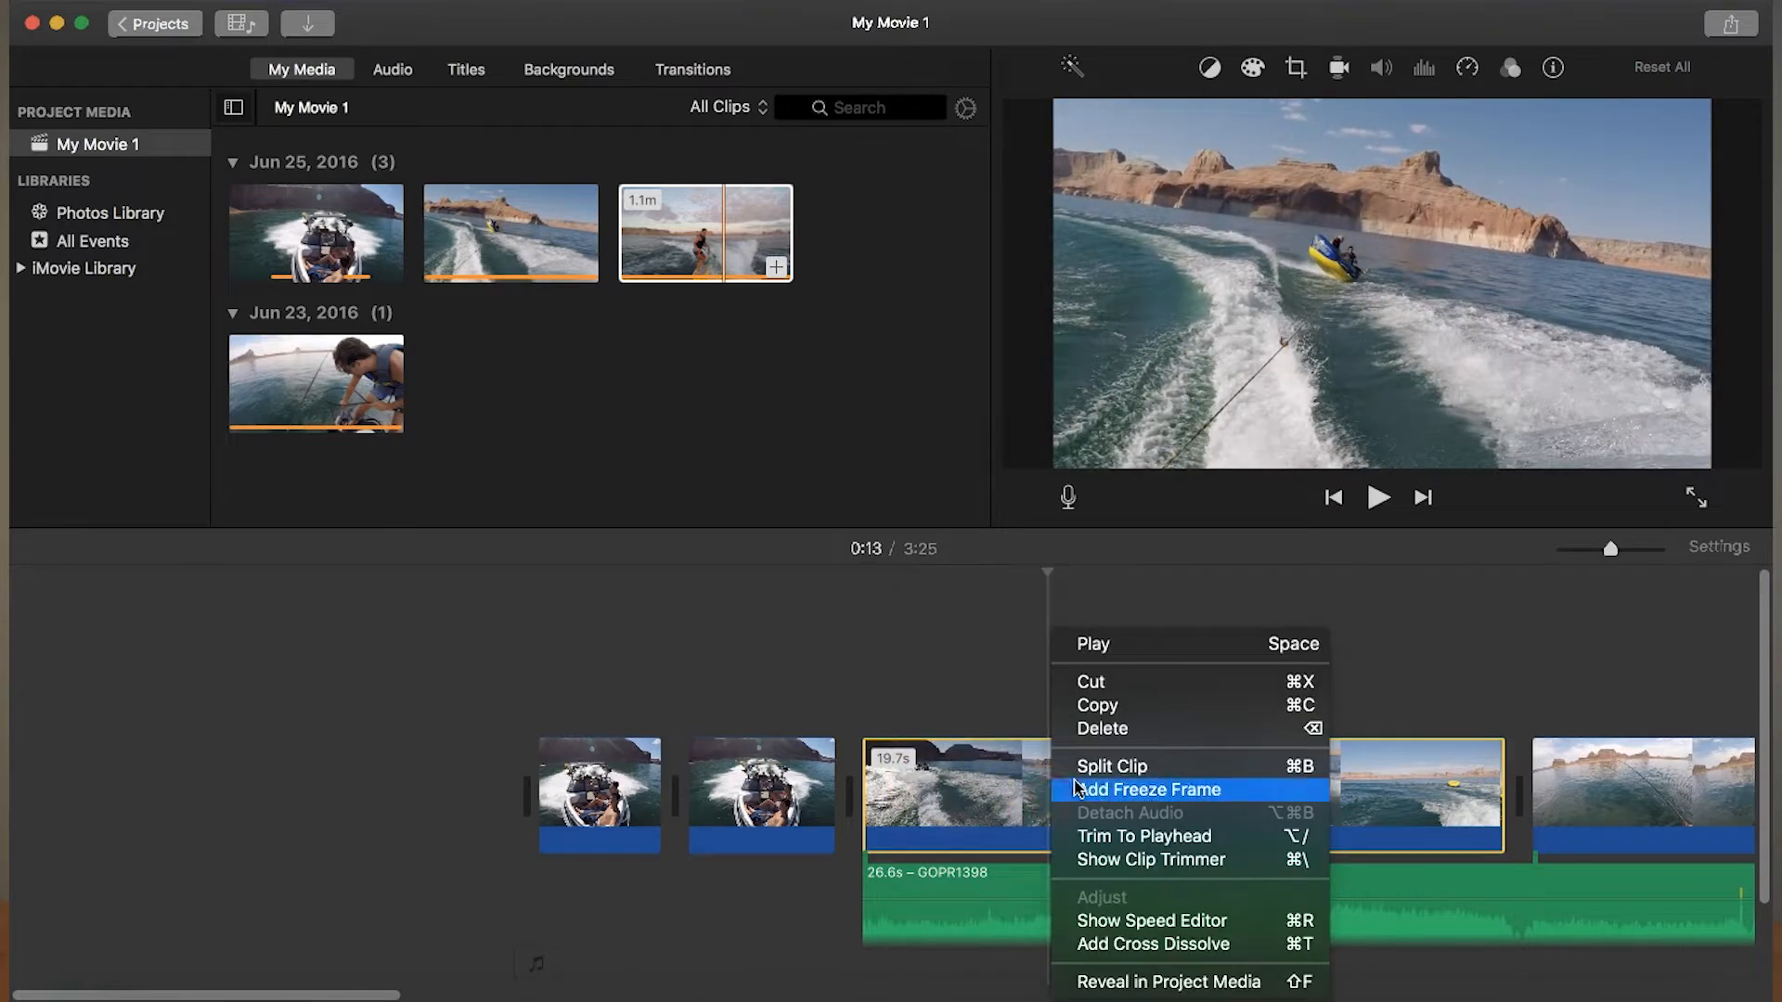
{"action": "left_click", "coordinate": [1080, 769]}
{"action": "left_click", "coordinate": [1081, 770]}
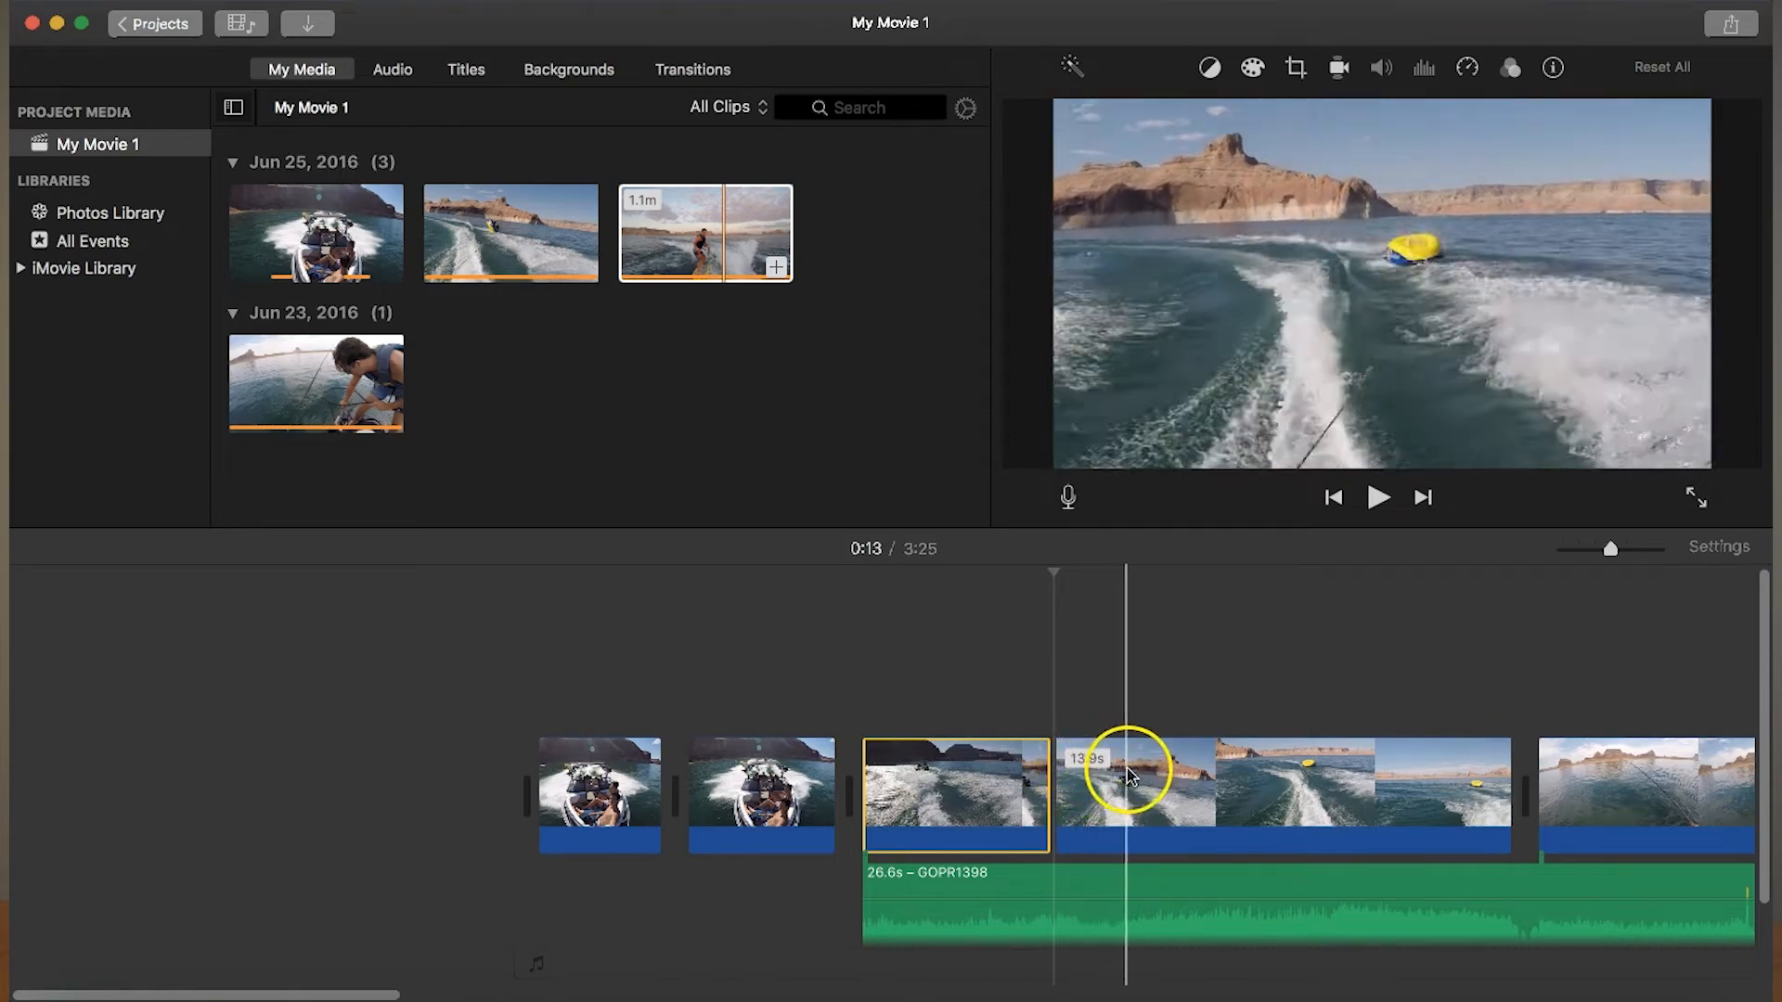
{"action": "left_click", "coordinate": [1131, 776]}
{"action": "right_click", "coordinate": [1137, 776]}
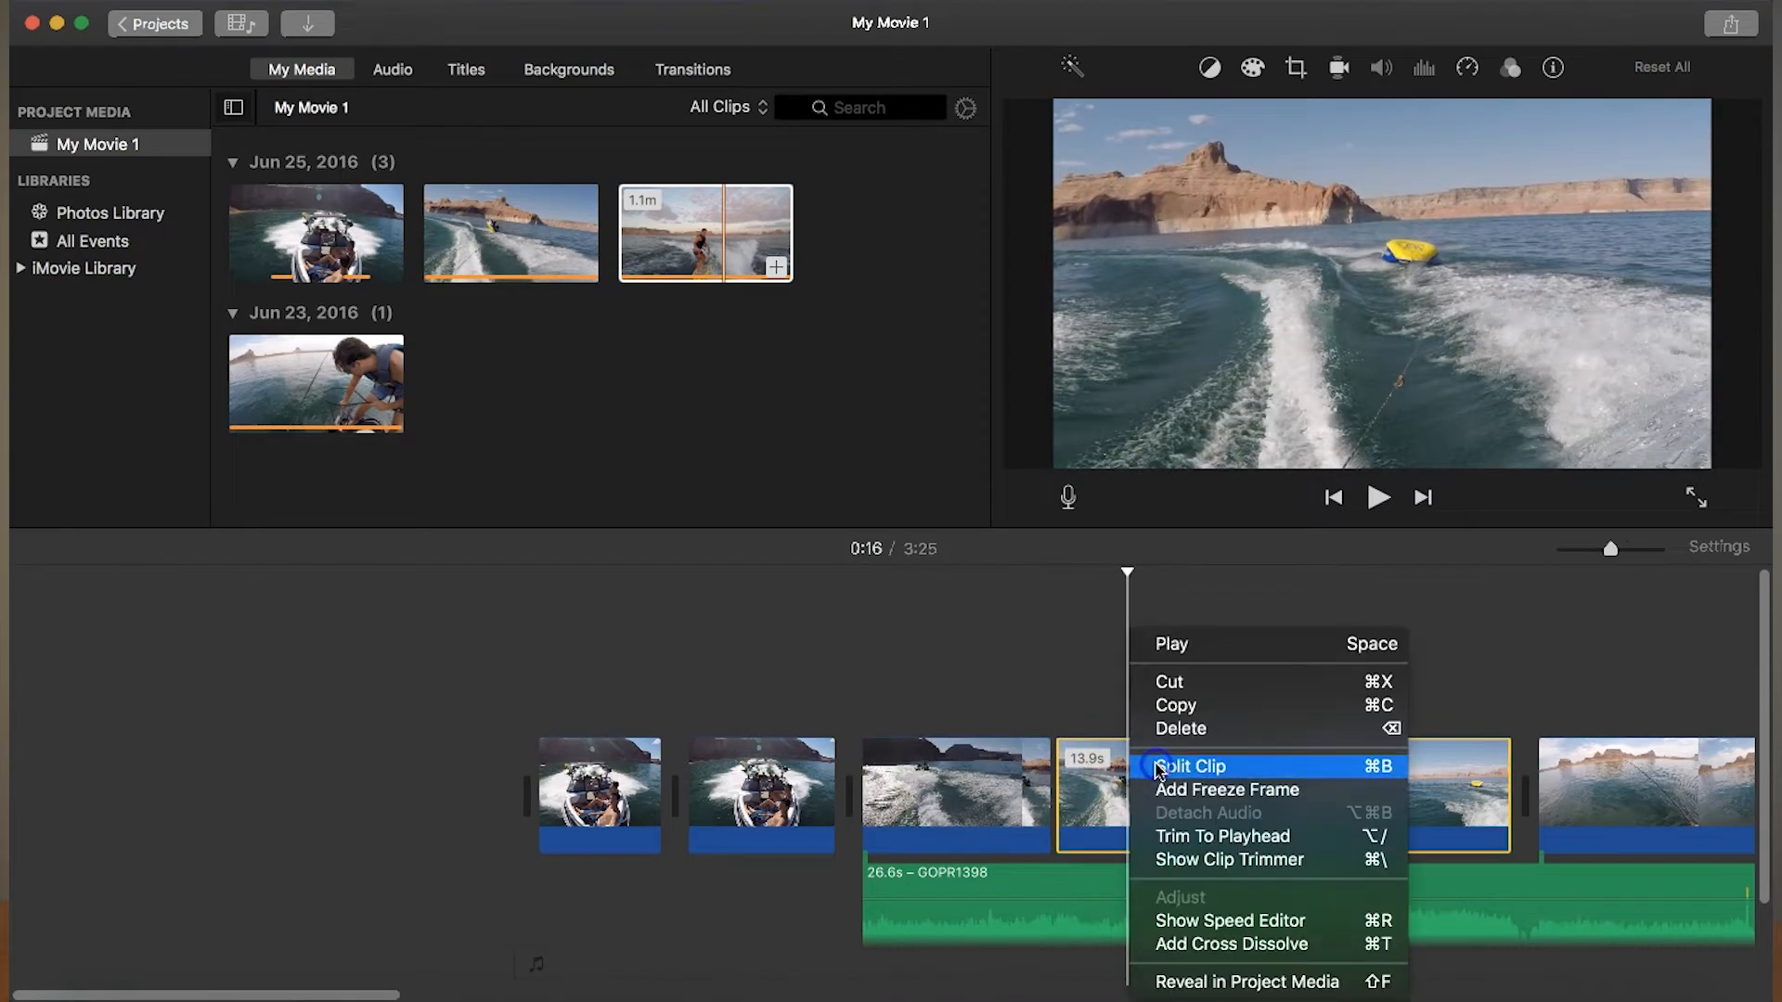
{"action": "left_click", "coordinate": [1159, 767]}
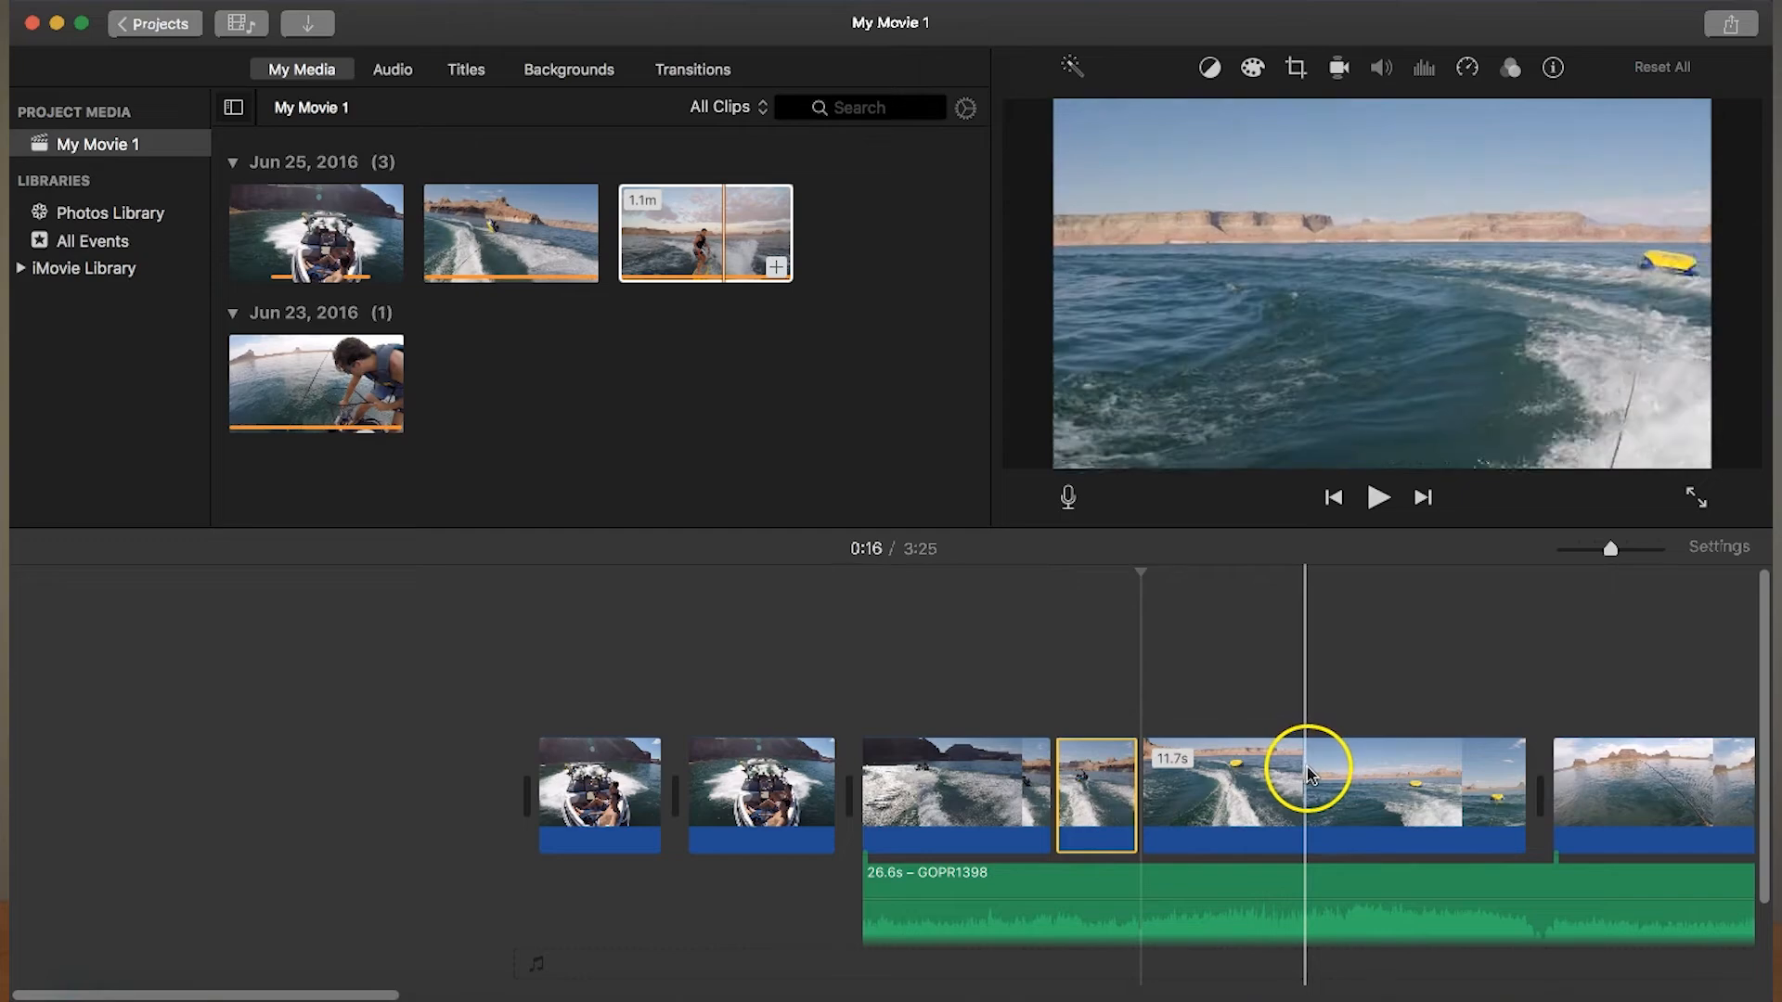
- Trim about 7 s off the end of the last tubing segment and play the tubing section
{"action": "left_click", "coordinate": [1308, 775]}
{"action": "left_click_drag", "start_coordinate": [1524, 772], "coordinate": [1297, 774]}
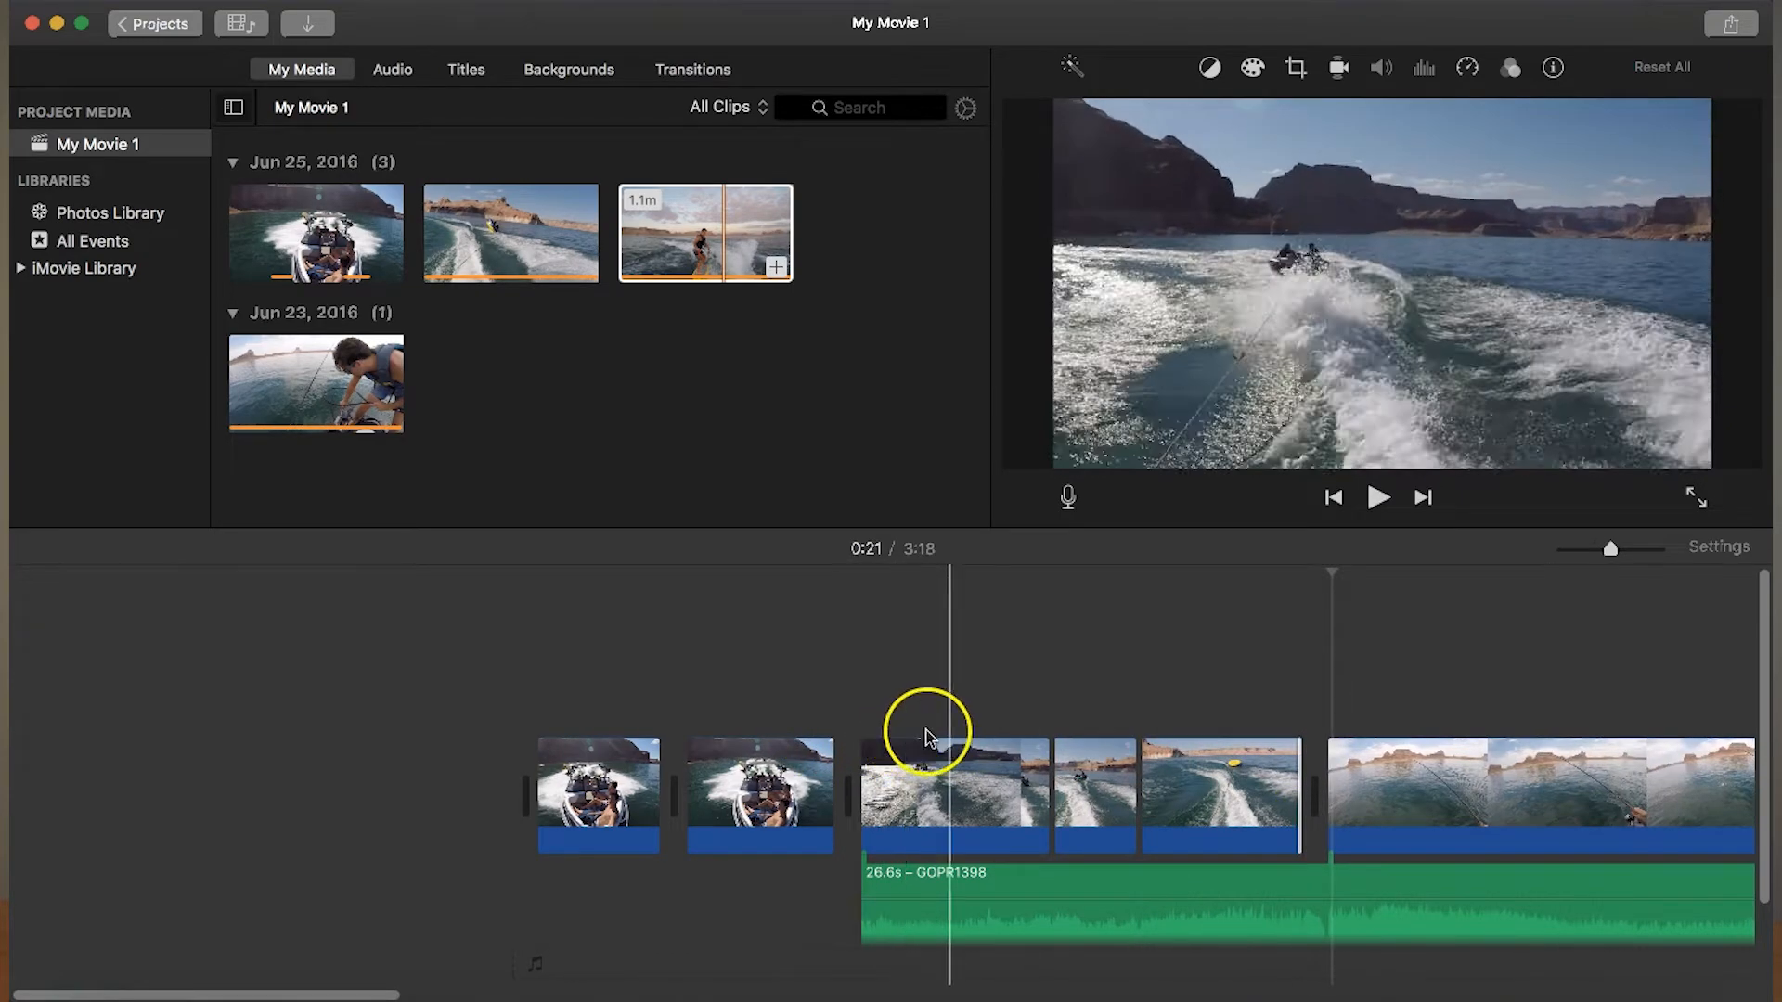
{"action": "key", "text": "space"}
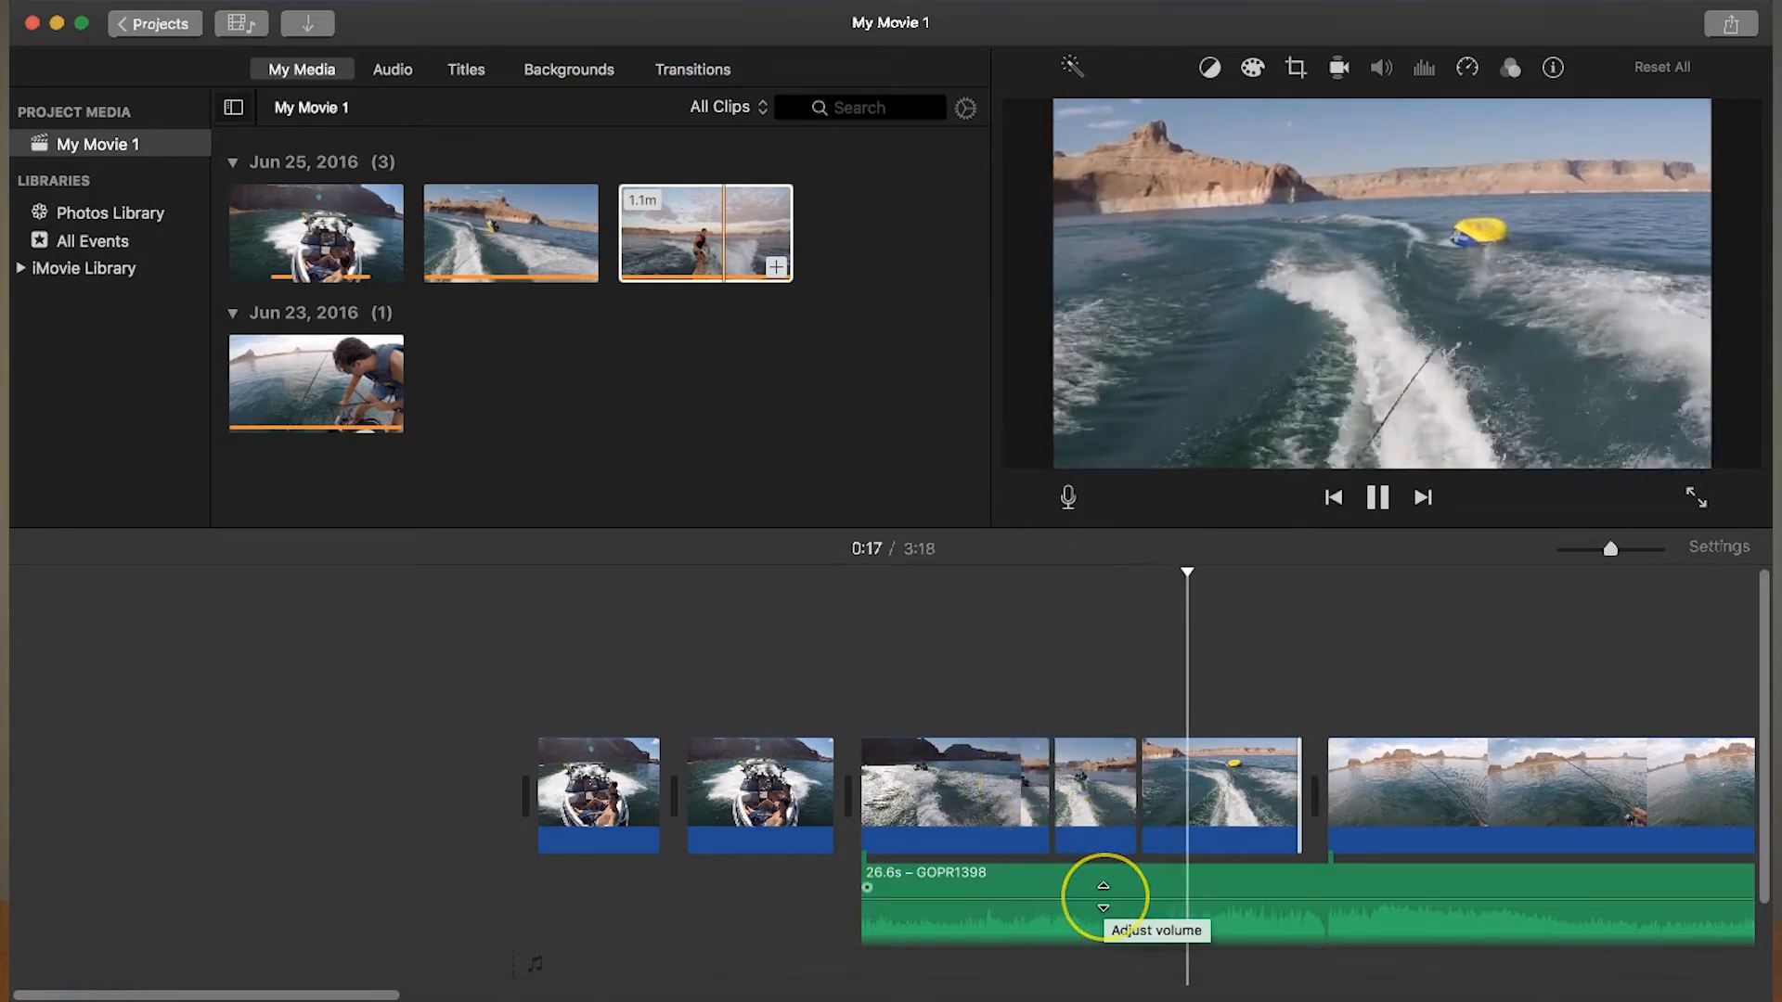
{"action": "key", "text": "space"}
- Delete the detached GOPR1398 and GOPR1392 audio clips from the timeline
{"action": "left_click", "coordinate": [1035, 887]}
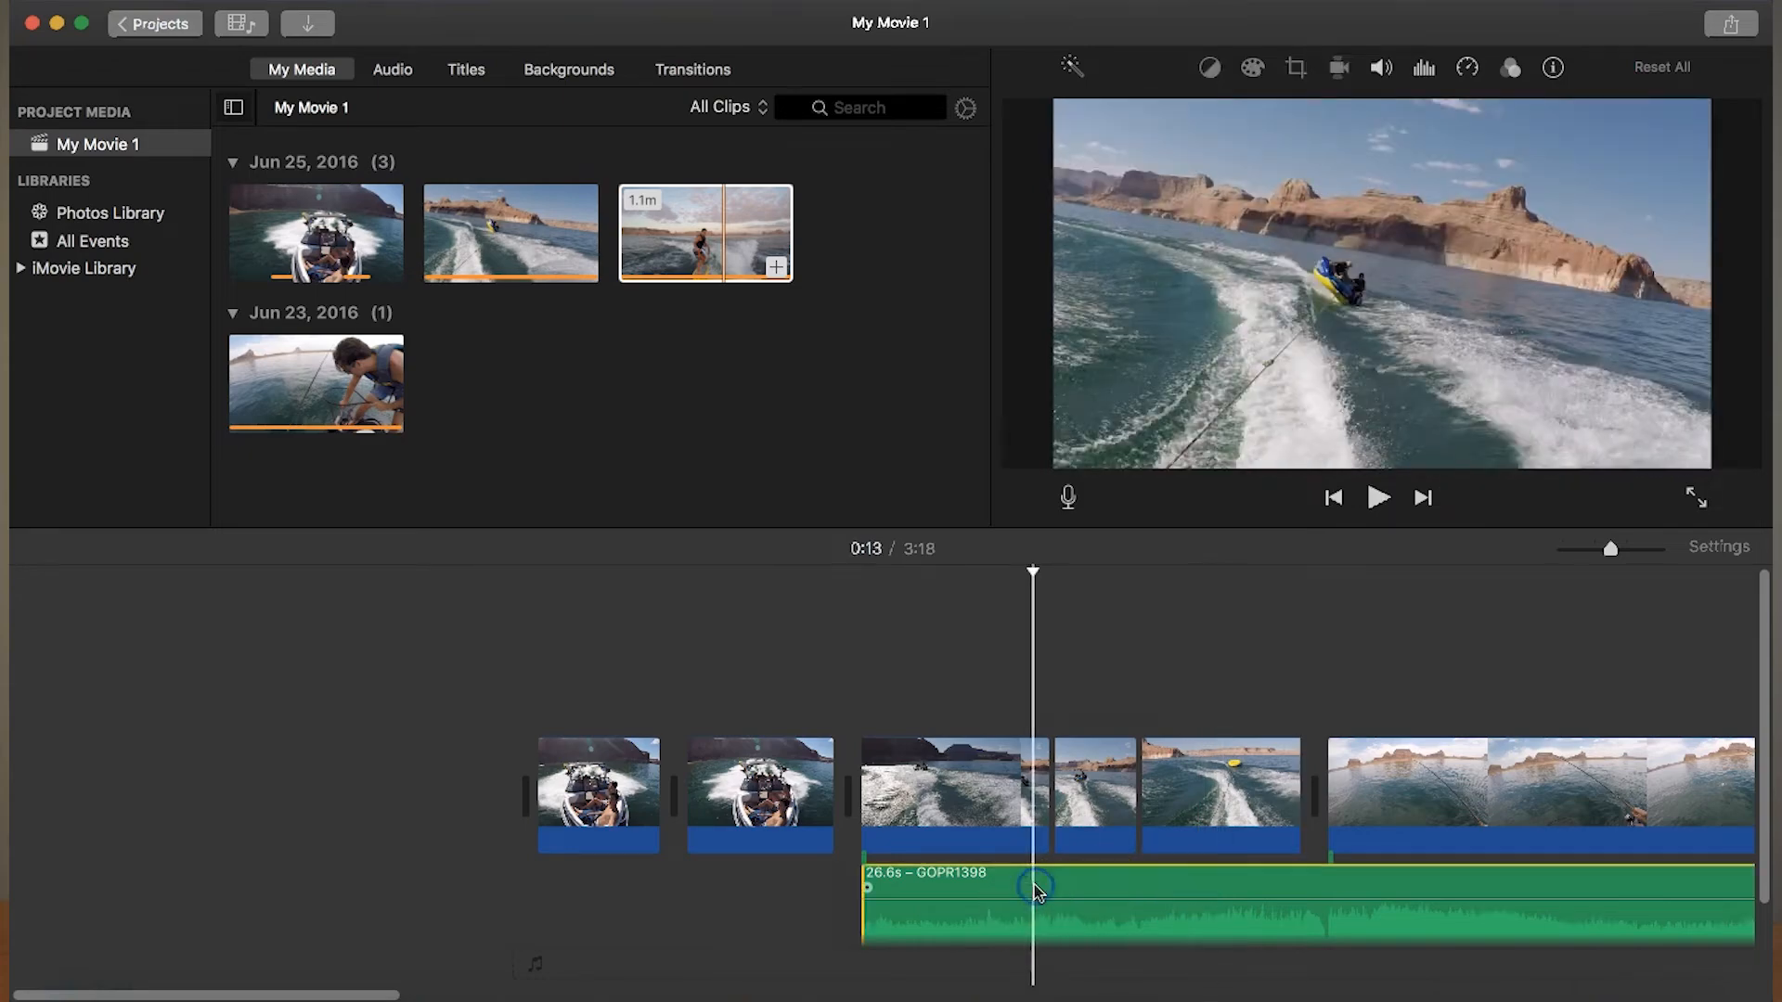
{"action": "key", "text": "Delete"}
{"action": "left_click", "coordinate": [1495, 887]}
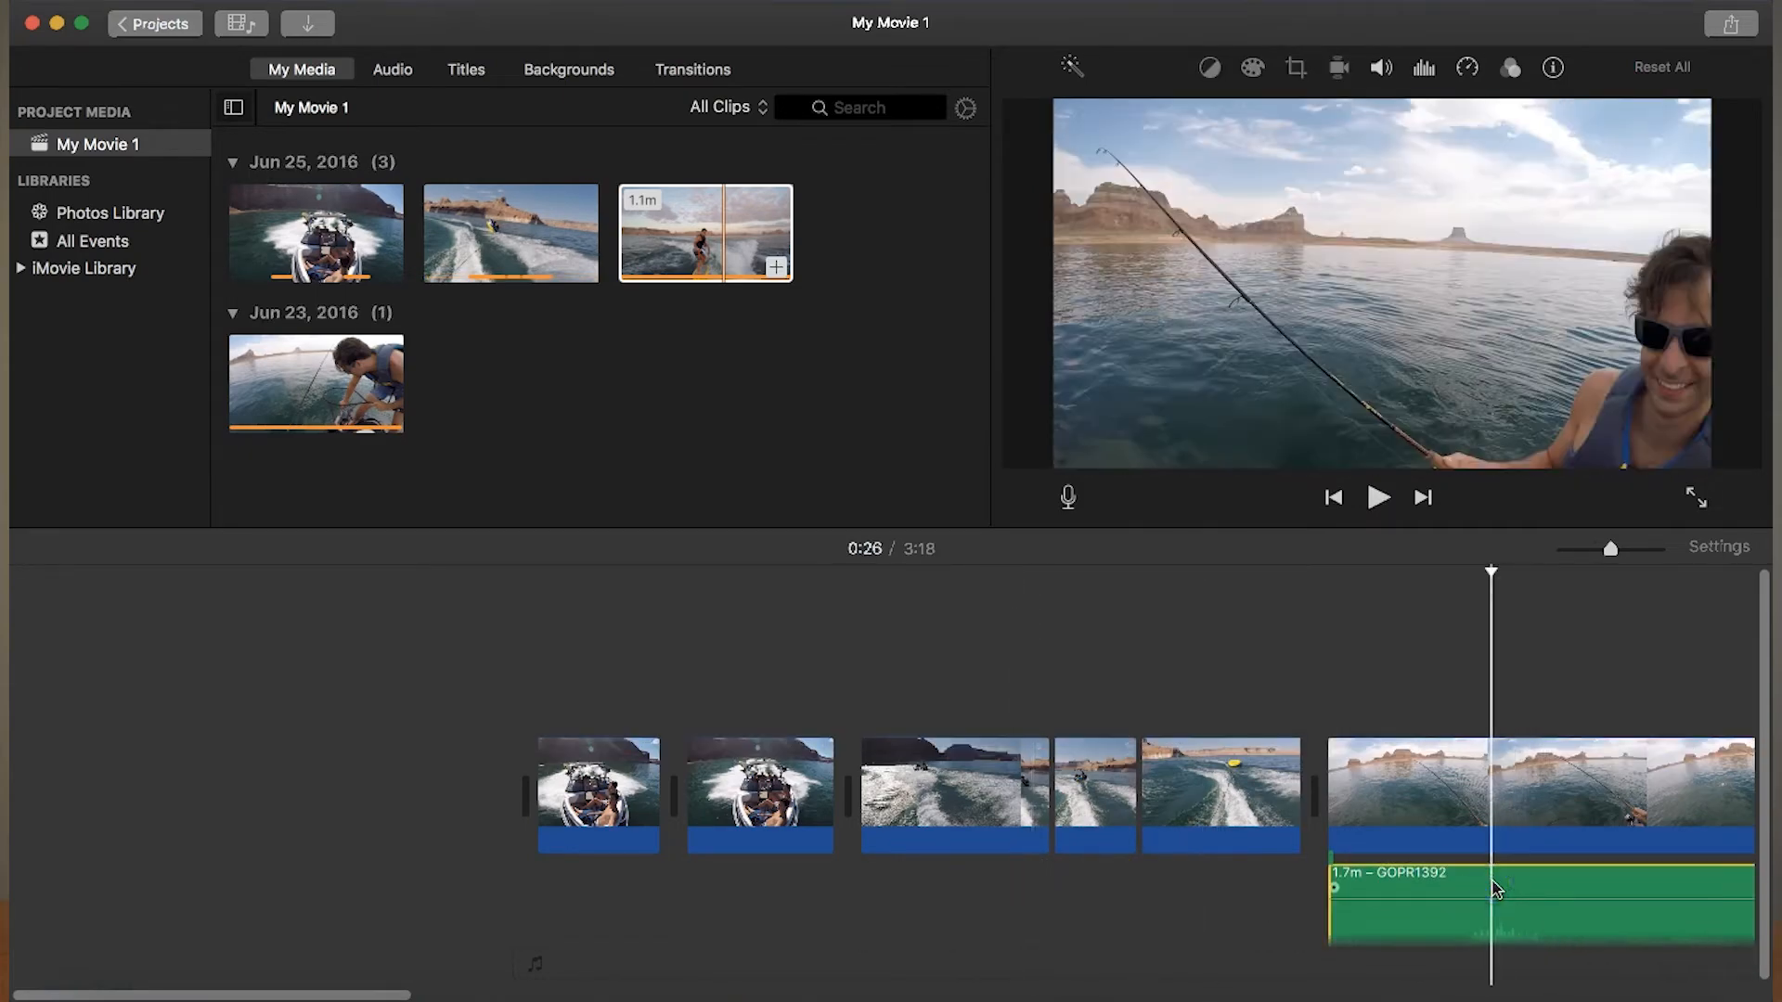
{"action": "key", "text": "Delete"}
- Set the speed of the 2.2 s middle tubing segment to Slow
{"action": "left_click", "coordinate": [1072, 779]}
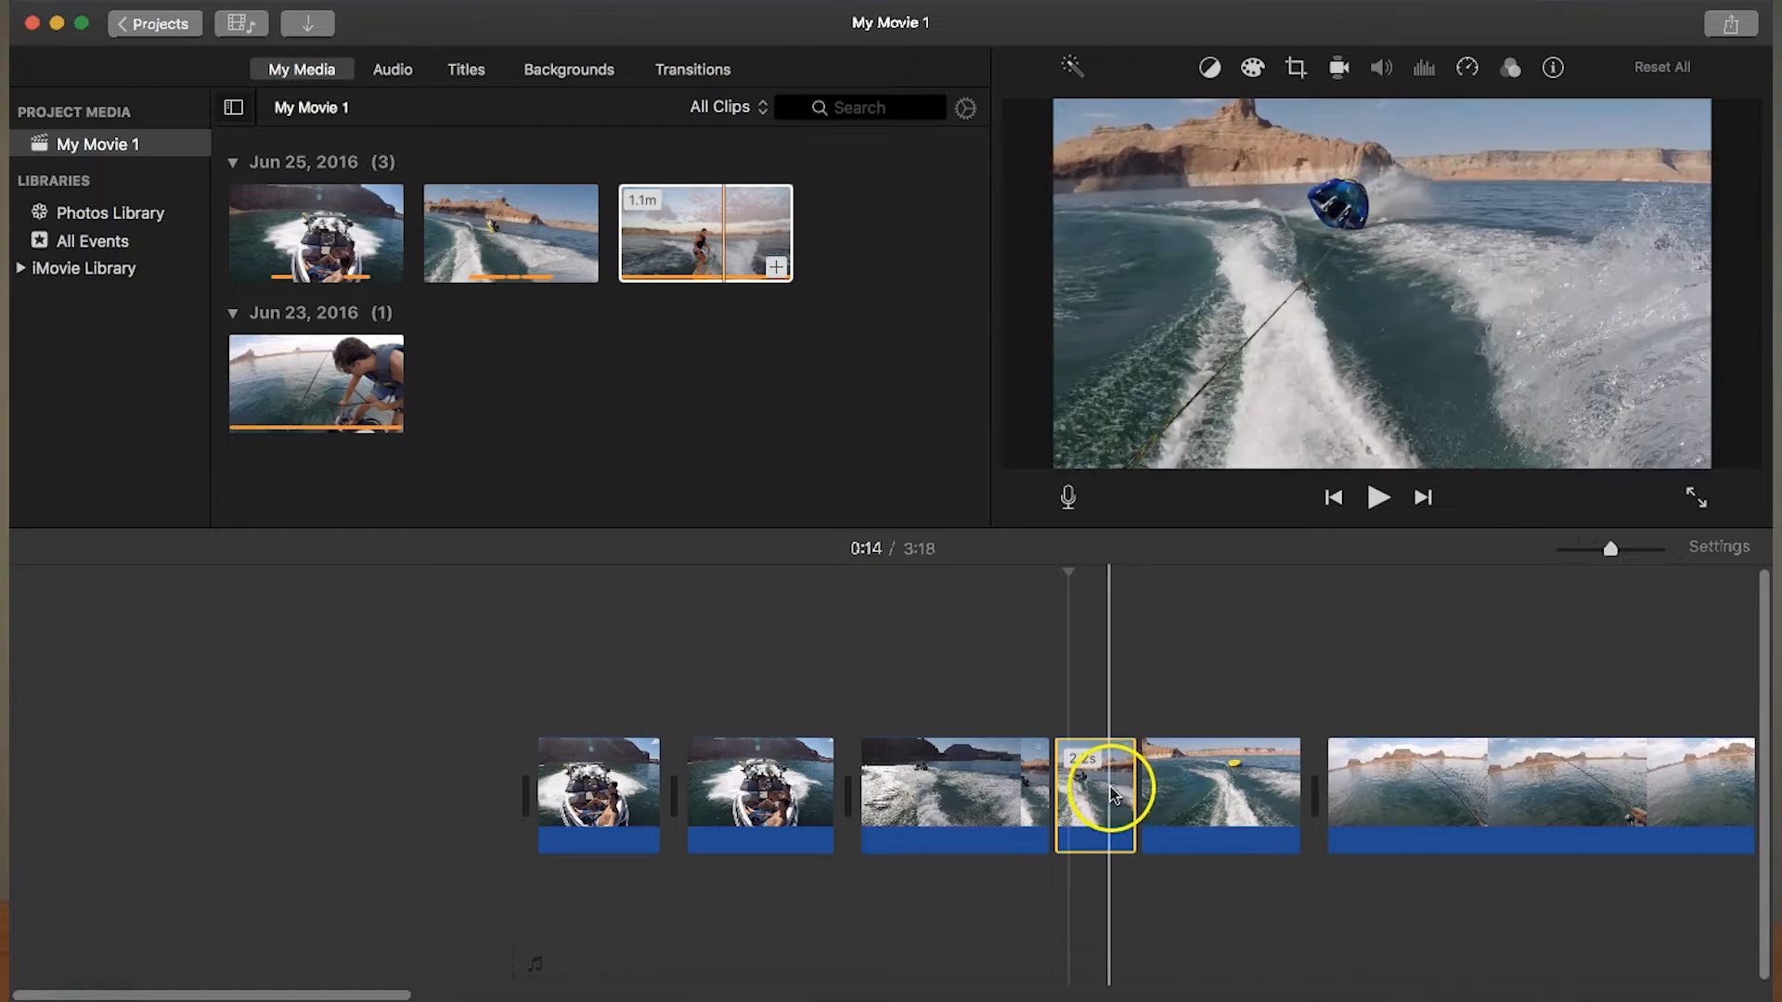
{"action": "left_click", "coordinate": [1099, 817]}
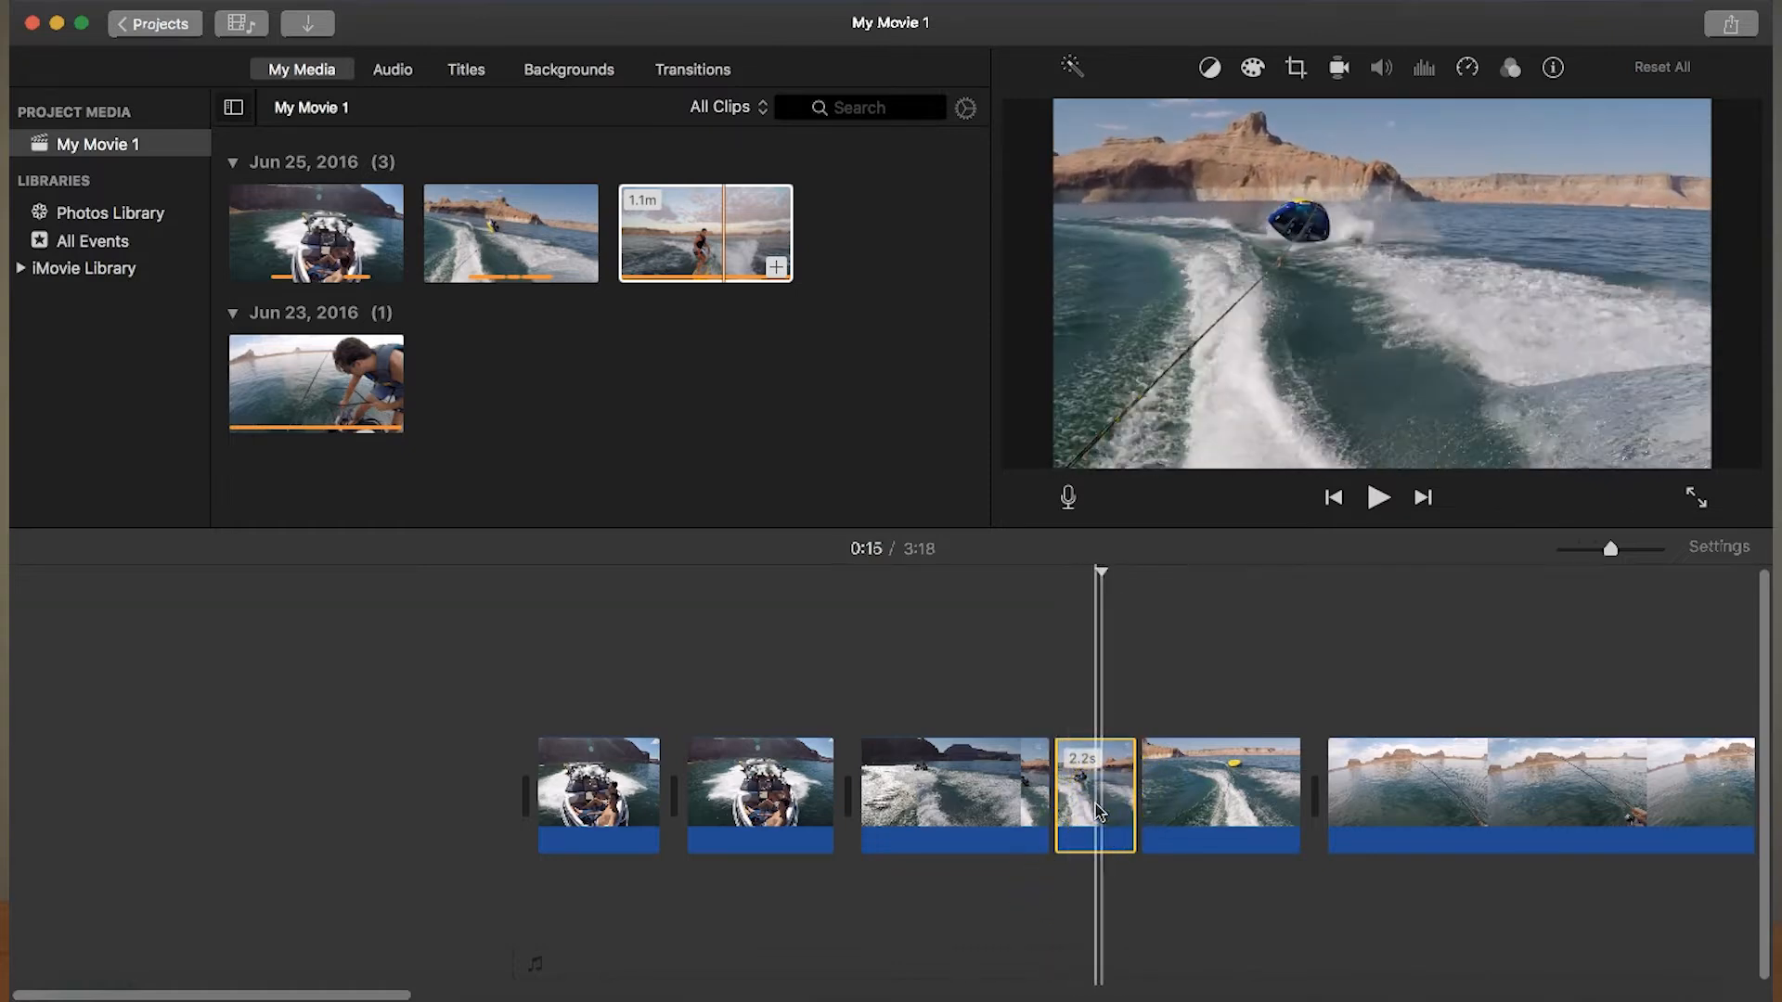
{"action": "left_click", "coordinate": [1441, 276]}
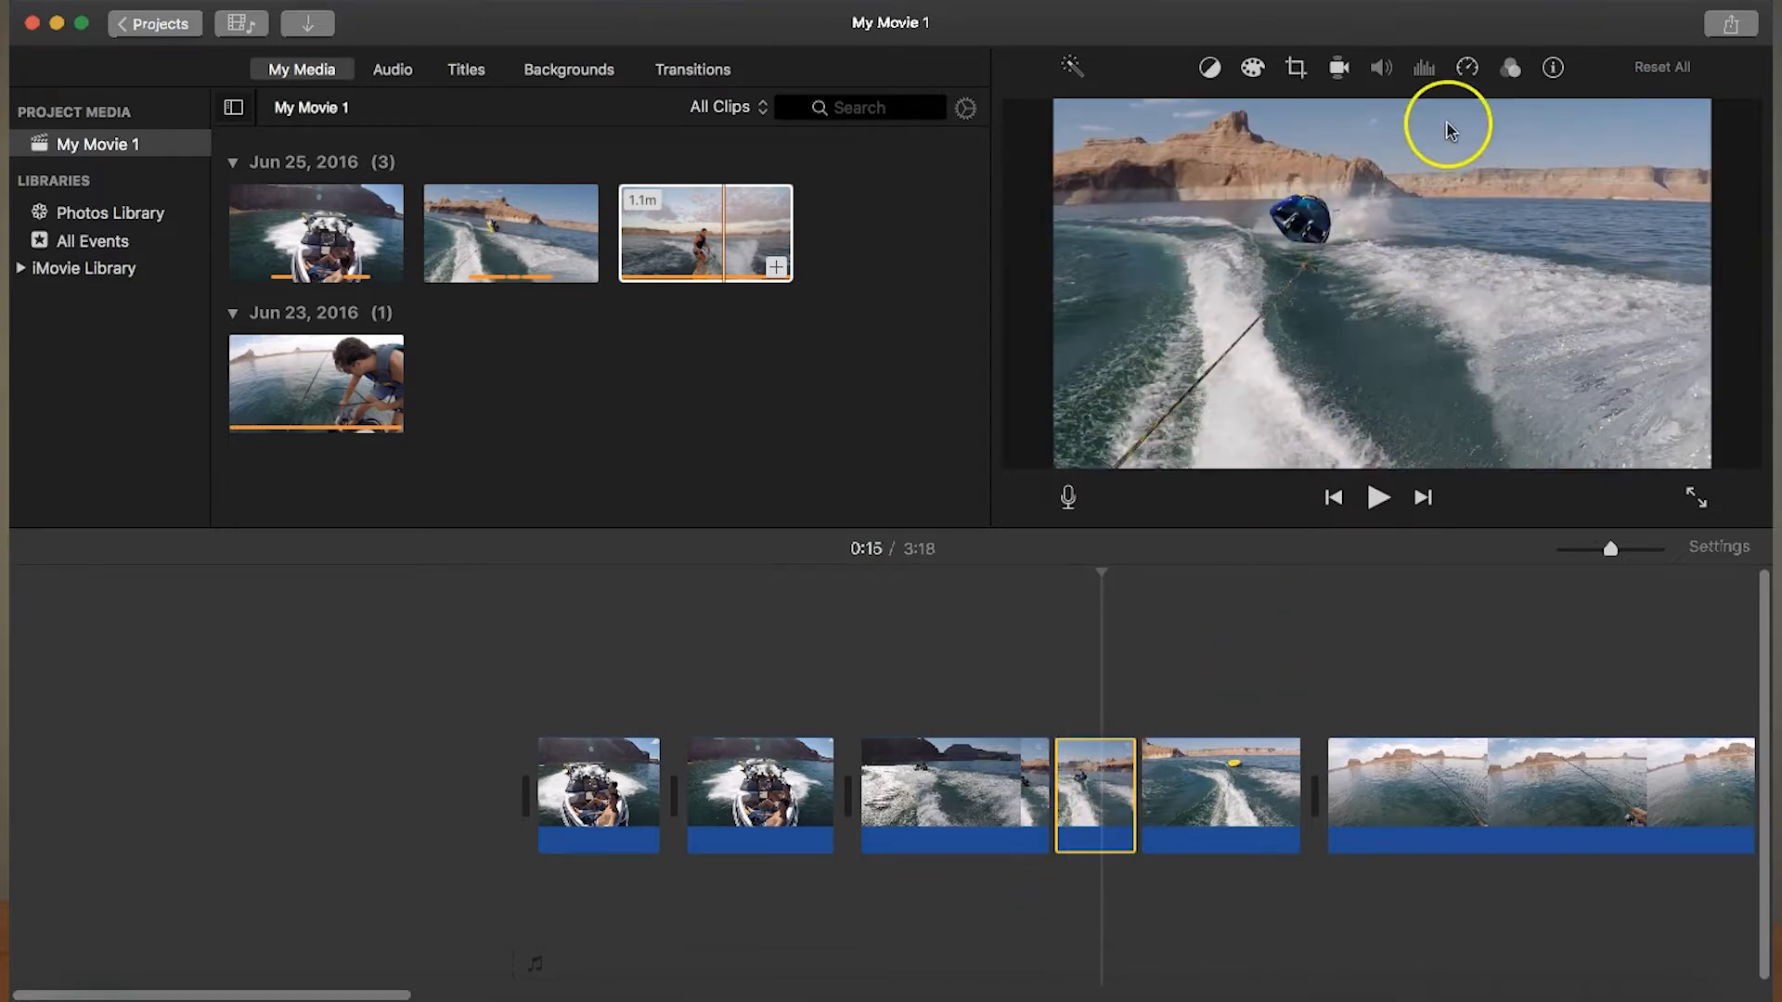
{"action": "left_click", "coordinate": [1470, 72]}
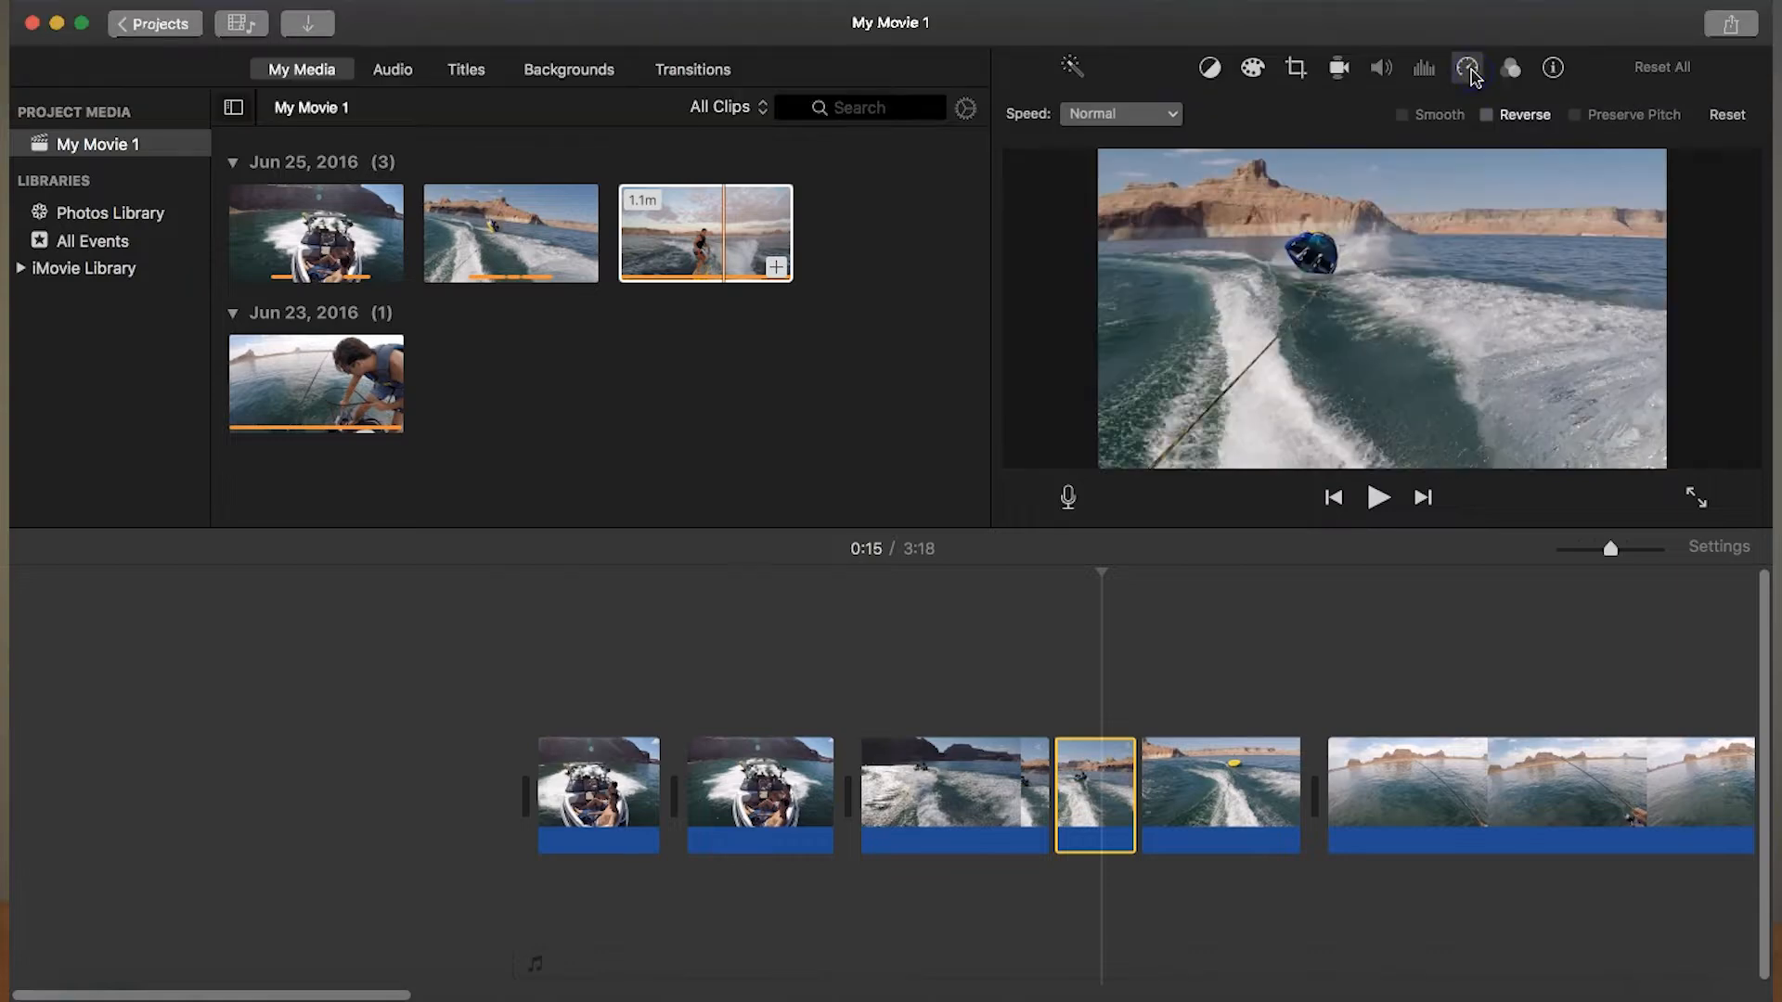
{"action": "left_click", "coordinate": [1175, 115]}
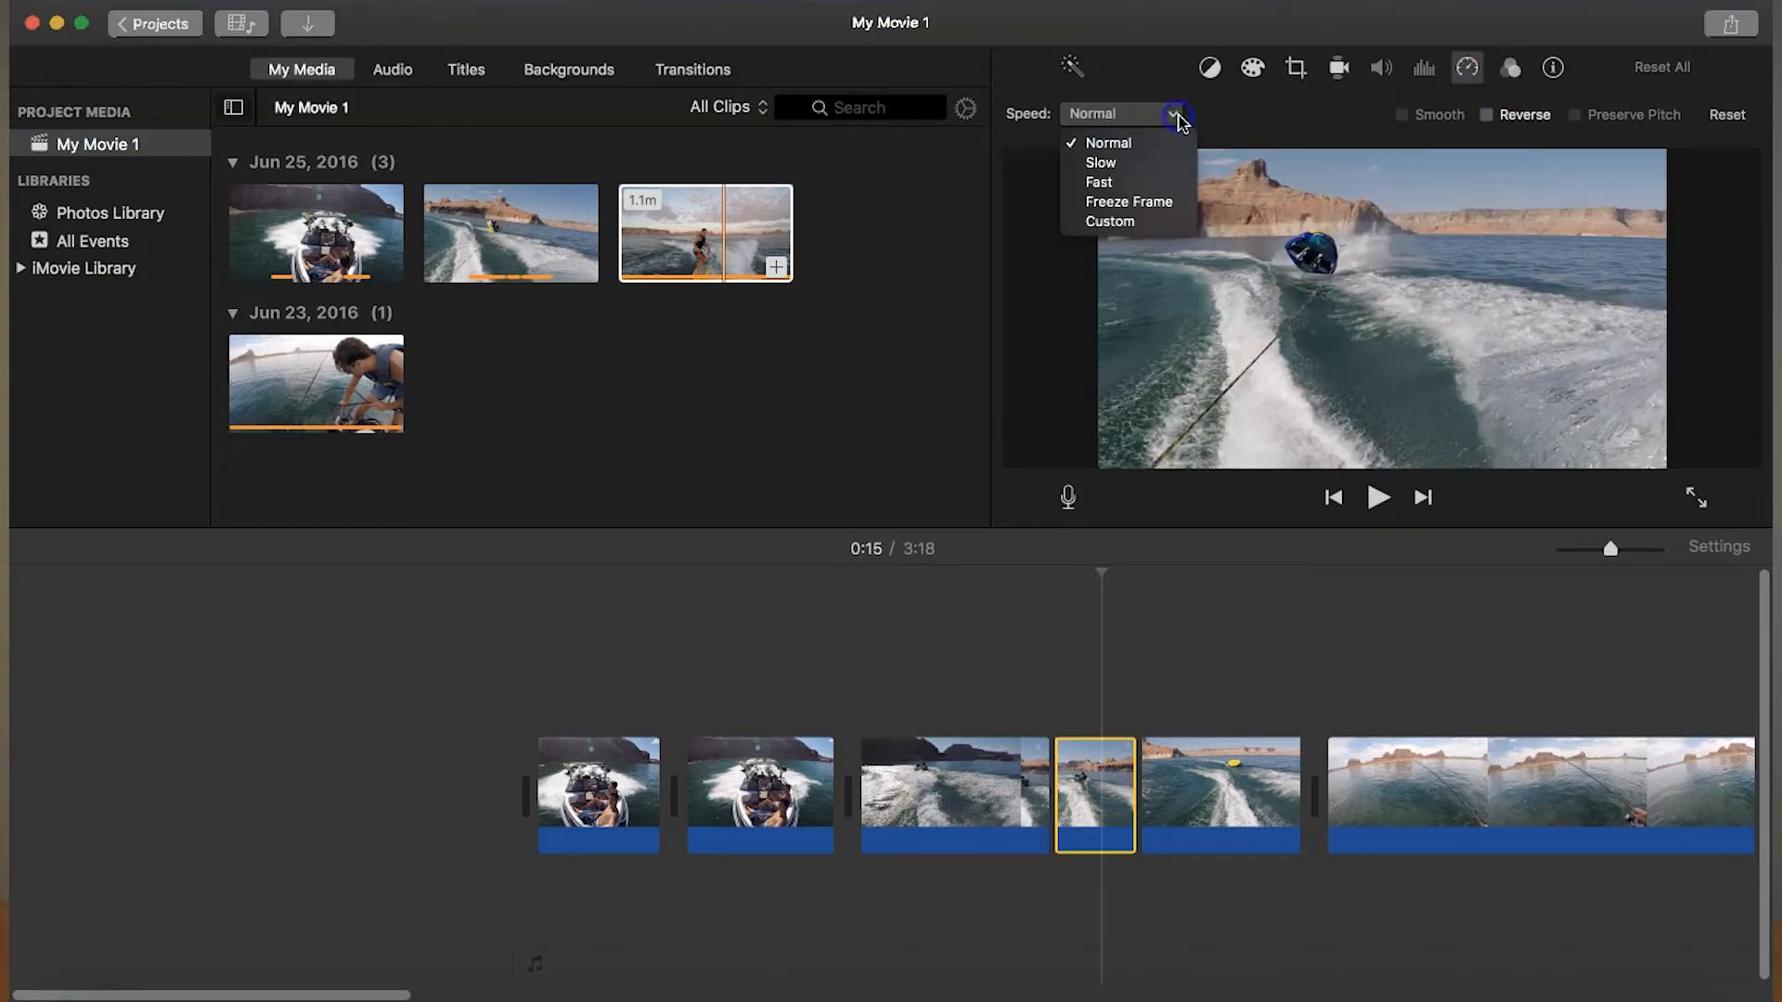
{"action": "left_click", "coordinate": [1119, 162]}
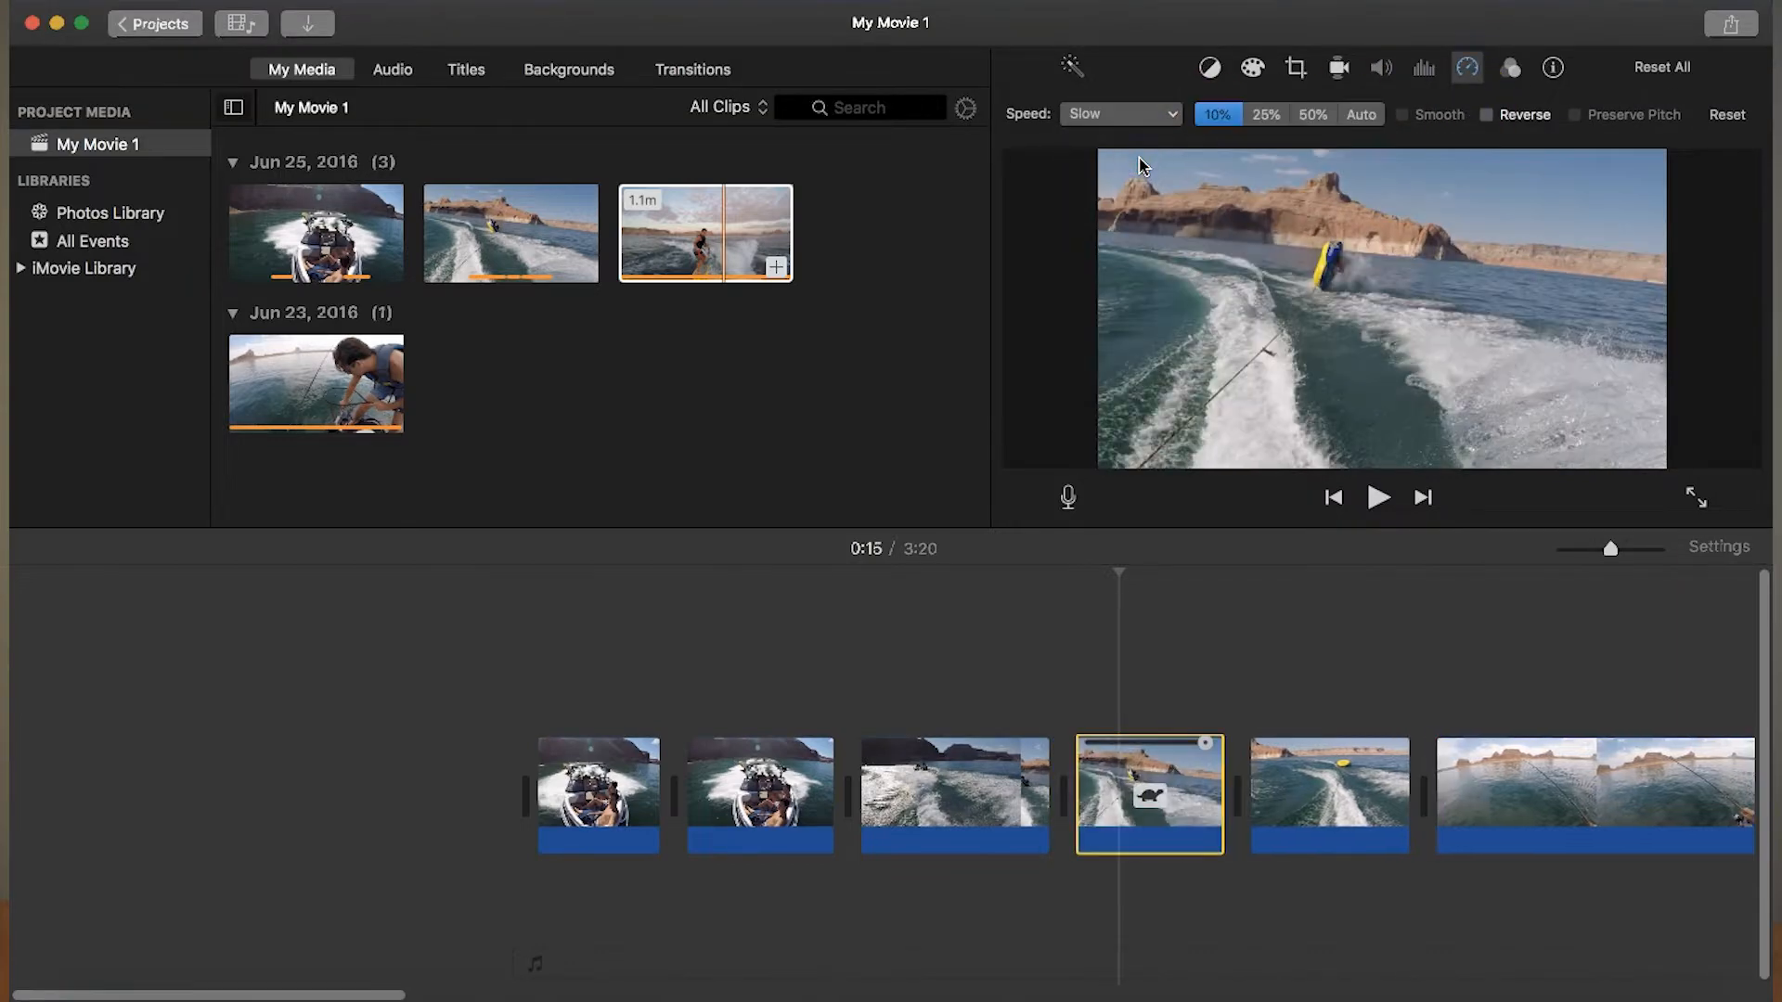
- Try slow-motion presets on the middle tubing segment, ending with 10%, and play it back
{"action": "left_click", "coordinate": [1263, 113]}
{"action": "left_click", "coordinate": [1221, 115]}
{"action": "left_click", "coordinate": [1312, 115]}
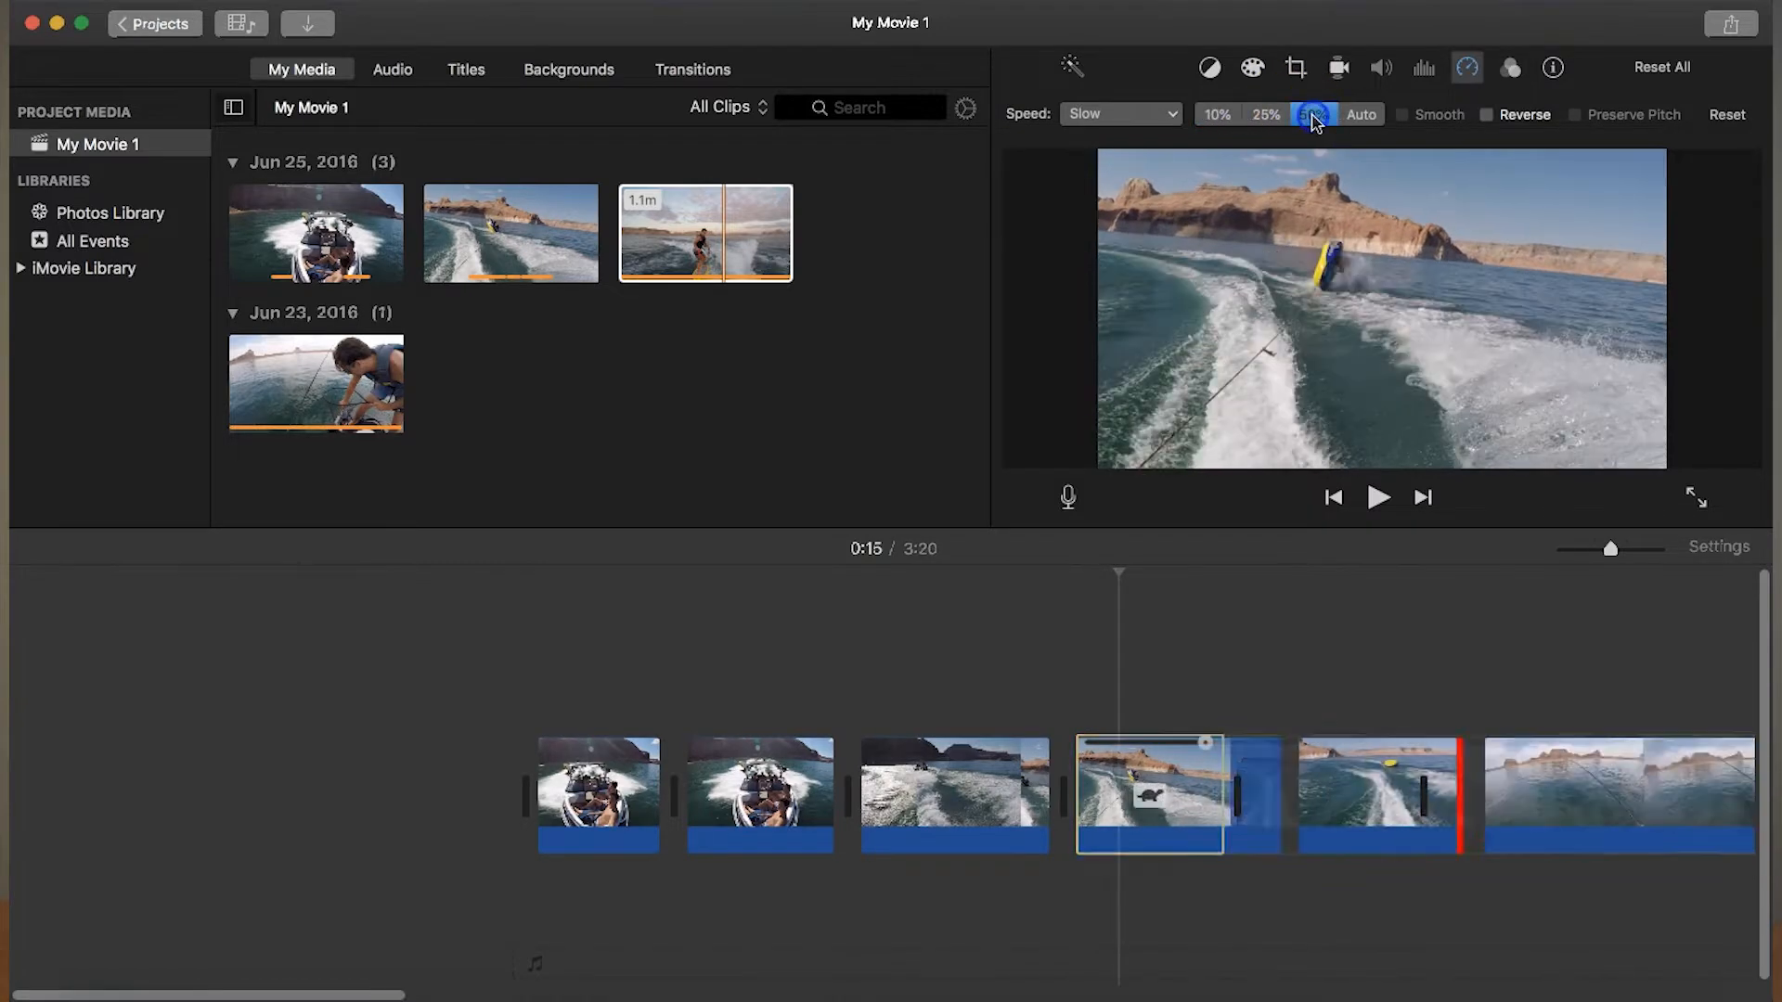
{"action": "left_click", "coordinate": [1237, 116]}
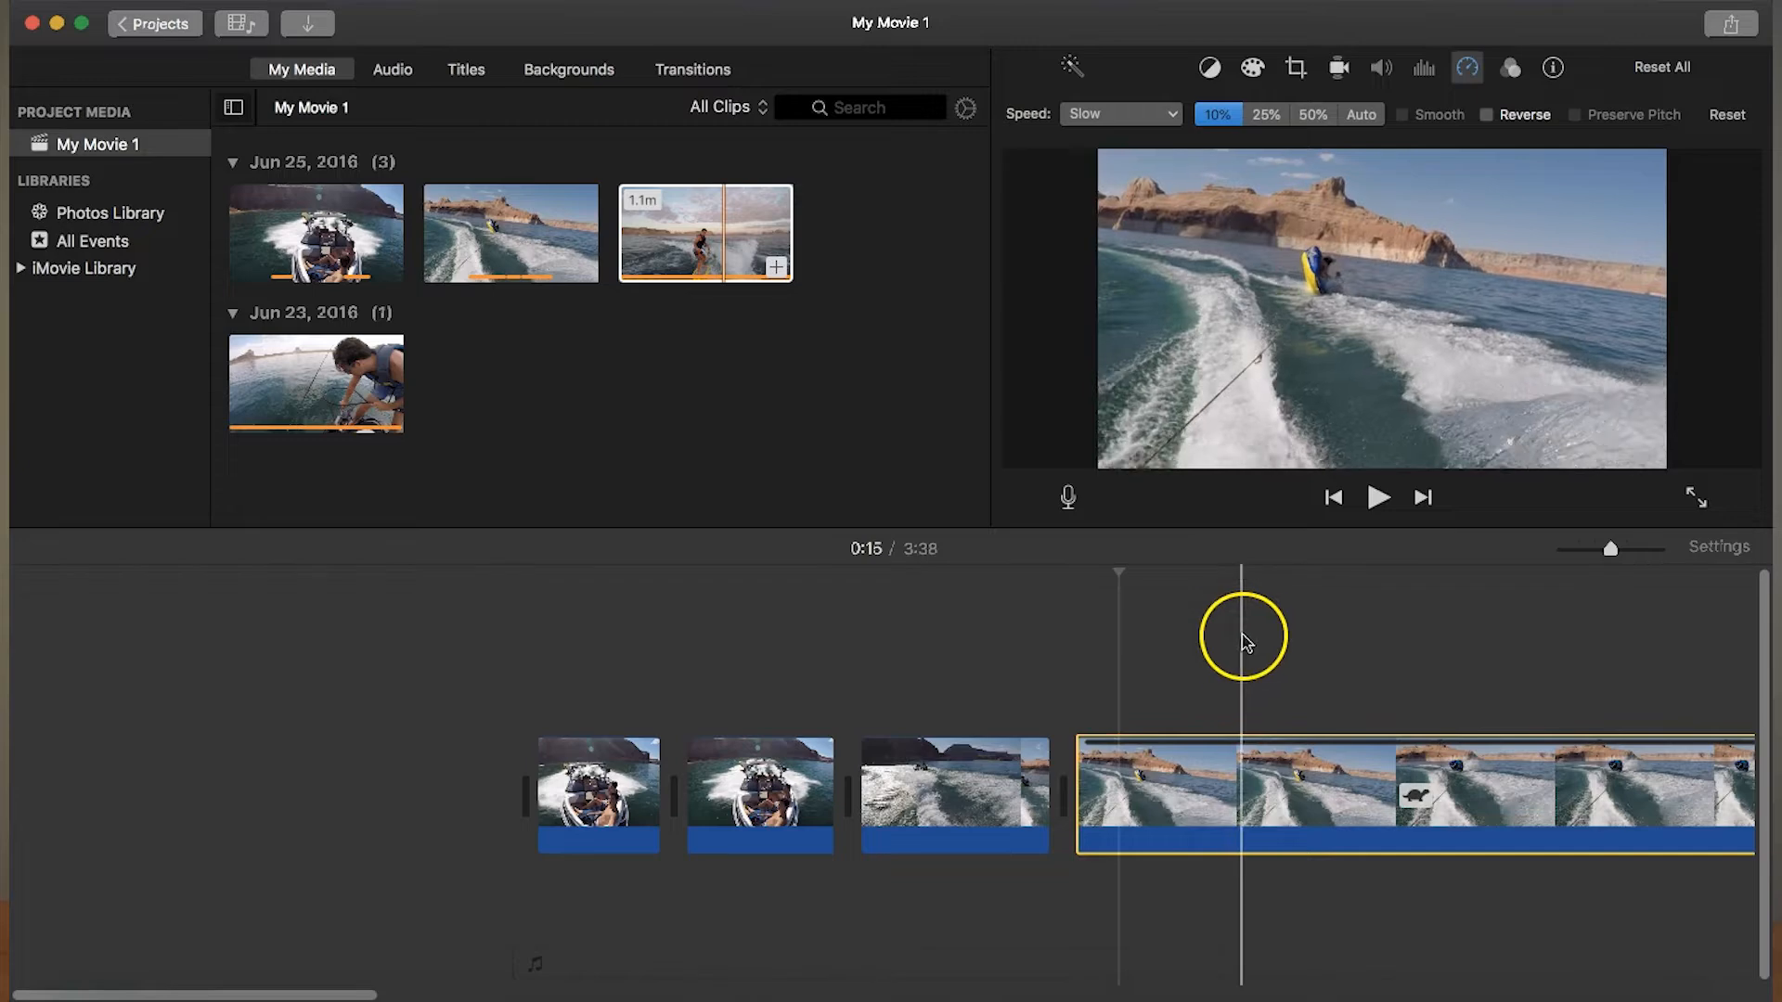
{"action": "left_click", "coordinate": [1080, 654]}
{"action": "key", "text": "space"}
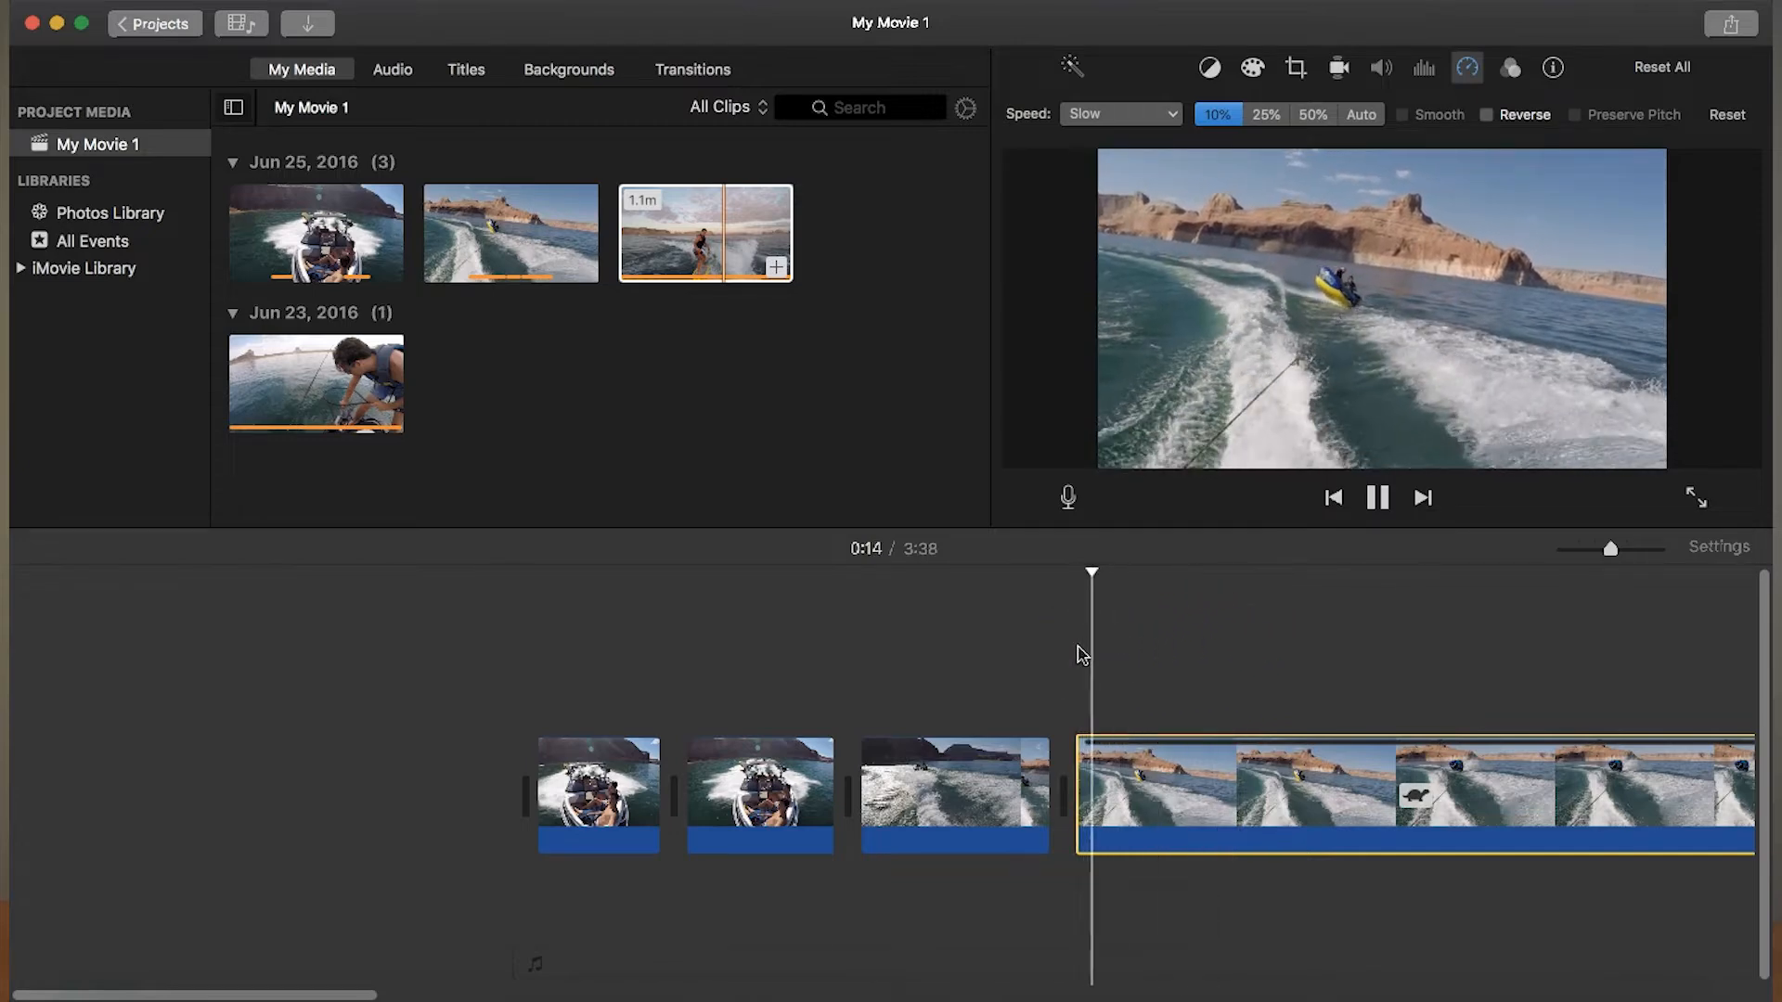
{"action": "key", "text": "space"}
- Try the middle tubing segment at 25% speed and play it from its start
{"action": "left_click", "coordinate": [1258, 119]}
{"action": "left_click", "coordinate": [1078, 656]}
{"action": "key", "text": "space"}
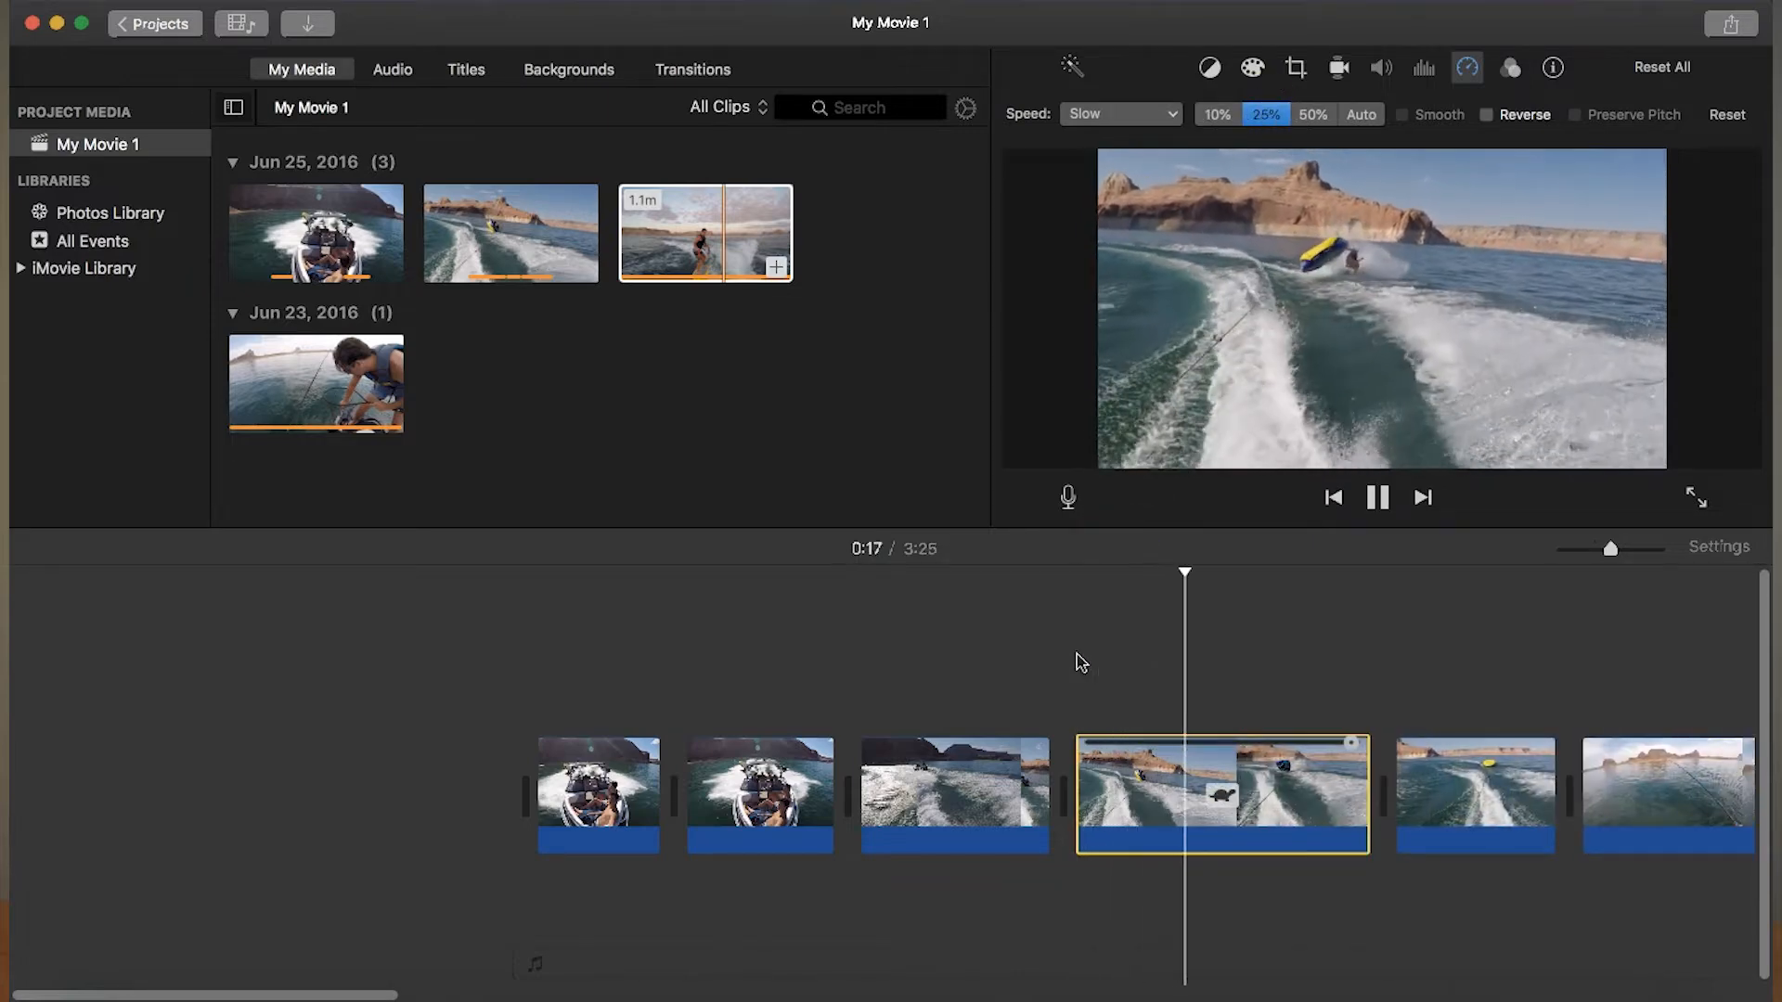
- Try the middle tubing segment at 50% speed and preview it together with the footage leading into it
{"action": "left_click", "coordinate": [1200, 177]}
{"action": "left_click", "coordinate": [1304, 115]}
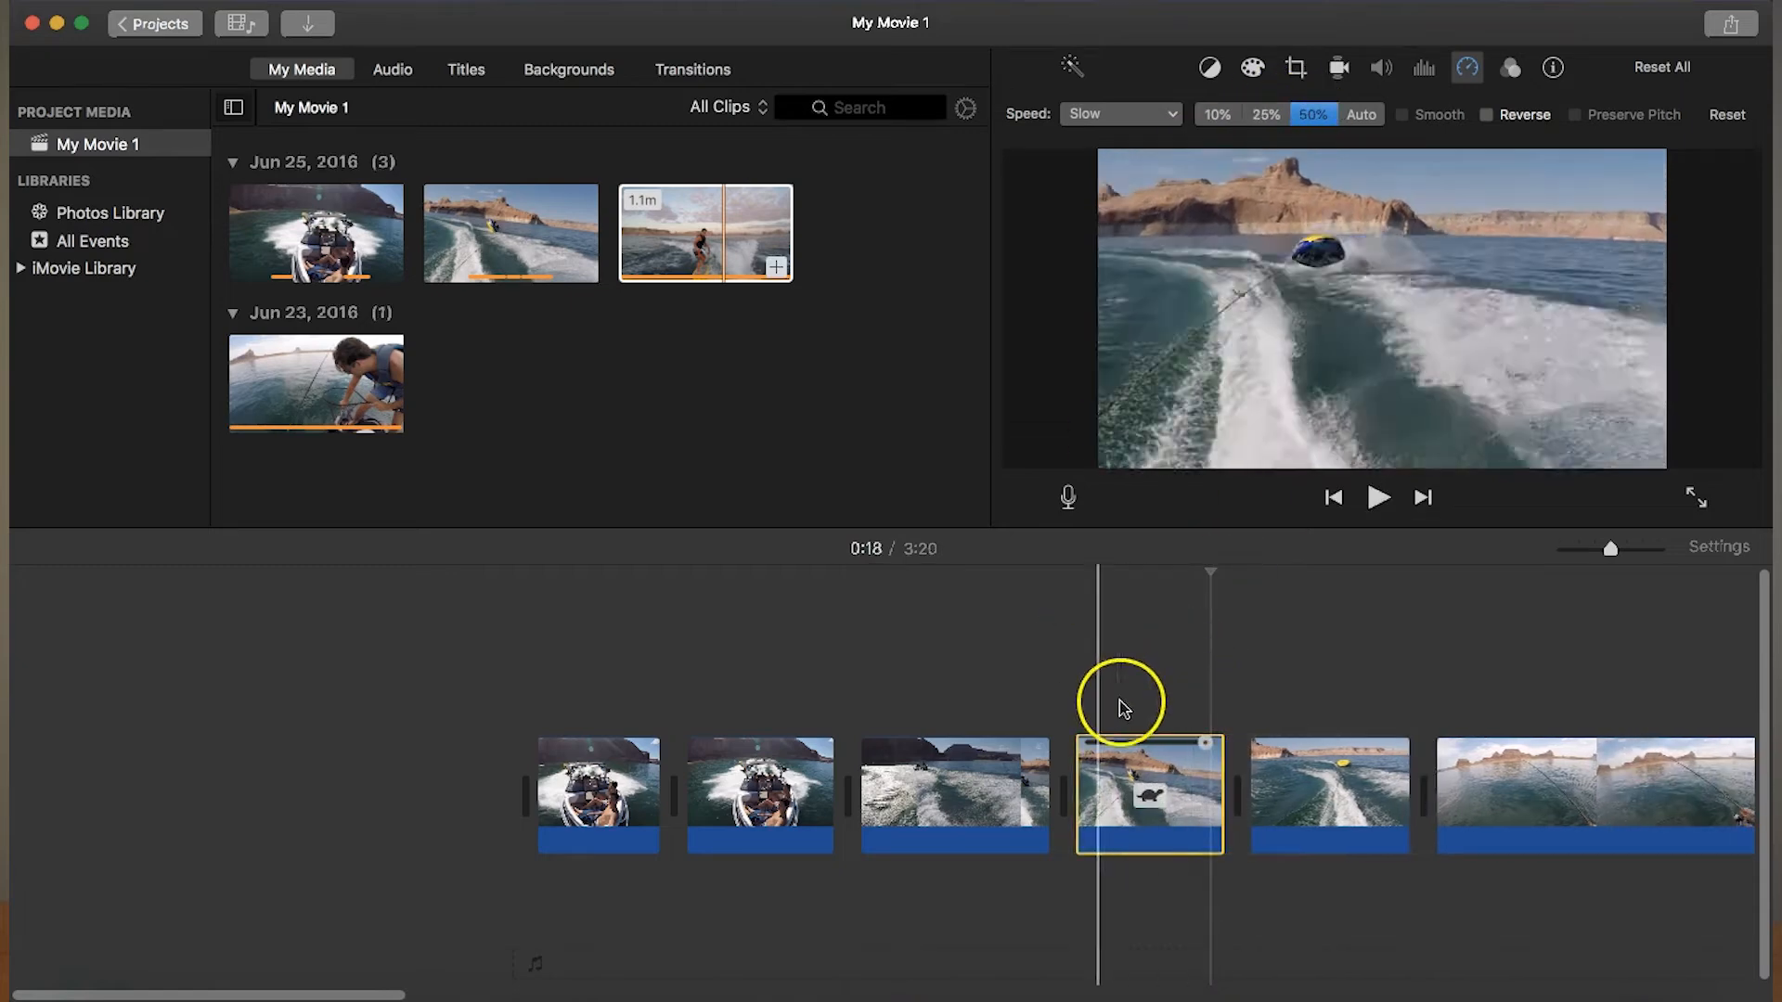
{"action": "left_click", "coordinate": [1072, 717]}
{"action": "key", "text": "space"}
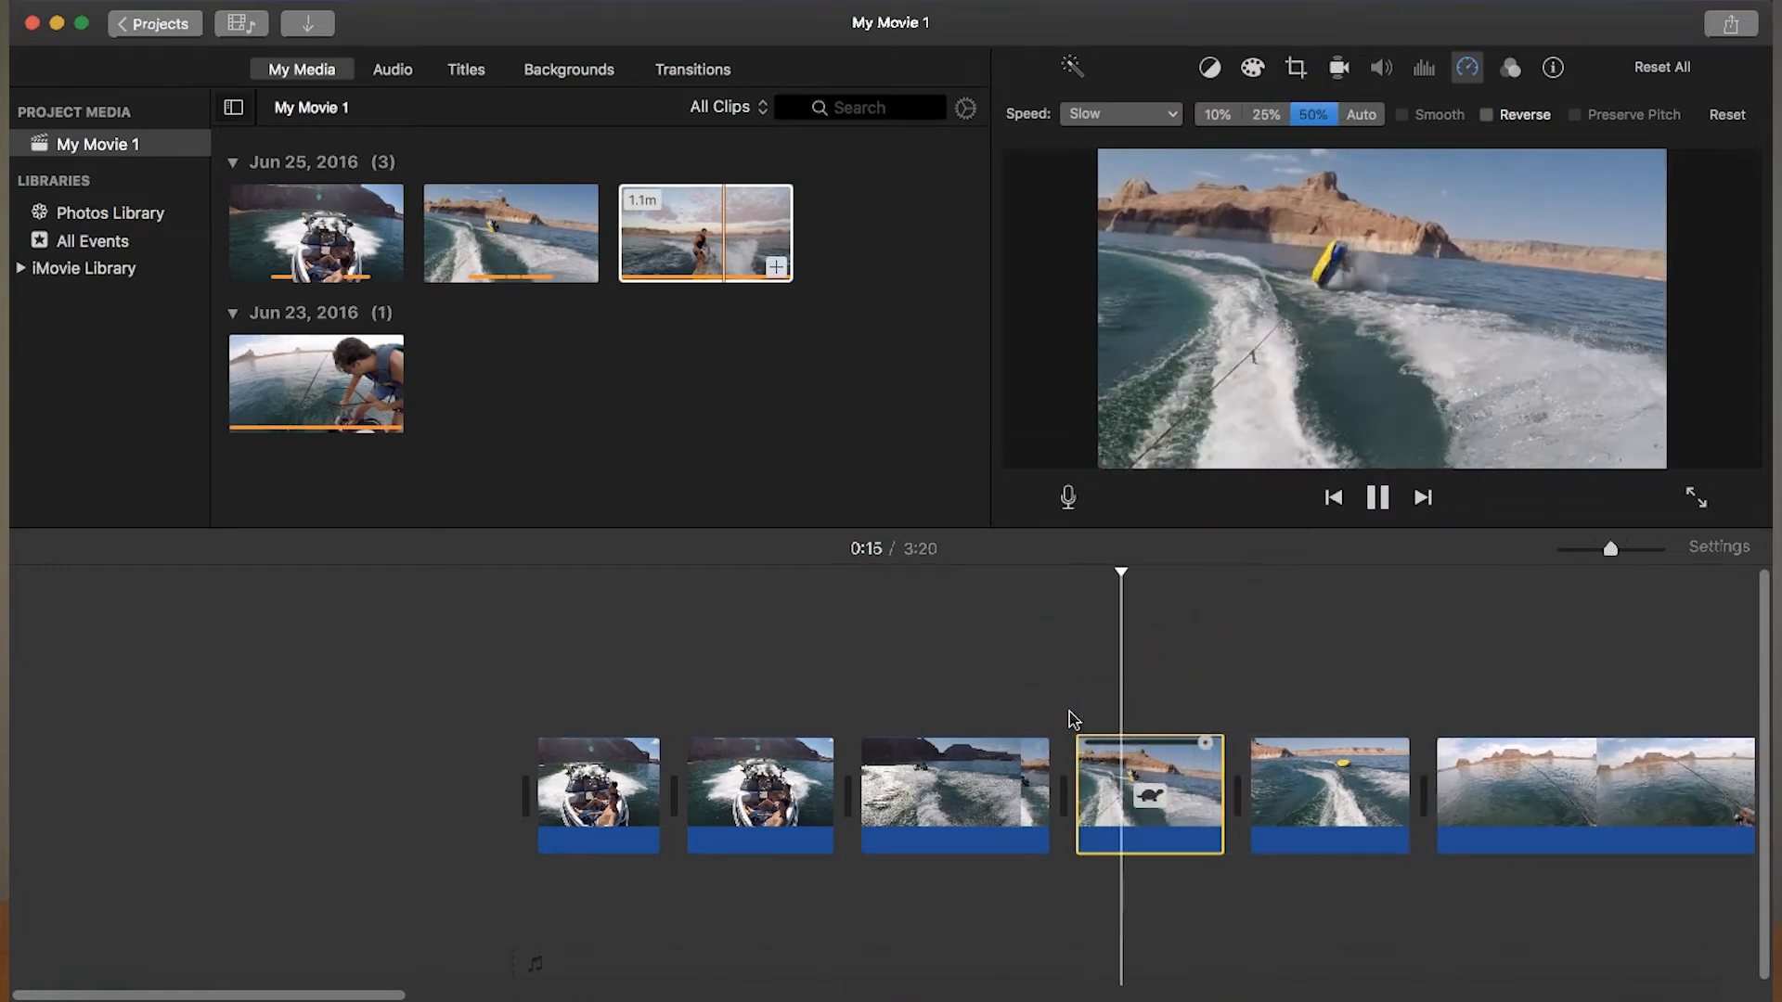
{"action": "key", "text": "space"}
{"action": "left_click", "coordinate": [995, 687]}
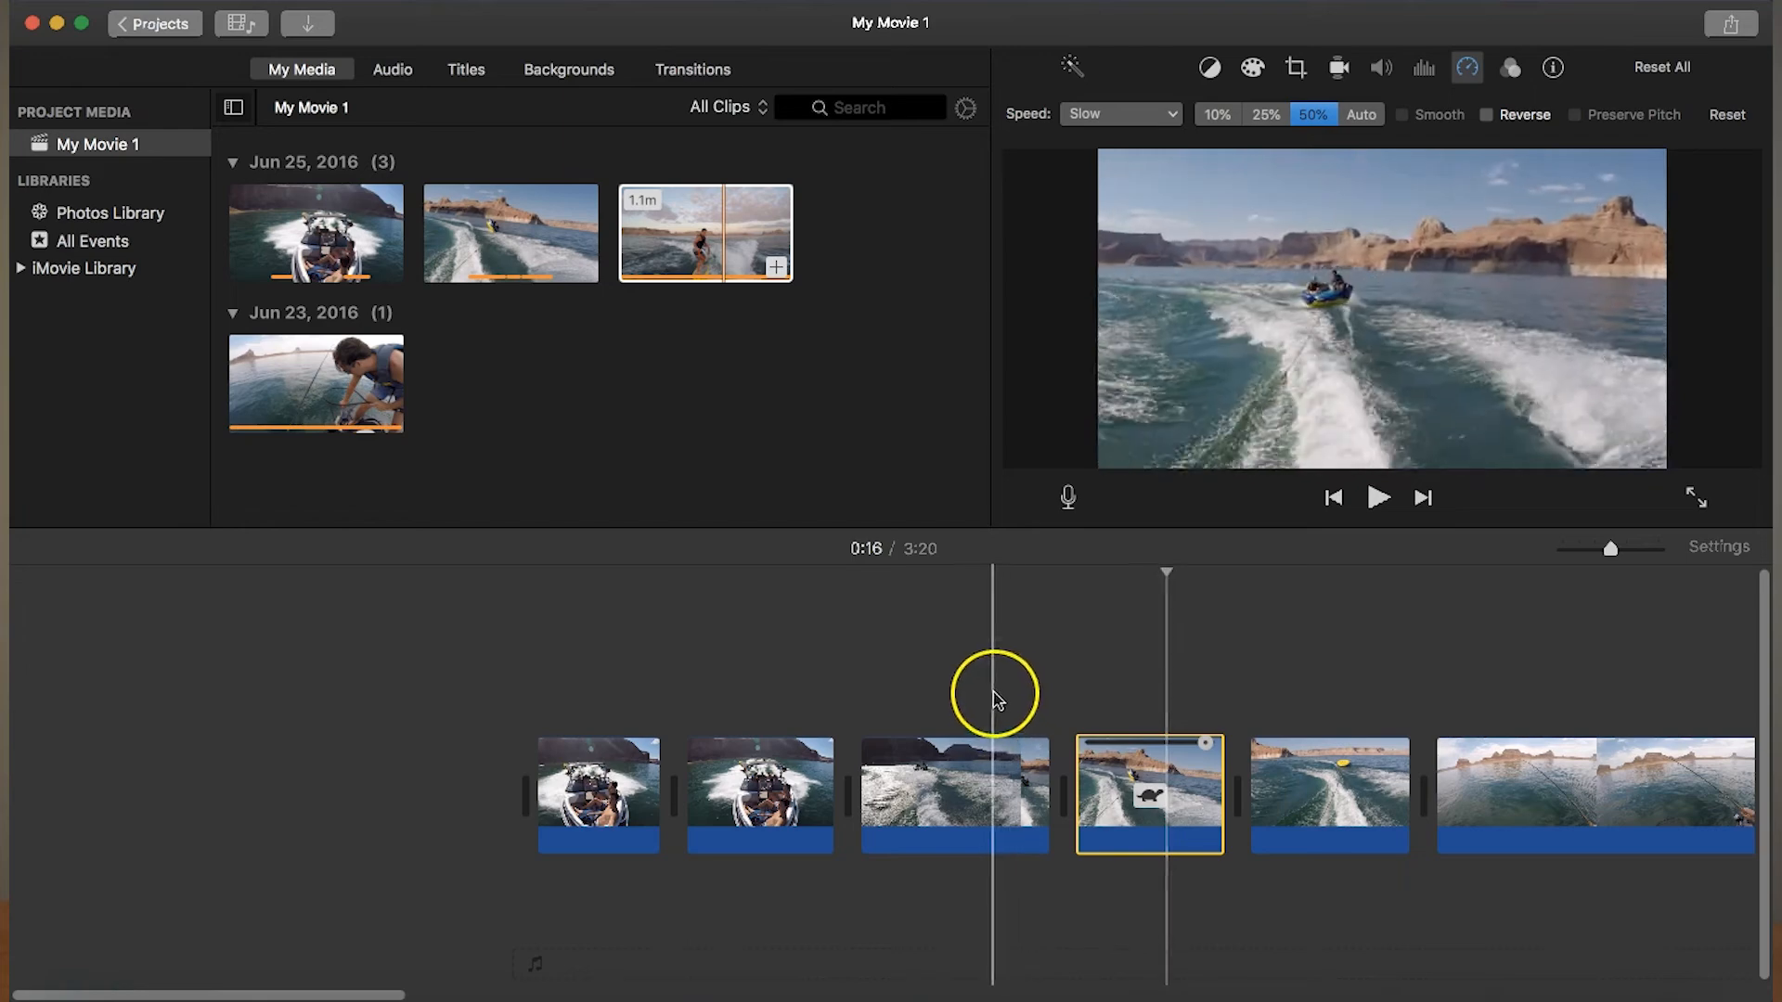
{"action": "key", "text": "space"}
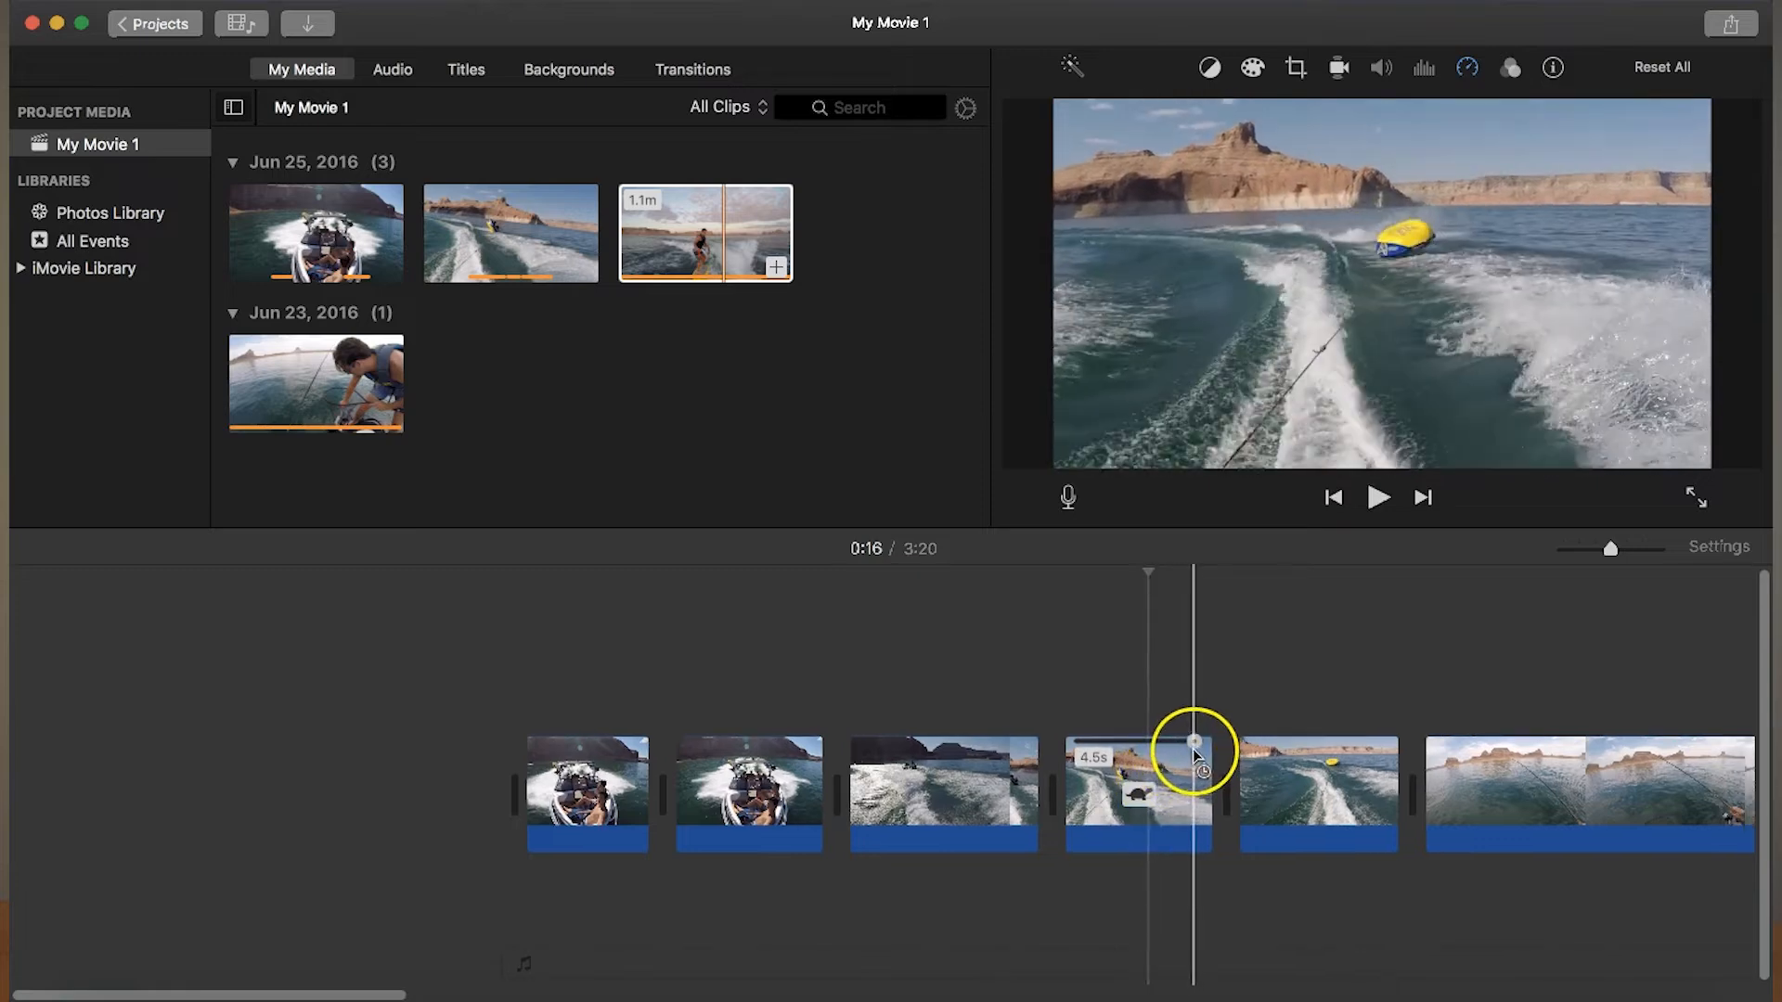
- Slow the middle tubing segment to 25%, then shorten it to a custom speed of 28% and play it back
{"action": "left_click", "coordinate": [1181, 759]}
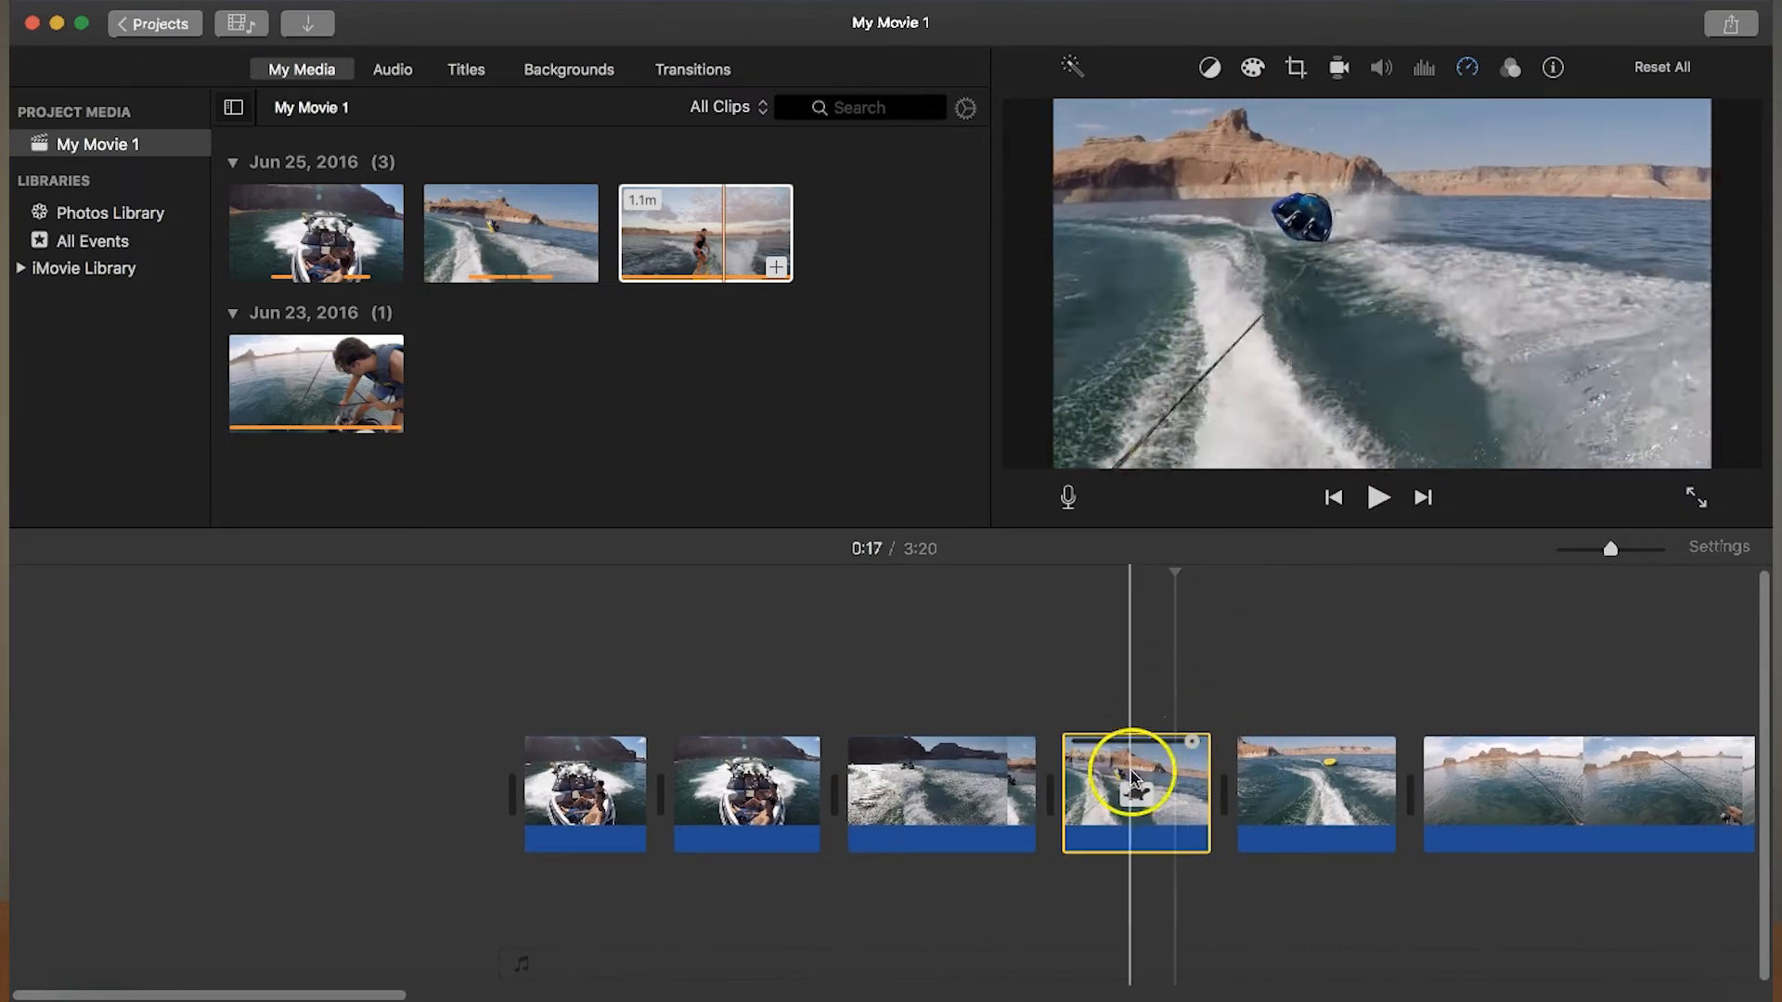
{"action": "left_click", "coordinate": [1136, 796]}
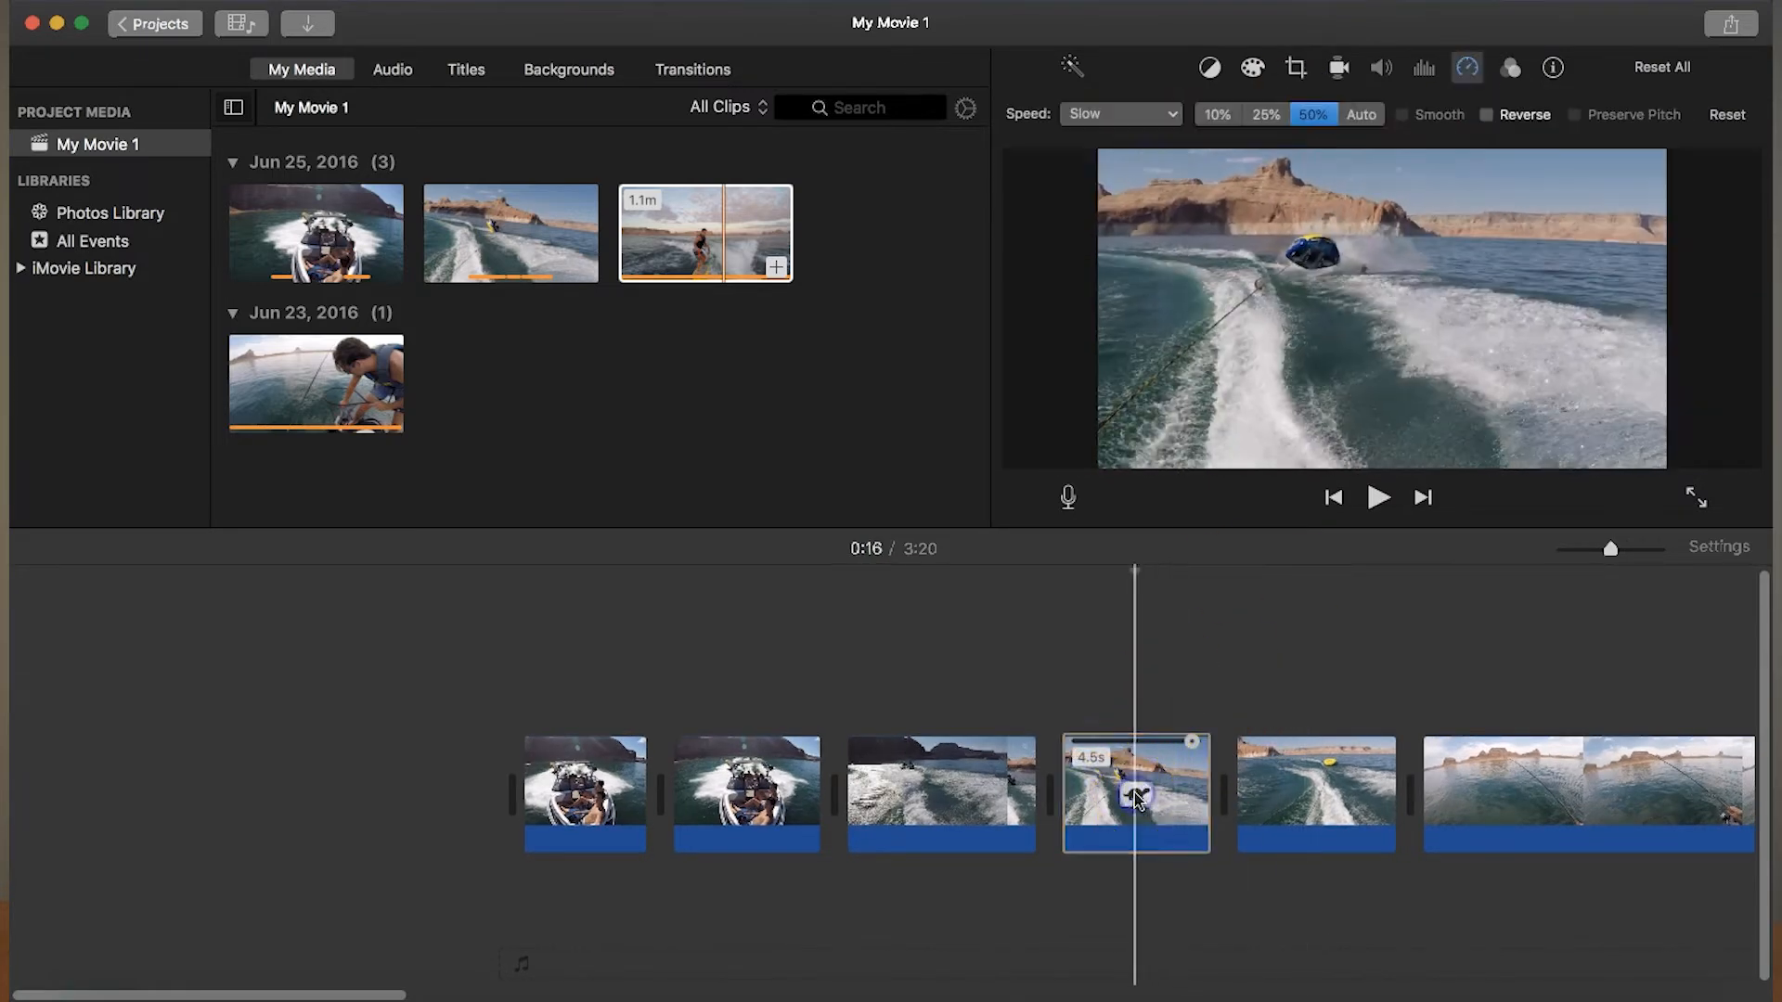
{"action": "left_click", "coordinate": [1267, 114]}
{"action": "left_click_drag", "start_coordinate": [1336, 743], "coordinate": [1303, 743]}
{"action": "left_click", "coordinate": [1049, 704]}
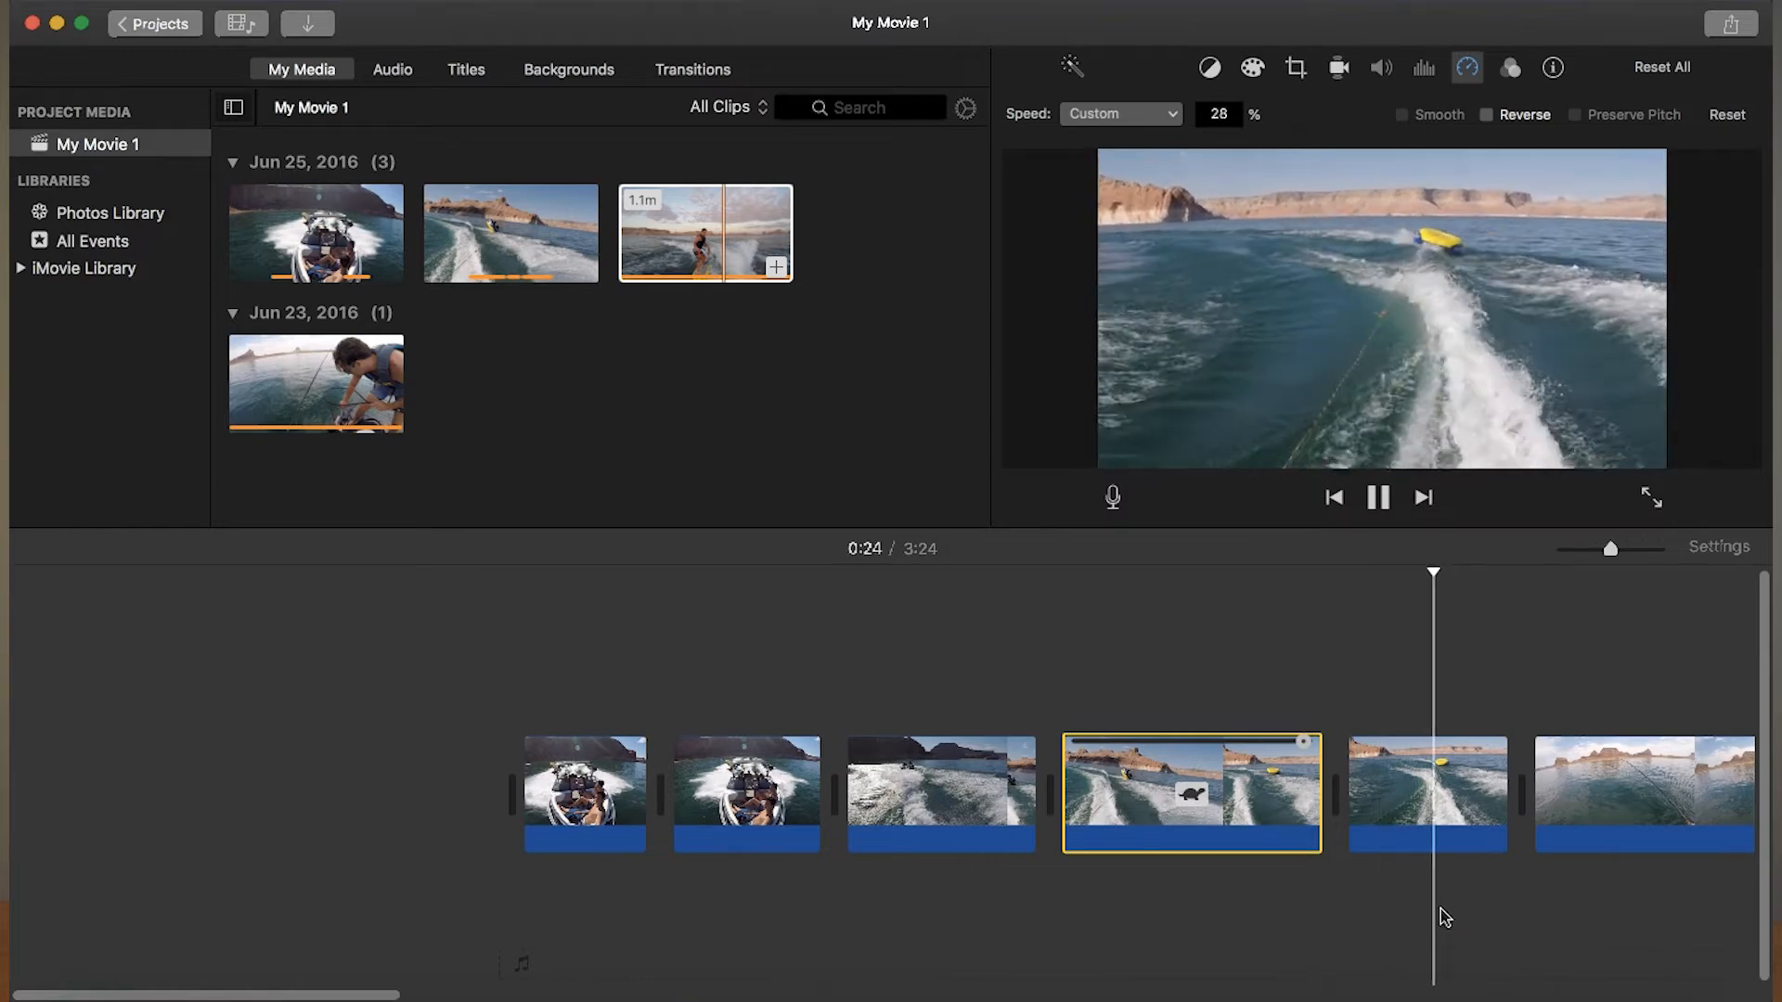
- Trim about 2 s off the end of the last tubing segment
{"action": "left_click", "coordinate": [1457, 806]}
{"action": "left_click_drag", "start_coordinate": [1507, 789], "coordinate": [1458, 789]}
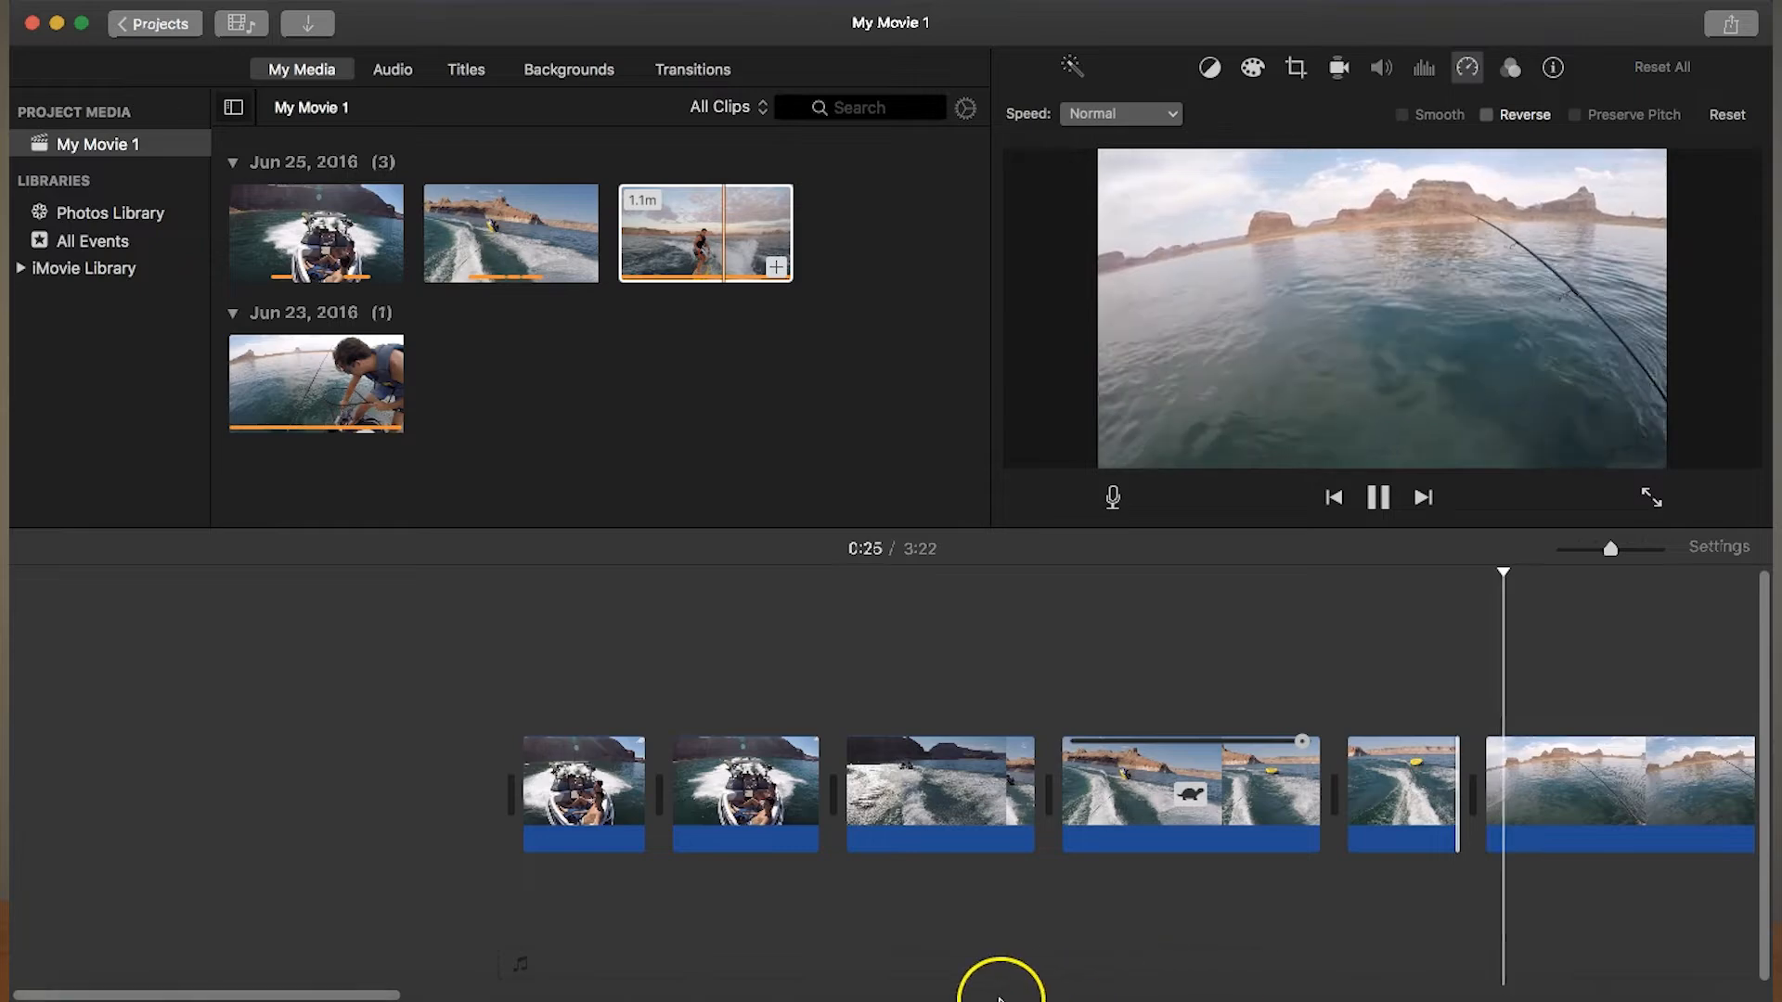
{"action": "key", "text": "space"}
- Trim about 8 s off the start of the fishing clip and play it
{"action": "left_click_drag", "start_coordinate": [384, 995], "coordinate": [671, 982]}
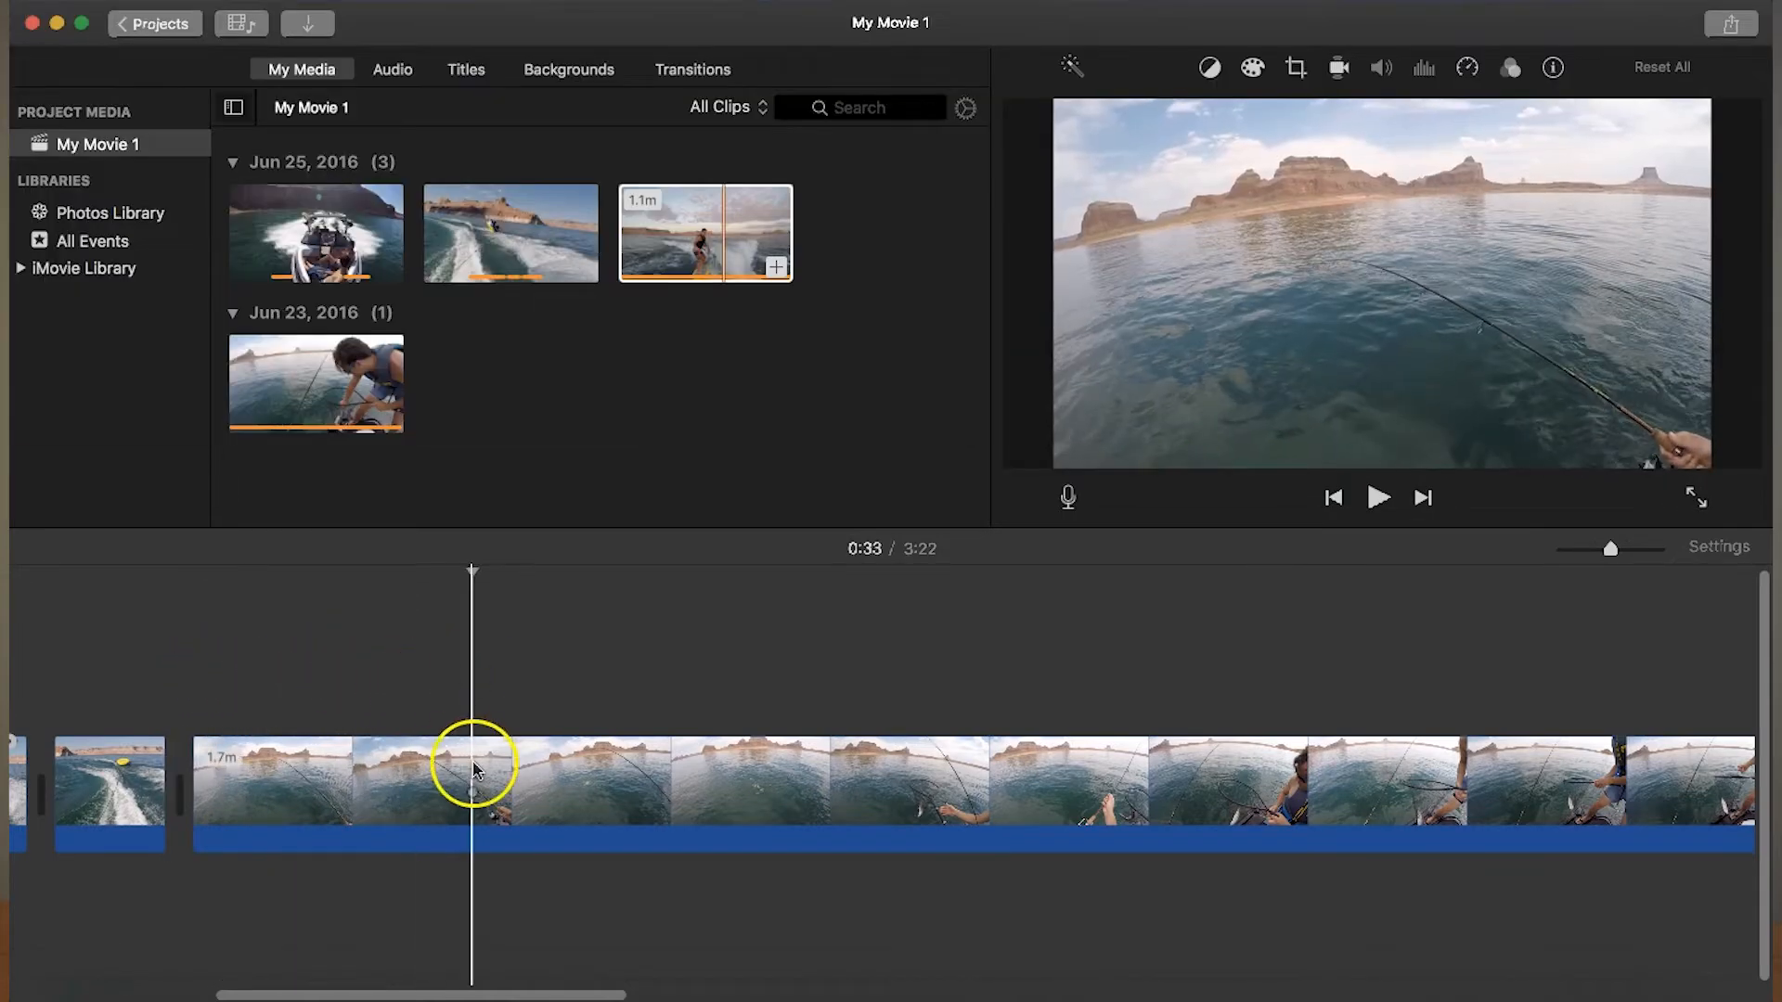
{"action": "left_click_drag", "start_coordinate": [197, 770], "coordinate": [479, 763]}
{"action": "key", "text": "space"}
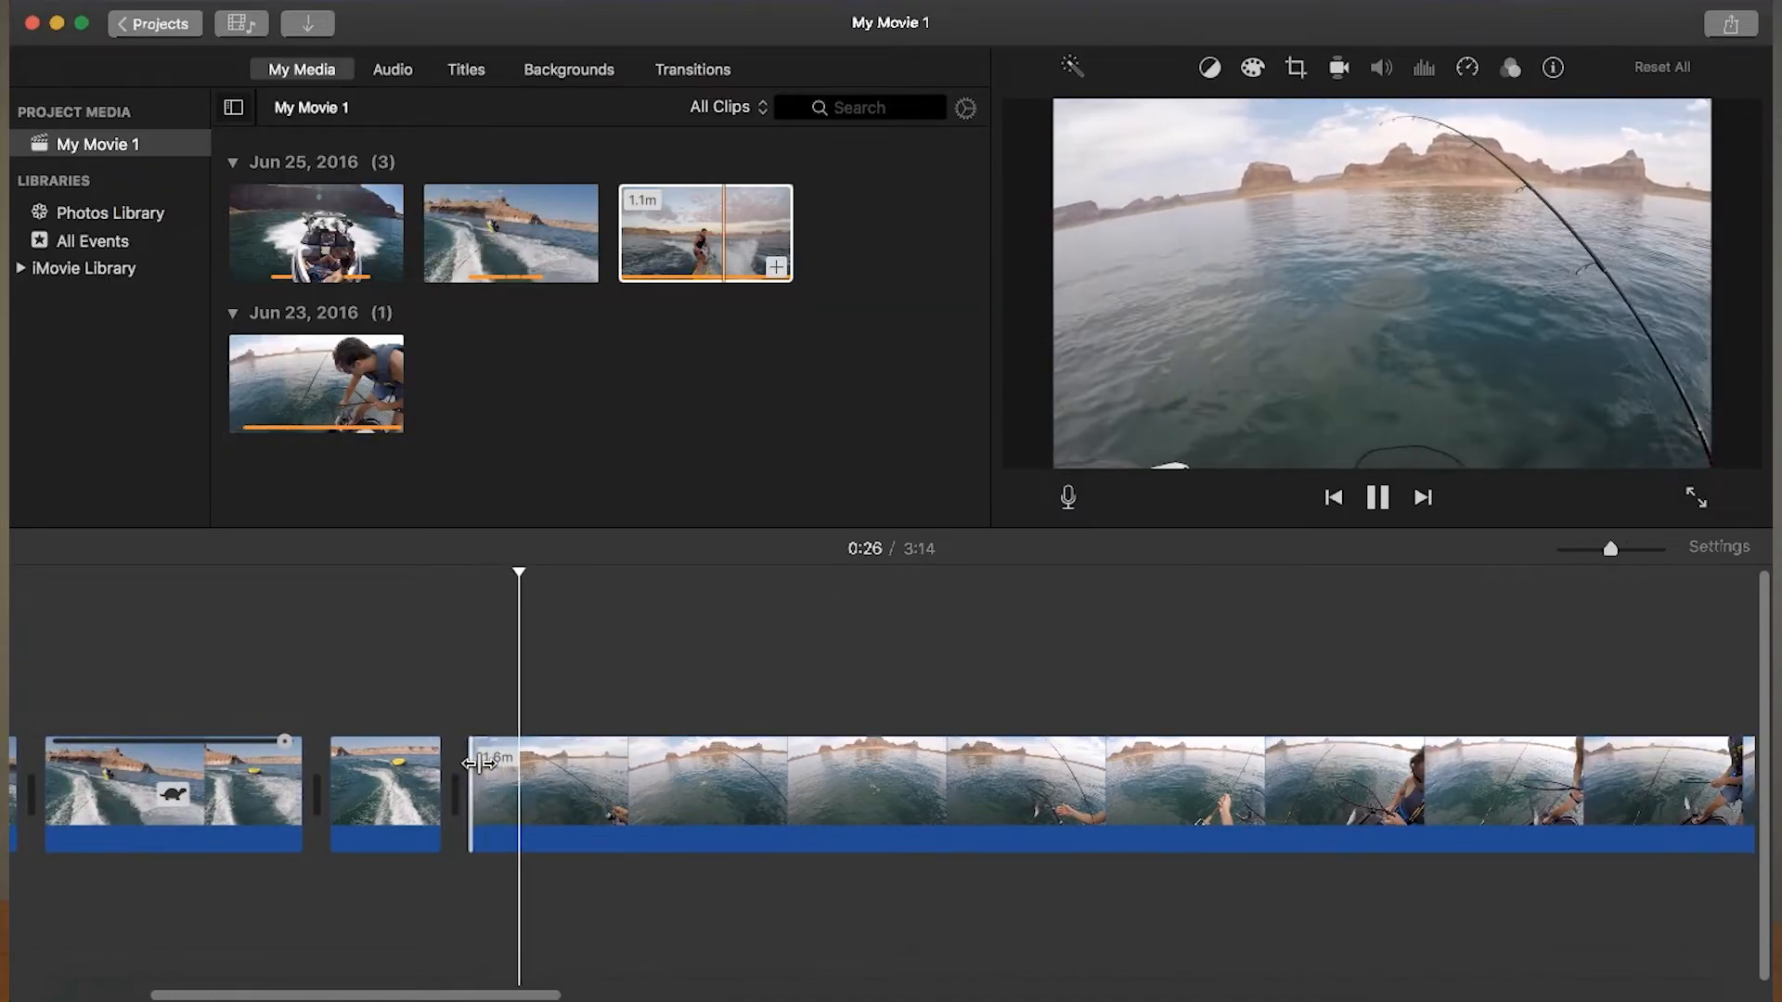
- Split the fishing clip at about 0:28
{"action": "key", "text": "space"}
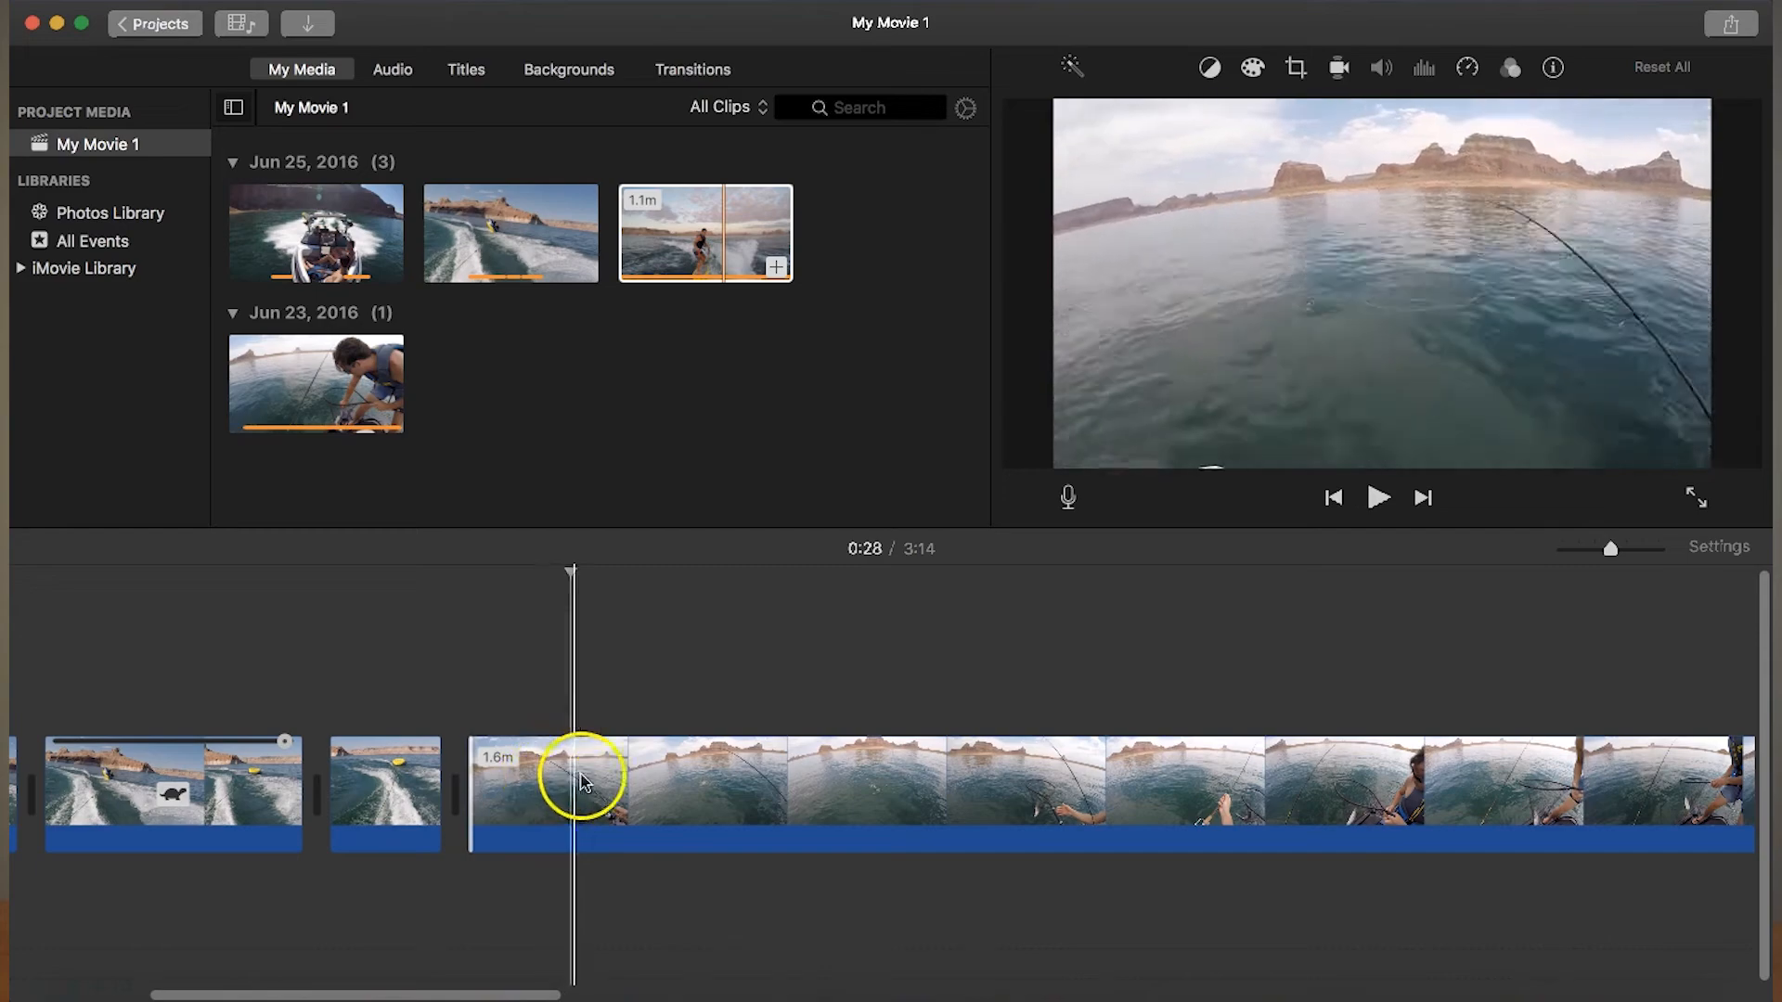
{"action": "right_click", "coordinate": [573, 778]}
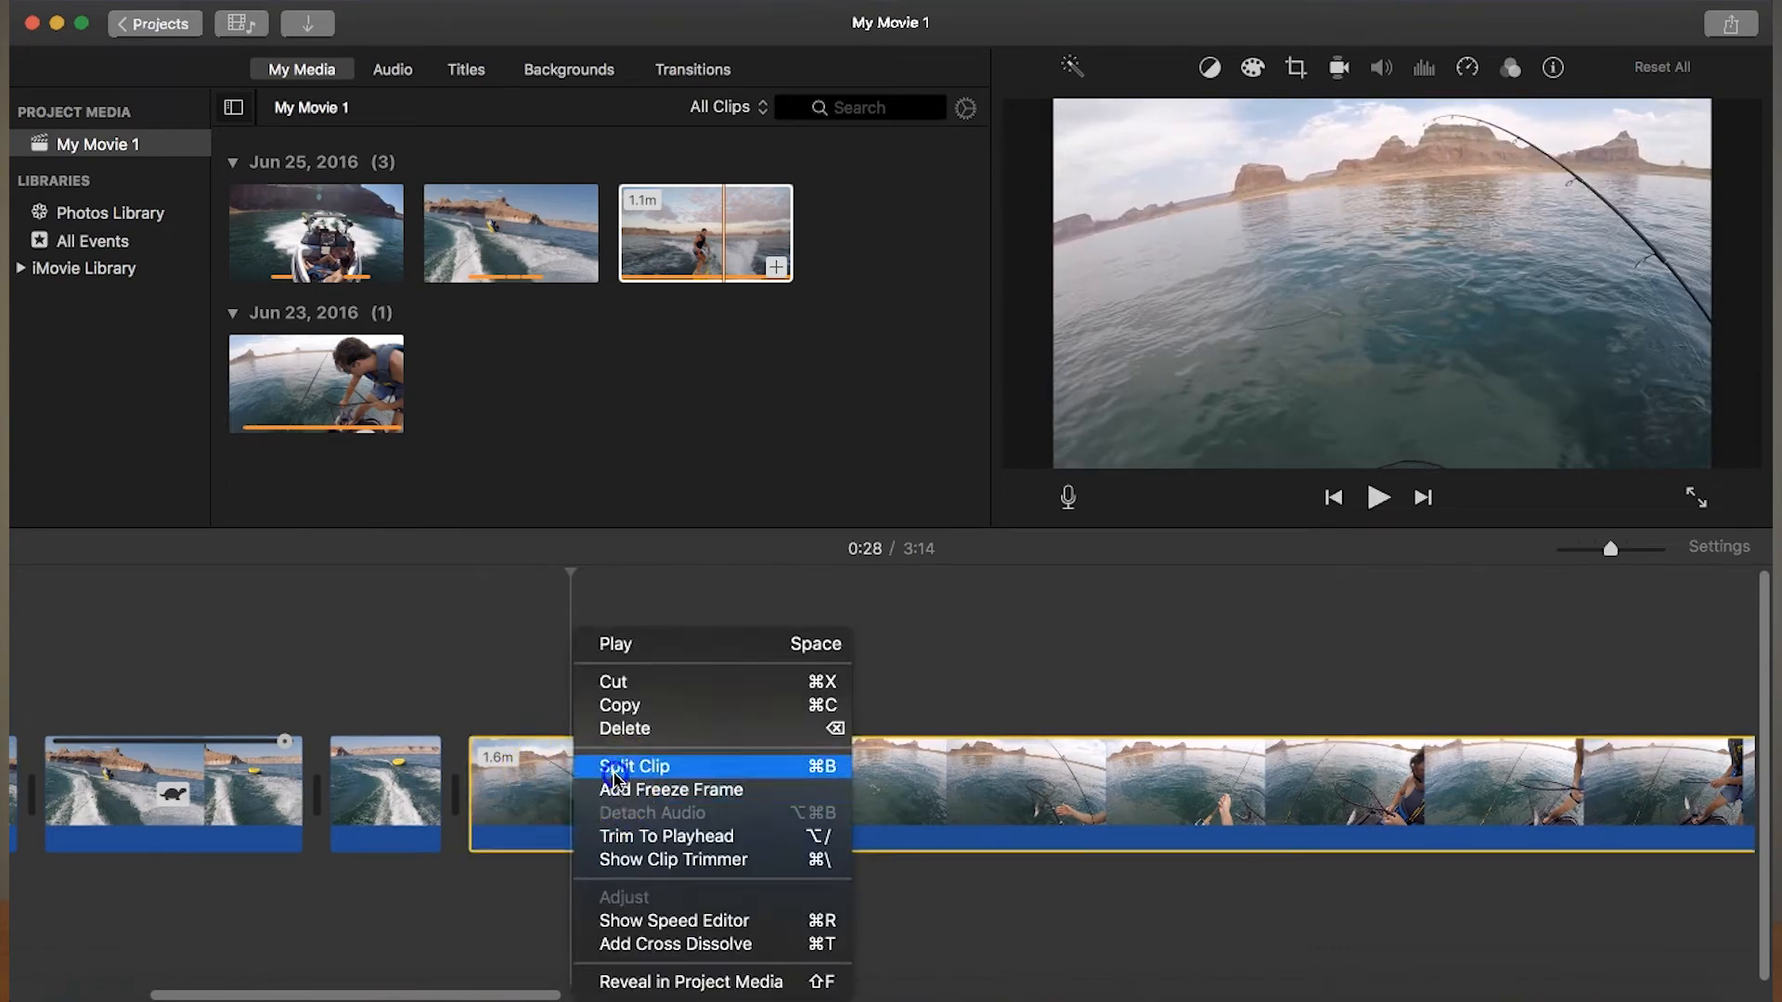
{"action": "left_click", "coordinate": [612, 767]}
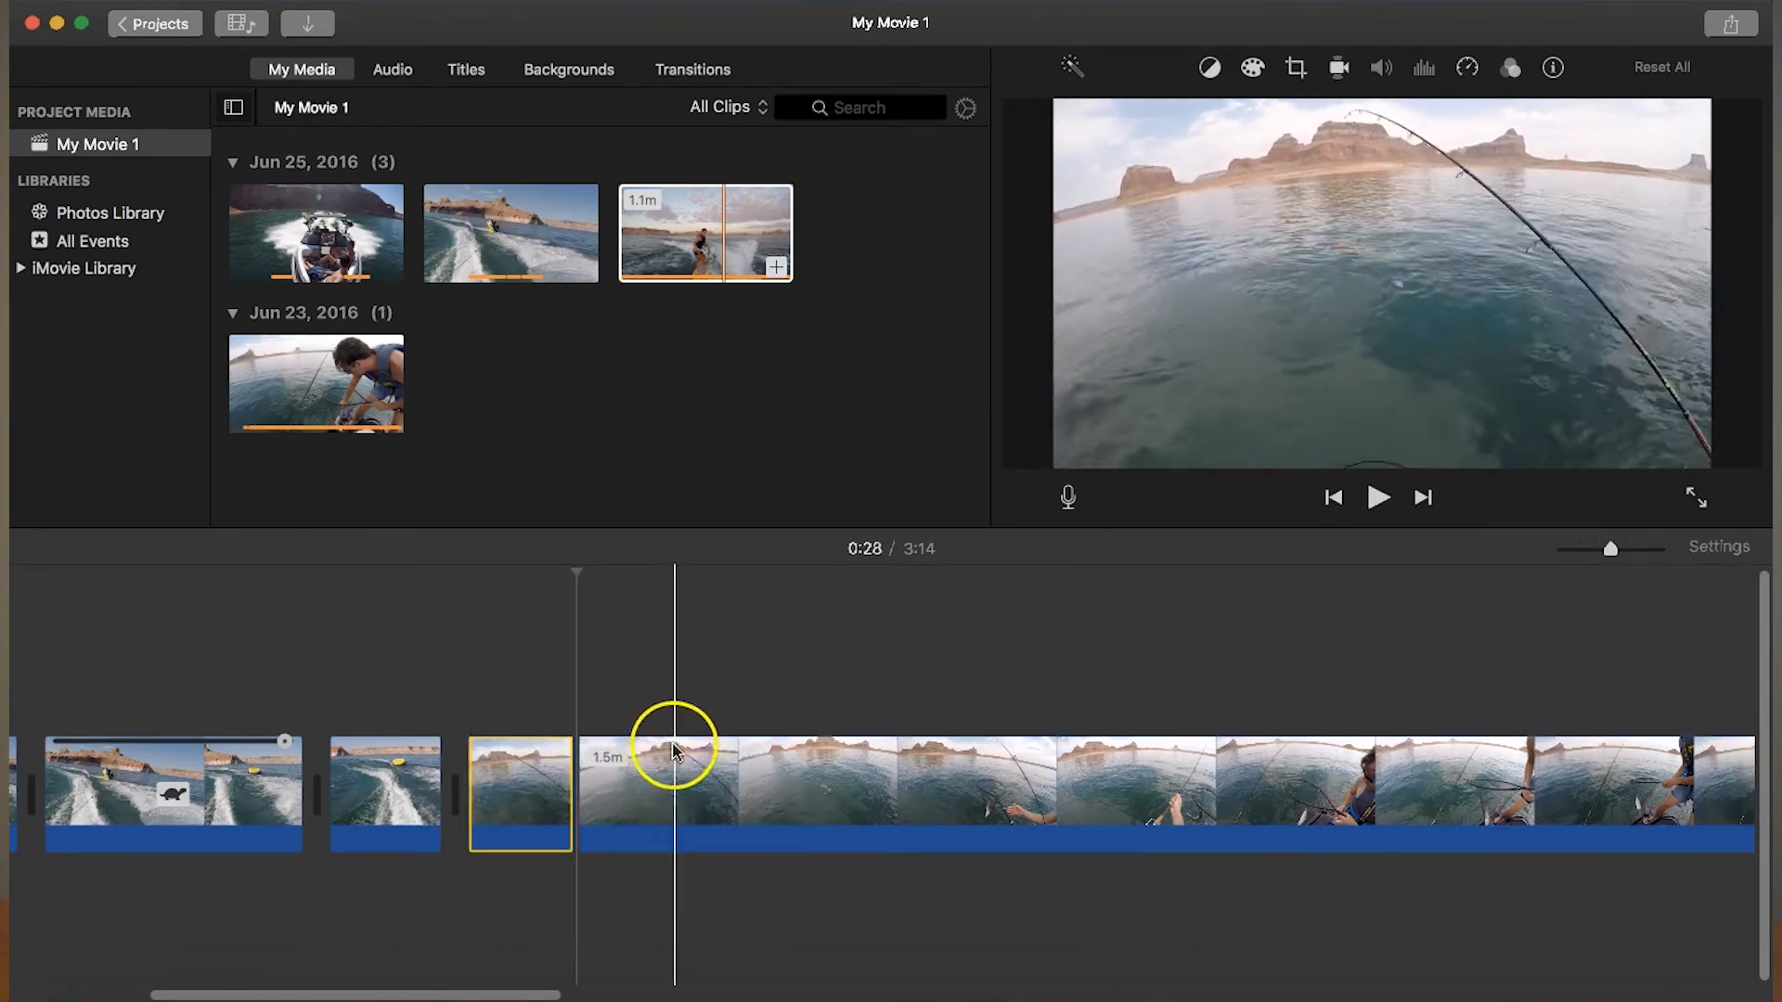
- Split the fishing clip at about 0:34 and delete the section between 0:28 and 0:34
{"action": "left_click", "coordinate": [778, 805]}
{"action": "right_click", "coordinate": [778, 806]}
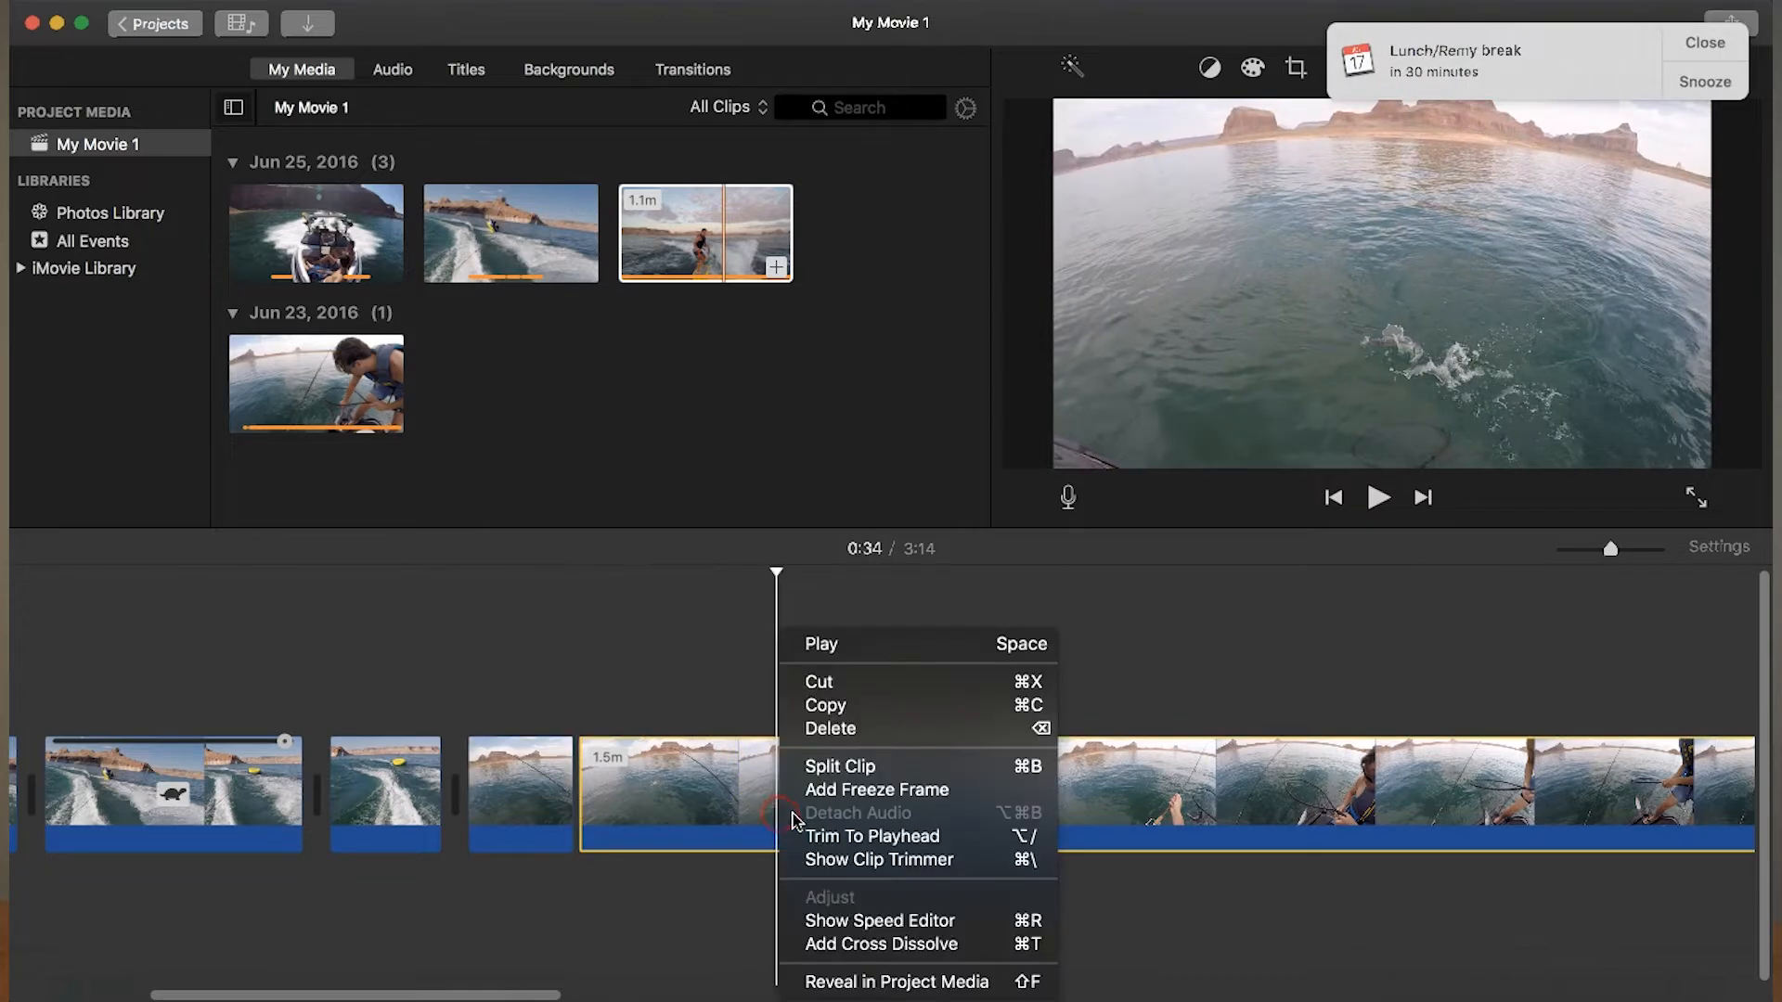
{"action": "left_click", "coordinate": [817, 767]}
{"action": "left_click", "coordinate": [1705, 42]}
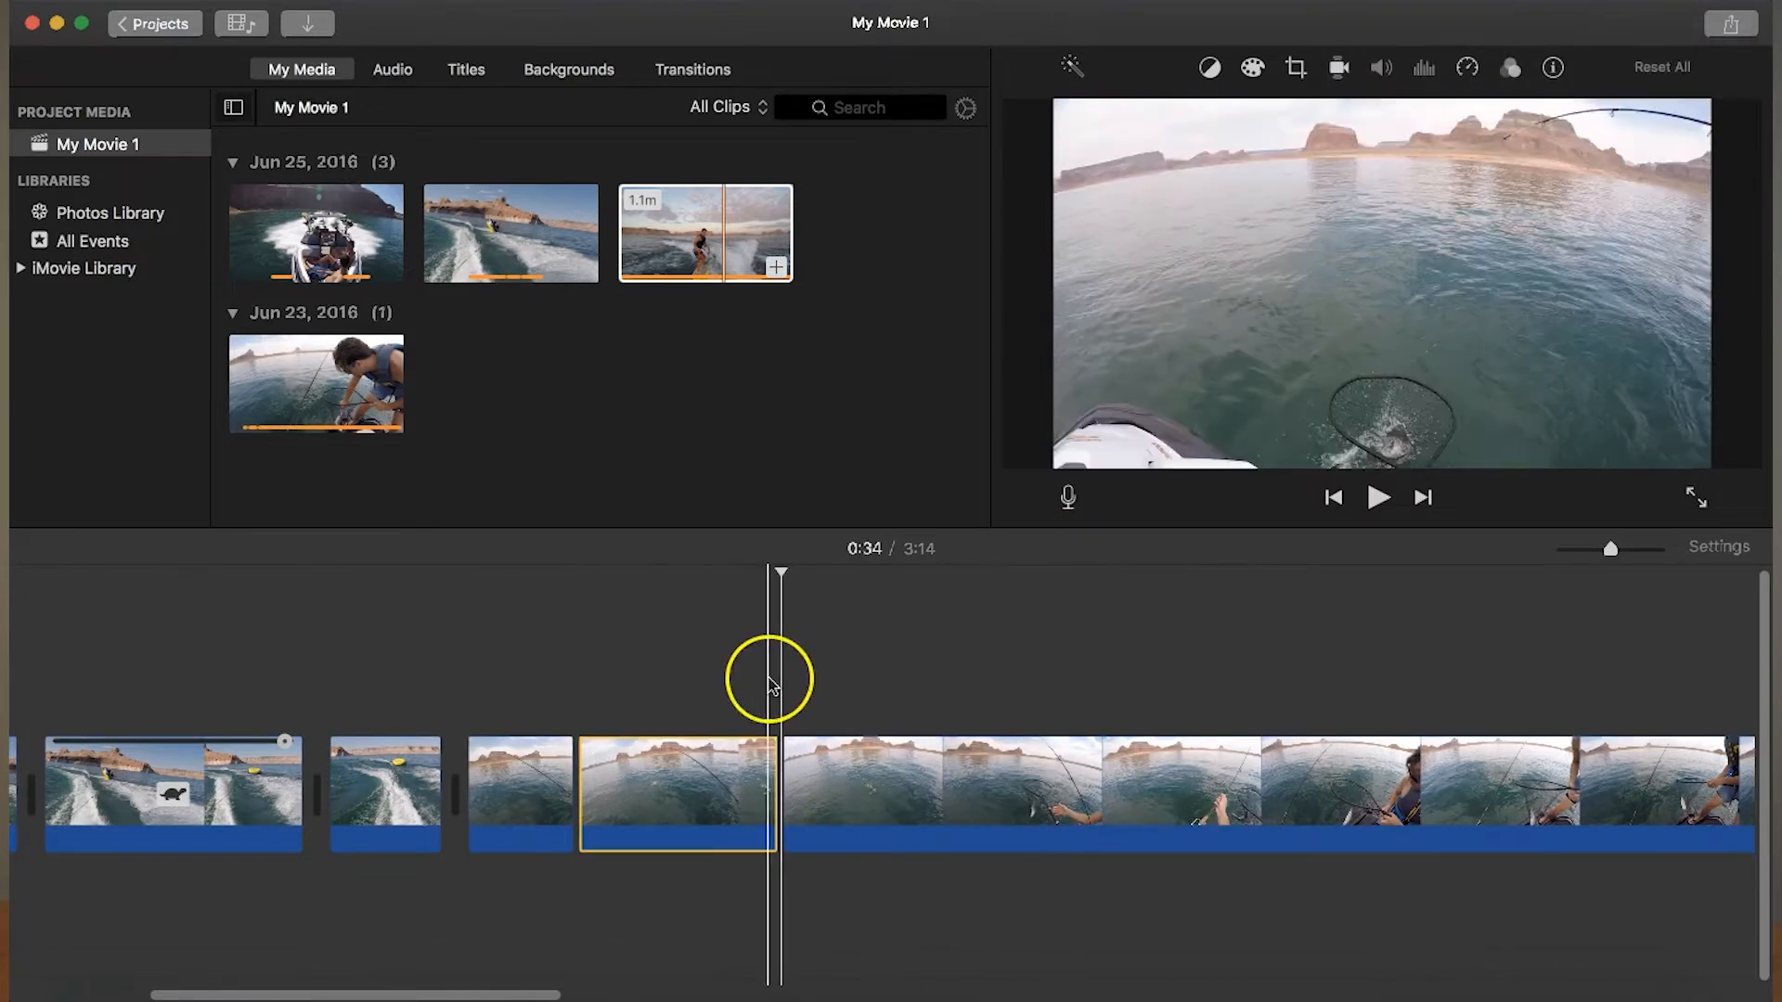
{"action": "key", "text": "Delete"}
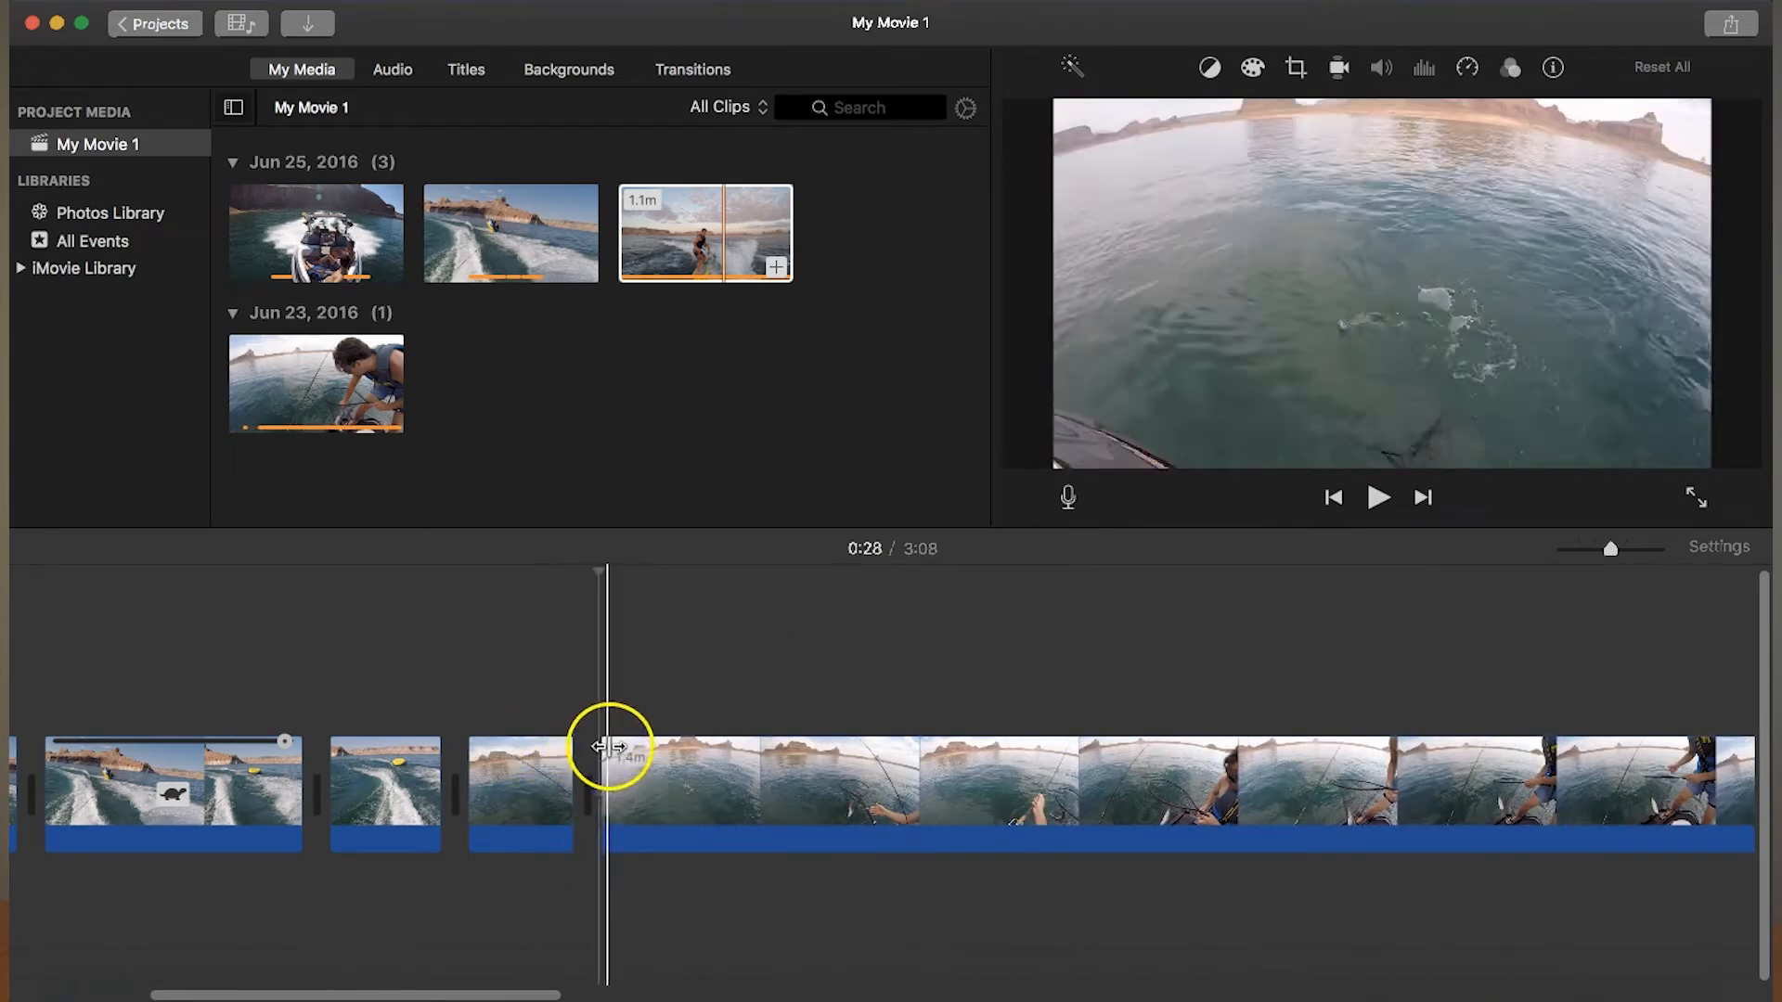
- Split the remaining fishing clip at about 0:31 and 0:48, and delete the section between the cuts
{"action": "left_click", "coordinate": [694, 755]}
{"action": "right_click", "coordinate": [694, 755]}
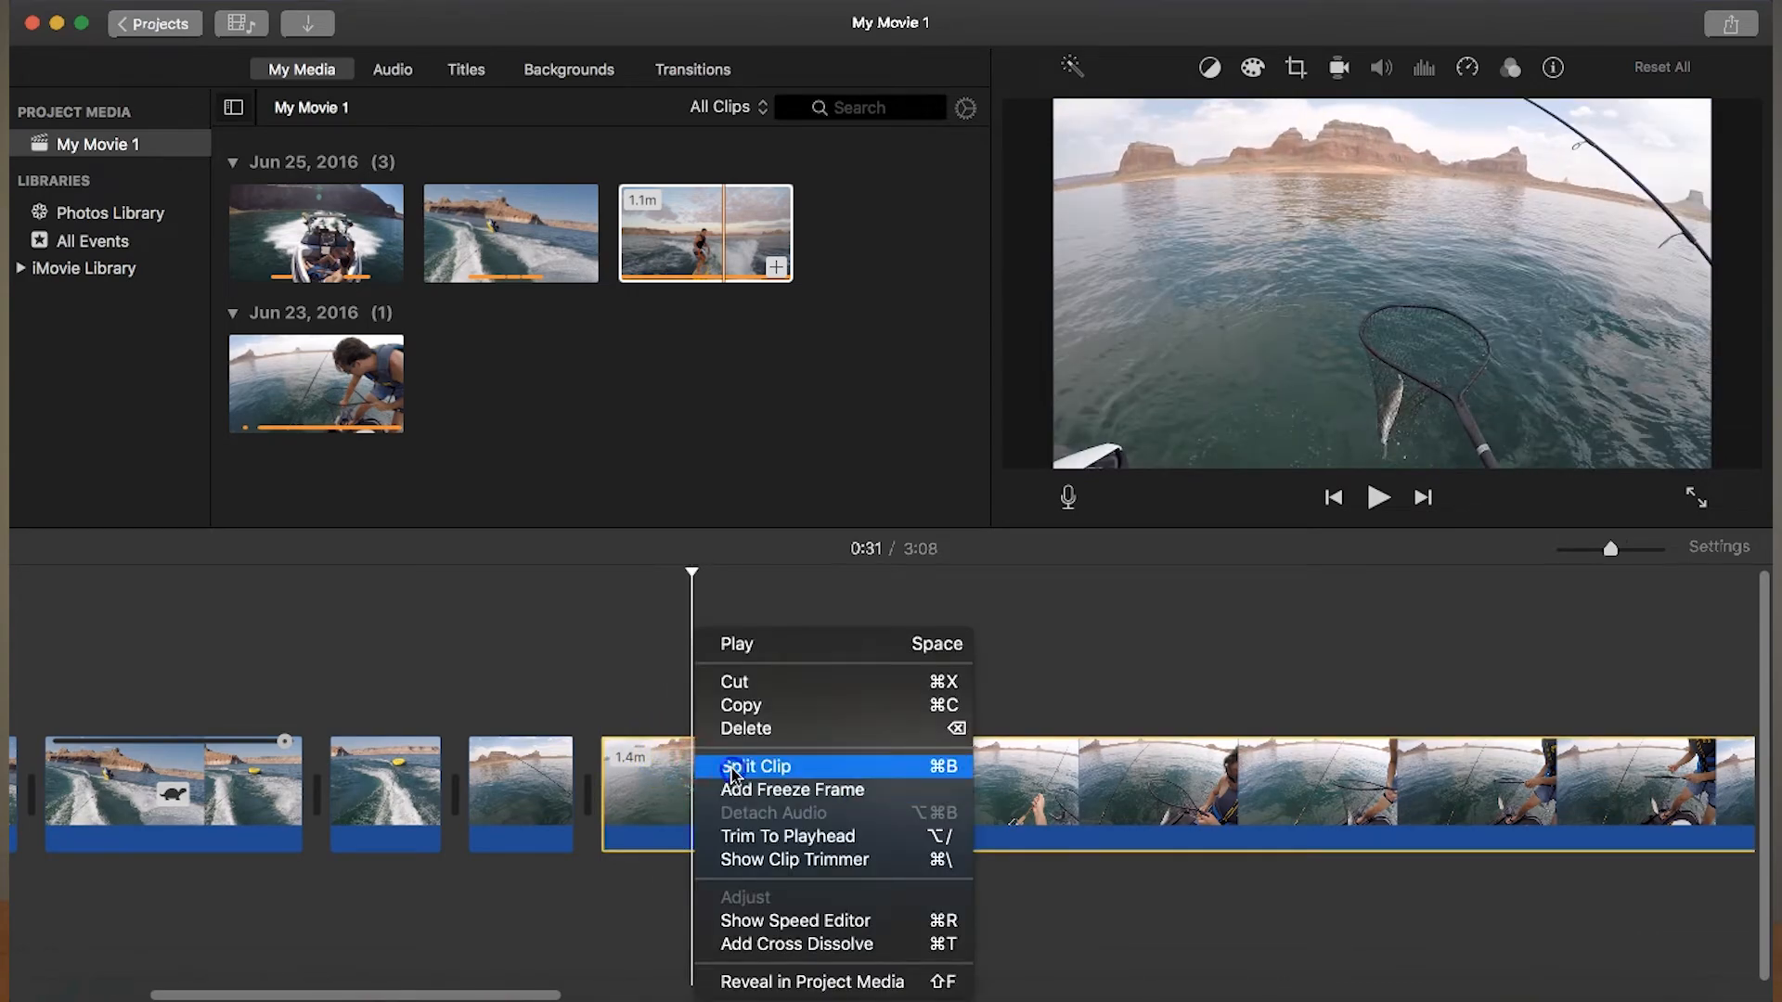
{"action": "left_click", "coordinate": [738, 767]}
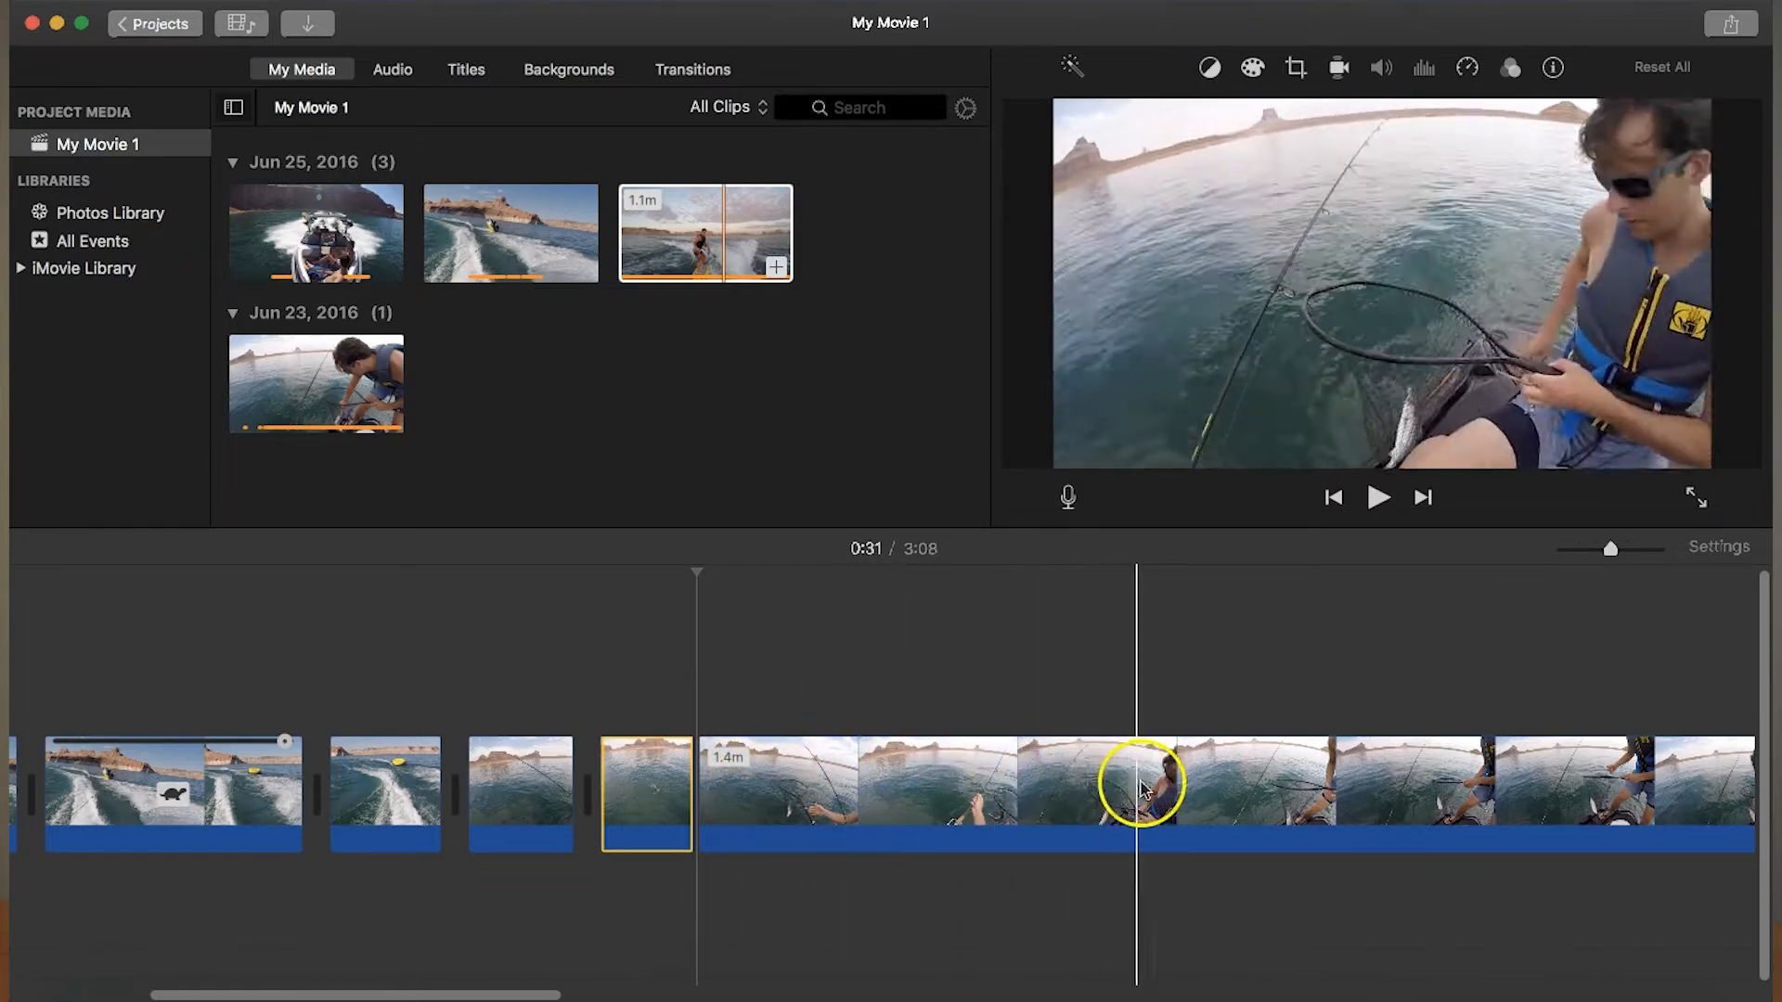
{"action": "left_click", "coordinate": [1262, 784]}
{"action": "right_click", "coordinate": [1262, 784]}
{"action": "left_click", "coordinate": [1255, 769]}
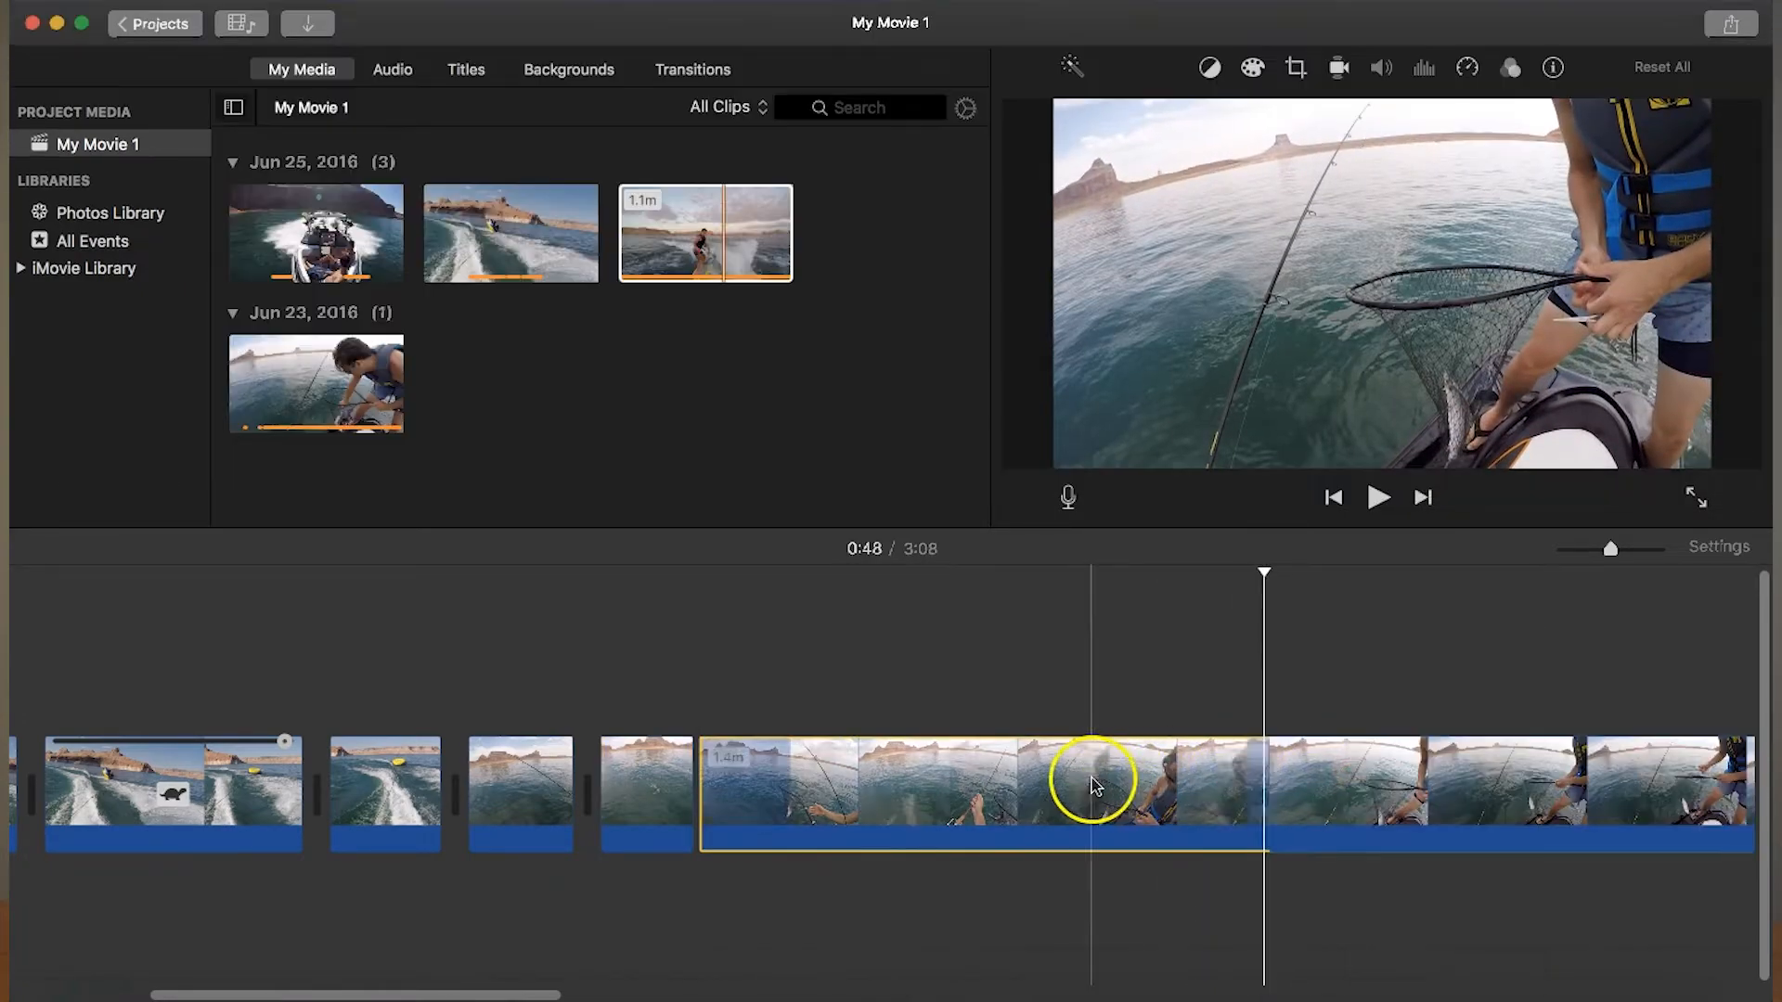
{"action": "key", "text": "Delete"}
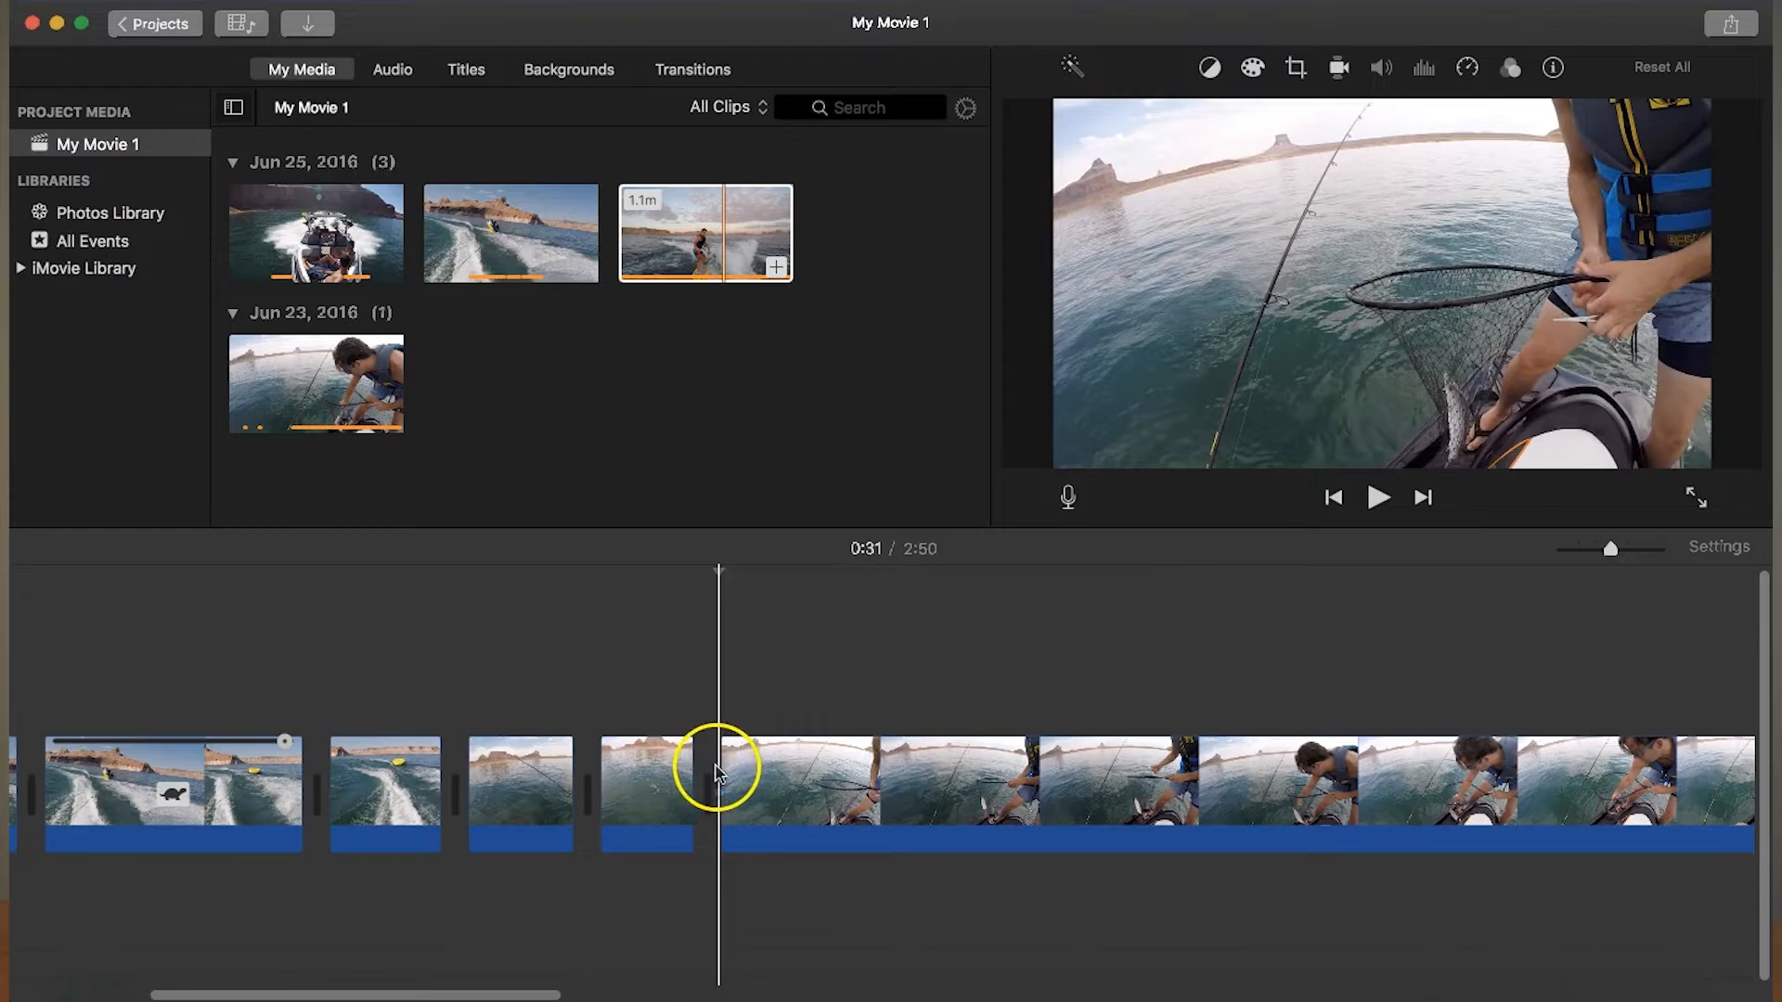
- Split the remaining fishing clip at about 0:35 and again about 21 s further on, and delete the section between the cuts
{"action": "left_click", "coordinate": [848, 772]}
{"action": "right_click", "coordinate": [849, 772]}
{"action": "left_click", "coordinate": [880, 769]}
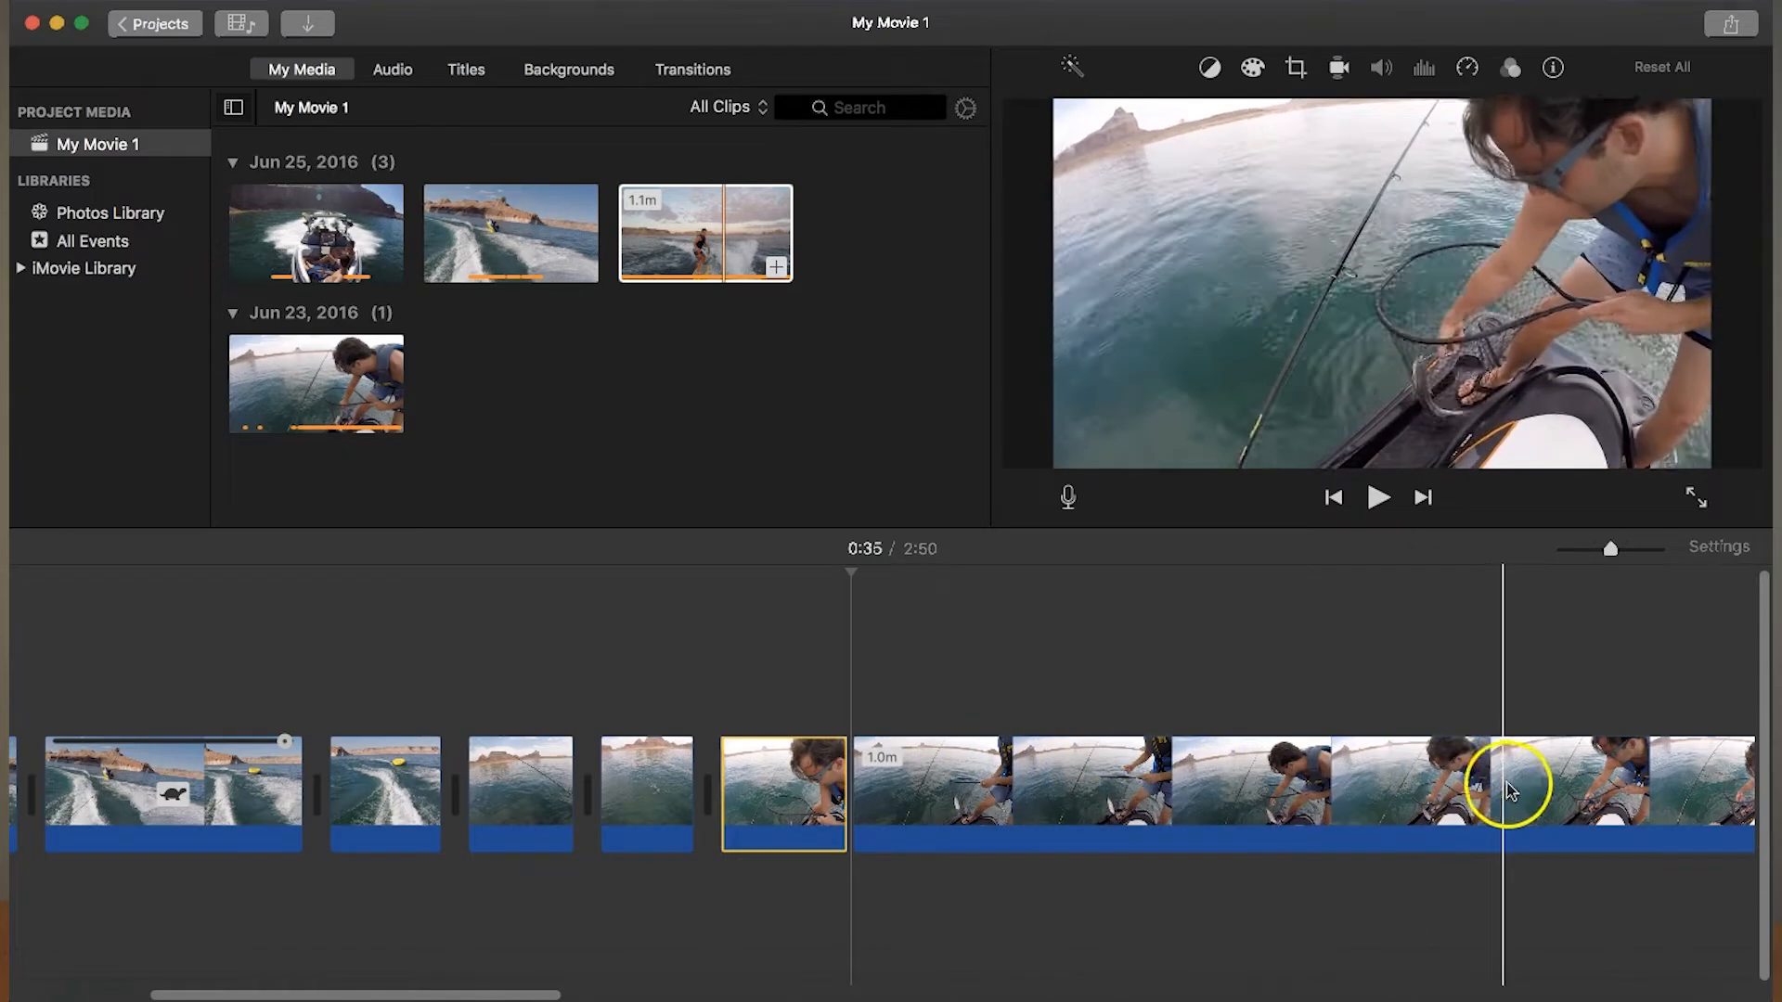
{"action": "left_click", "coordinate": [1546, 789]}
{"action": "right_click", "coordinate": [1545, 789]}
{"action": "left_click", "coordinate": [1494, 766]}
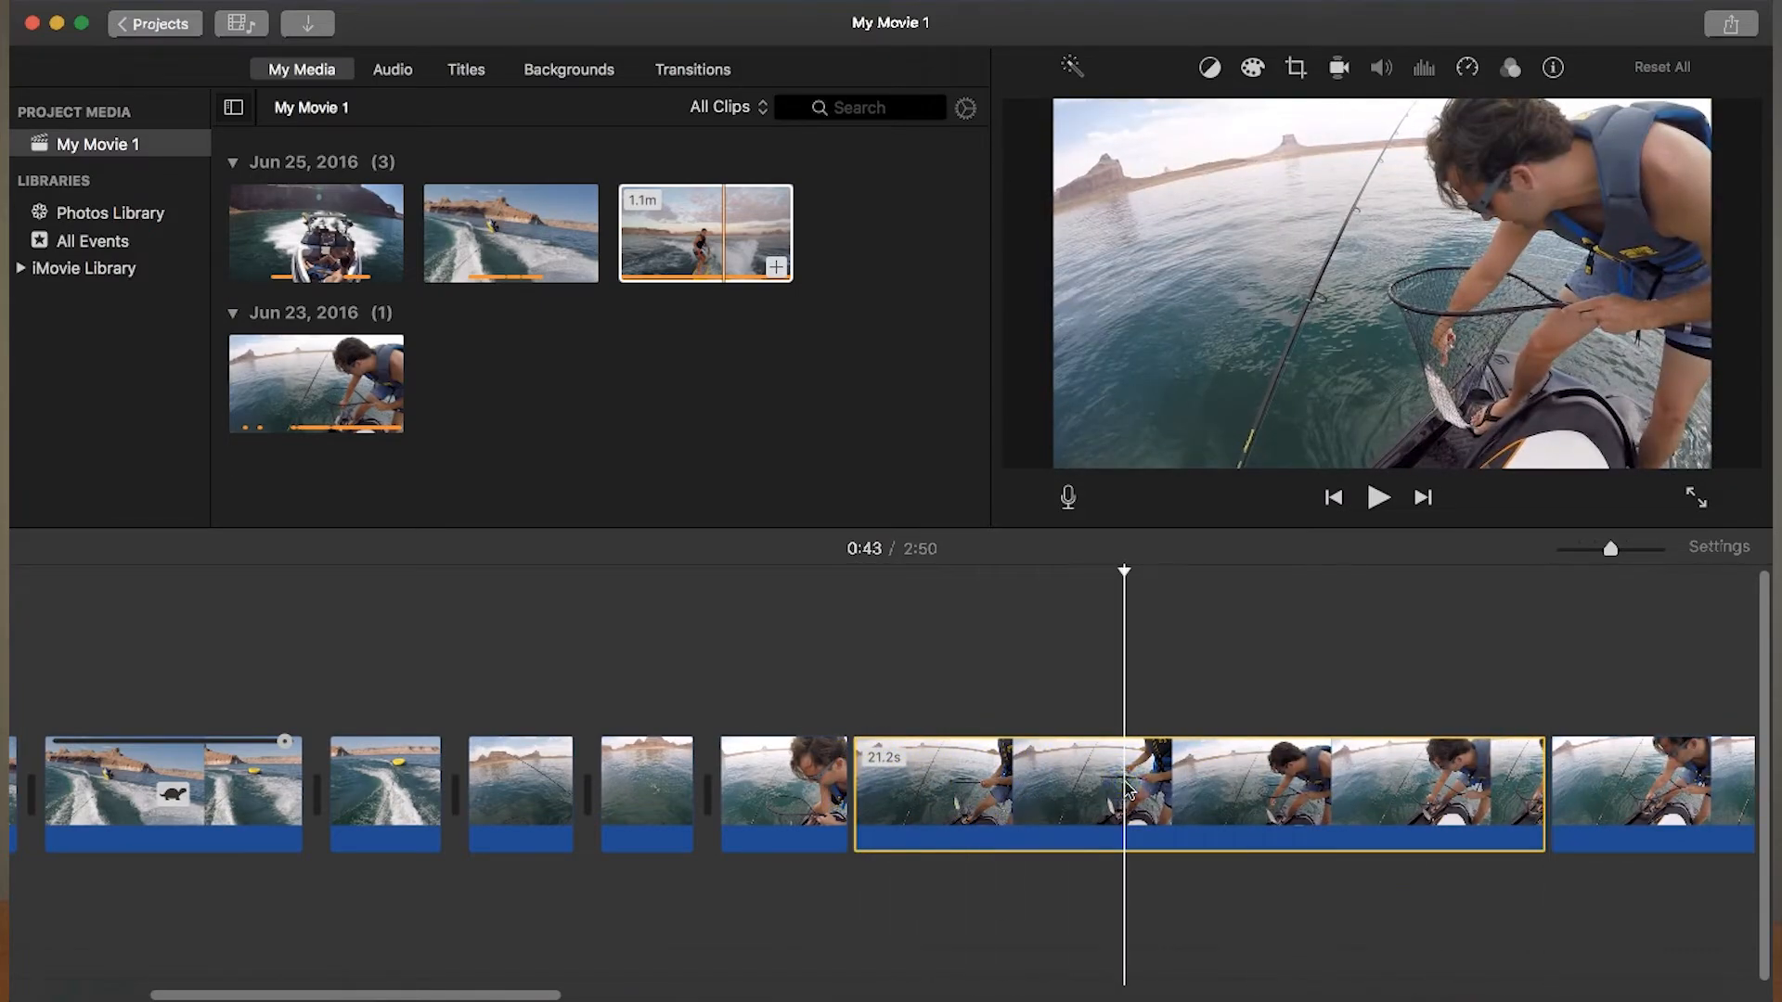
{"action": "key", "text": "Delete"}
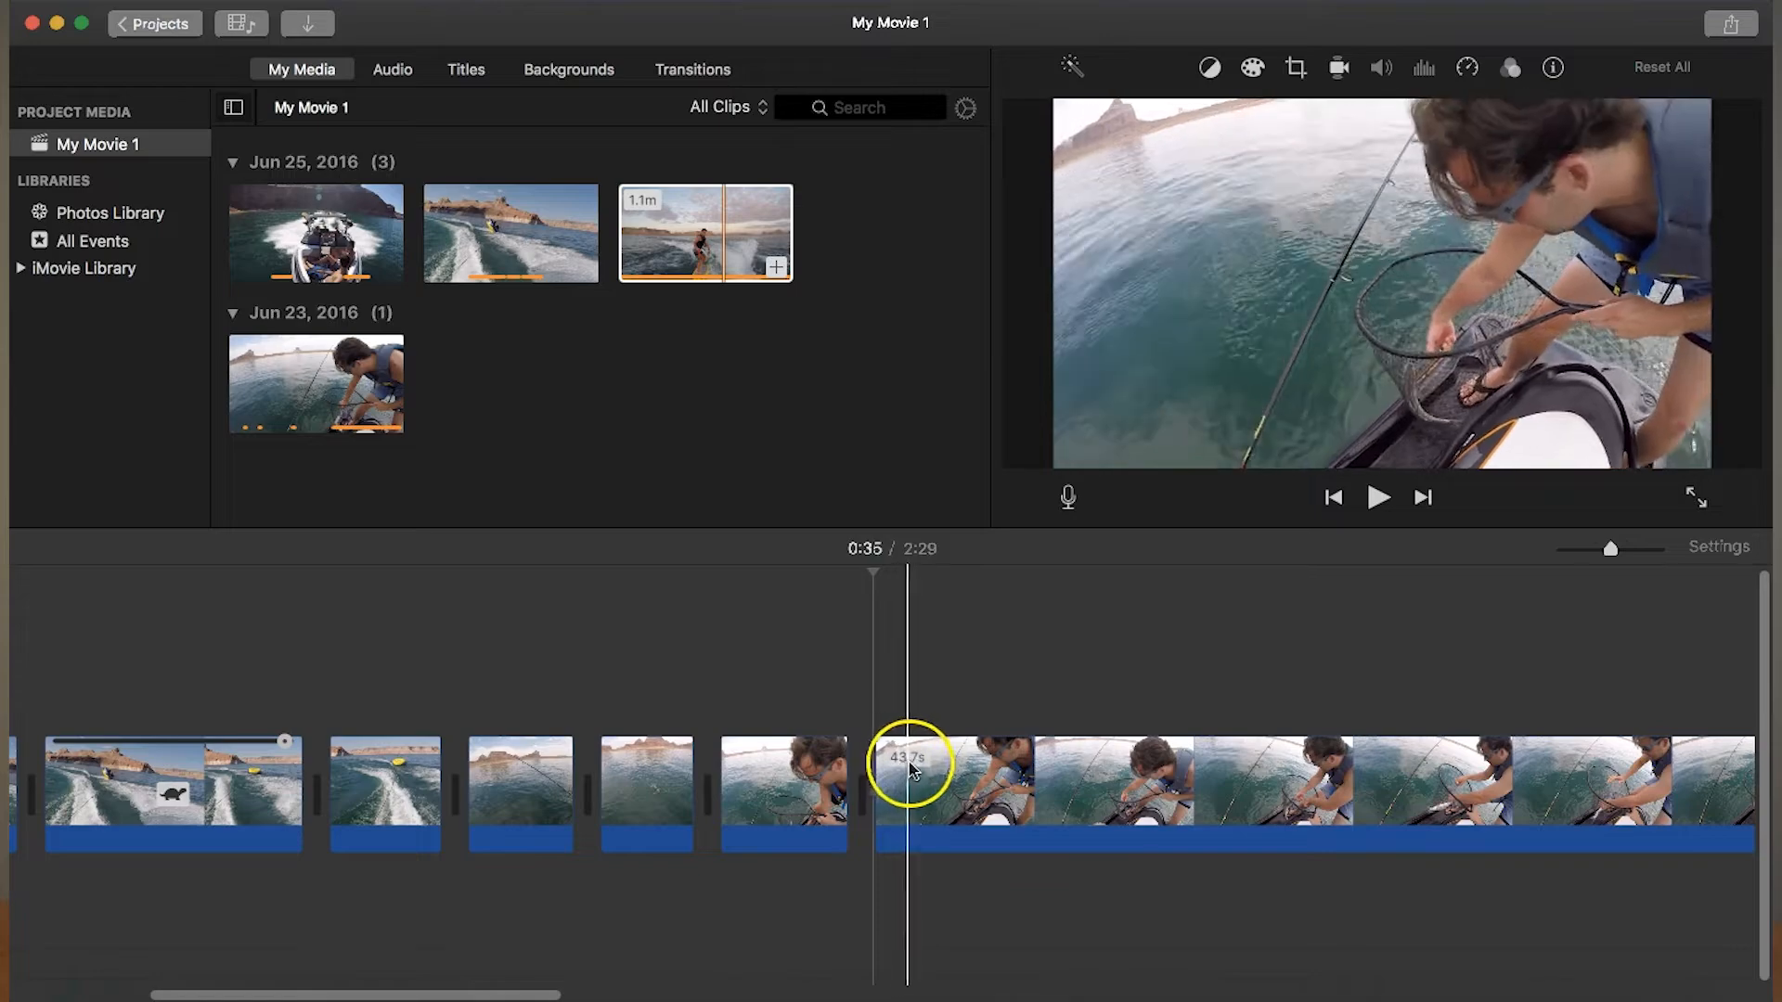
- Split the remaining fishing clip at about 0:38 and 1:06, and delete the section between the cuts
{"action": "left_click", "coordinate": [970, 770]}
{"action": "right_click", "coordinate": [970, 774]}
{"action": "left_click", "coordinate": [1002, 769]}
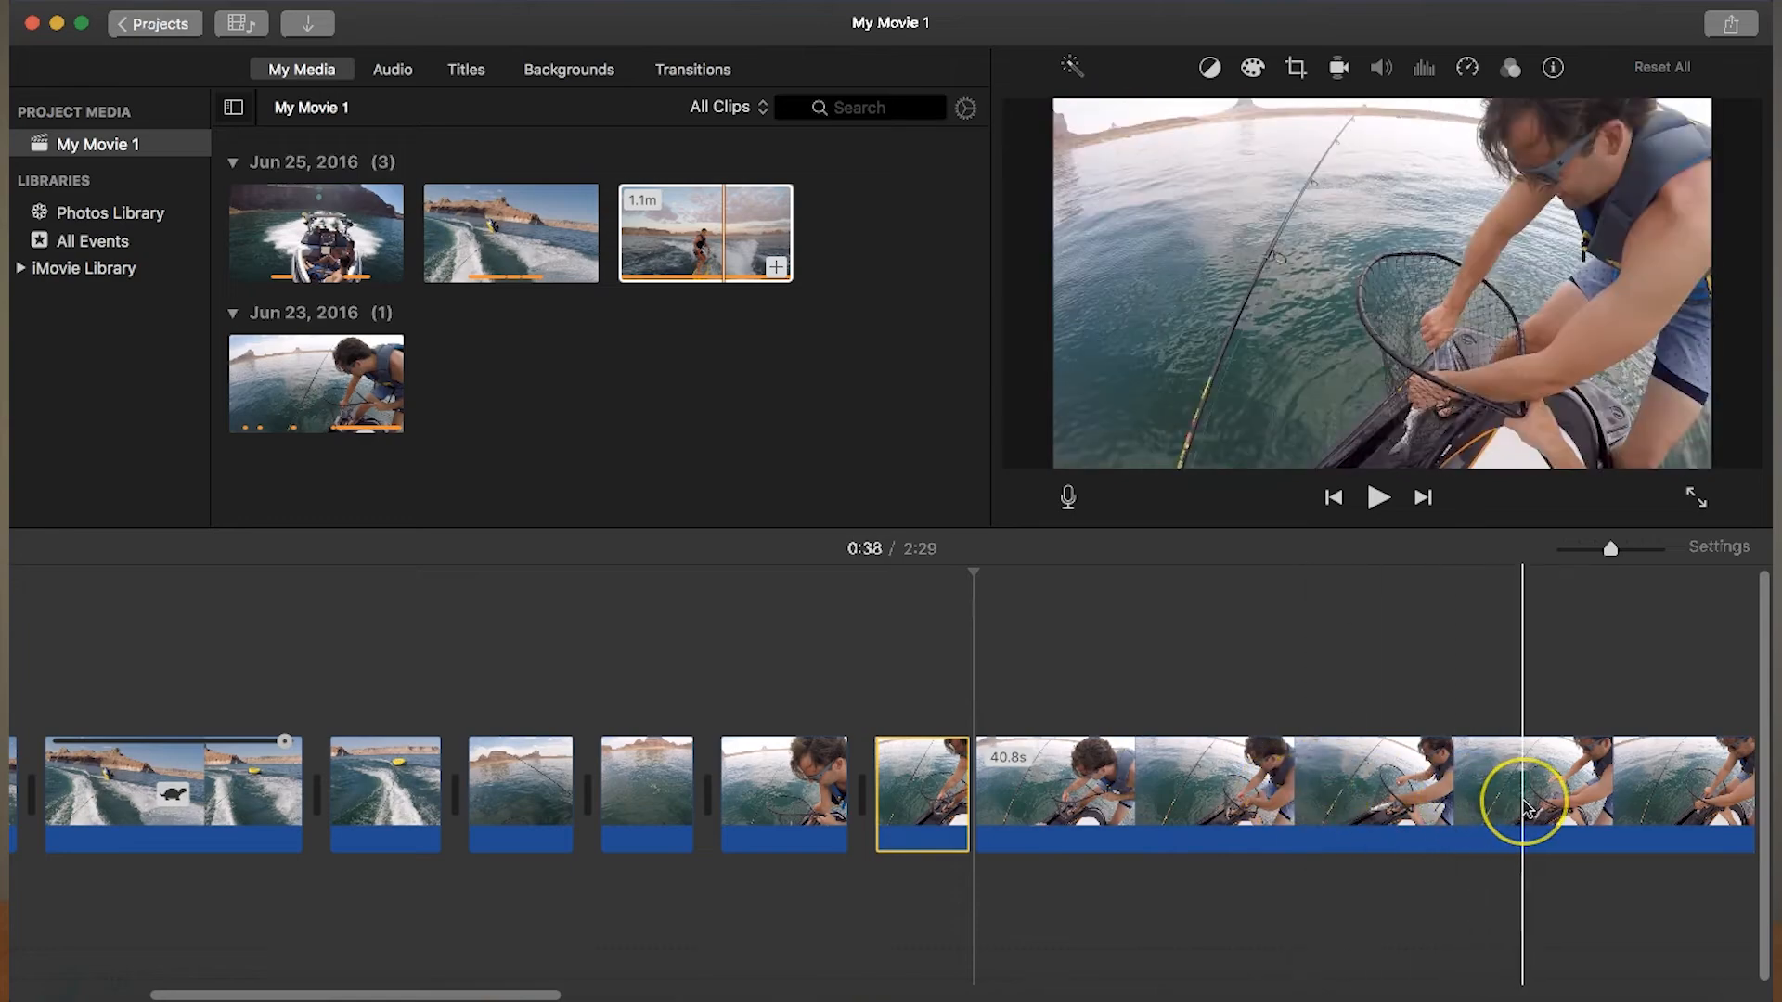
{"action": "scroll", "coordinate": [1524, 795], "scroll_direction": "right", "scroll_amount": 5}
{"action": "scroll", "coordinate": [1525, 807], "scroll_direction": "right", "scroll_amount": 3}
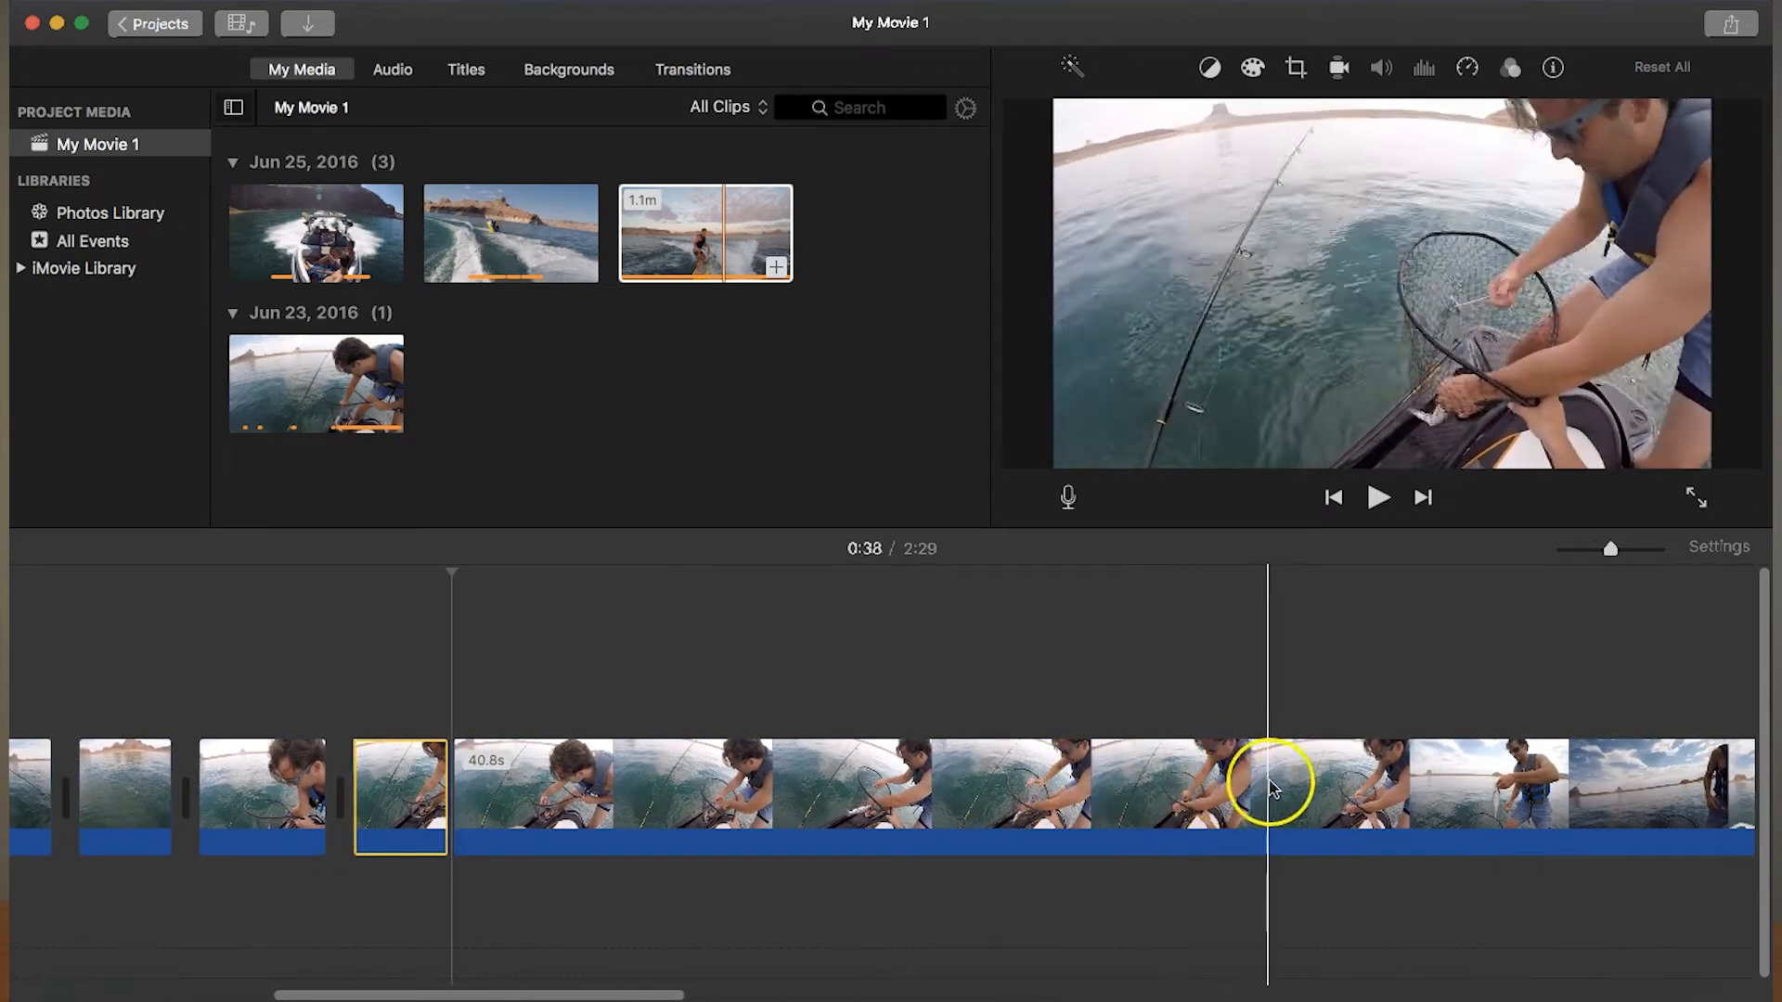
{"action": "left_click", "coordinate": [1390, 791]}
{"action": "right_click", "coordinate": [1390, 790]}
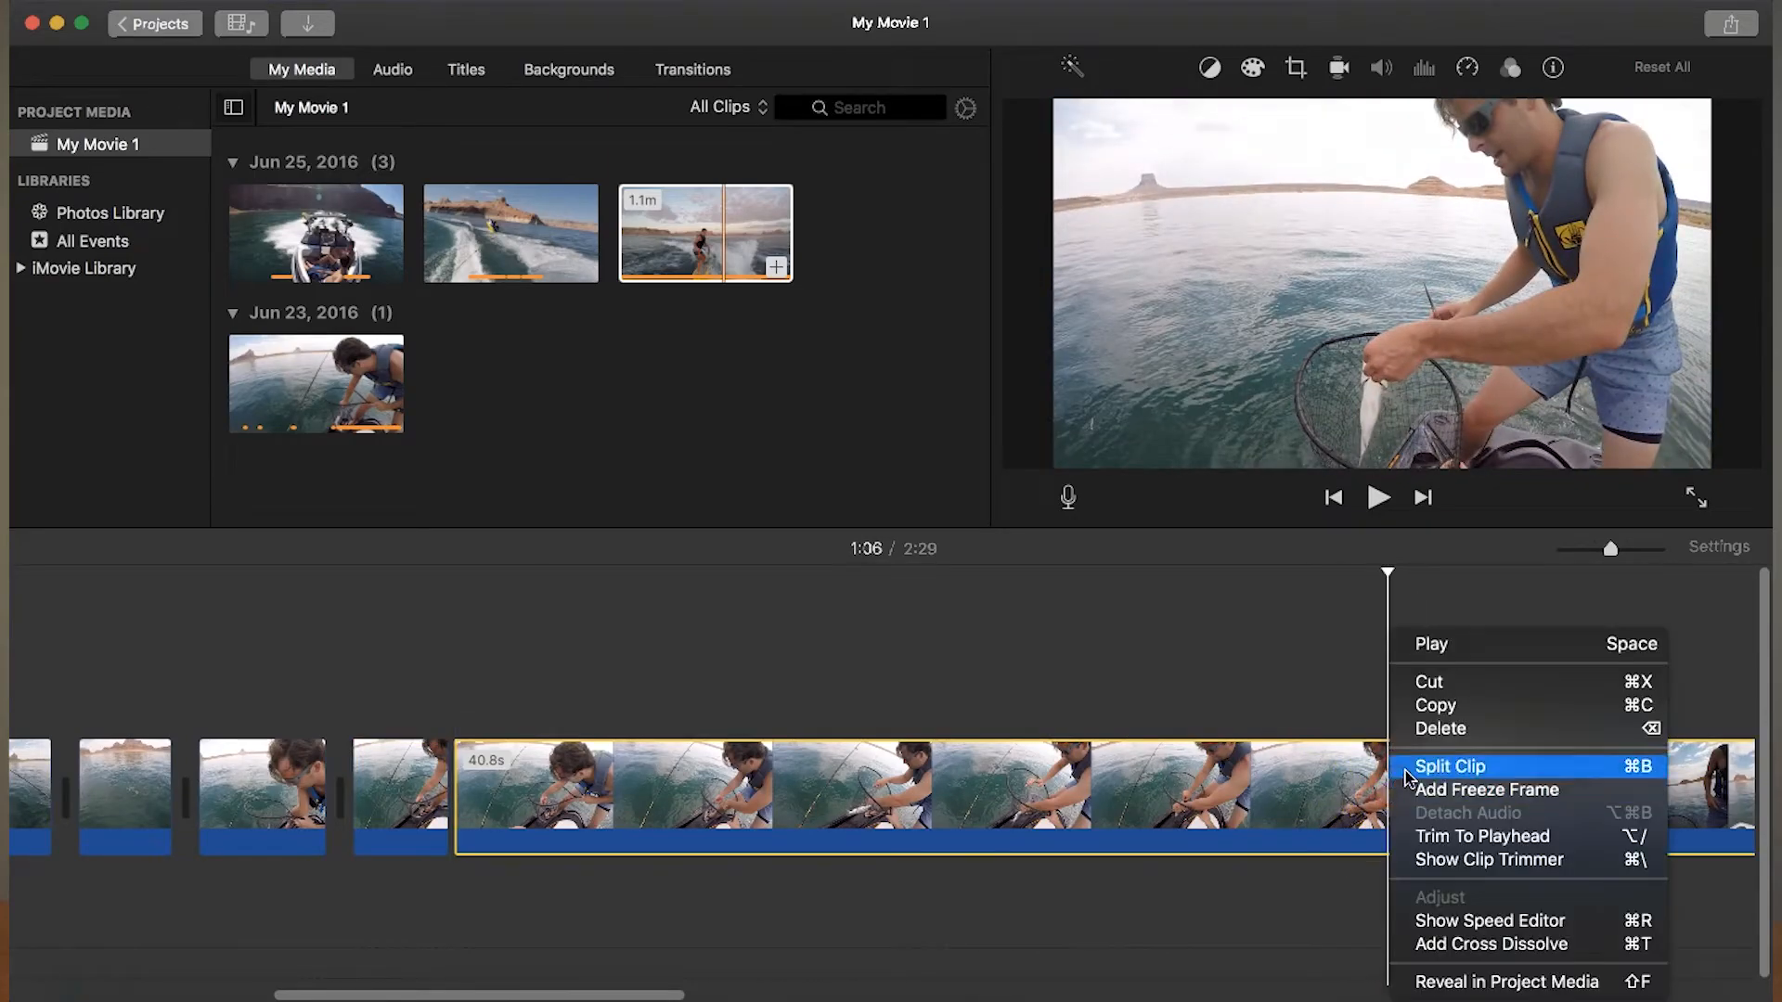
{"action": "left_click", "coordinate": [1407, 771]}
{"action": "left_click", "coordinate": [1159, 783]}
{"action": "key", "text": "Delete"}
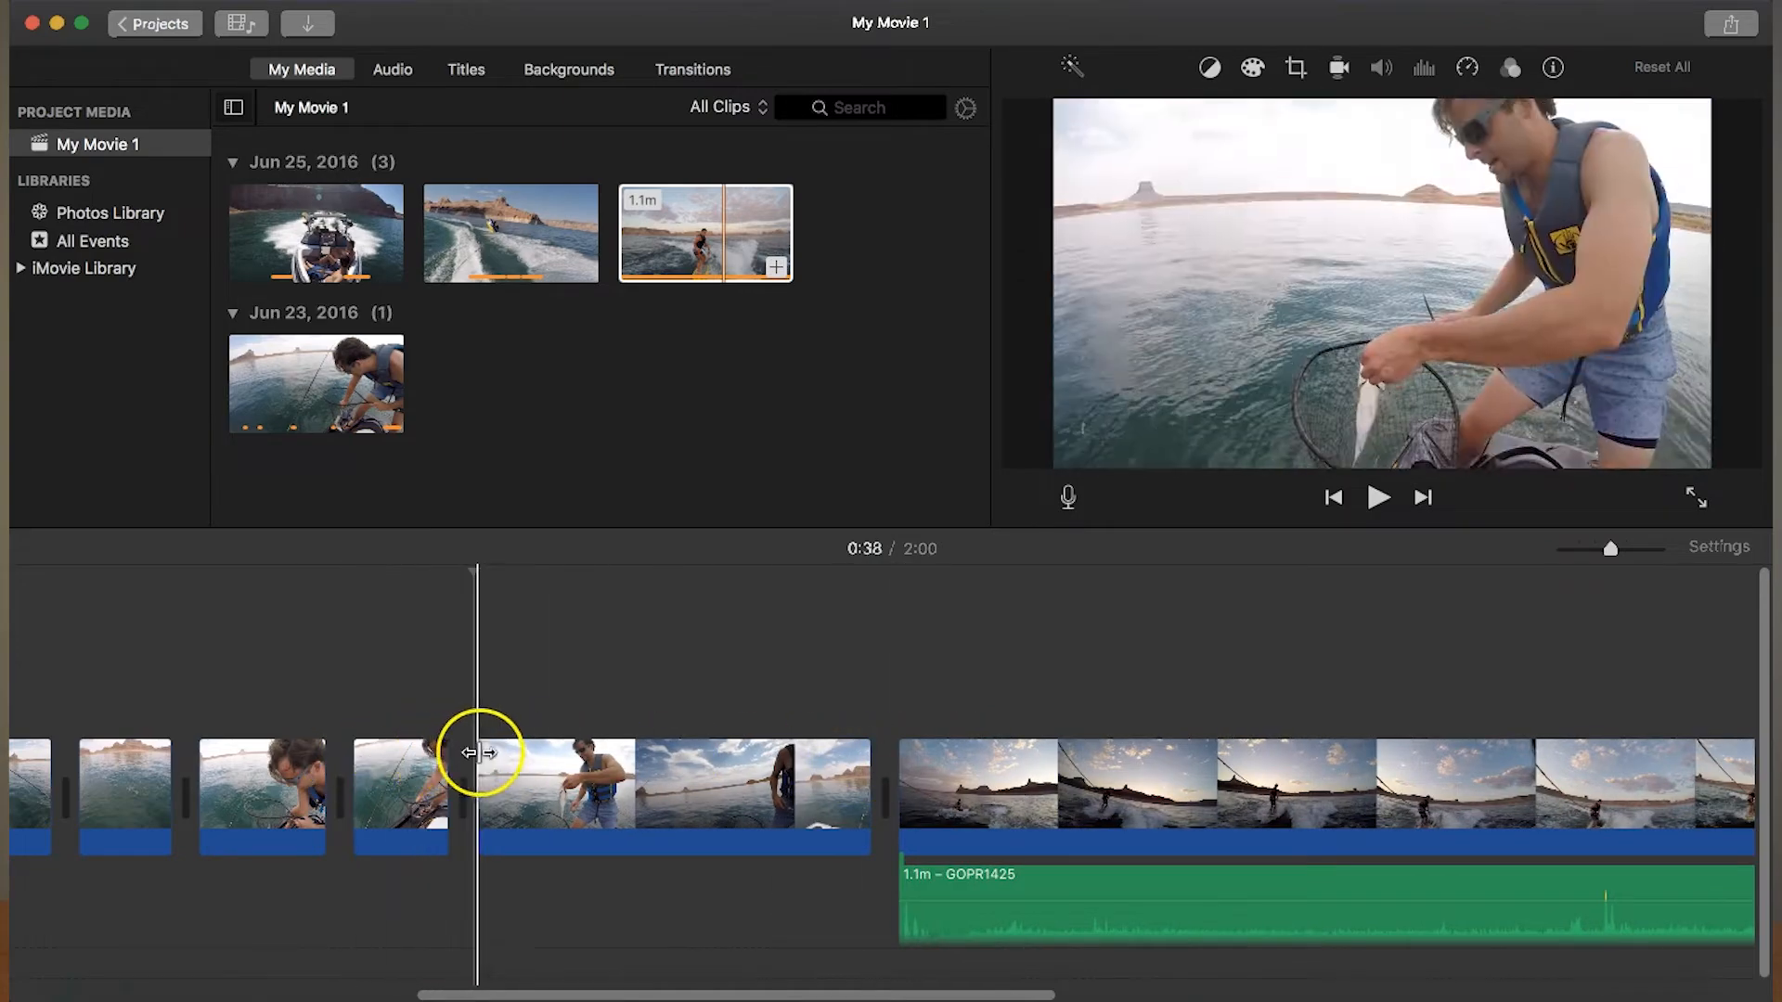
- Split the last fishing segment at about 0:40 and 0:41 to isolate the short moment of holding up the fish
{"action": "left_click", "coordinate": [558, 758]}
{"action": "right_click", "coordinate": [558, 758]}
{"action": "left_click", "coordinate": [594, 765]}
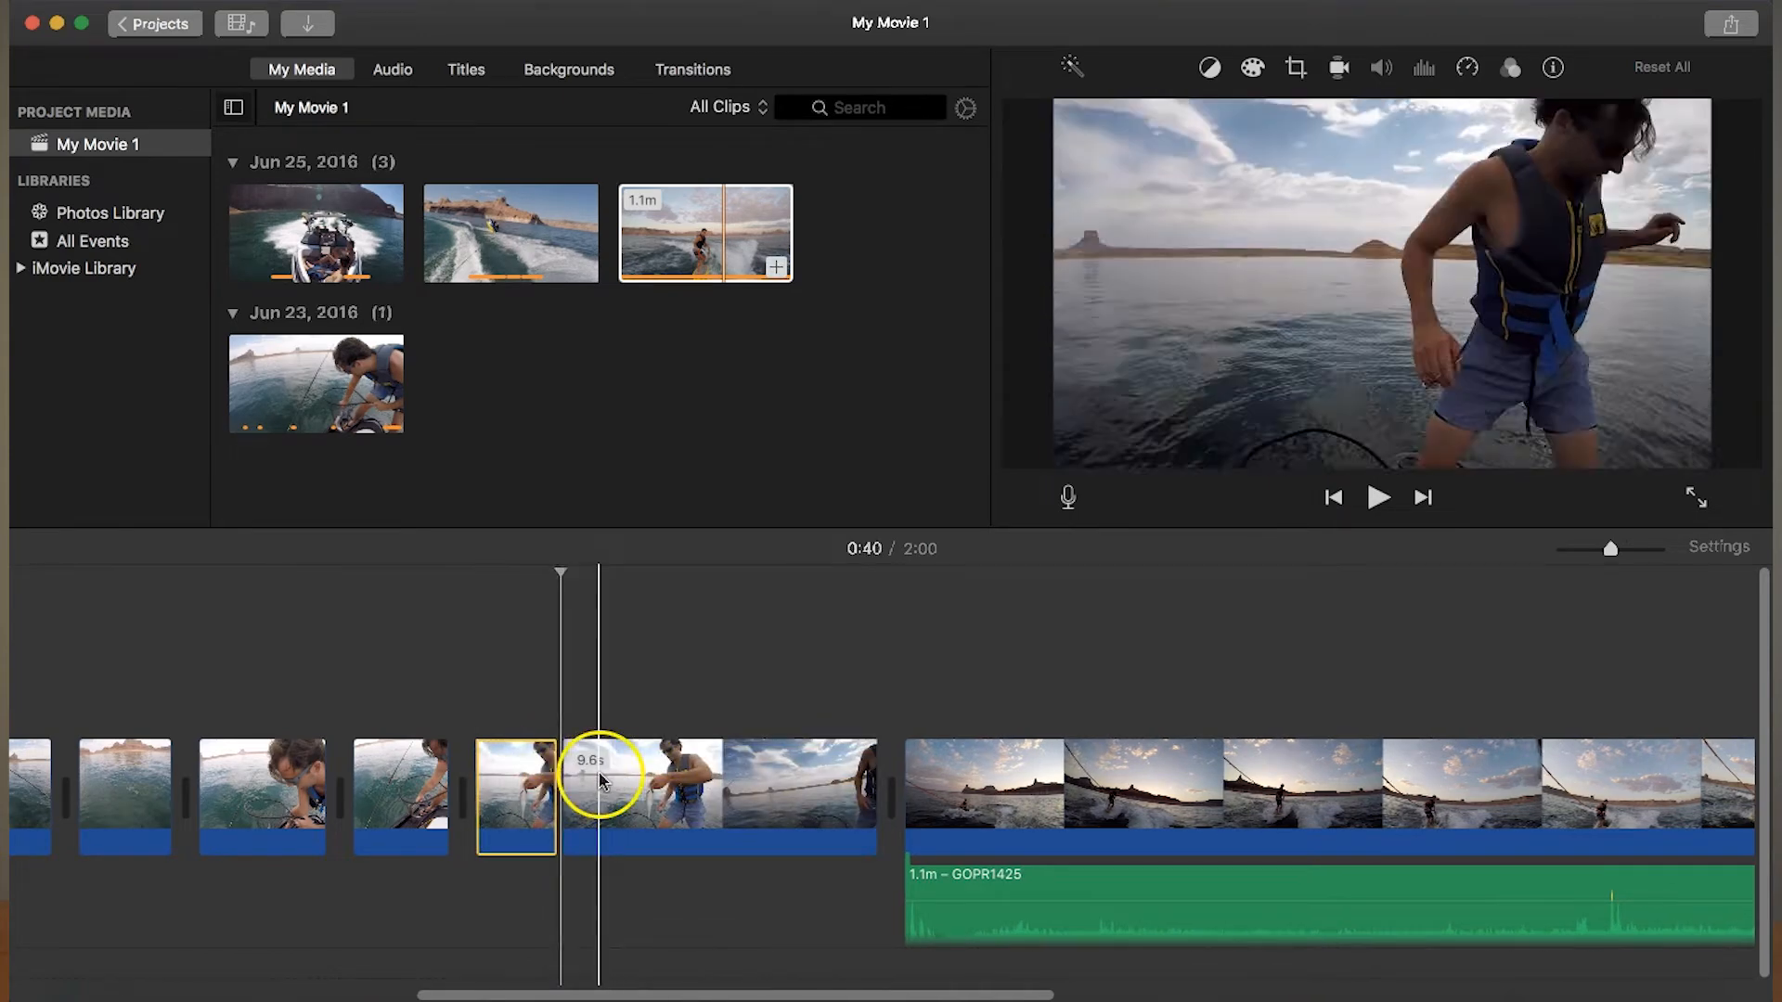
{"action": "left_click", "coordinate": [590, 770]}
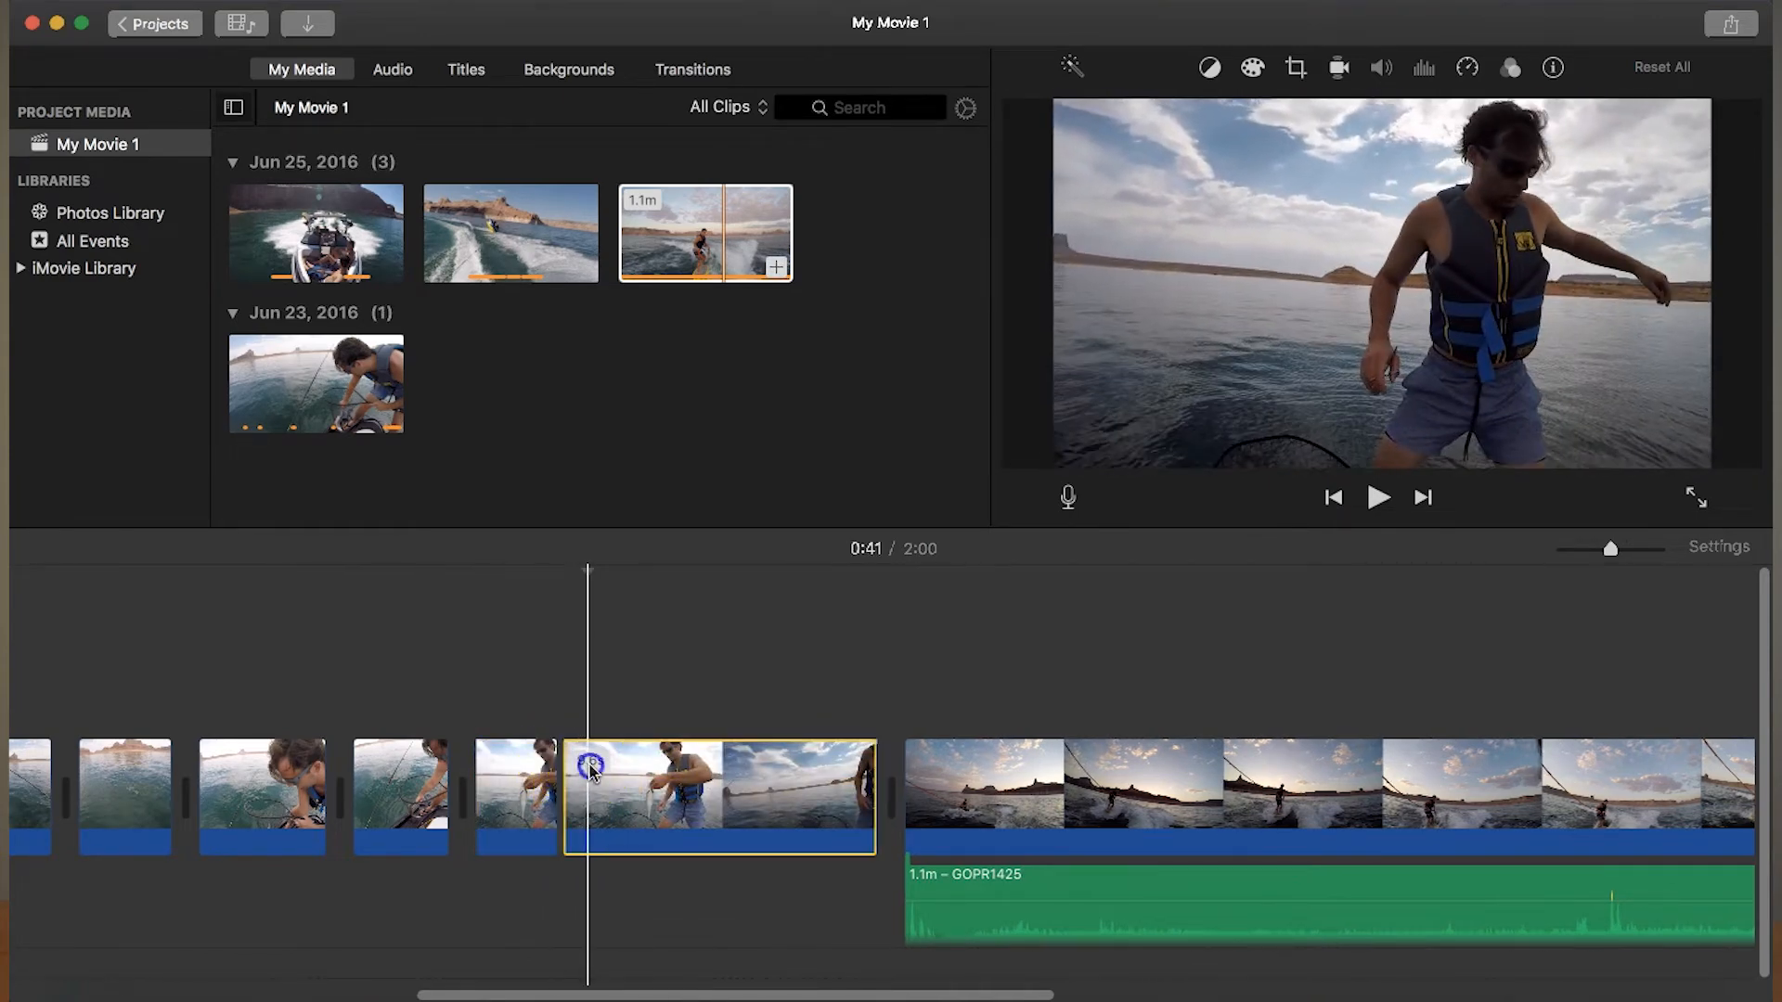
{"action": "right_click", "coordinate": [591, 770]}
{"action": "left_click", "coordinate": [650, 767]}
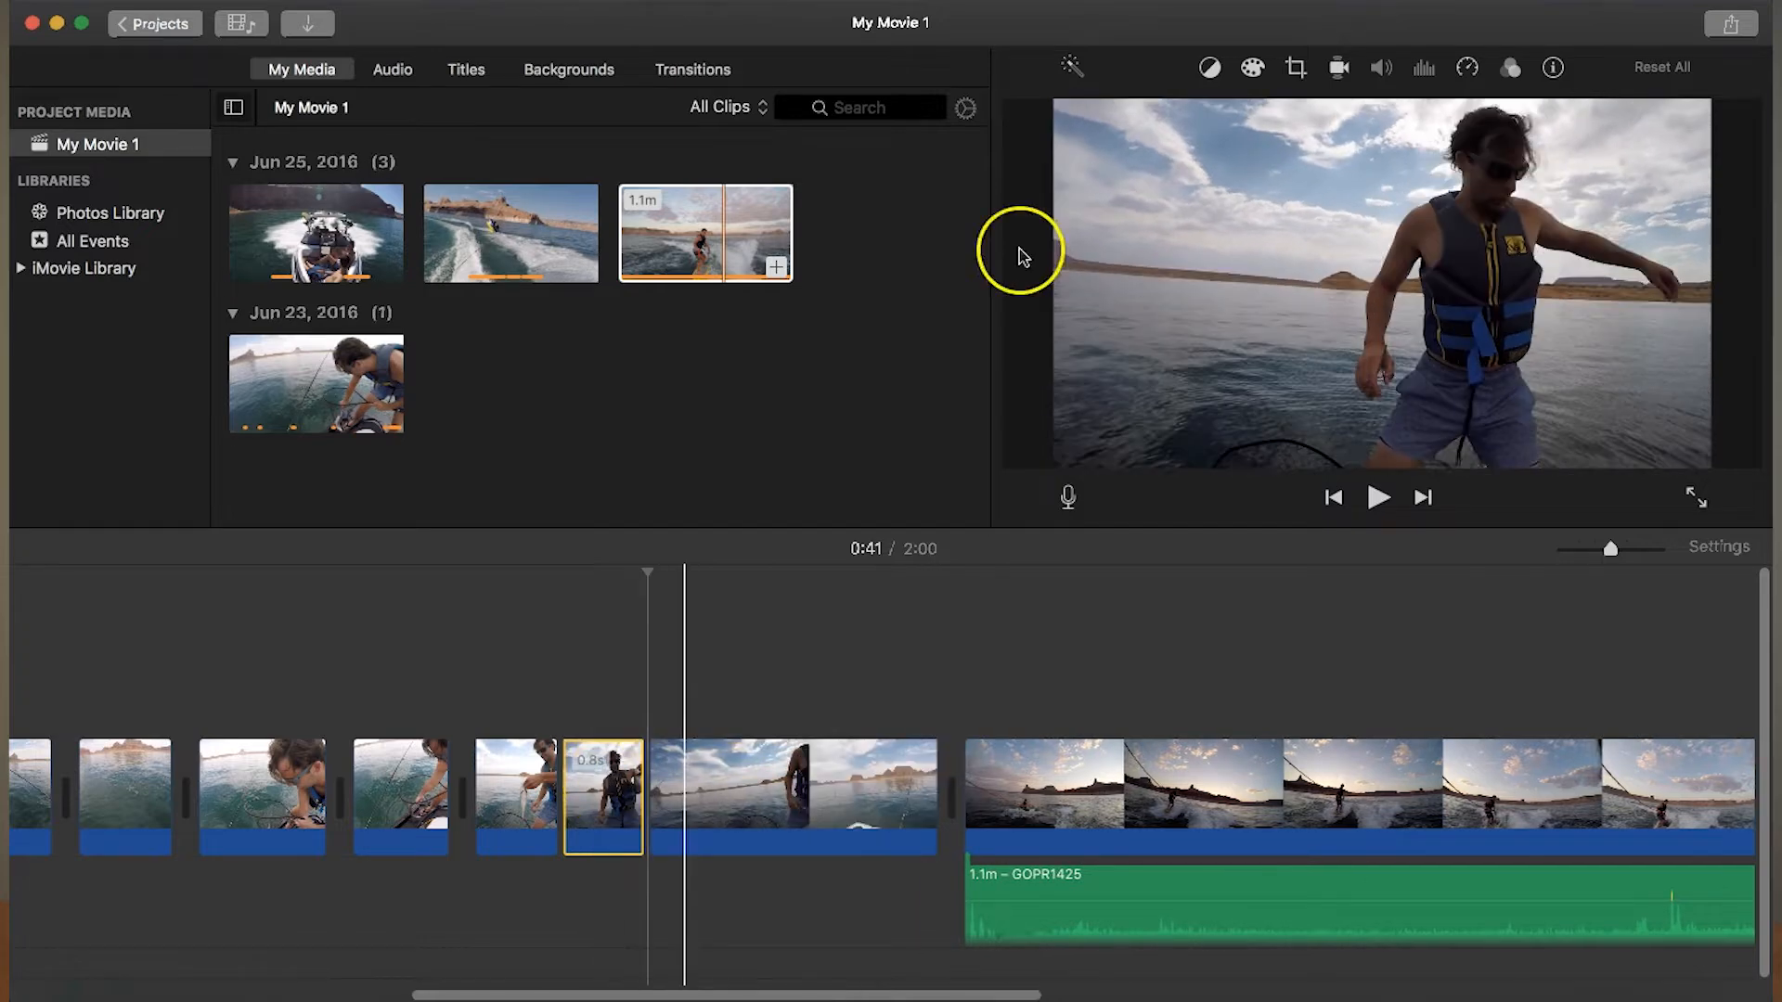
- Slow the isolated fish-holding segment to 25% speed and play it back
{"action": "left_click", "coordinate": [1474, 78]}
{"action": "left_click", "coordinate": [1176, 114]}
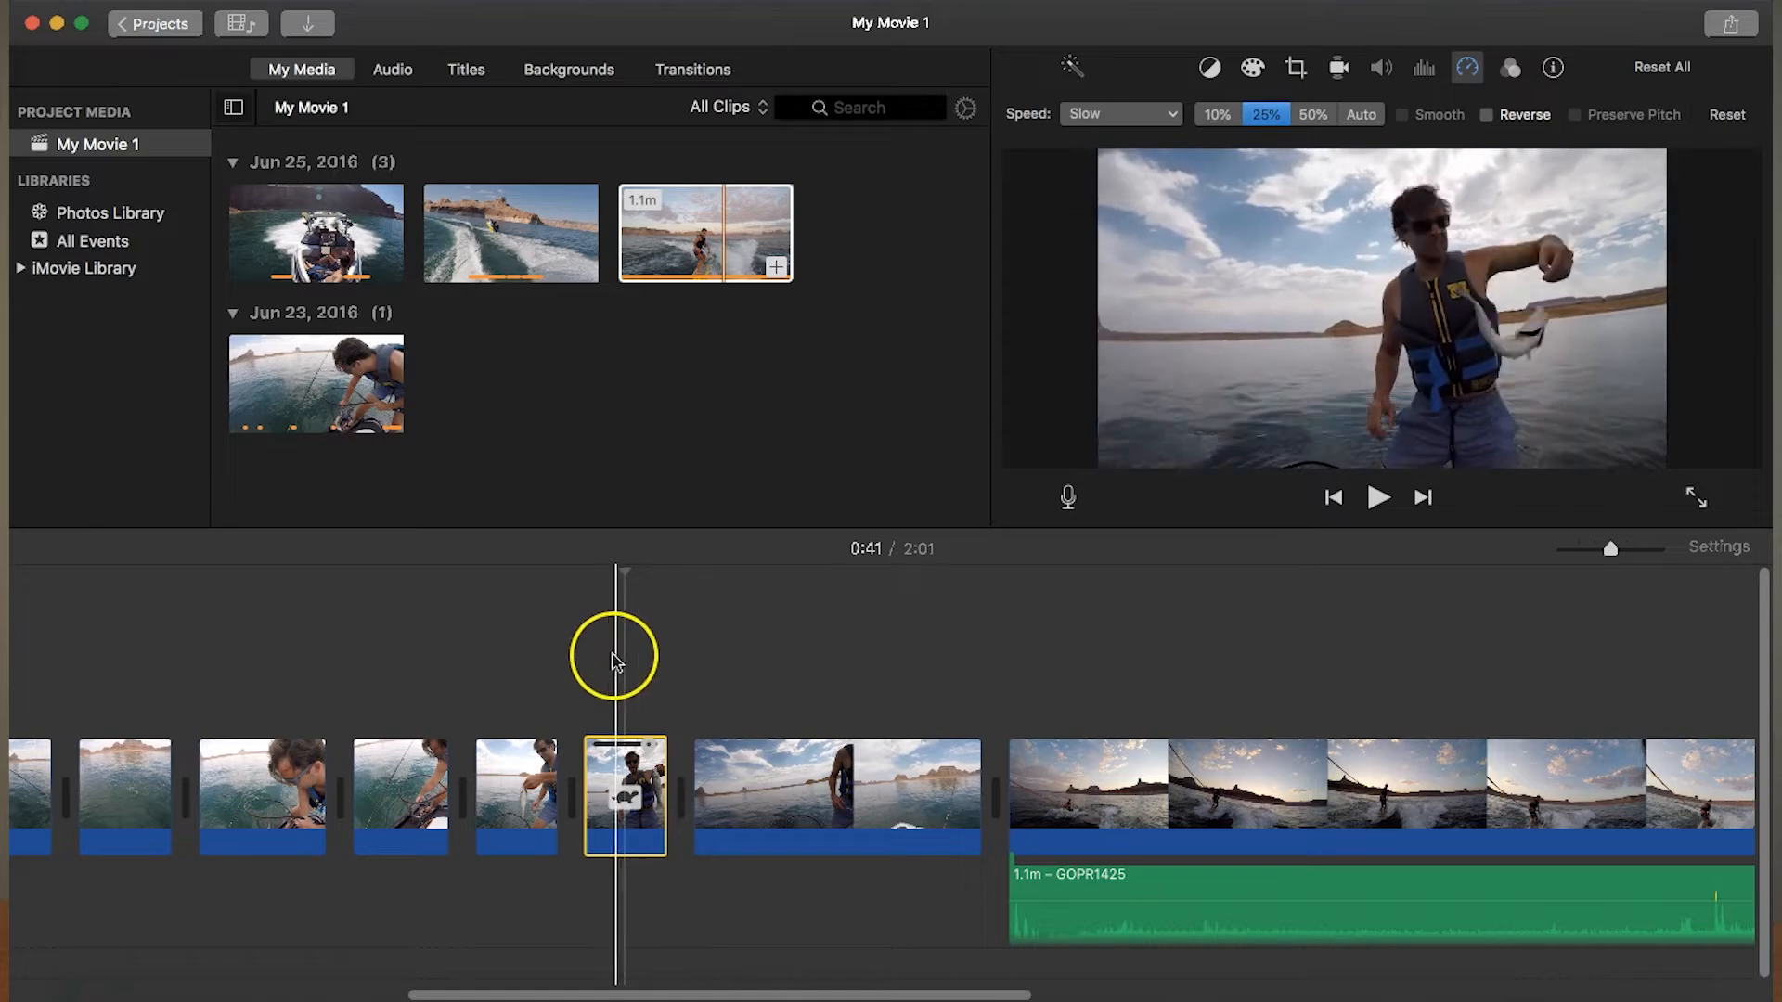
{"action": "left_click", "coordinate": [508, 663]}
{"action": "key", "text": "space"}
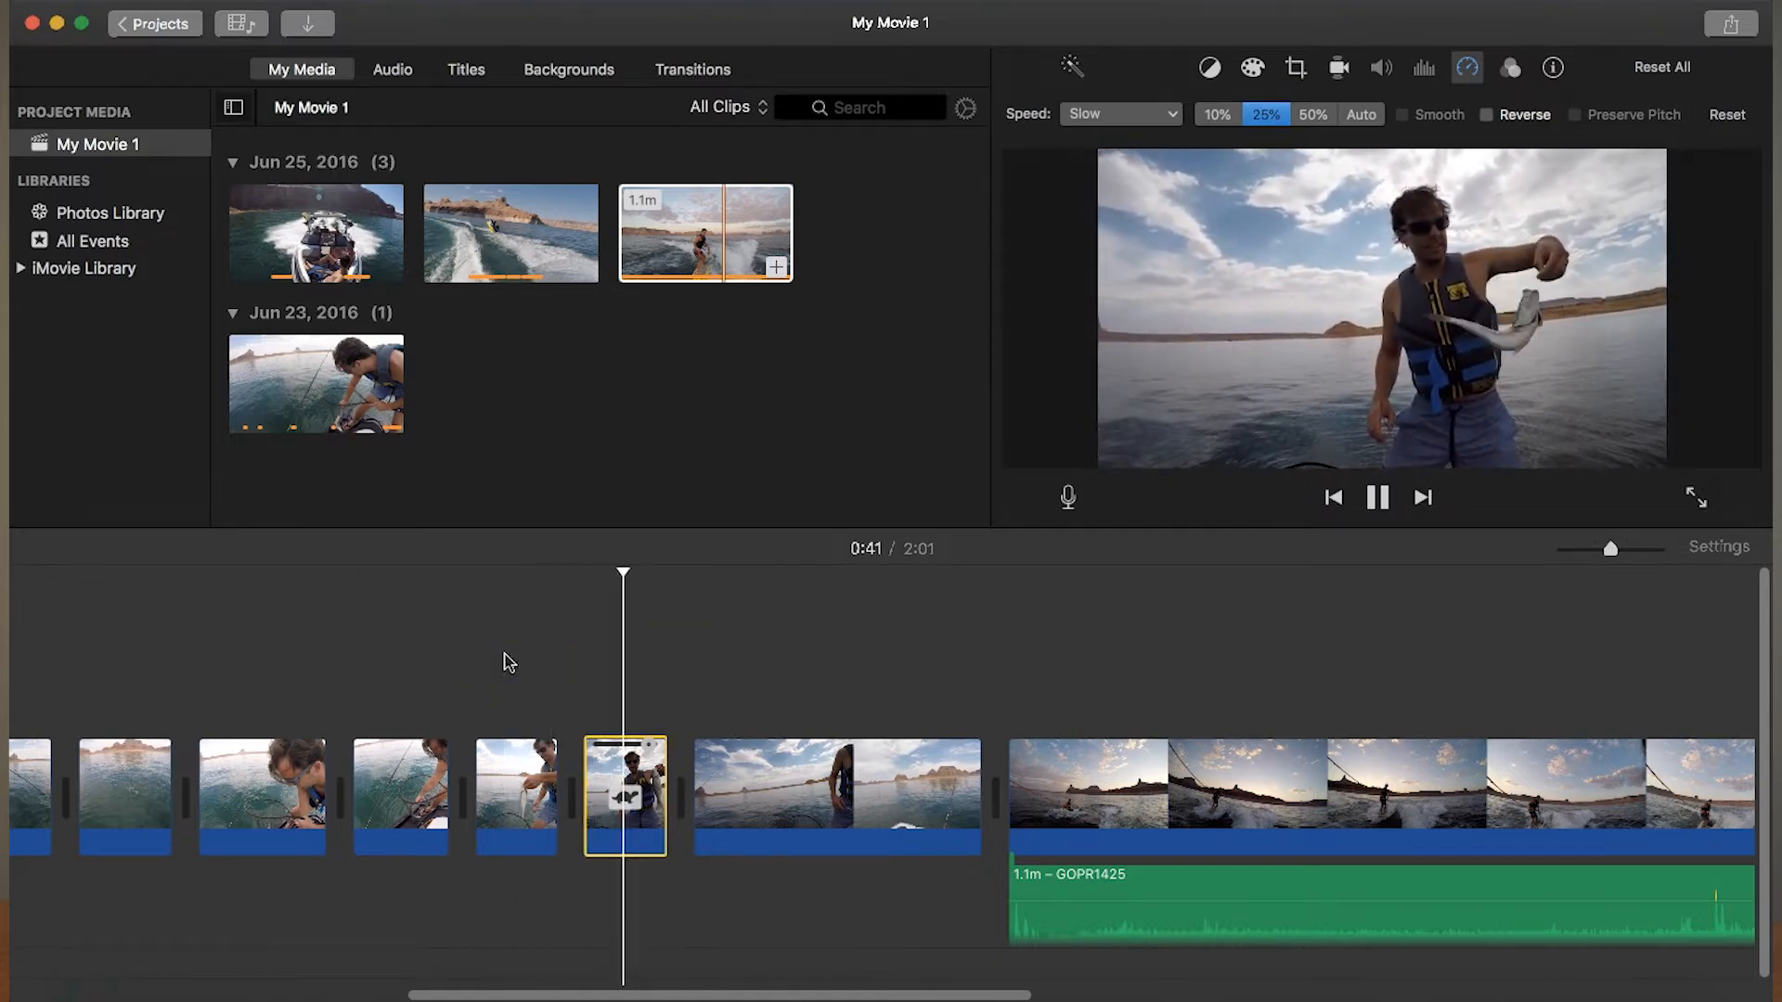
- Reduce the fish-holding segment's speed to 10% and play it back from the preceding segment
{"action": "left_click", "coordinate": [1522, 117]}
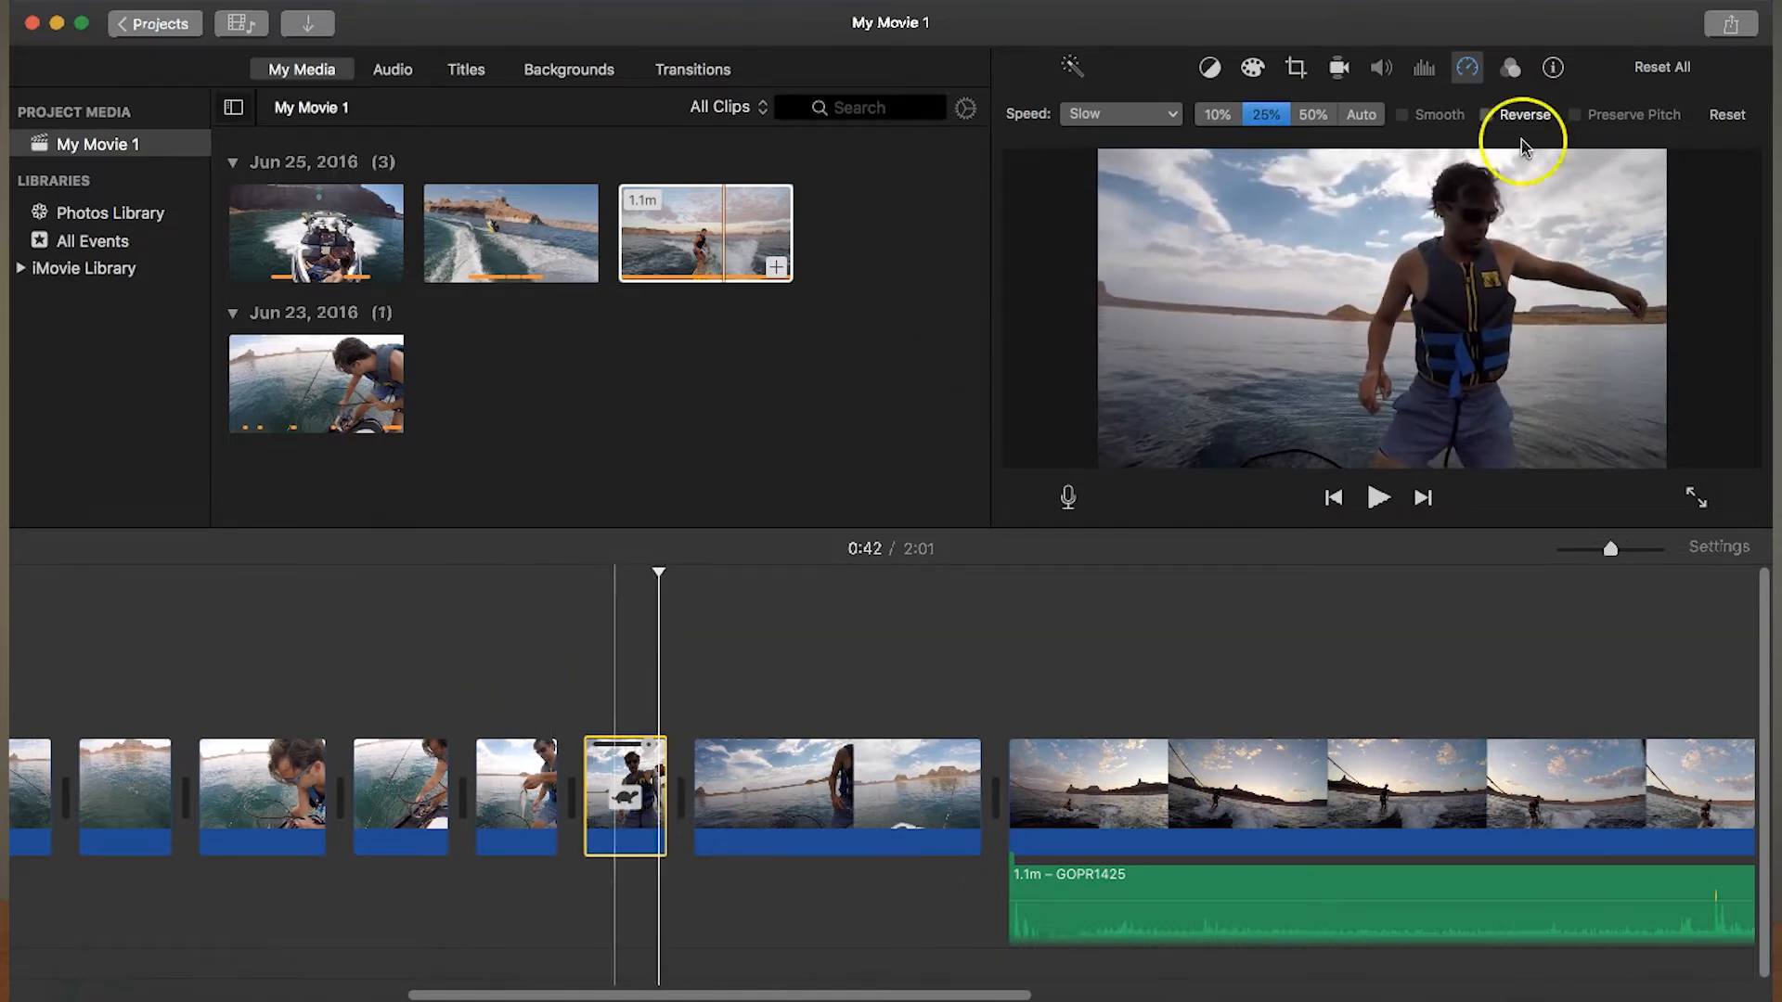
{"action": "left_click", "coordinate": [1217, 114]}
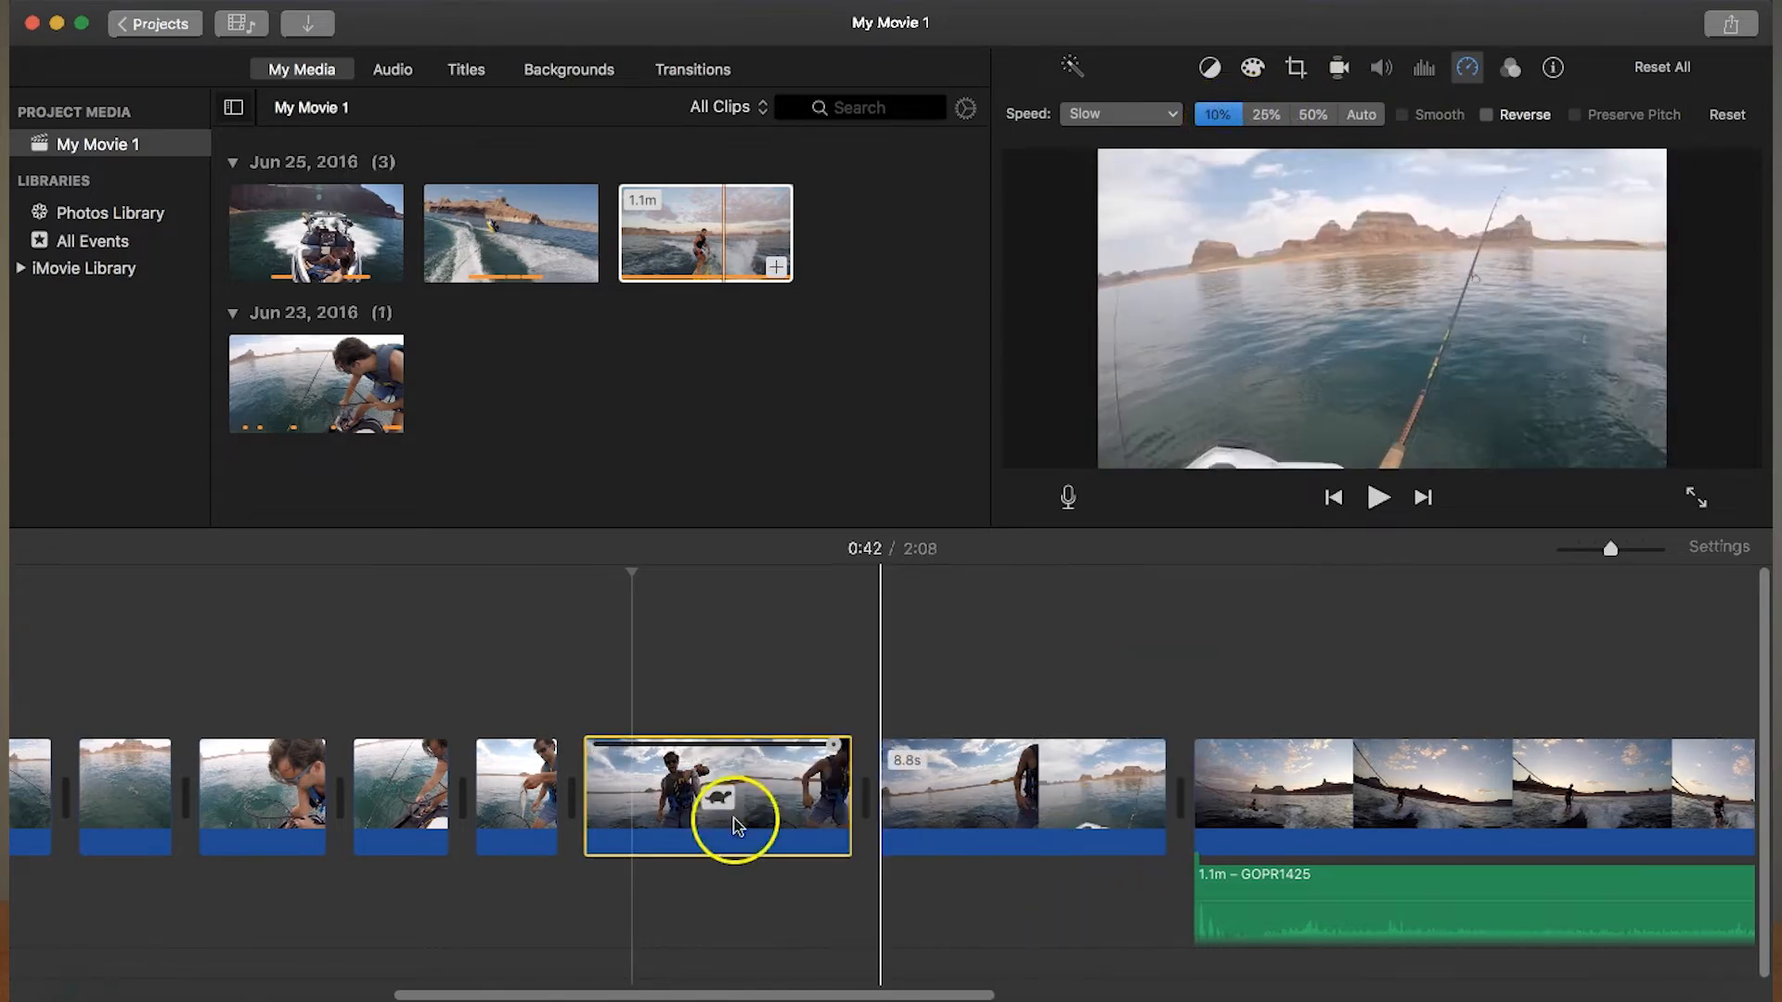
{"action": "left_click", "coordinate": [517, 753]}
{"action": "key", "text": "space"}
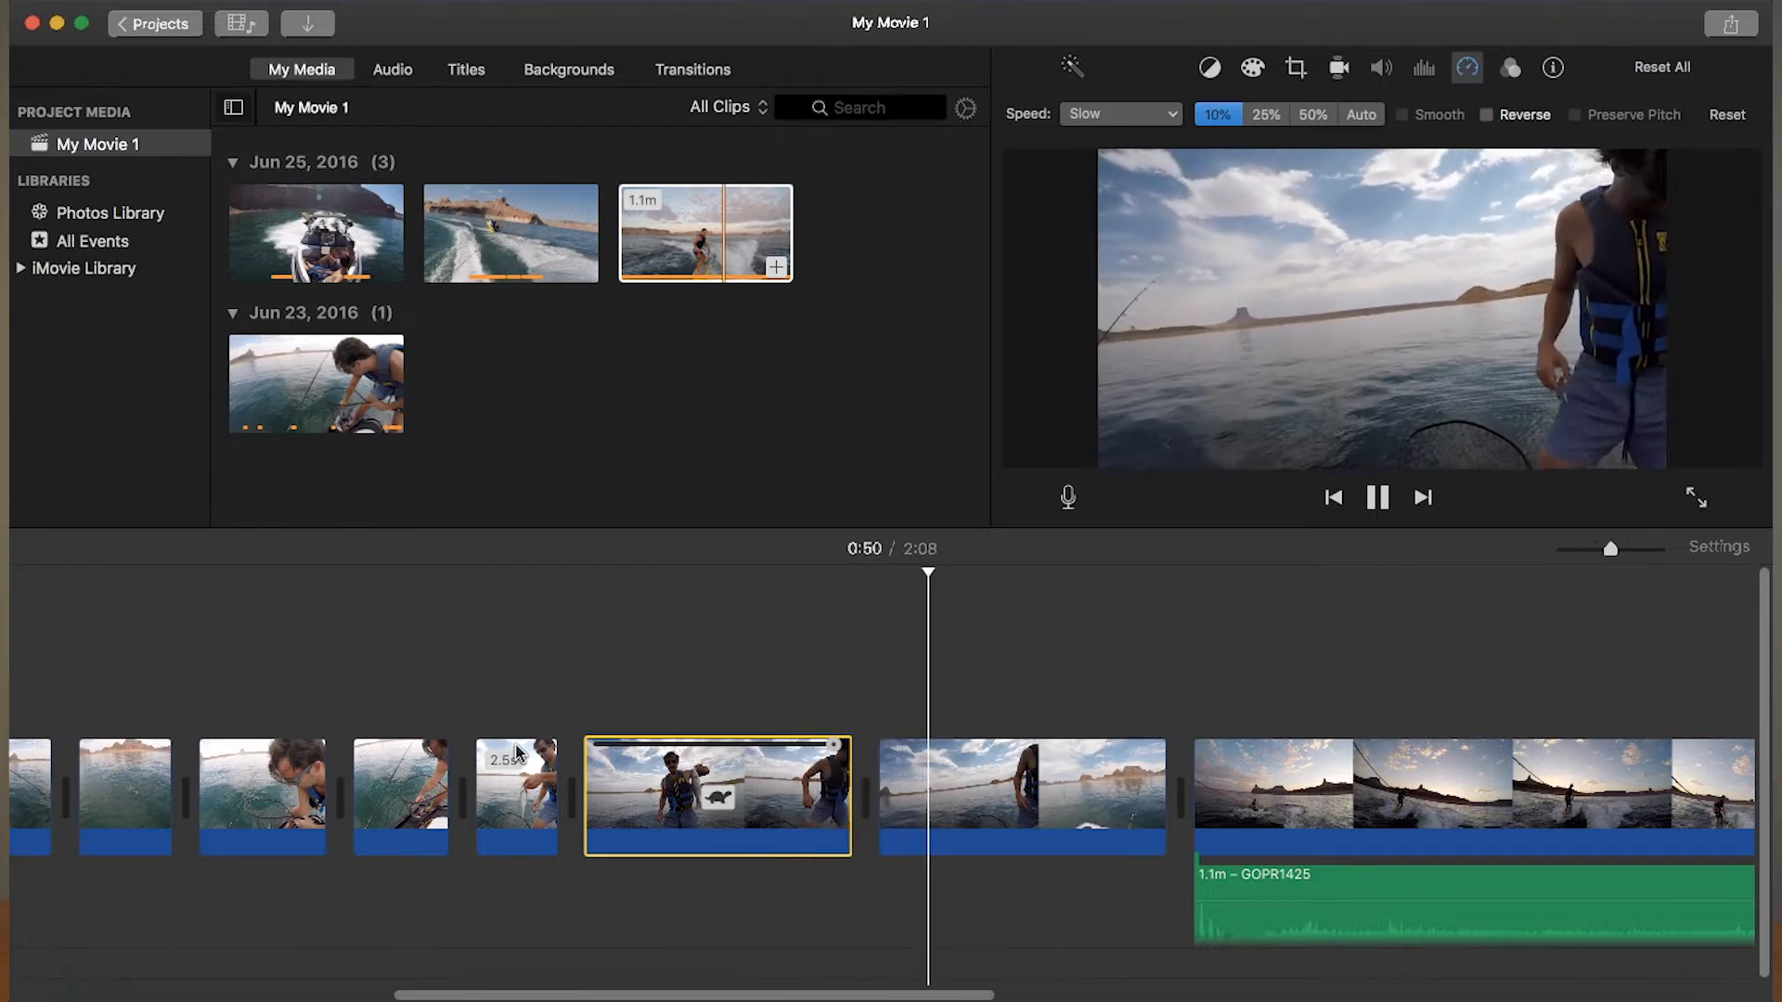
{"action": "key", "text": "space"}
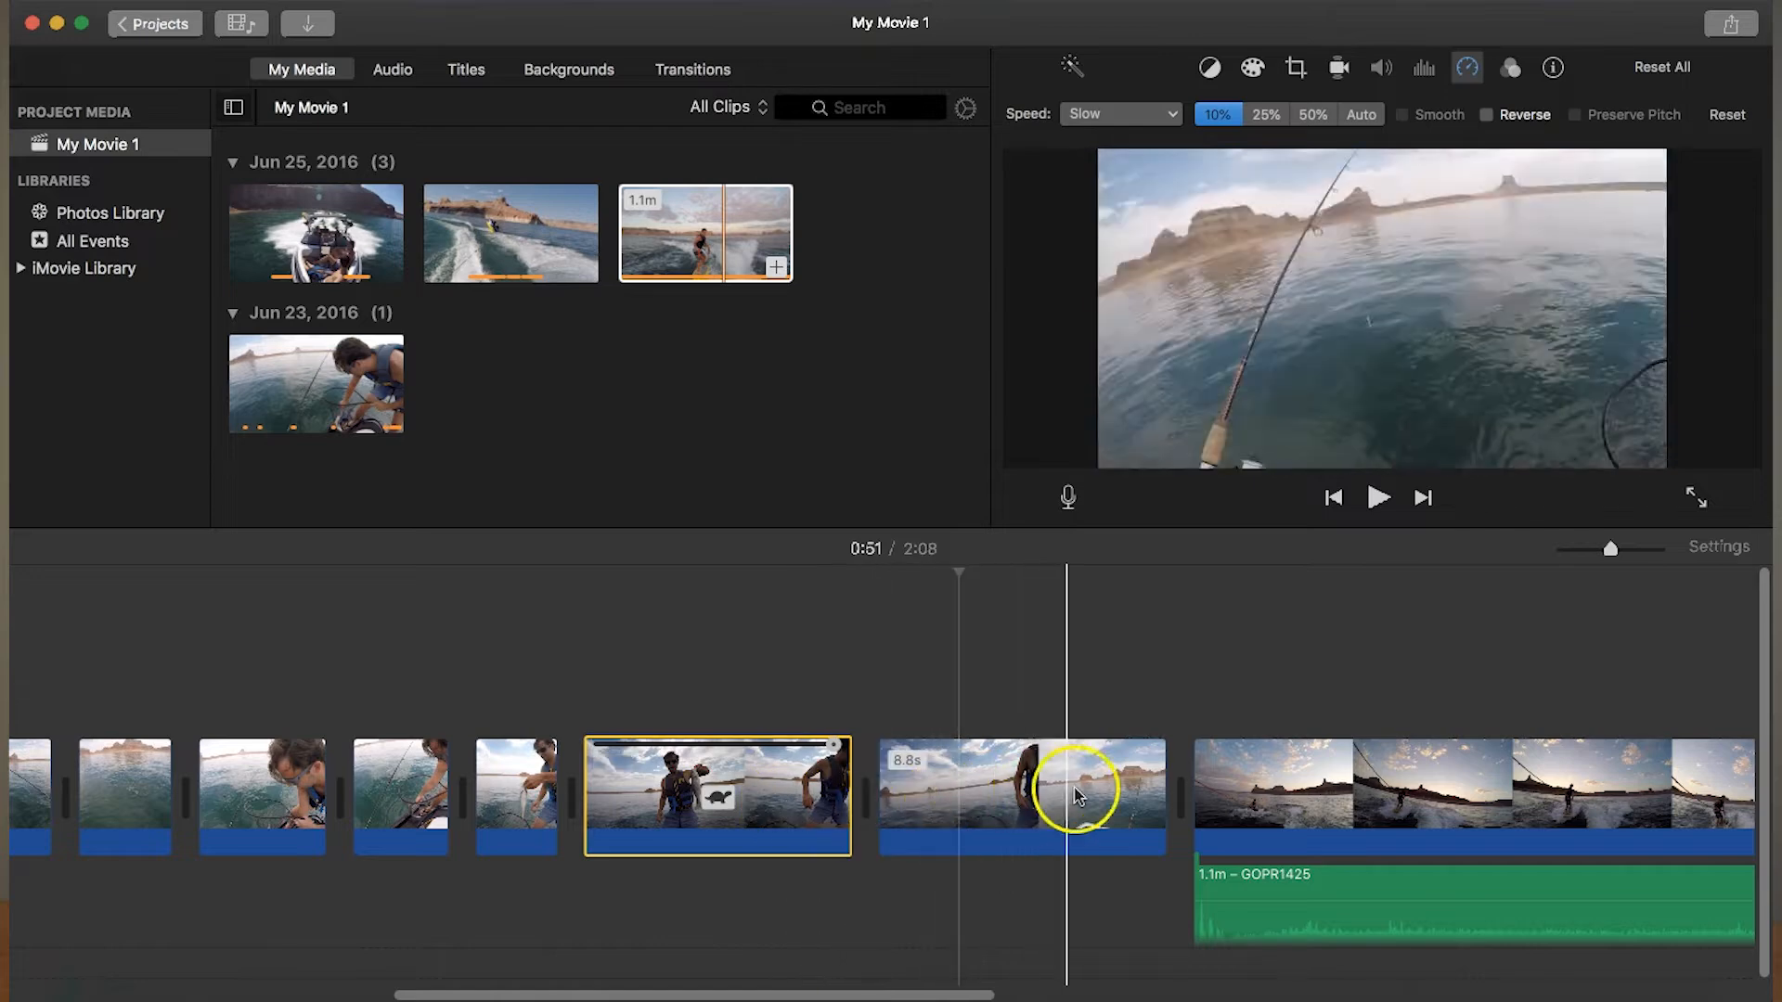
- Trim about 7 s off the end of the last fishing segment and delete the wakeboarding clip's detached audio
{"action": "left_click", "coordinate": [951, 787]}
{"action": "left_click_drag", "start_coordinate": [1162, 780], "coordinate": [956, 778]}
{"action": "left_click", "coordinate": [1107, 880]}
{"action": "key", "text": "Delete"}
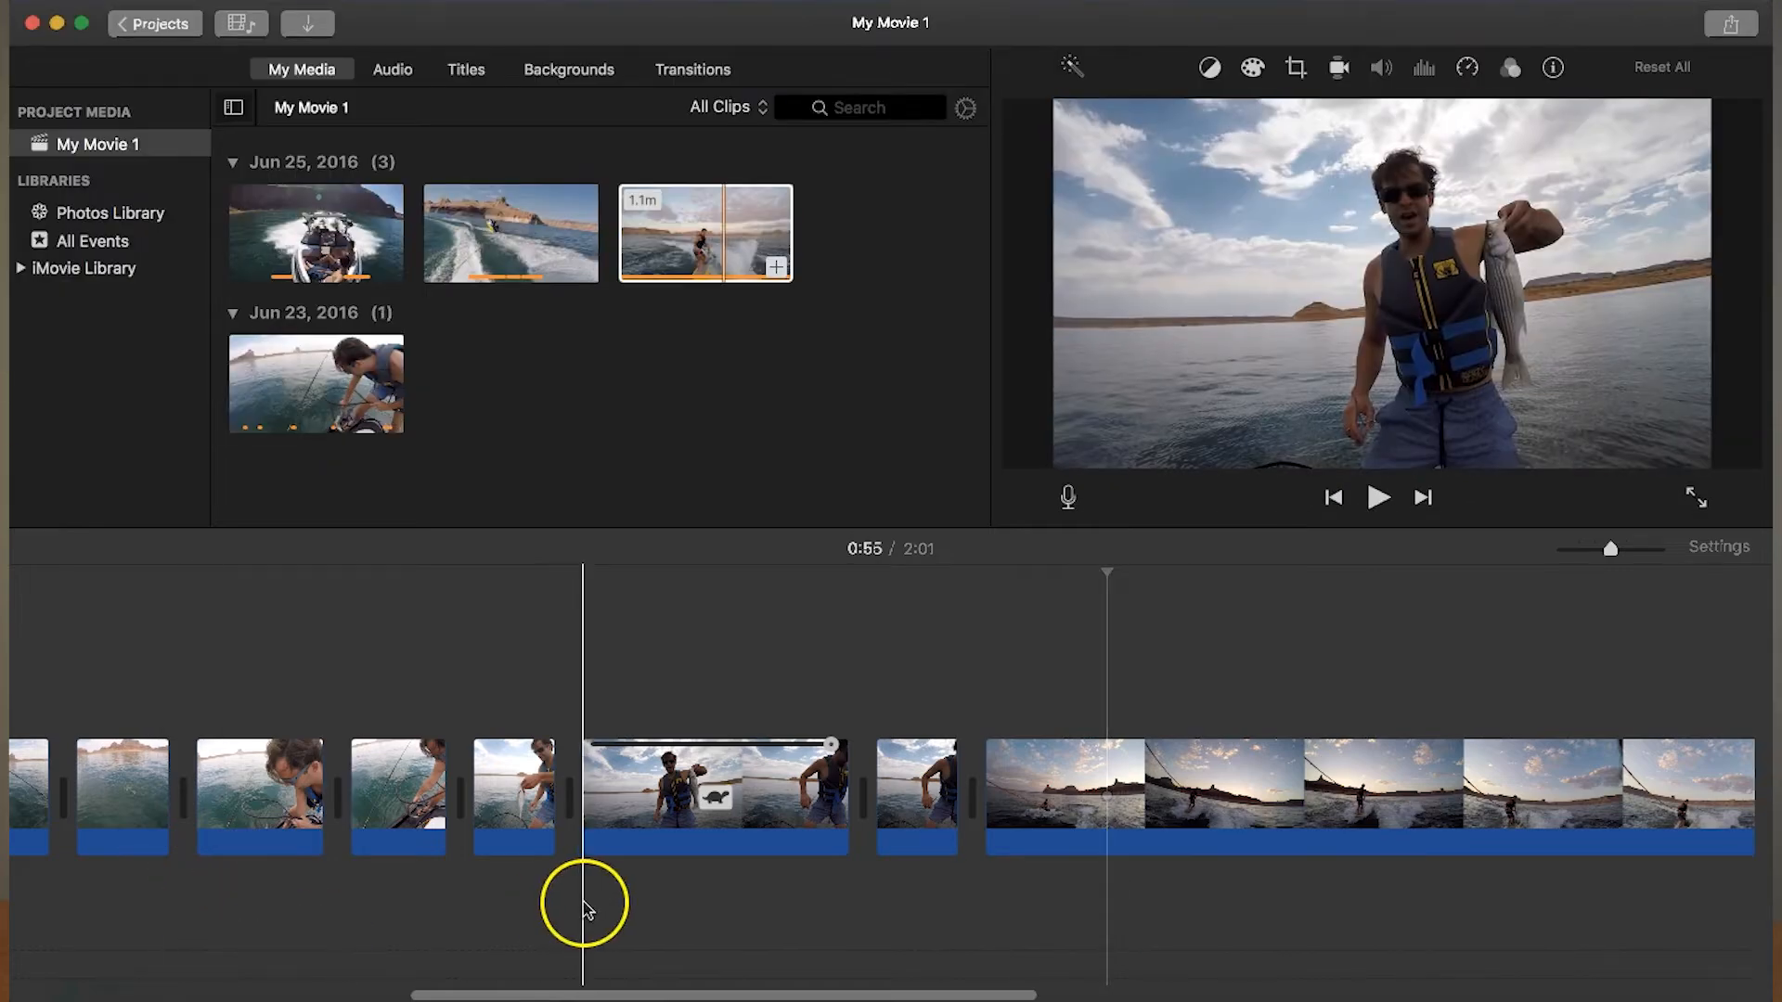
- Play back the edited fishing sequence up to its last segment
{"action": "scroll", "coordinate": [585, 905], "scroll_direction": "left", "scroll_amount": 5}
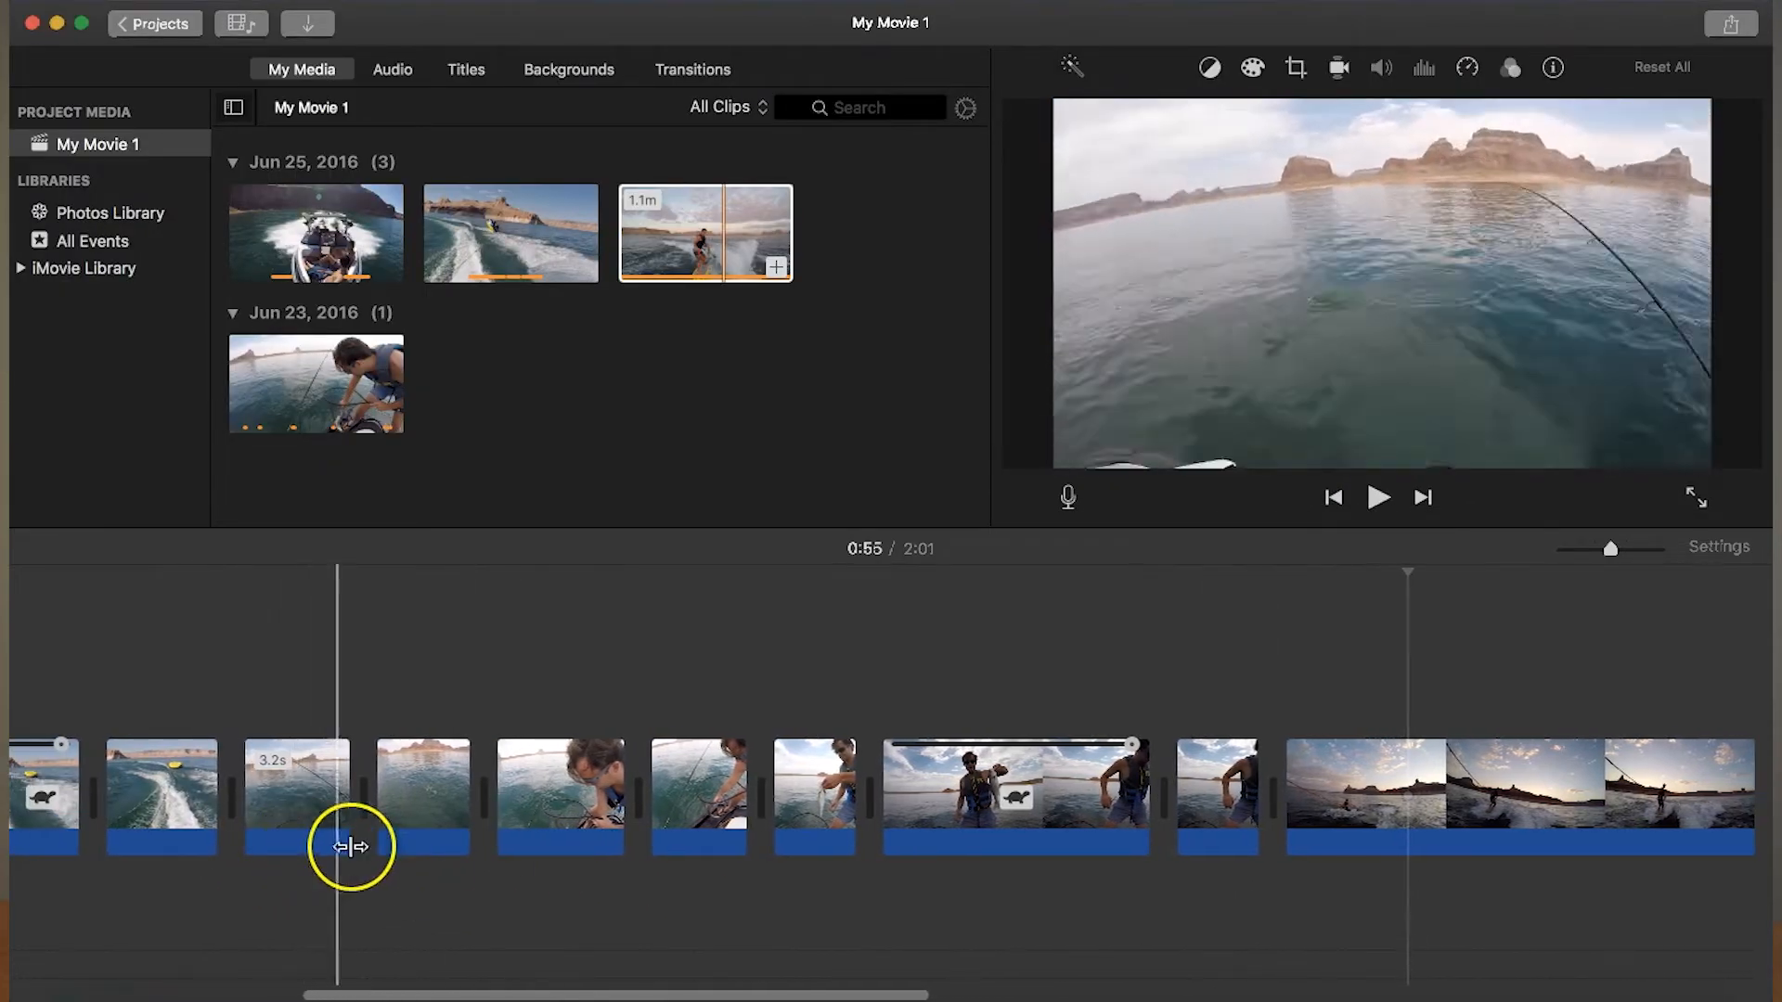
{"action": "key", "text": "space"}
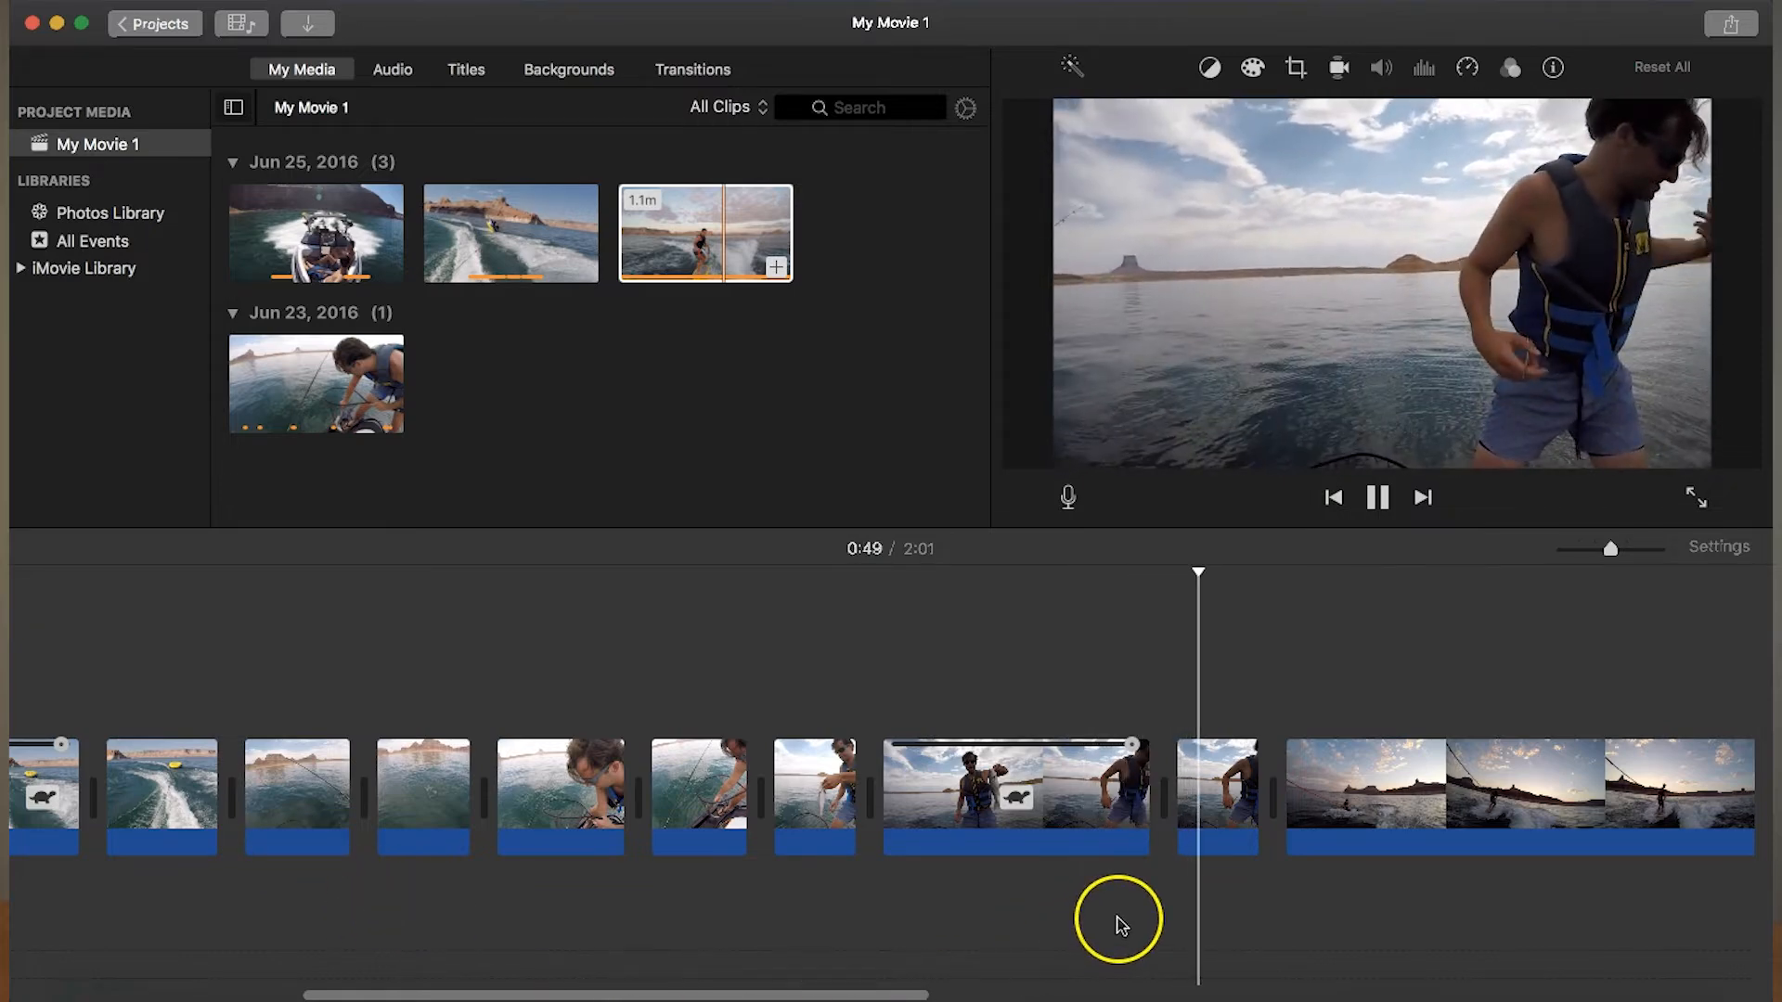
{"action": "key", "text": "space"}
- Split the wakeboarding clip at about 0:57 and 1:16, and delete the section between the cuts
{"action": "left_click_drag", "start_coordinate": [747, 995], "coordinate": [1135, 986]}
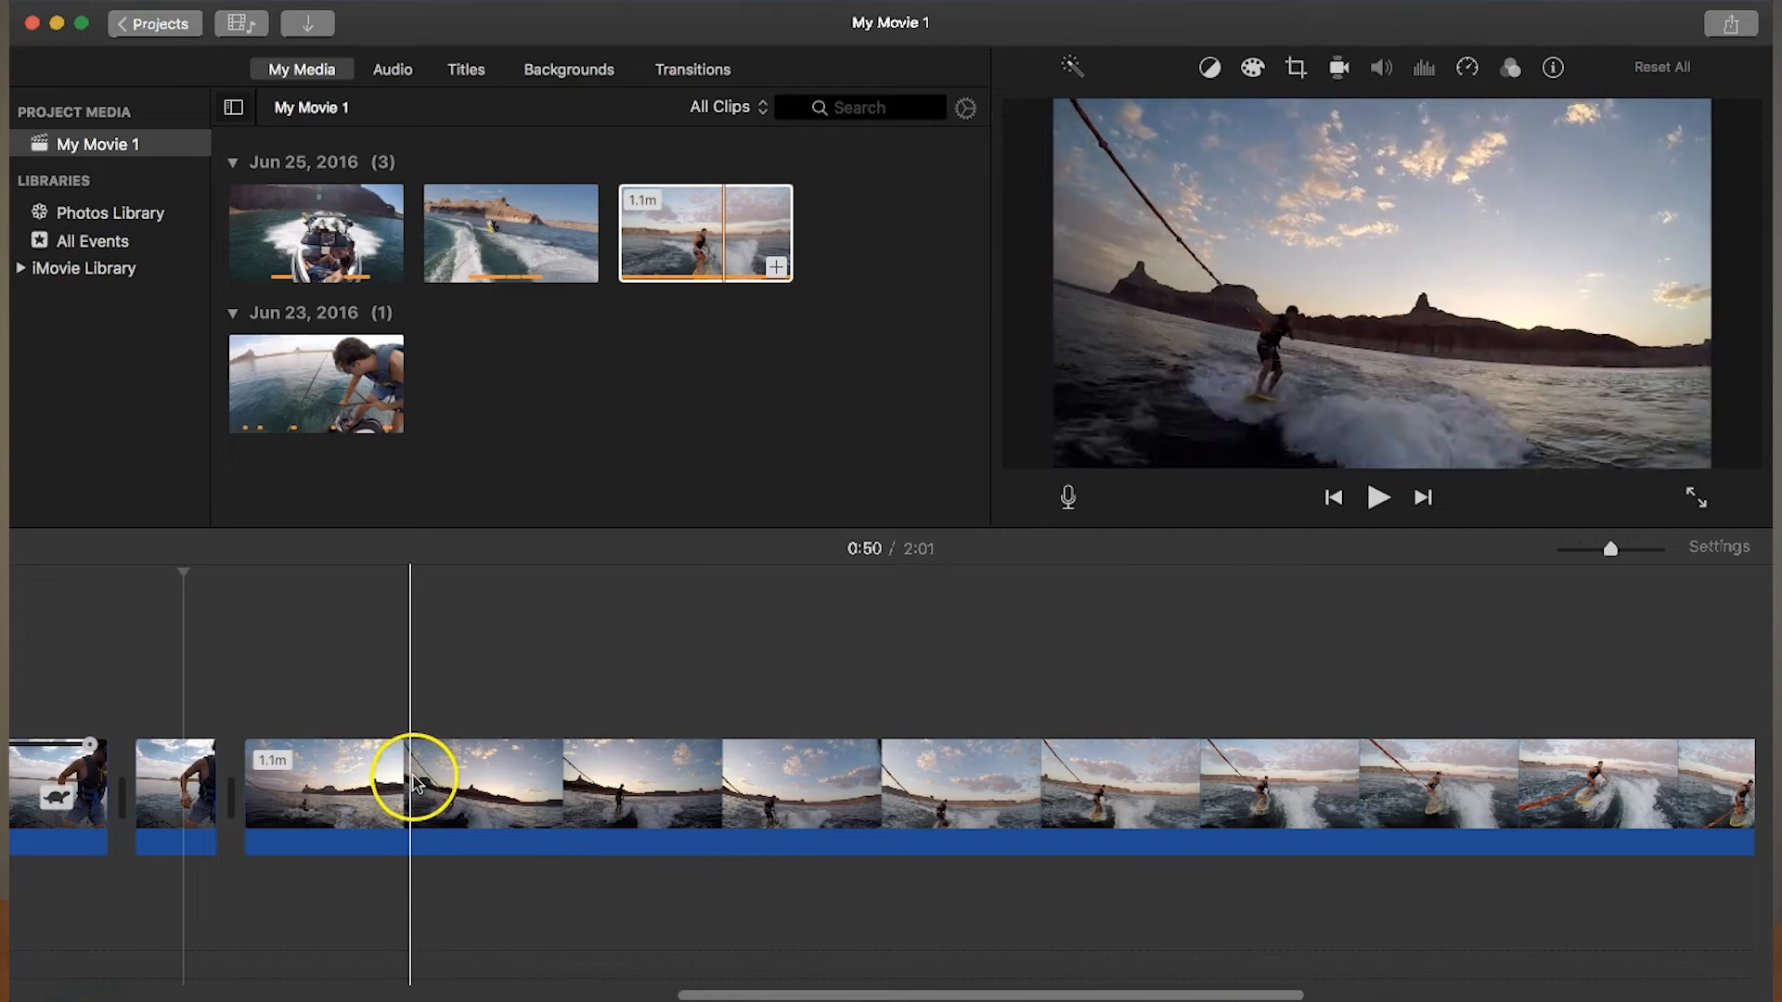
{"action": "left_click", "coordinate": [444, 778]}
{"action": "right_click", "coordinate": [444, 778]}
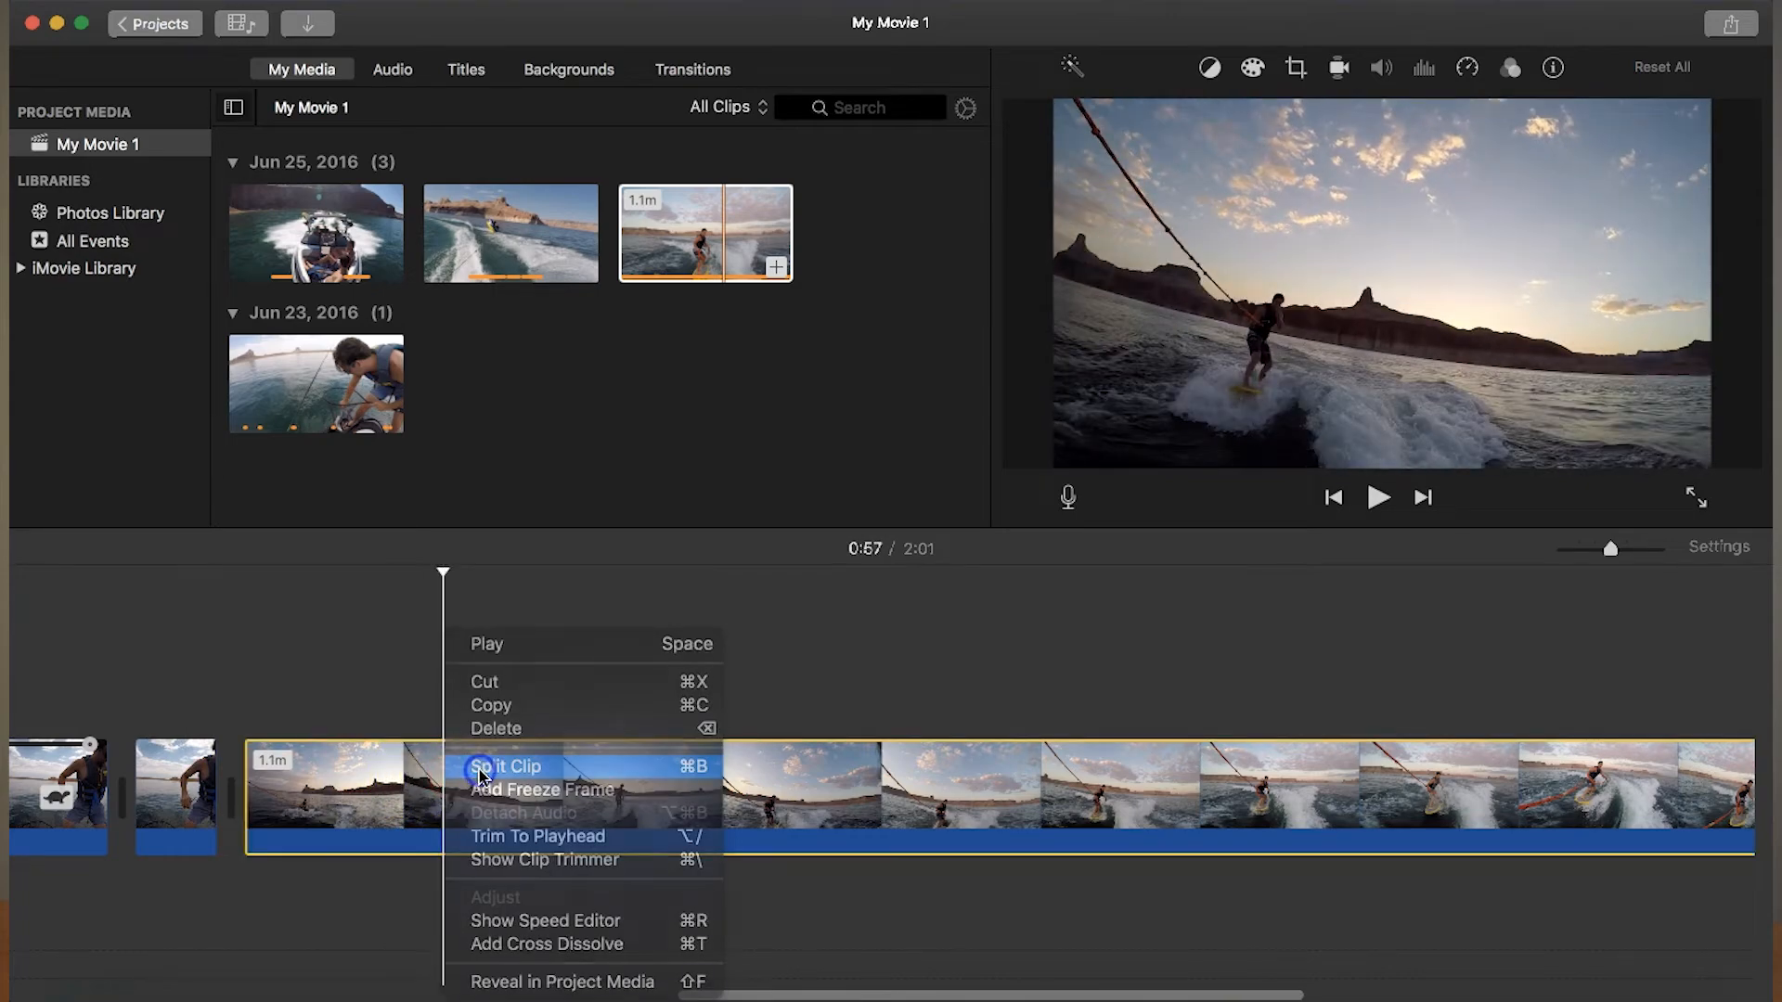
{"action": "left_click", "coordinate": [449, 764]}
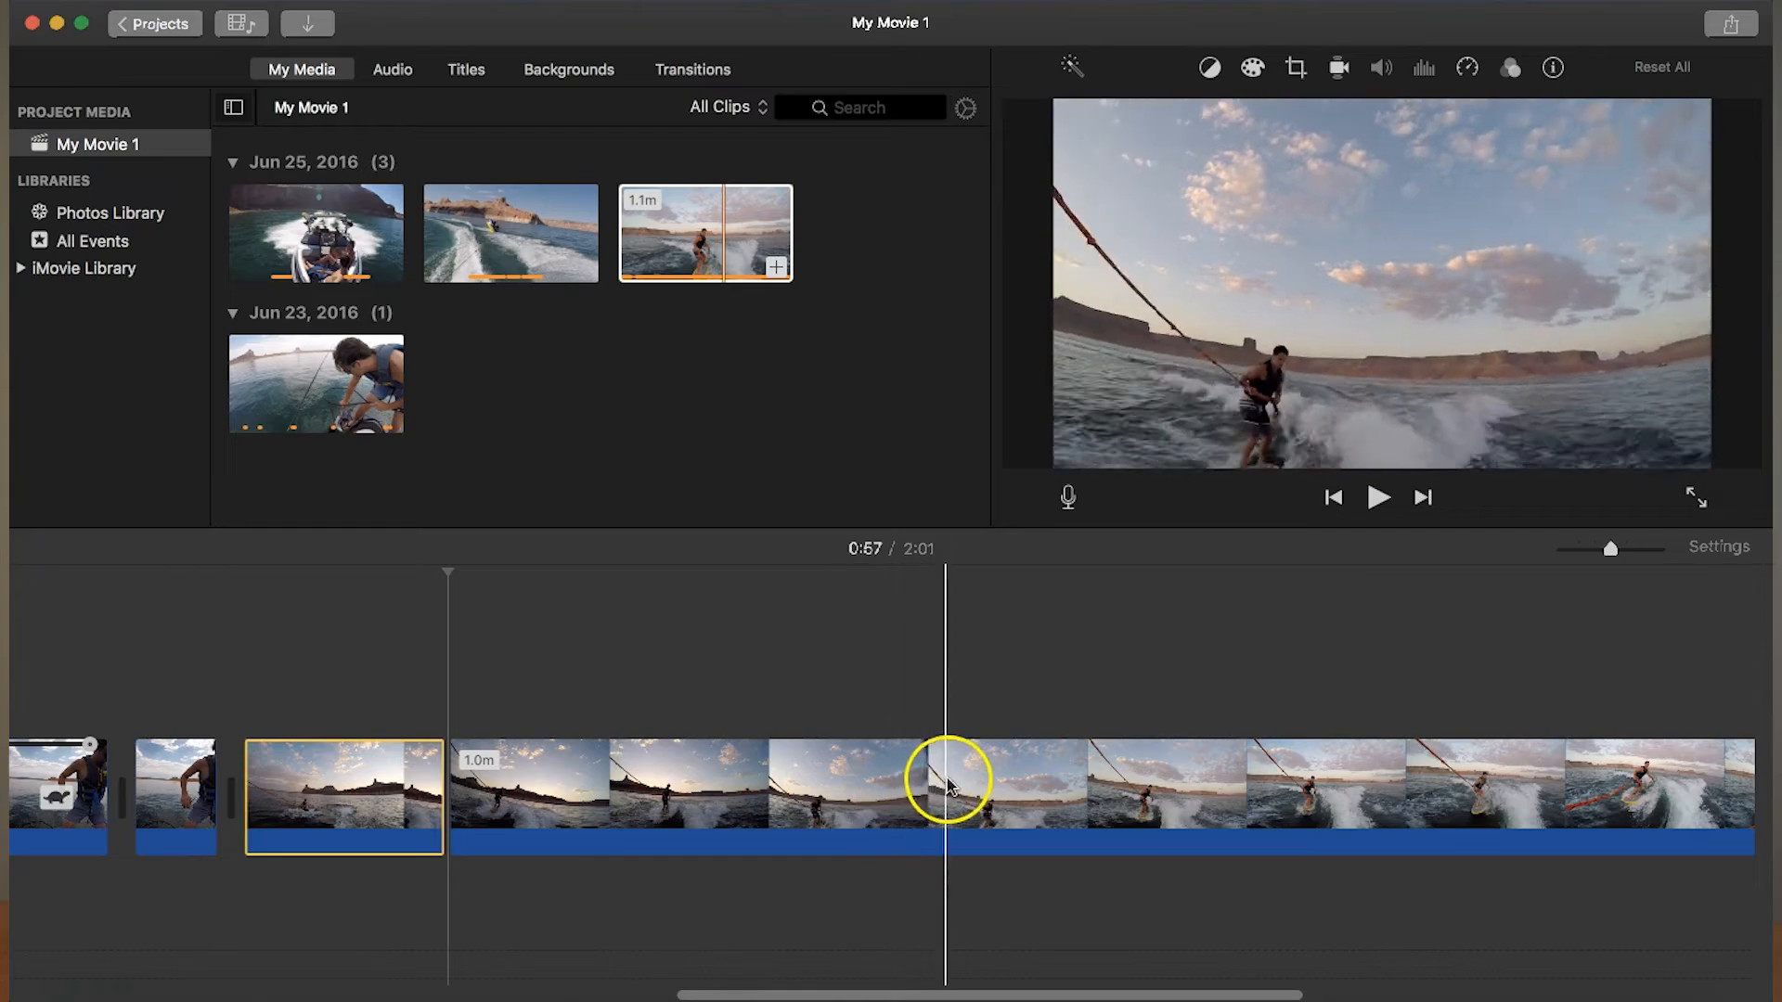
{"action": "left_click", "coordinate": [1056, 795]}
{"action": "right_click", "coordinate": [1059, 796]}
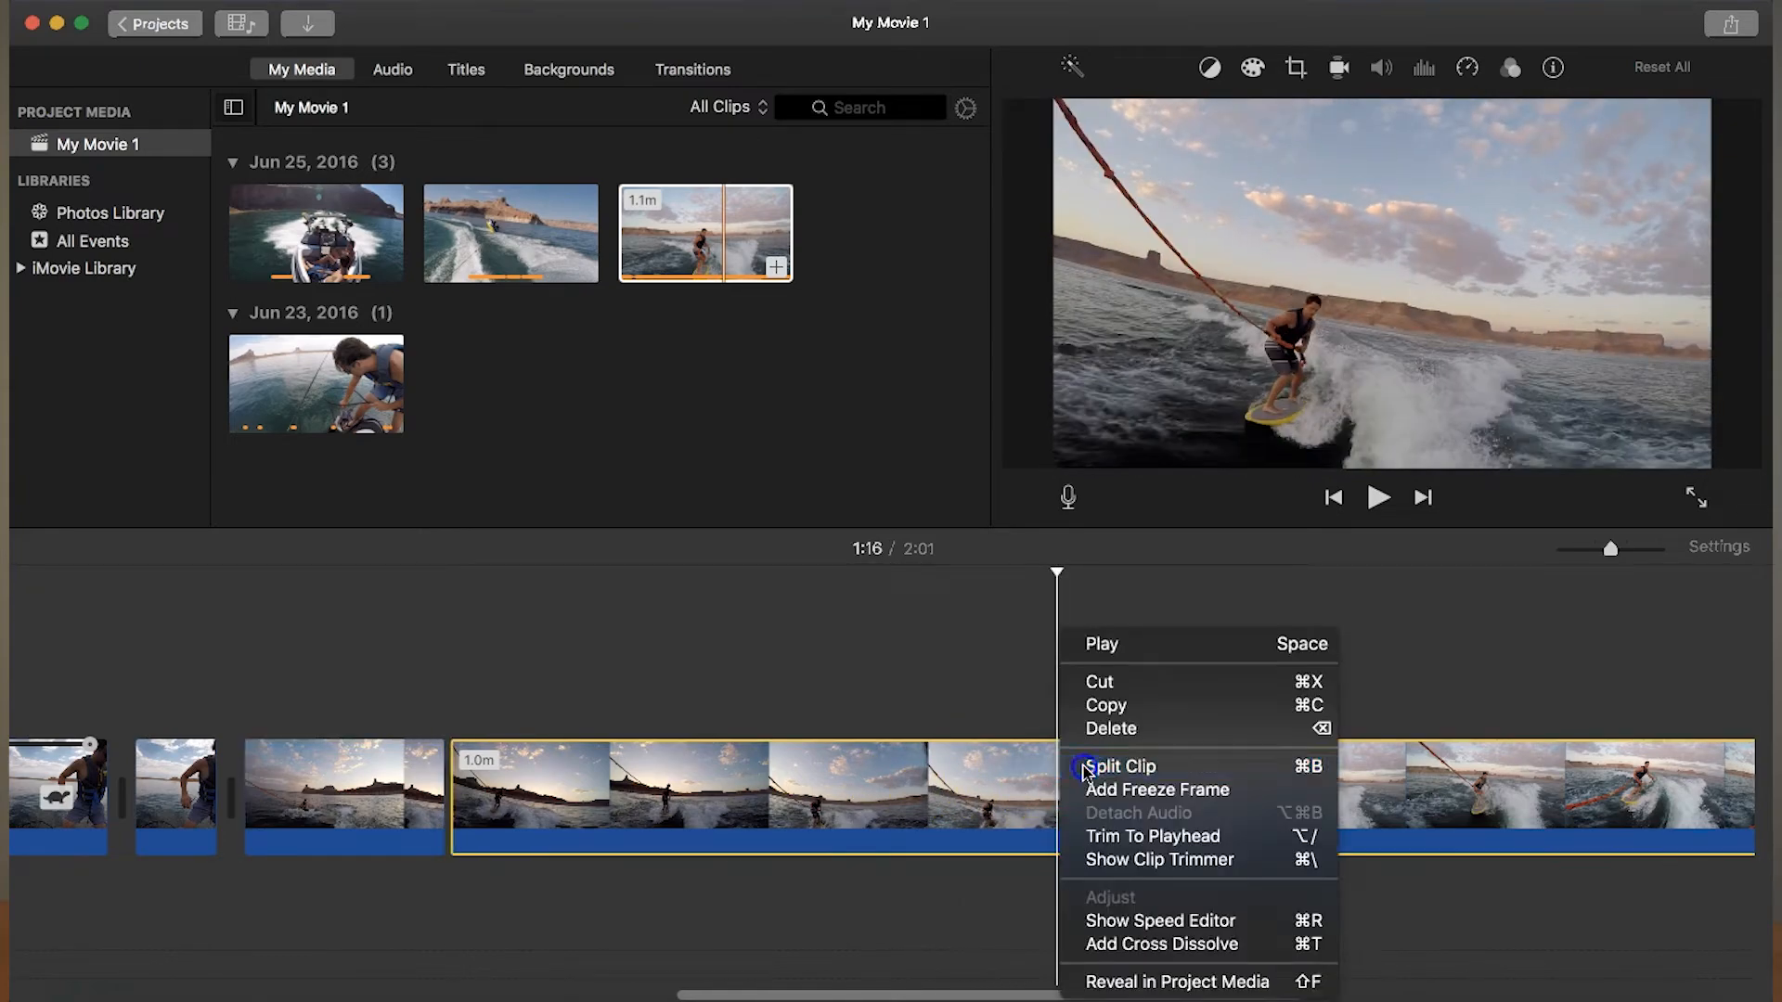
{"action": "left_click", "coordinate": [1084, 768]}
{"action": "key", "text": "Delete"}
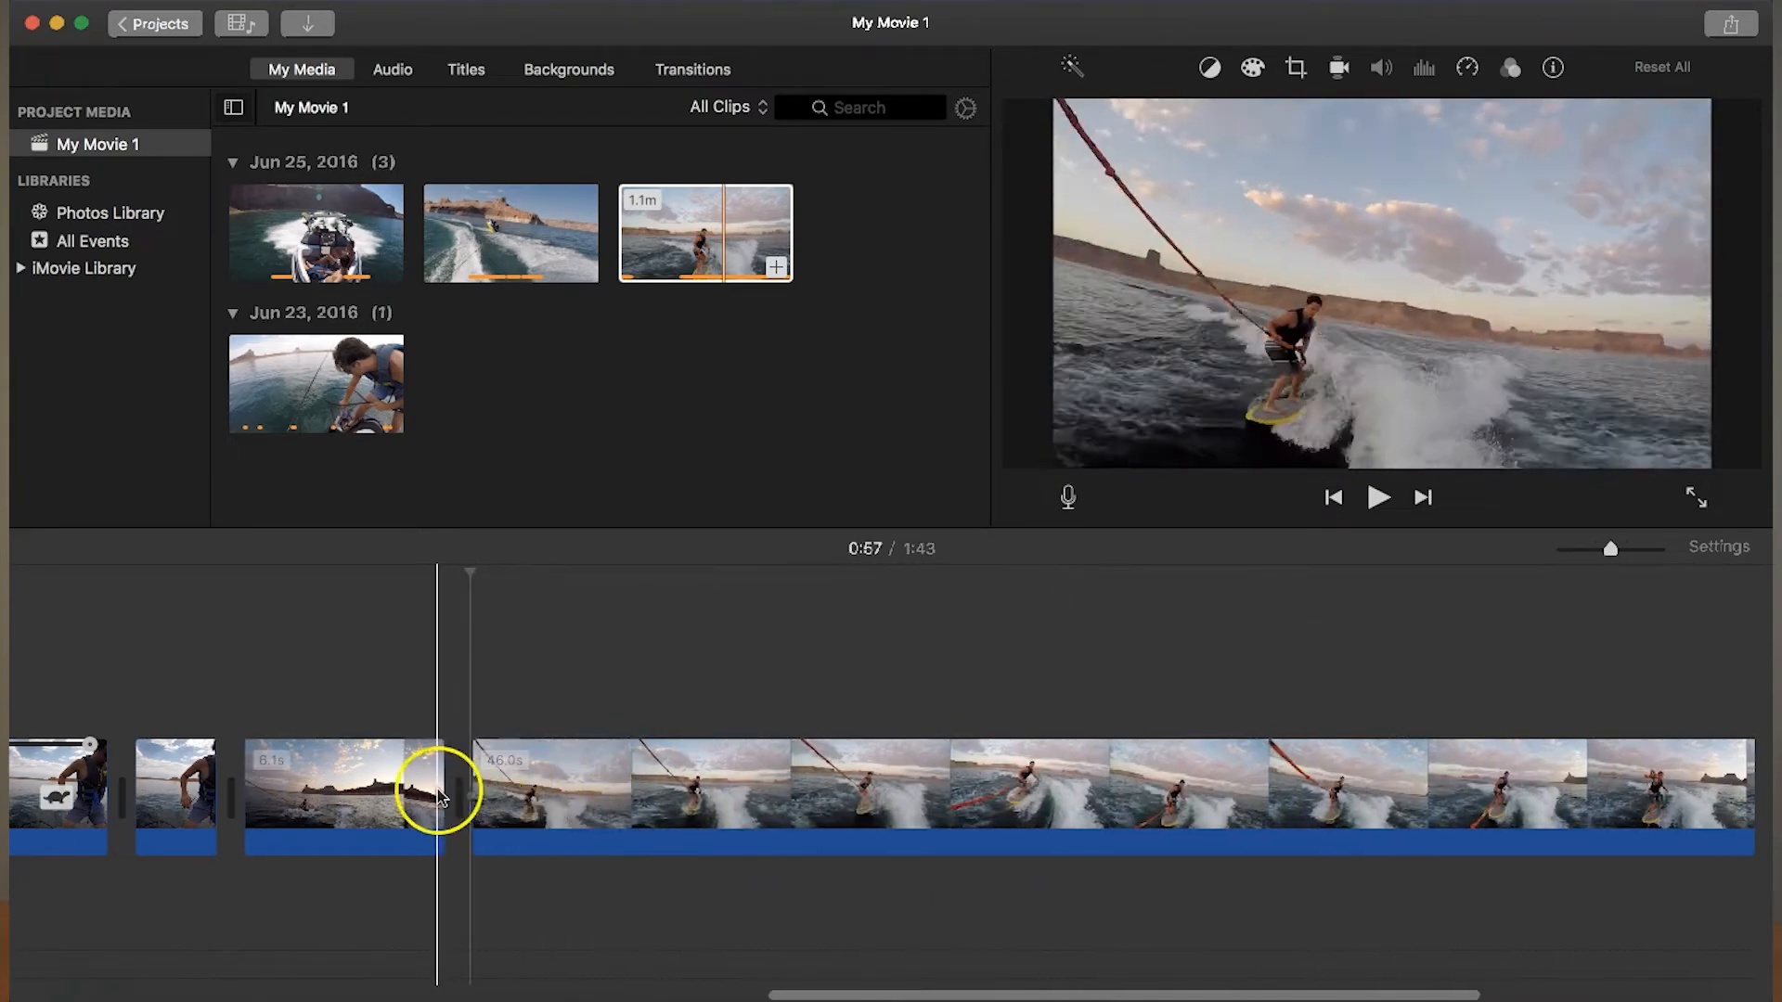
- Split the remaining wakeboarding clip at about 1:02 and 1:08, and delete the section between the cuts
{"action": "left_click", "coordinate": [645, 788]}
{"action": "right_click", "coordinate": [645, 788]}
{"action": "left_click", "coordinate": [681, 768]}
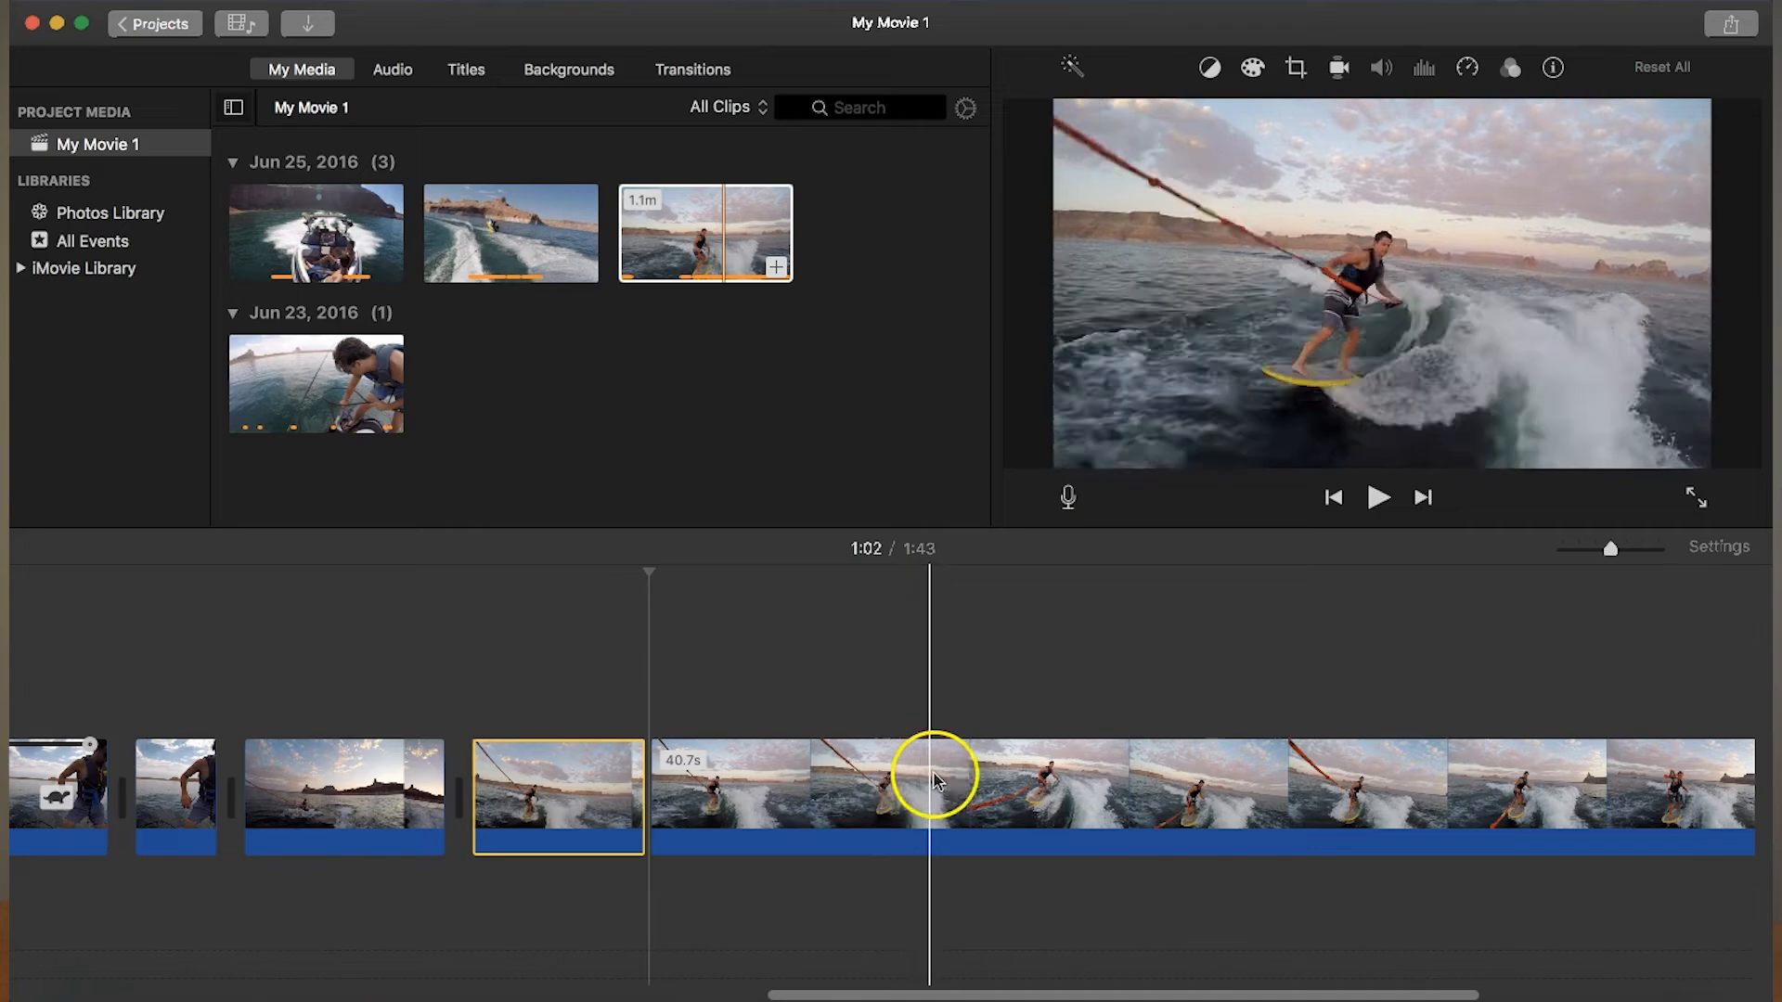
{"action": "left_click", "coordinate": [852, 782]}
{"action": "right_click", "coordinate": [852, 783]}
{"action": "left_click", "coordinate": [905, 764]}
{"action": "left_click", "coordinate": [761, 787]}
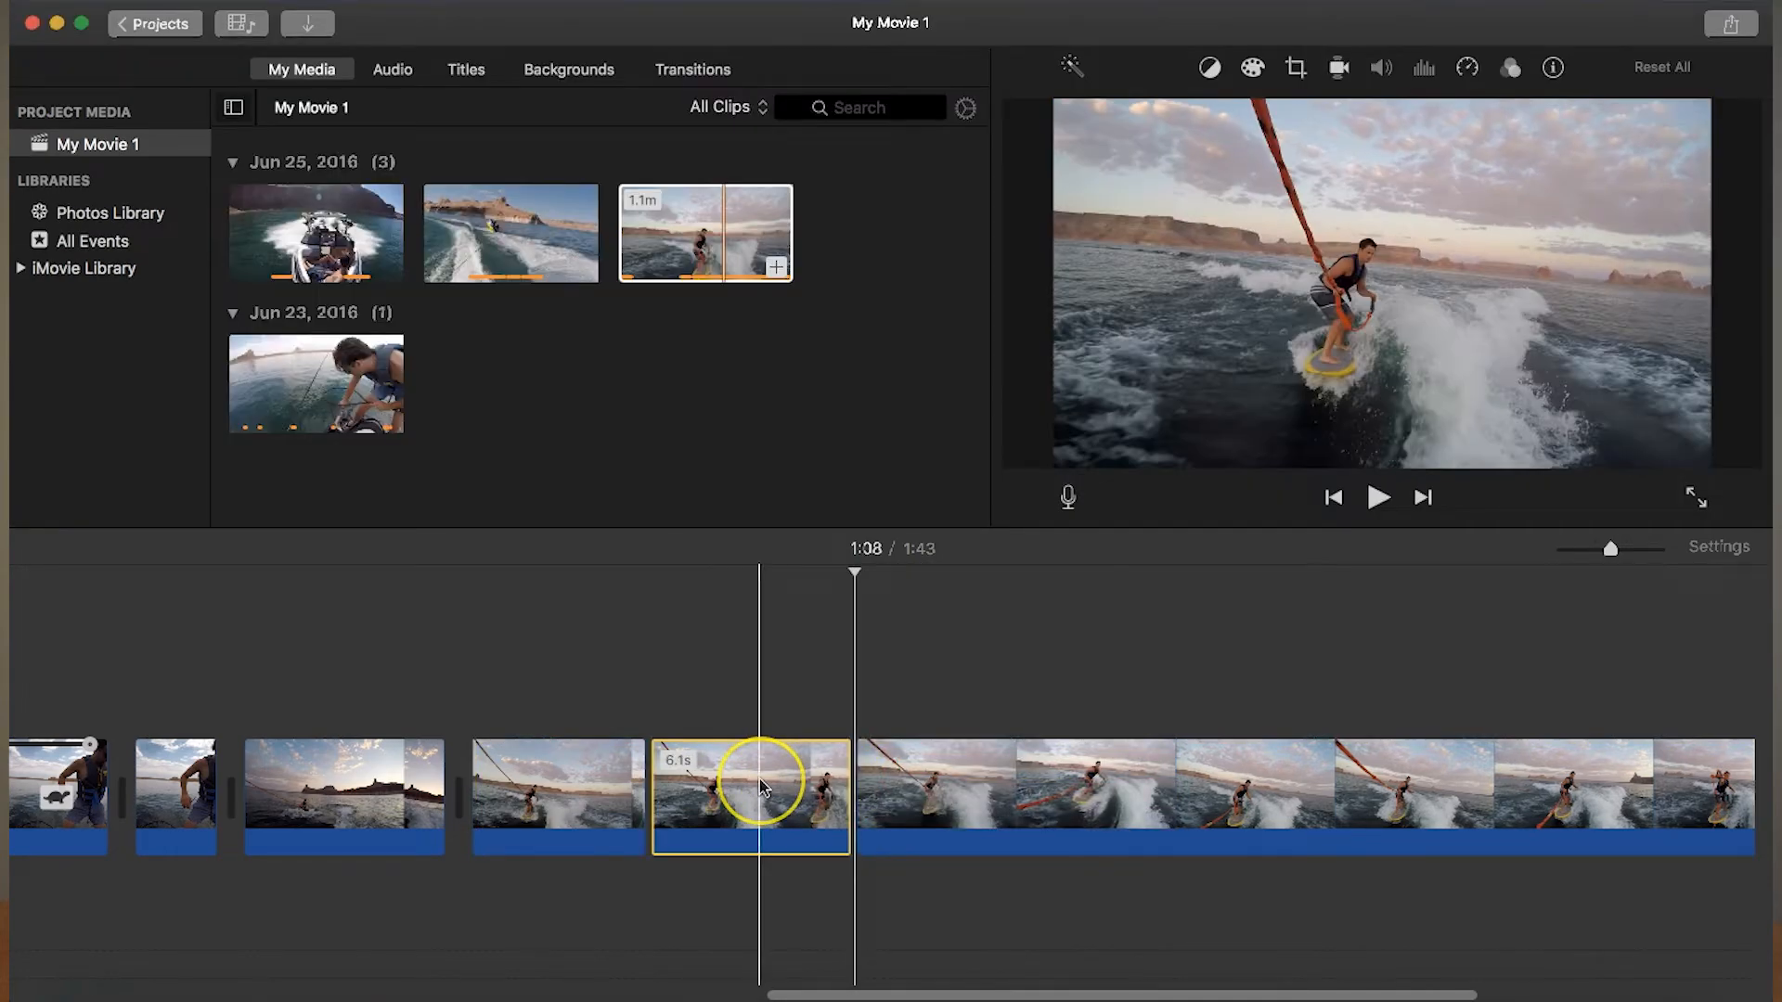
{"action": "key", "text": "Delete"}
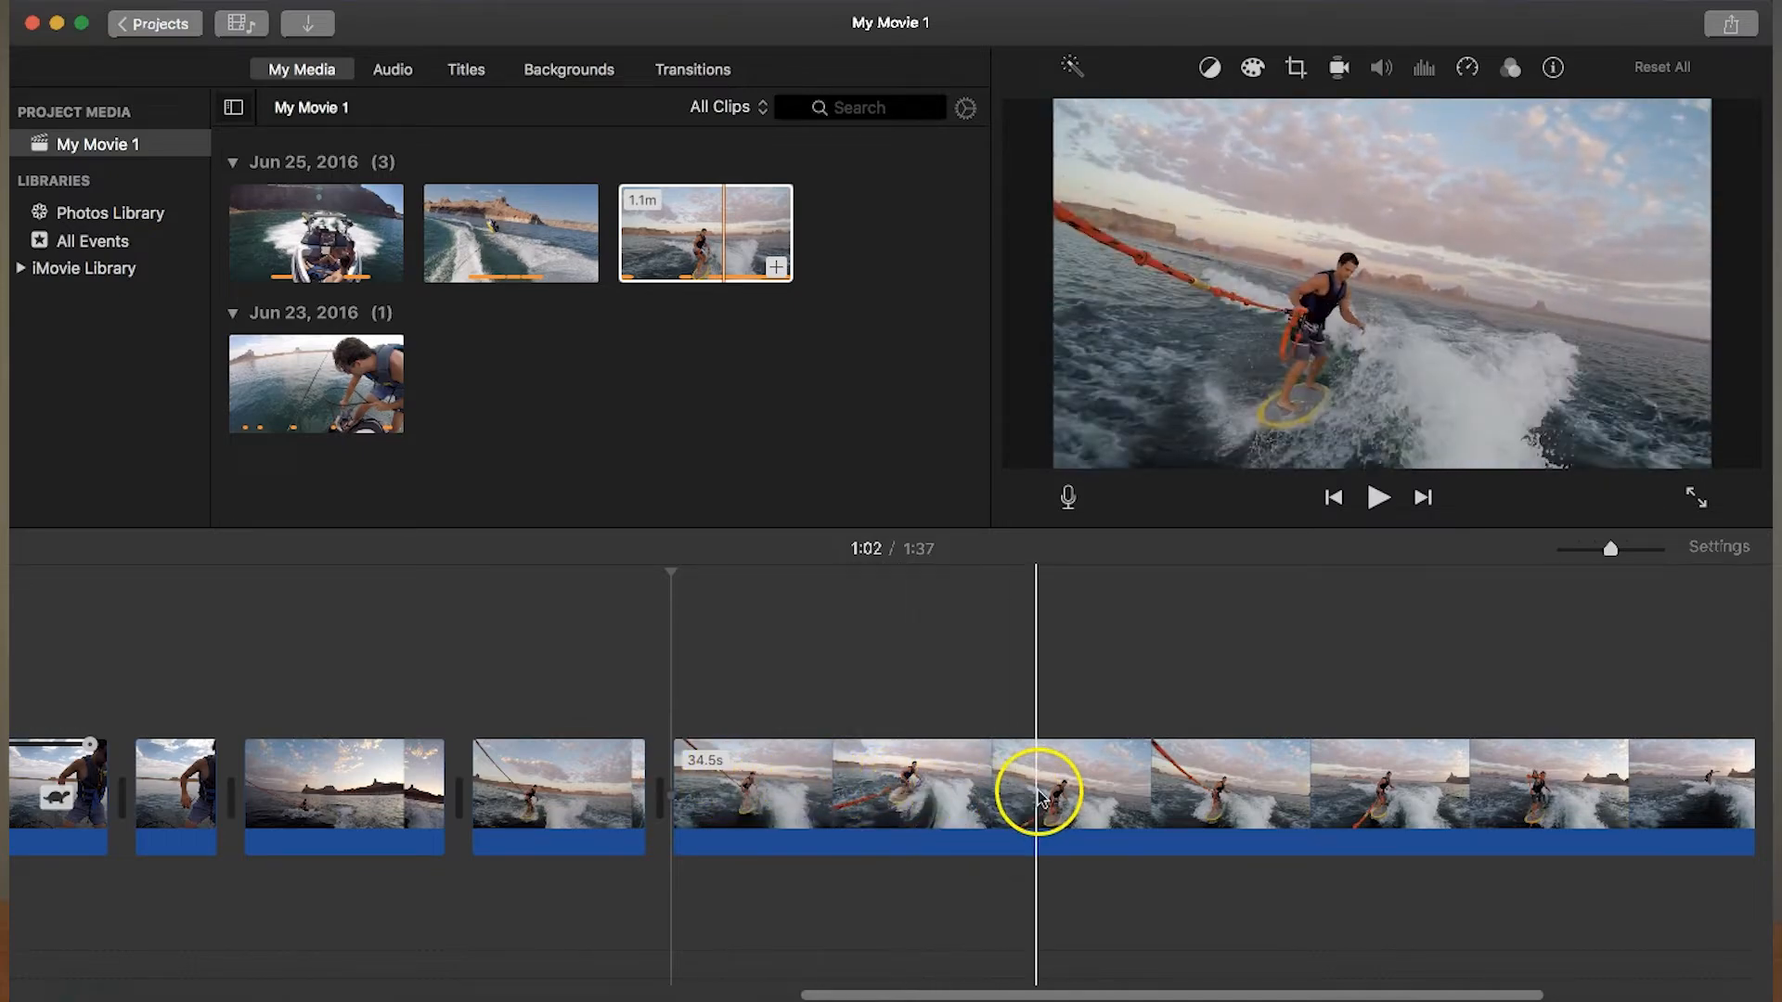
- Split the last wakeboarding segment at about 1:17 and again at about 1:25
{"action": "left_click", "coordinate": [1143, 791]}
{"action": "right_click", "coordinate": [1145, 792]}
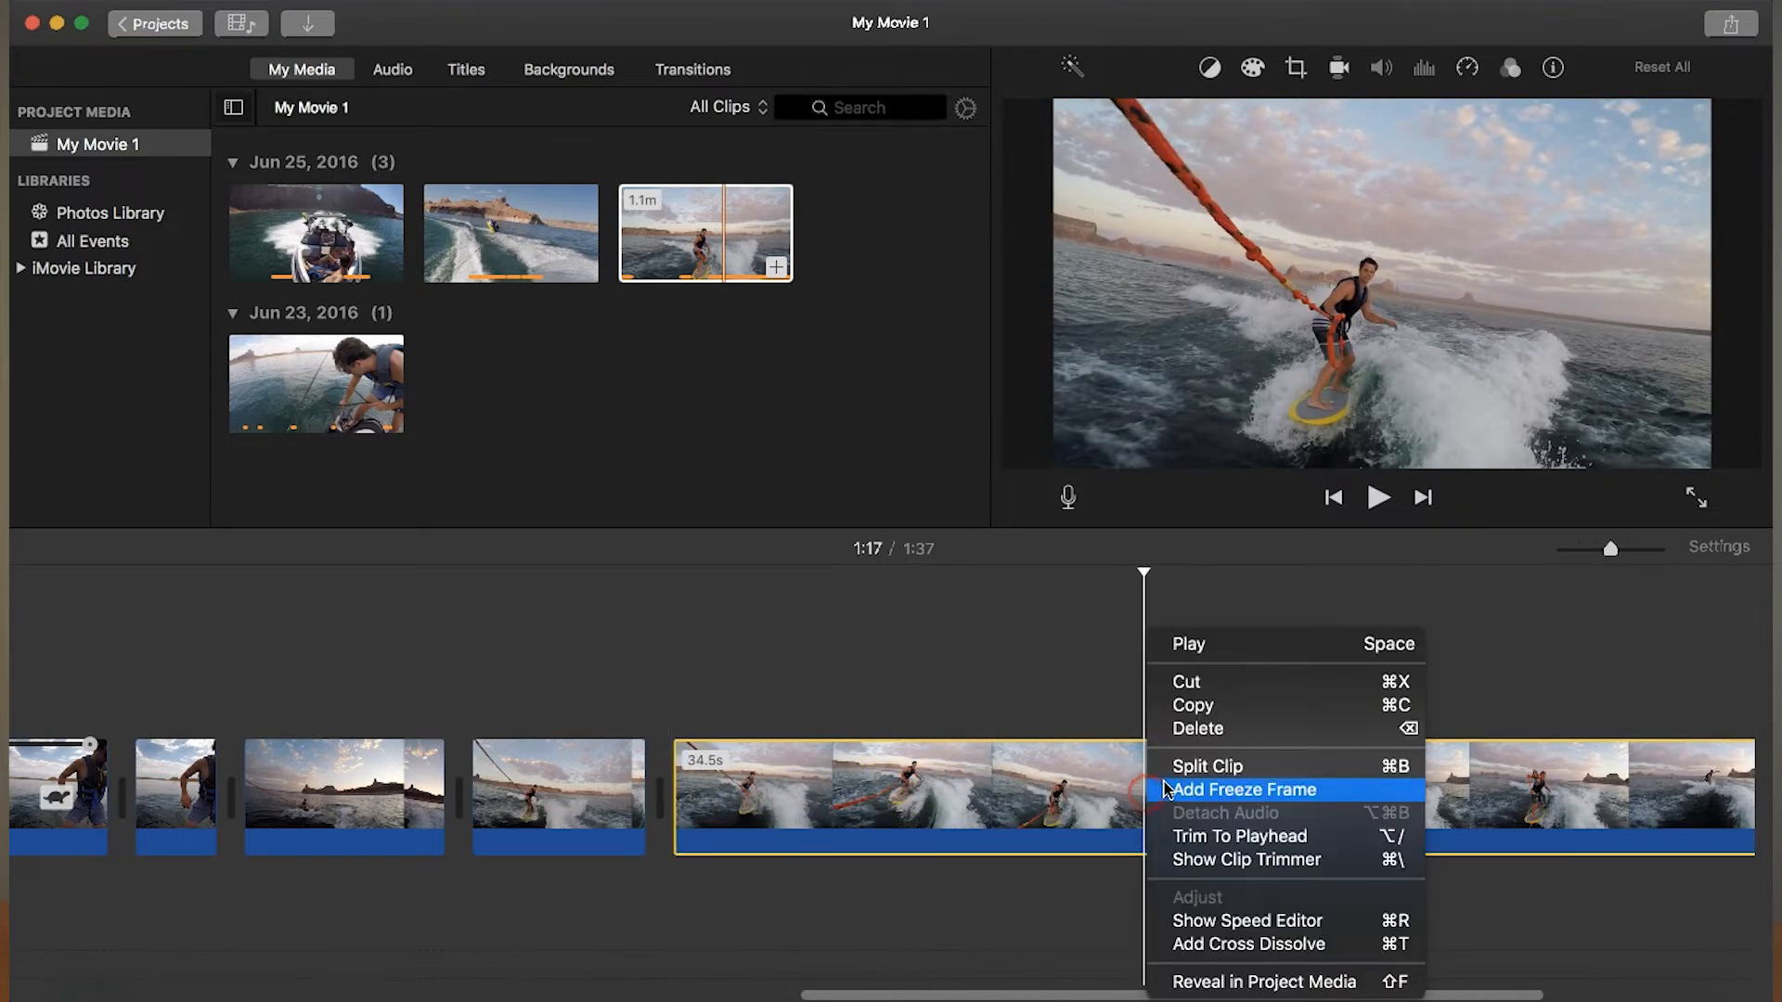
{"action": "left_click", "coordinate": [1175, 776]}
{"action": "scroll", "coordinate": [1299, 843], "scroll_direction": "right", "scroll_amount": 5}
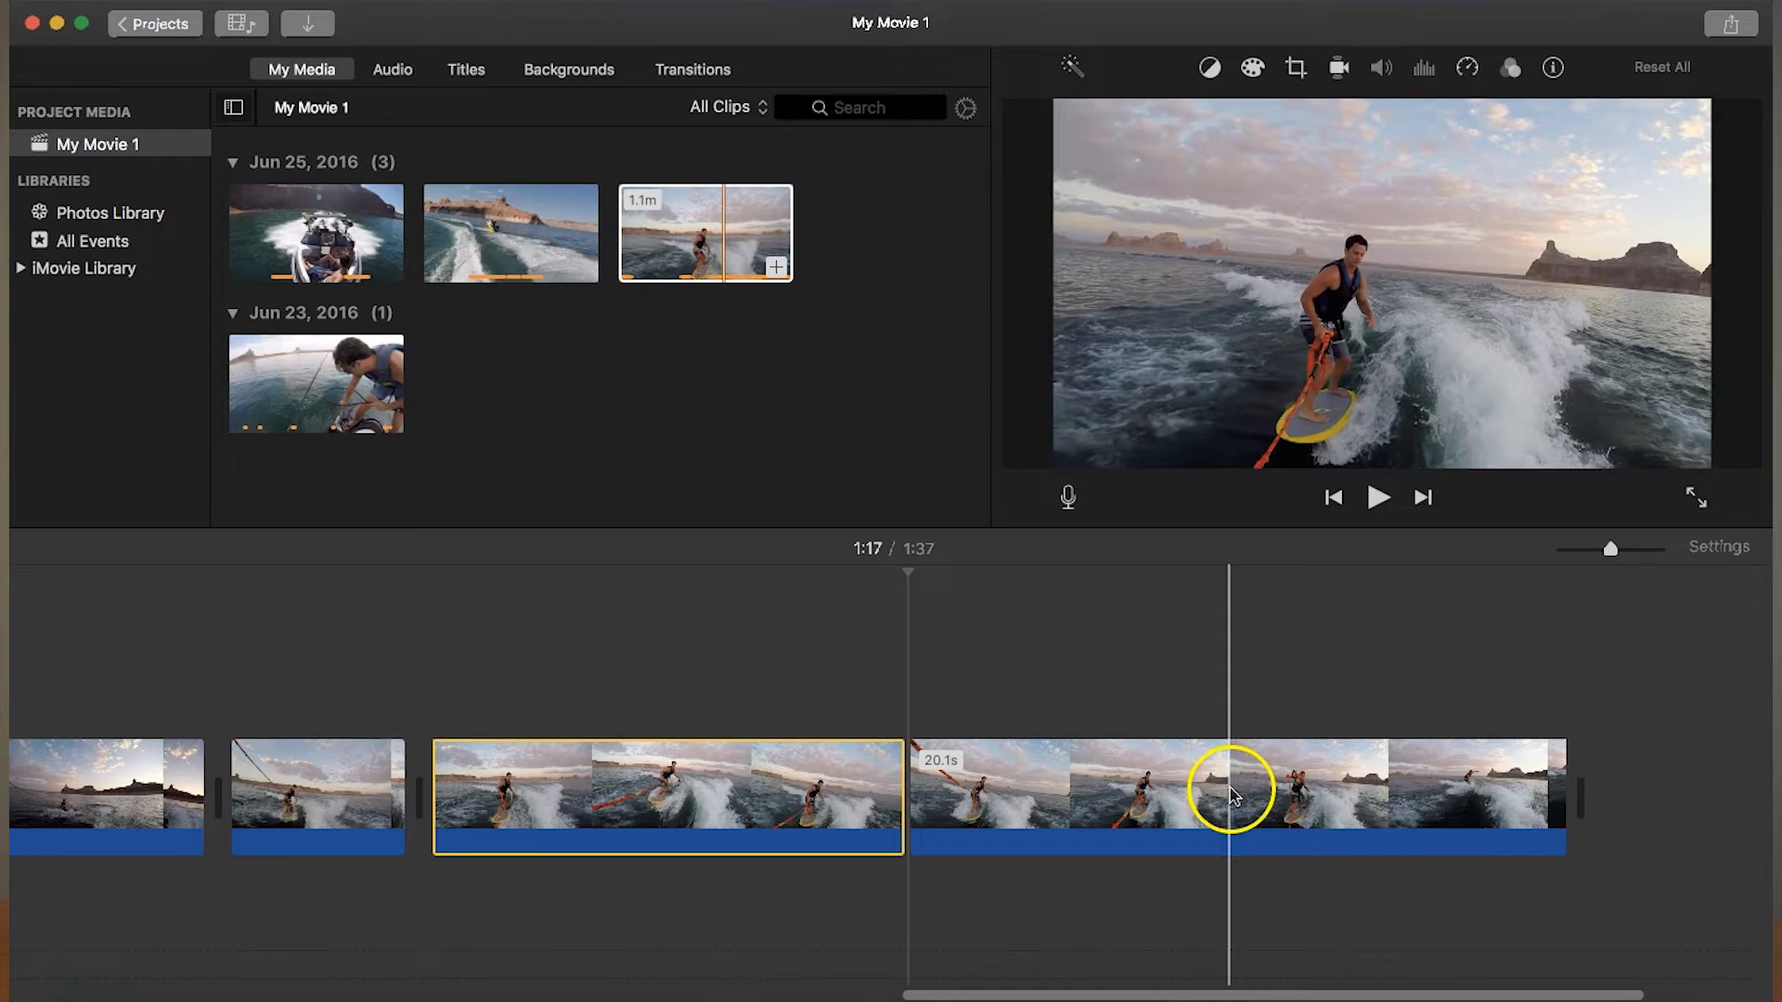
{"action": "left_click", "coordinate": [1173, 784]}
{"action": "right_click", "coordinate": [1173, 784]}
{"action": "left_click", "coordinate": [1223, 763]}
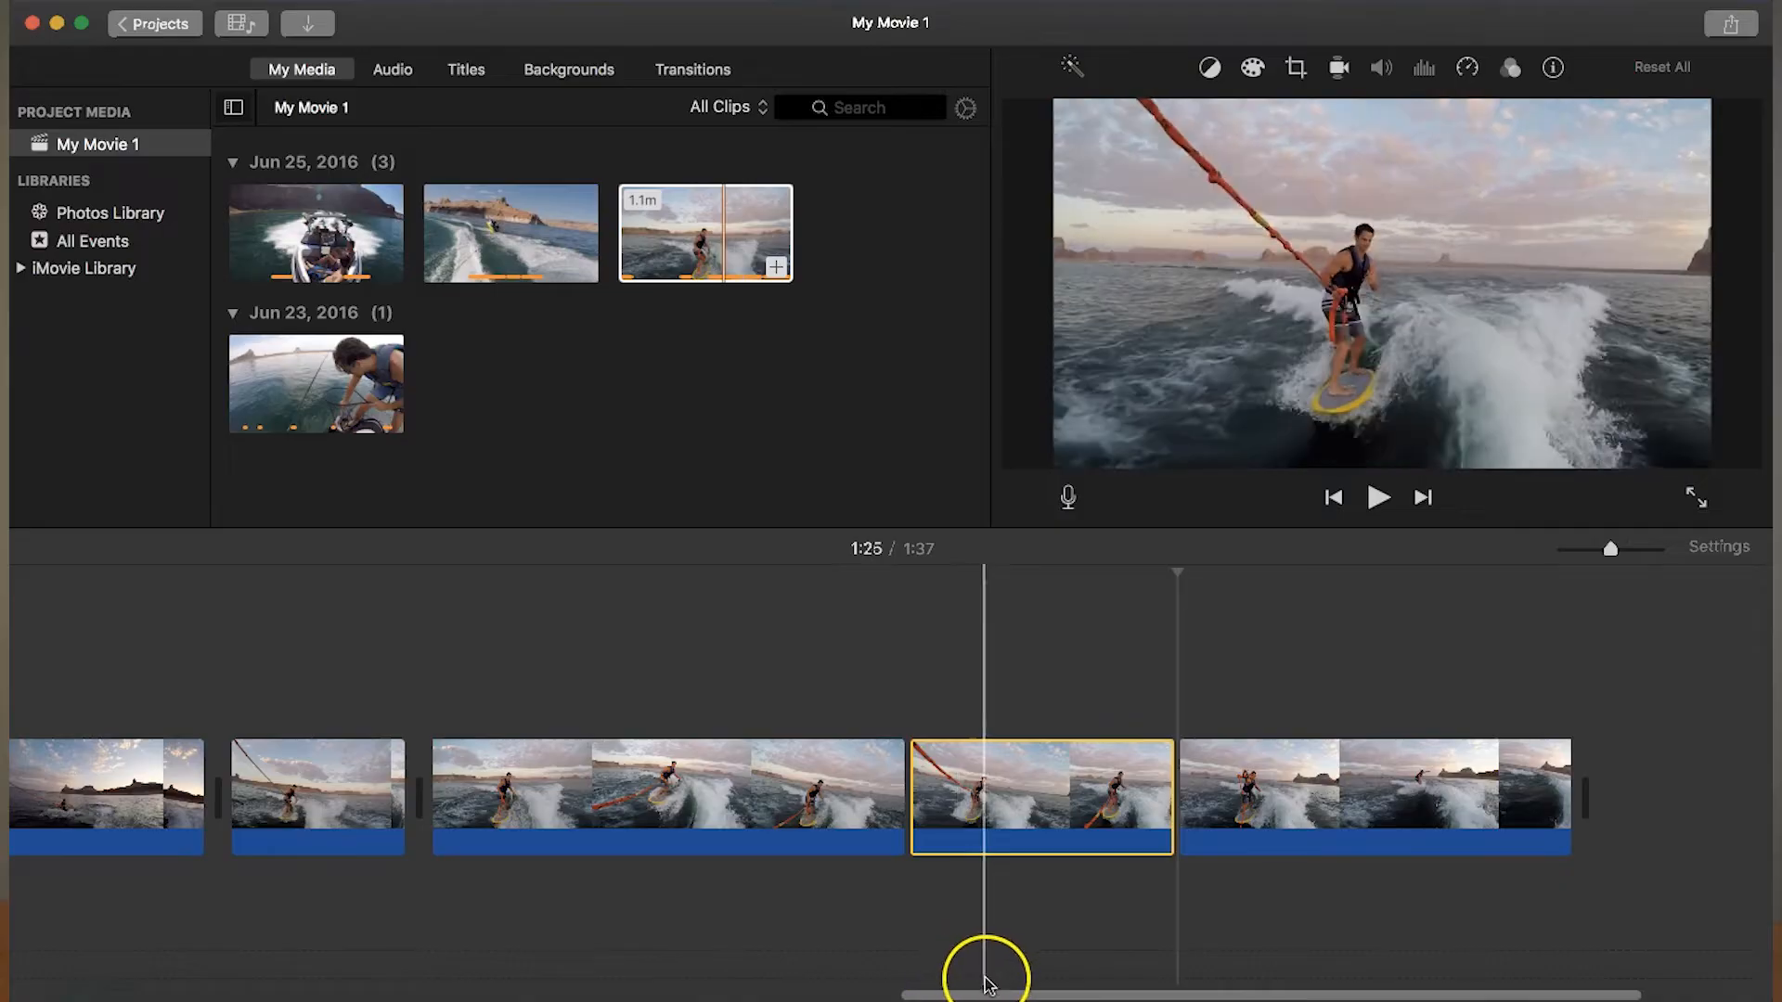
- Add the iTunes song All or Nothing as a music track starting at the beginning of the movie
{"action": "left_click_drag", "start_coordinate": [986, 974], "coordinate": [17, 960]}
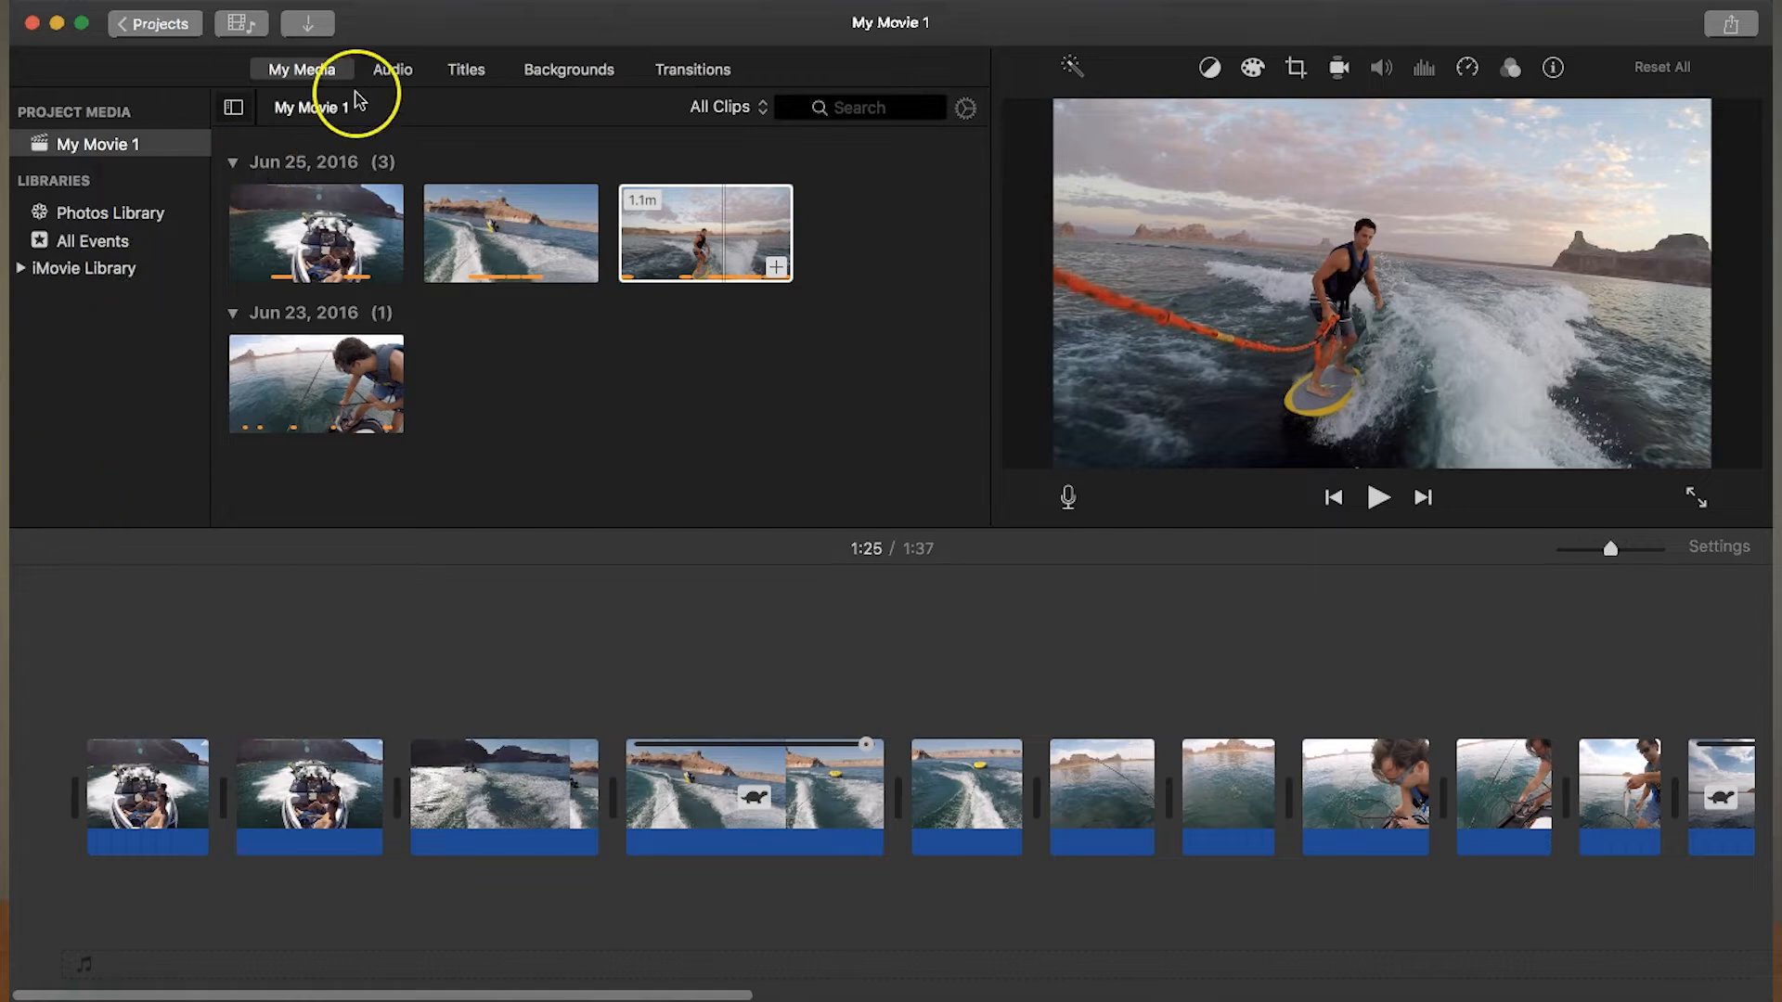
{"action": "left_click", "coordinate": [393, 70]}
{"action": "left_click", "coordinate": [327, 501]}
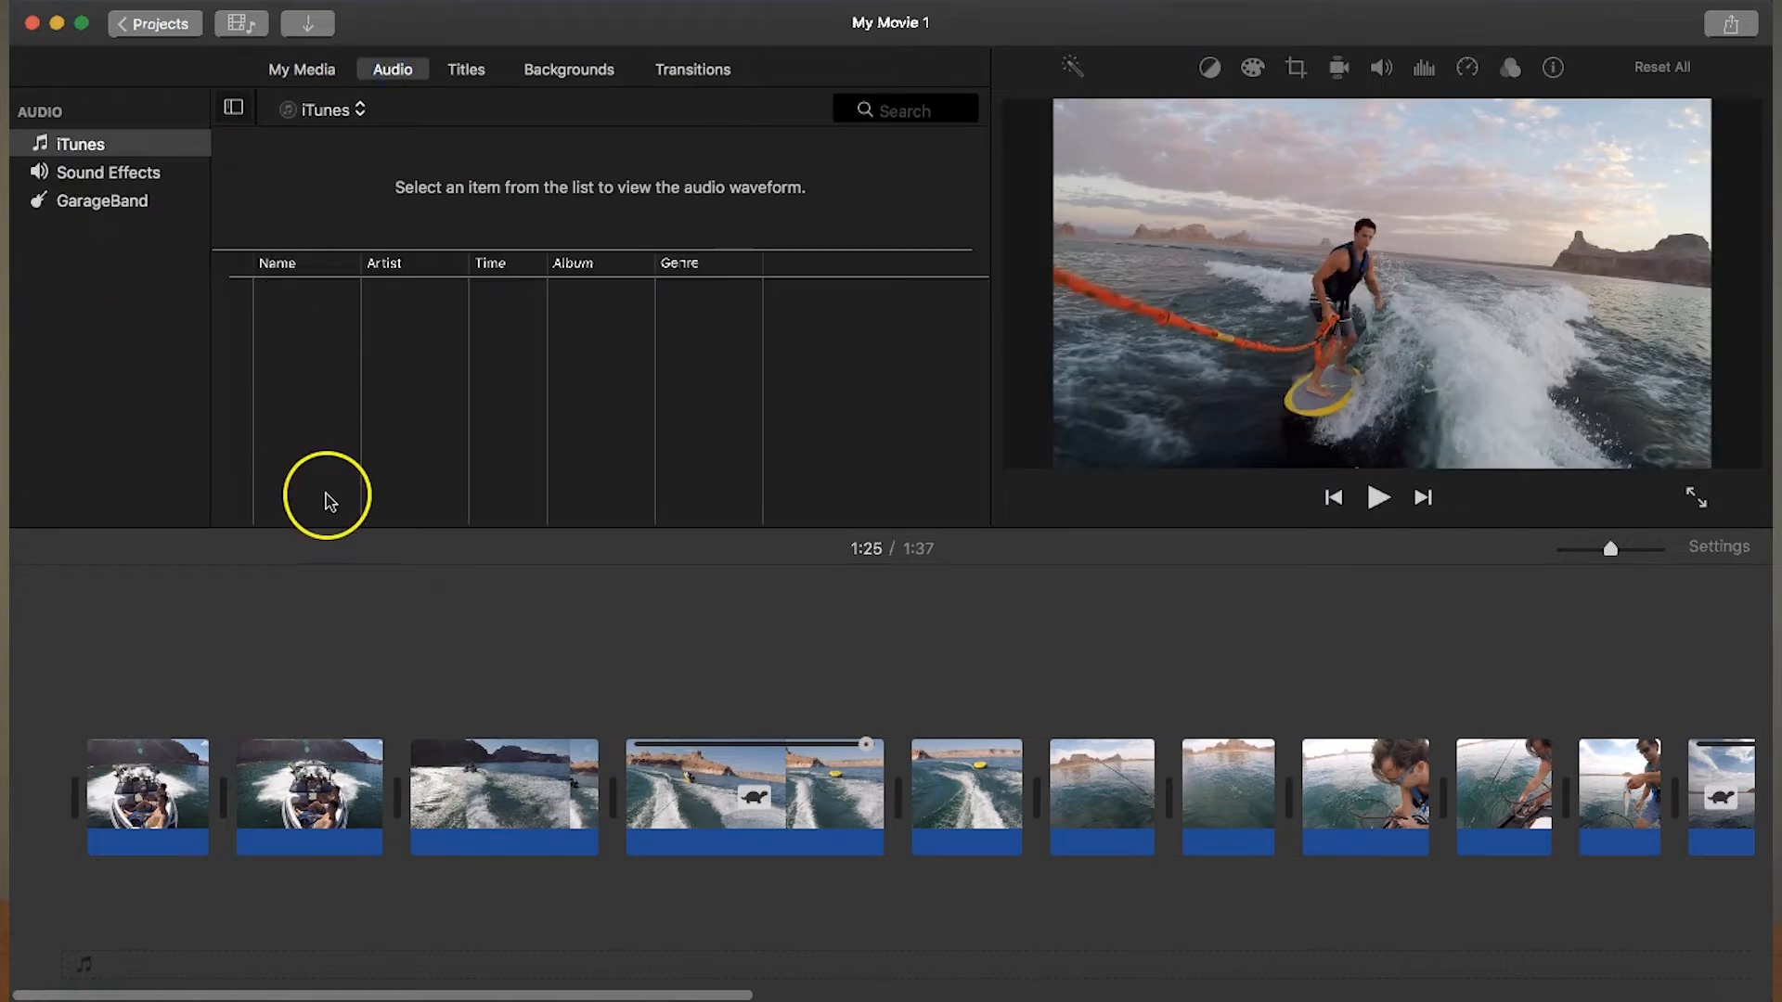
{"action": "scroll", "coordinate": [489, 439], "scroll_direction": "down", "scroll_amount": 10}
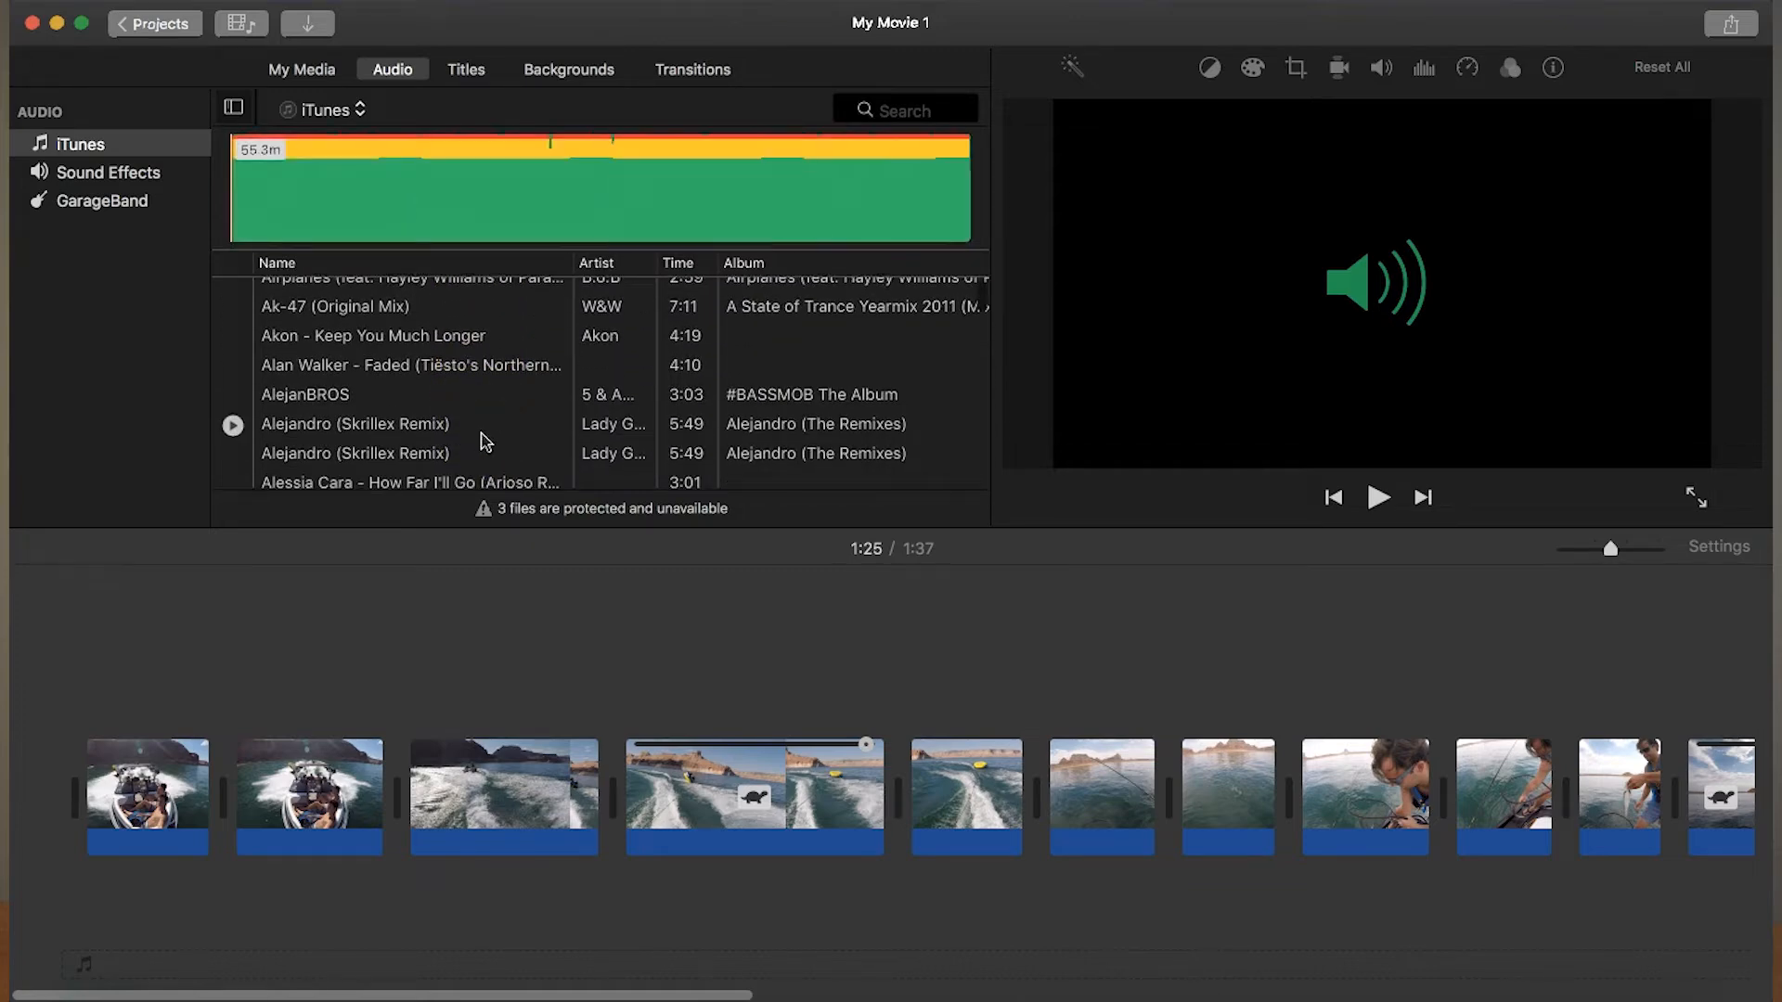
{"action": "scroll", "coordinate": [483, 440], "scroll_direction": "down", "scroll_amount": 3}
{"action": "scroll", "coordinate": [483, 440], "scroll_direction": "down", "scroll_amount": 5}
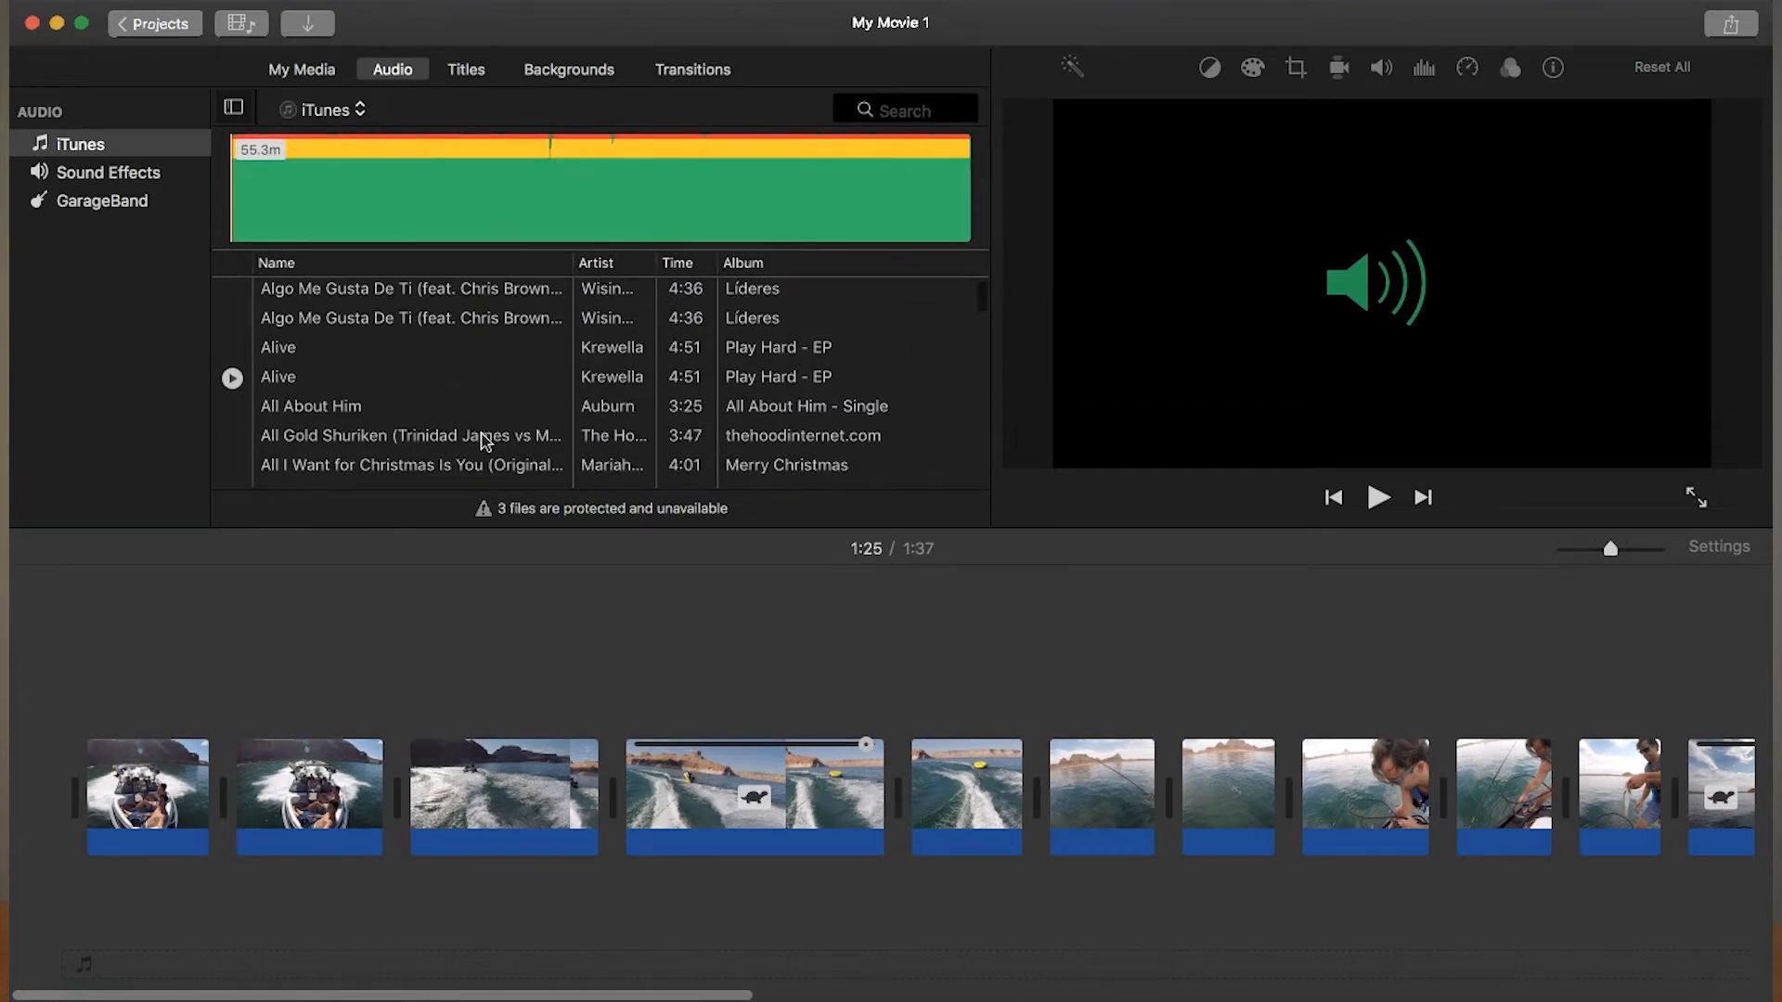
{"action": "scroll", "coordinate": [485, 441], "scroll_direction": "down", "scroll_amount": 2}
{"action": "scroll", "coordinate": [484, 441], "scroll_direction": "down", "scroll_amount": 2}
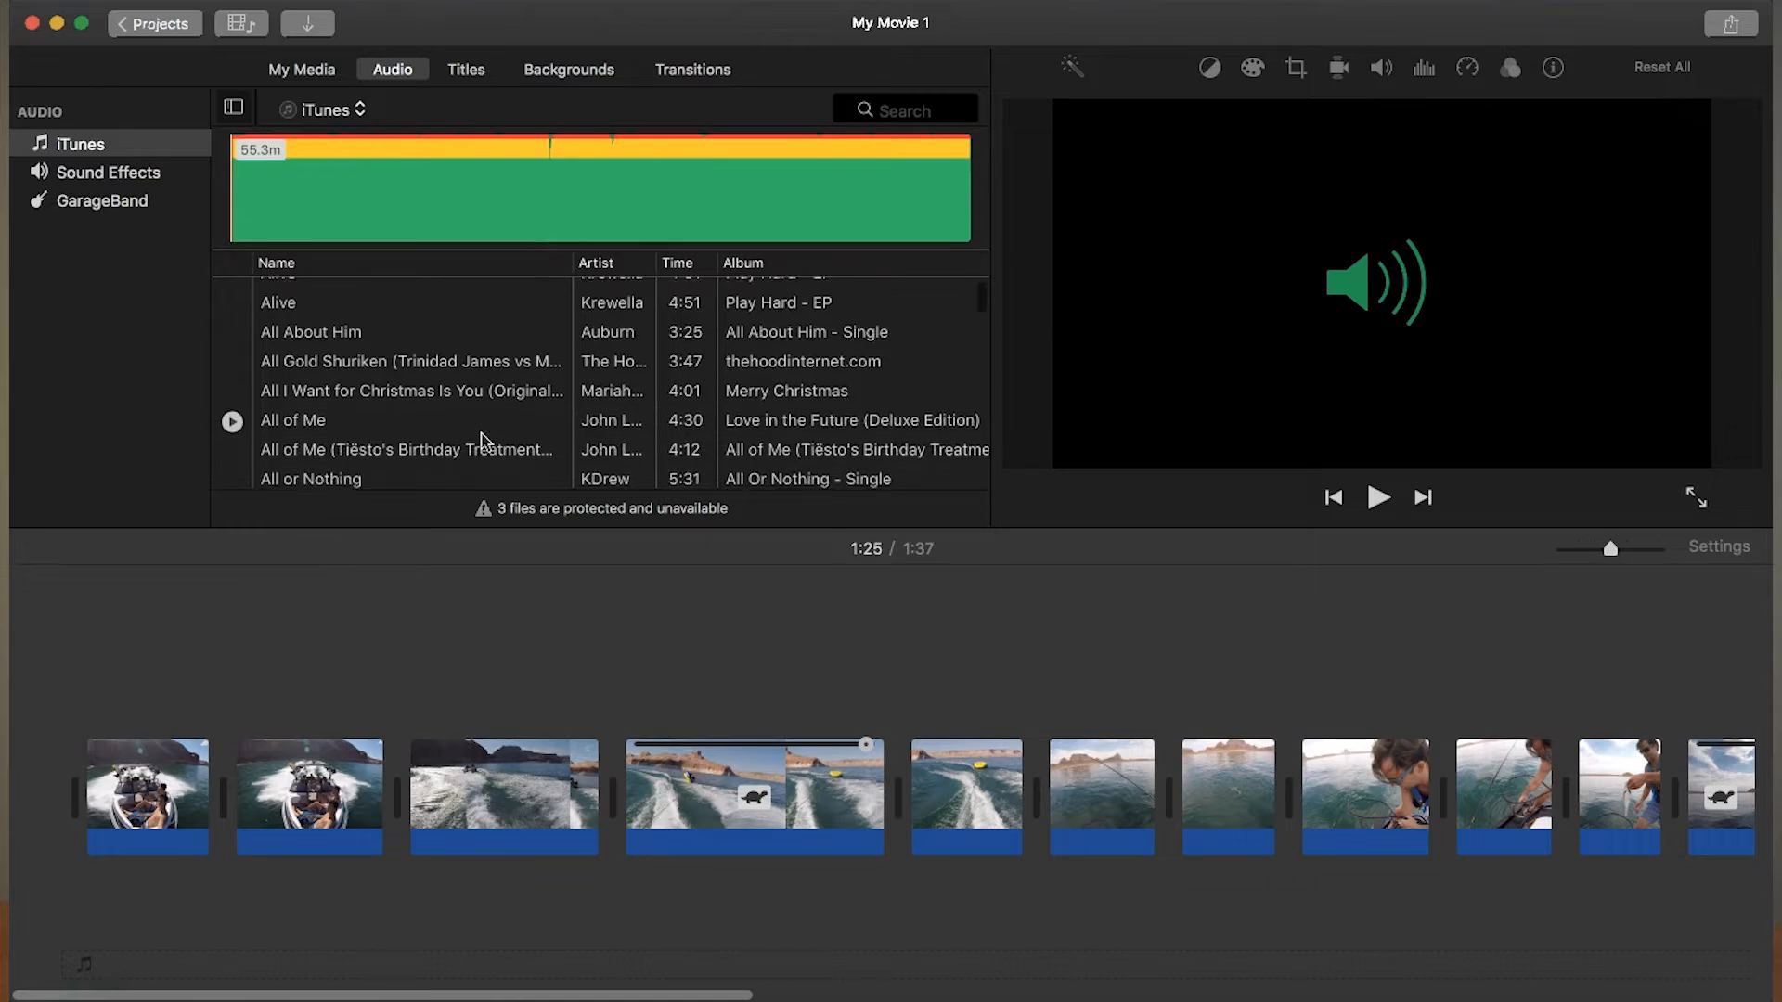
{"action": "left_click_drag", "start_coordinate": [333, 402], "coordinate": [64, 901]}
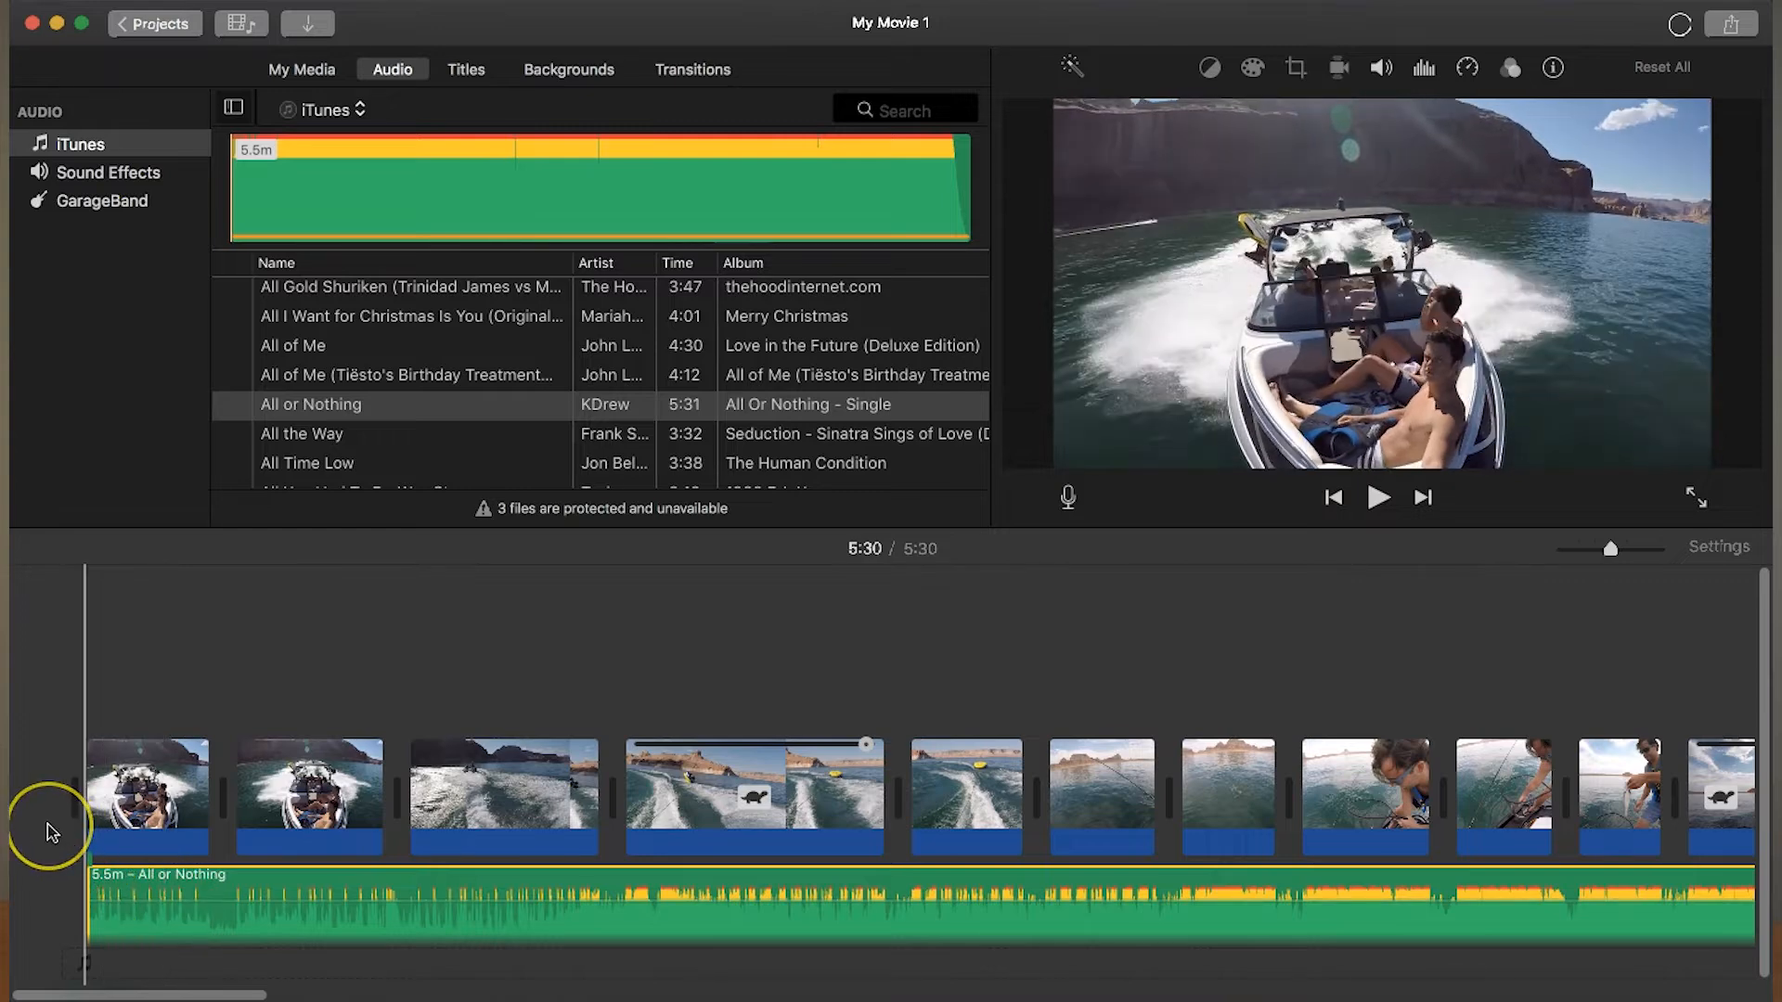
- Play back the movie's opening with the music and continue into the slow-motion tubing clip
{"action": "key", "text": "XF86AudioRaiseVolume"}
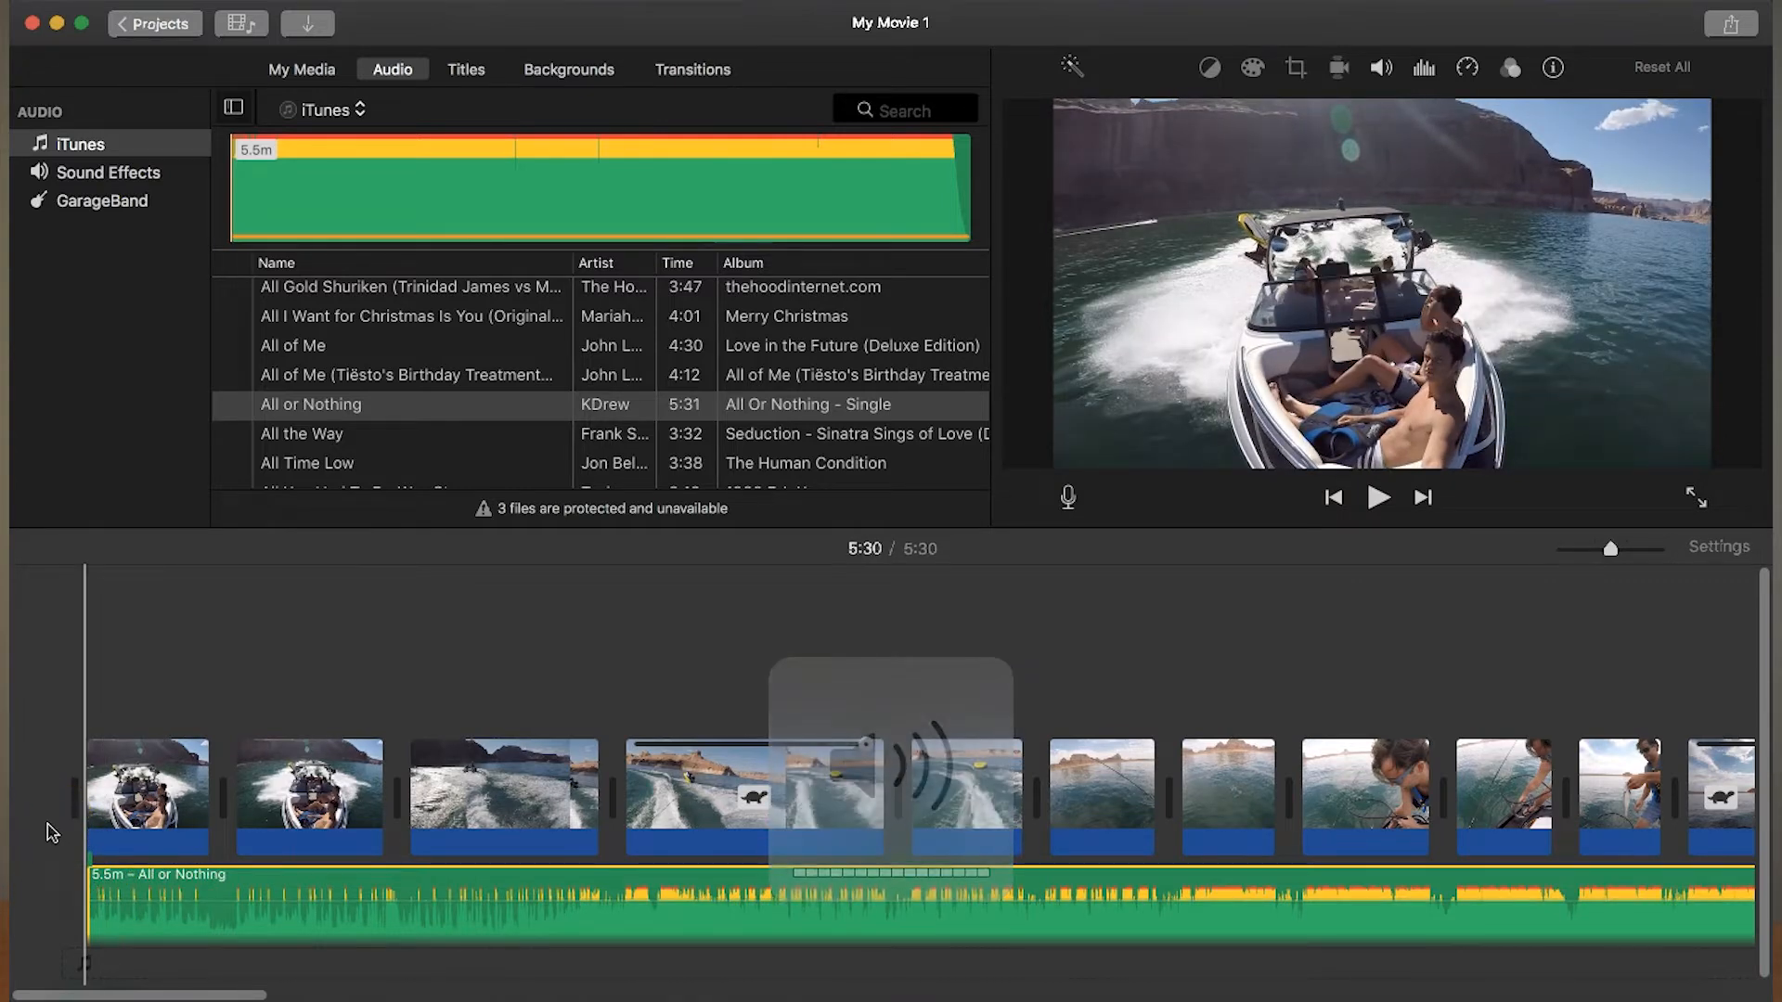
{"action": "key", "text": "space"}
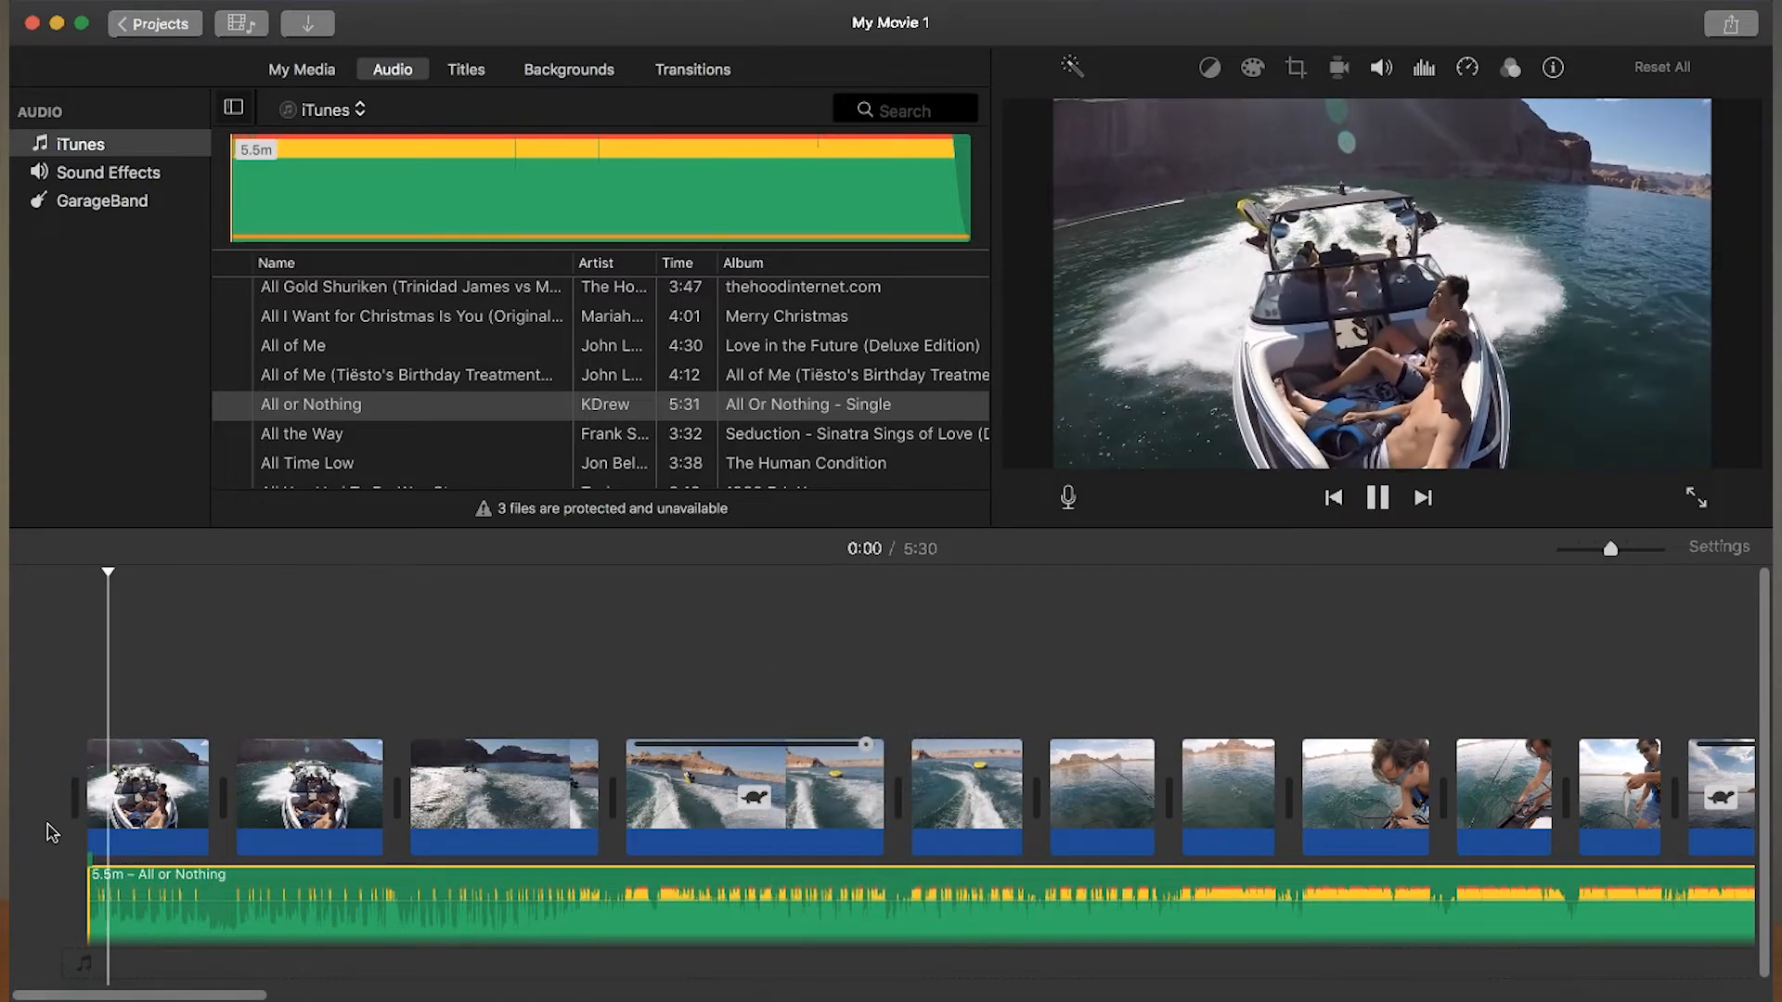
{"action": "key", "text": "XF86AudioRaiseVolume"}
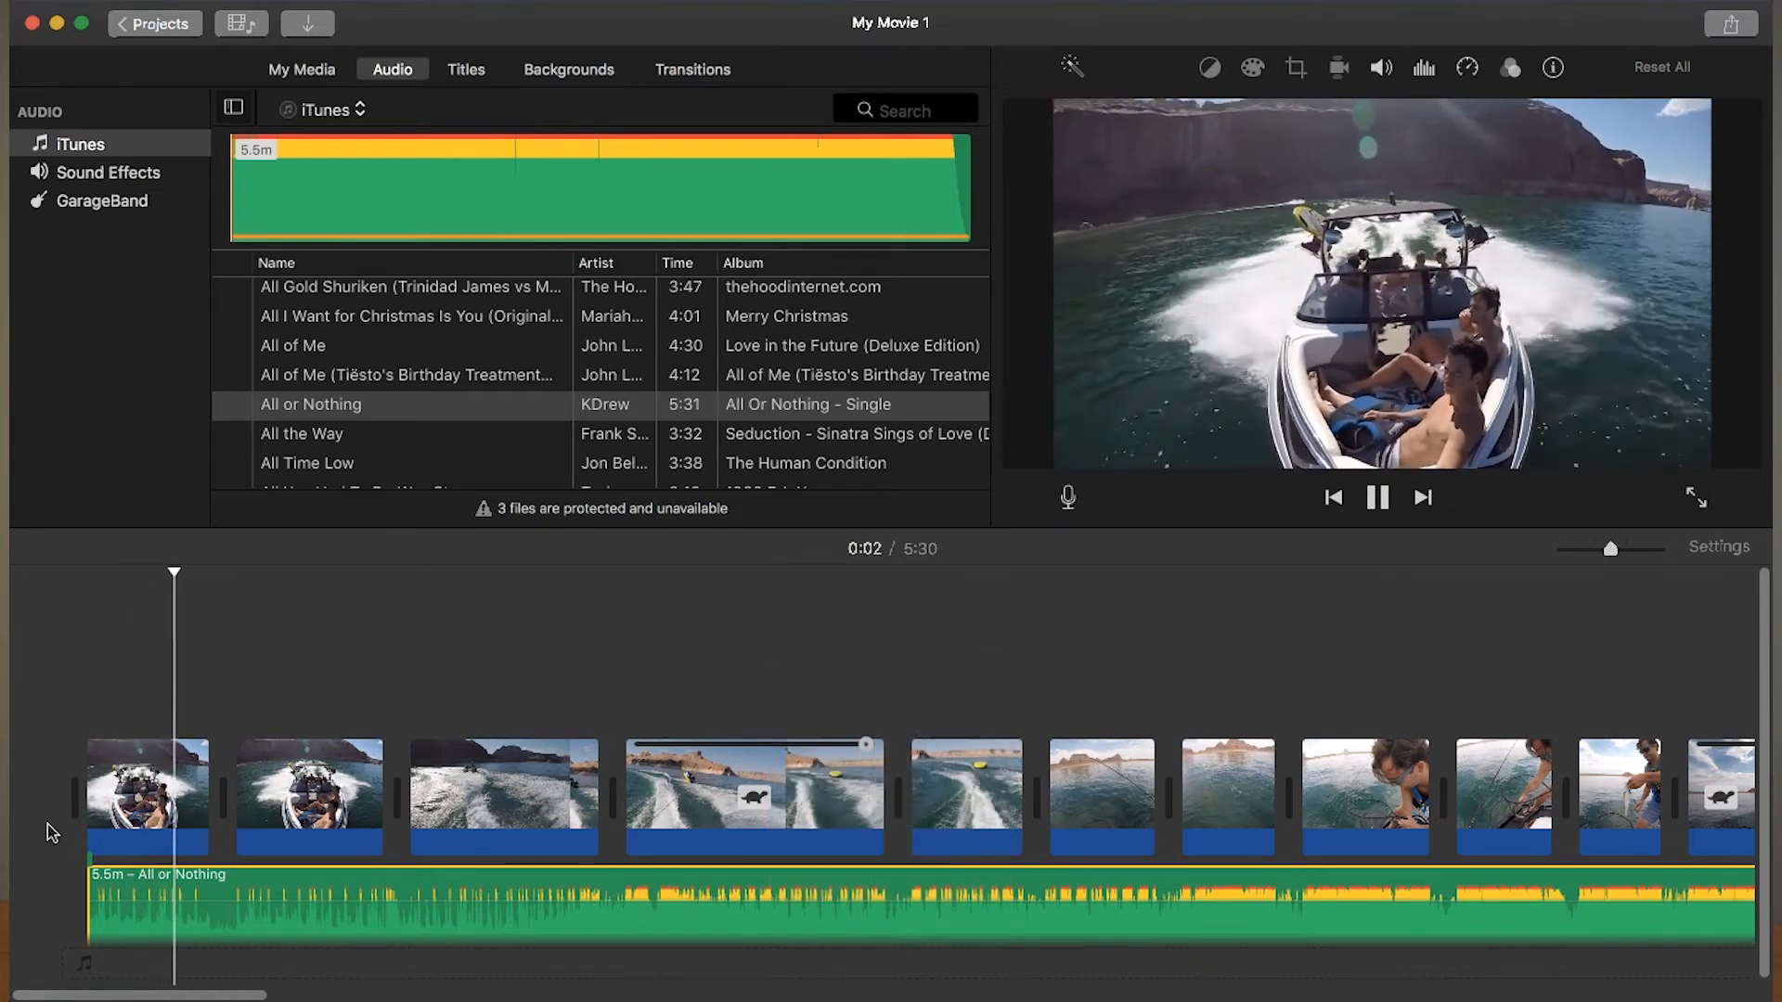
{"action": "left_click", "coordinate": [674, 726]}
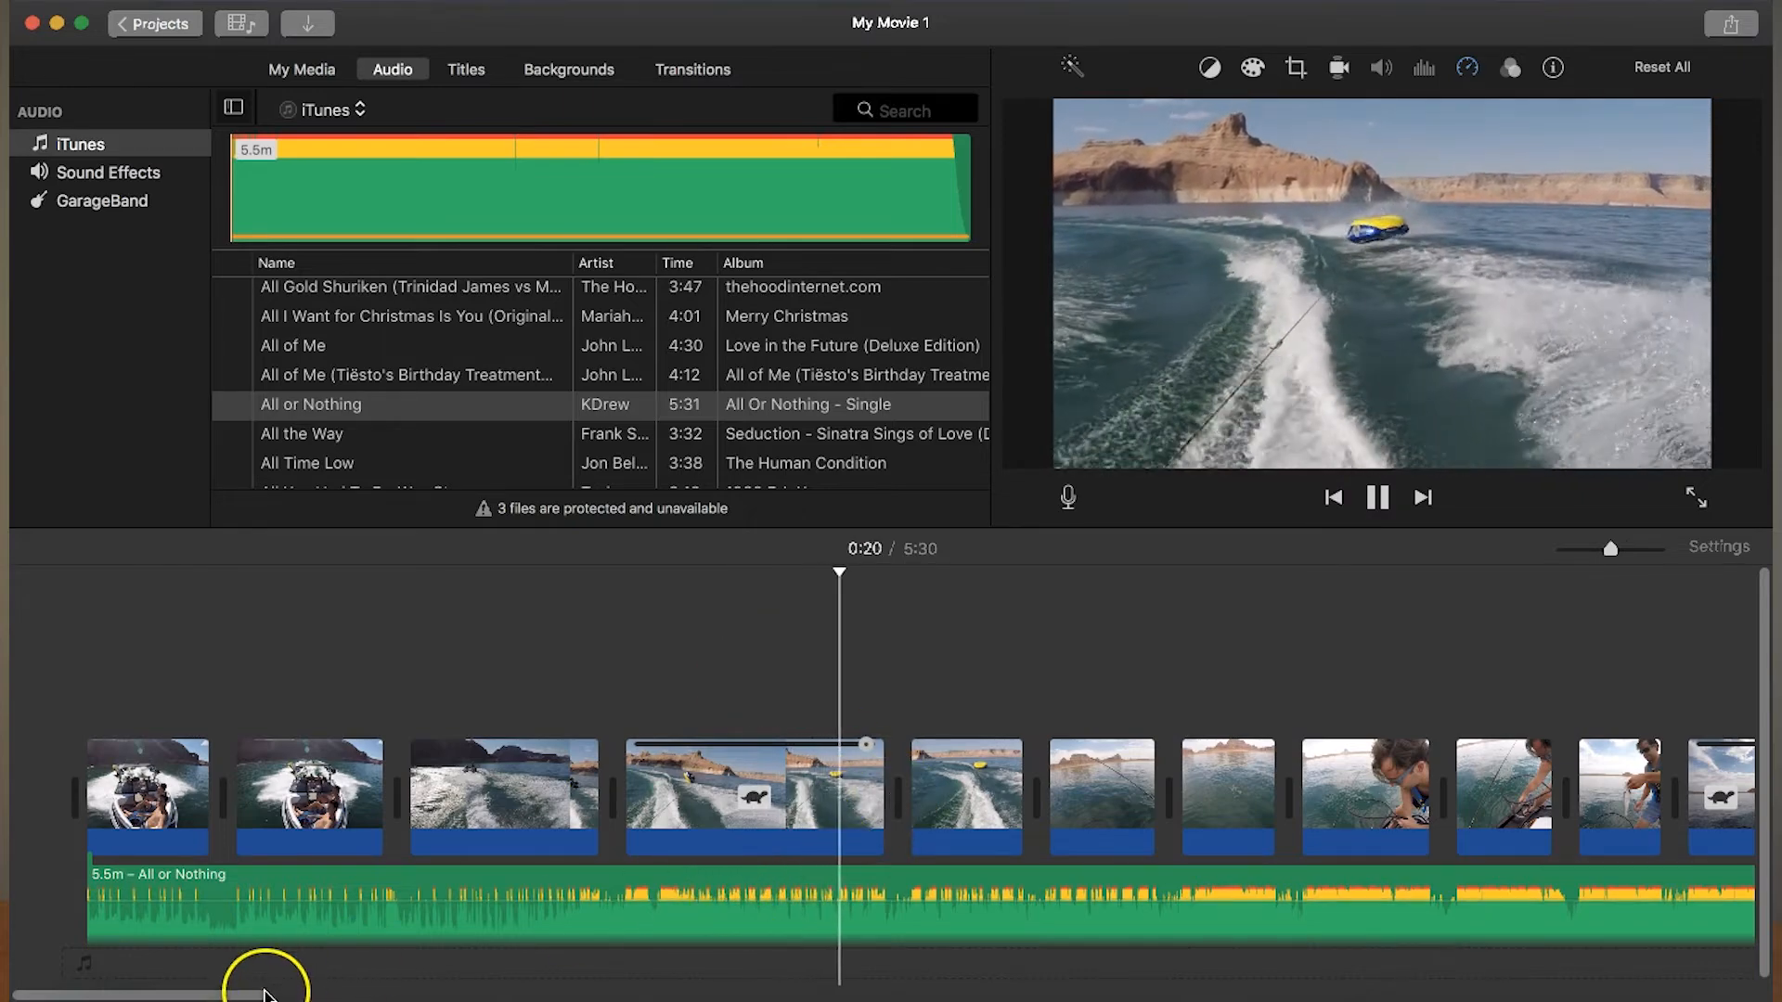
- Trim about 31 s off the start of the music and give it a fade-in across the first two clips
{"action": "left_click_drag", "start_coordinate": [94, 909], "coordinate": [71, 795]}
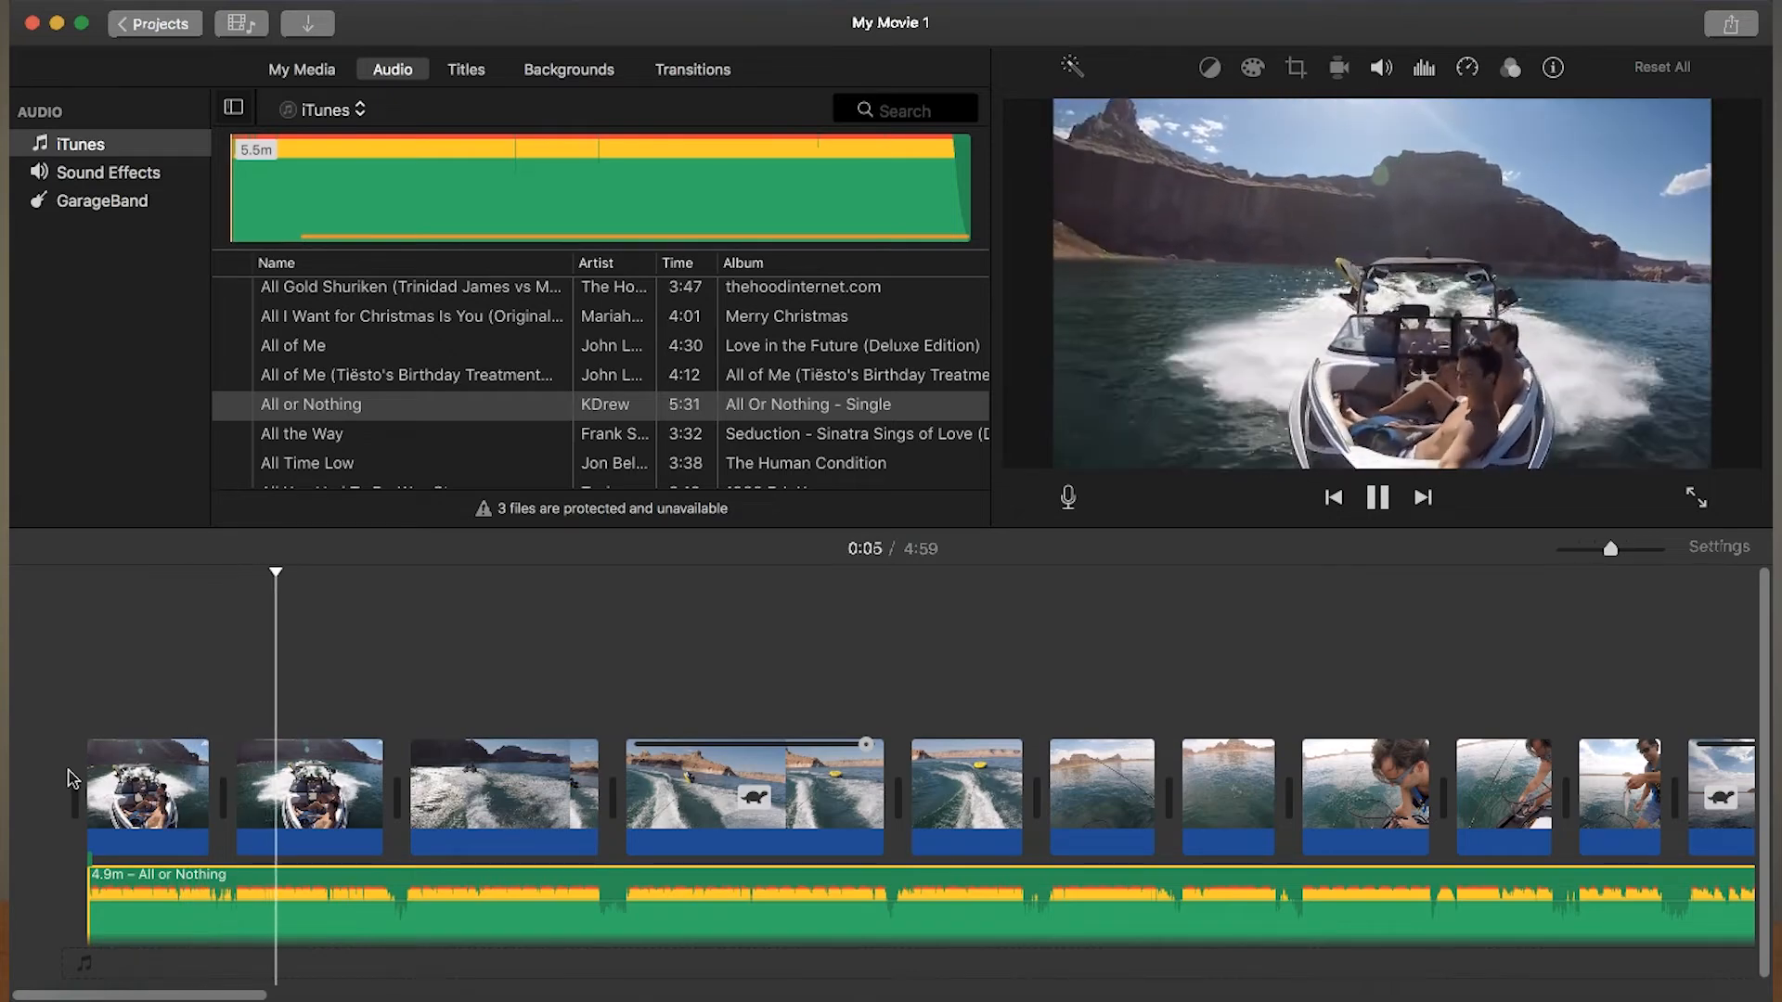
{"action": "key", "text": "space"}
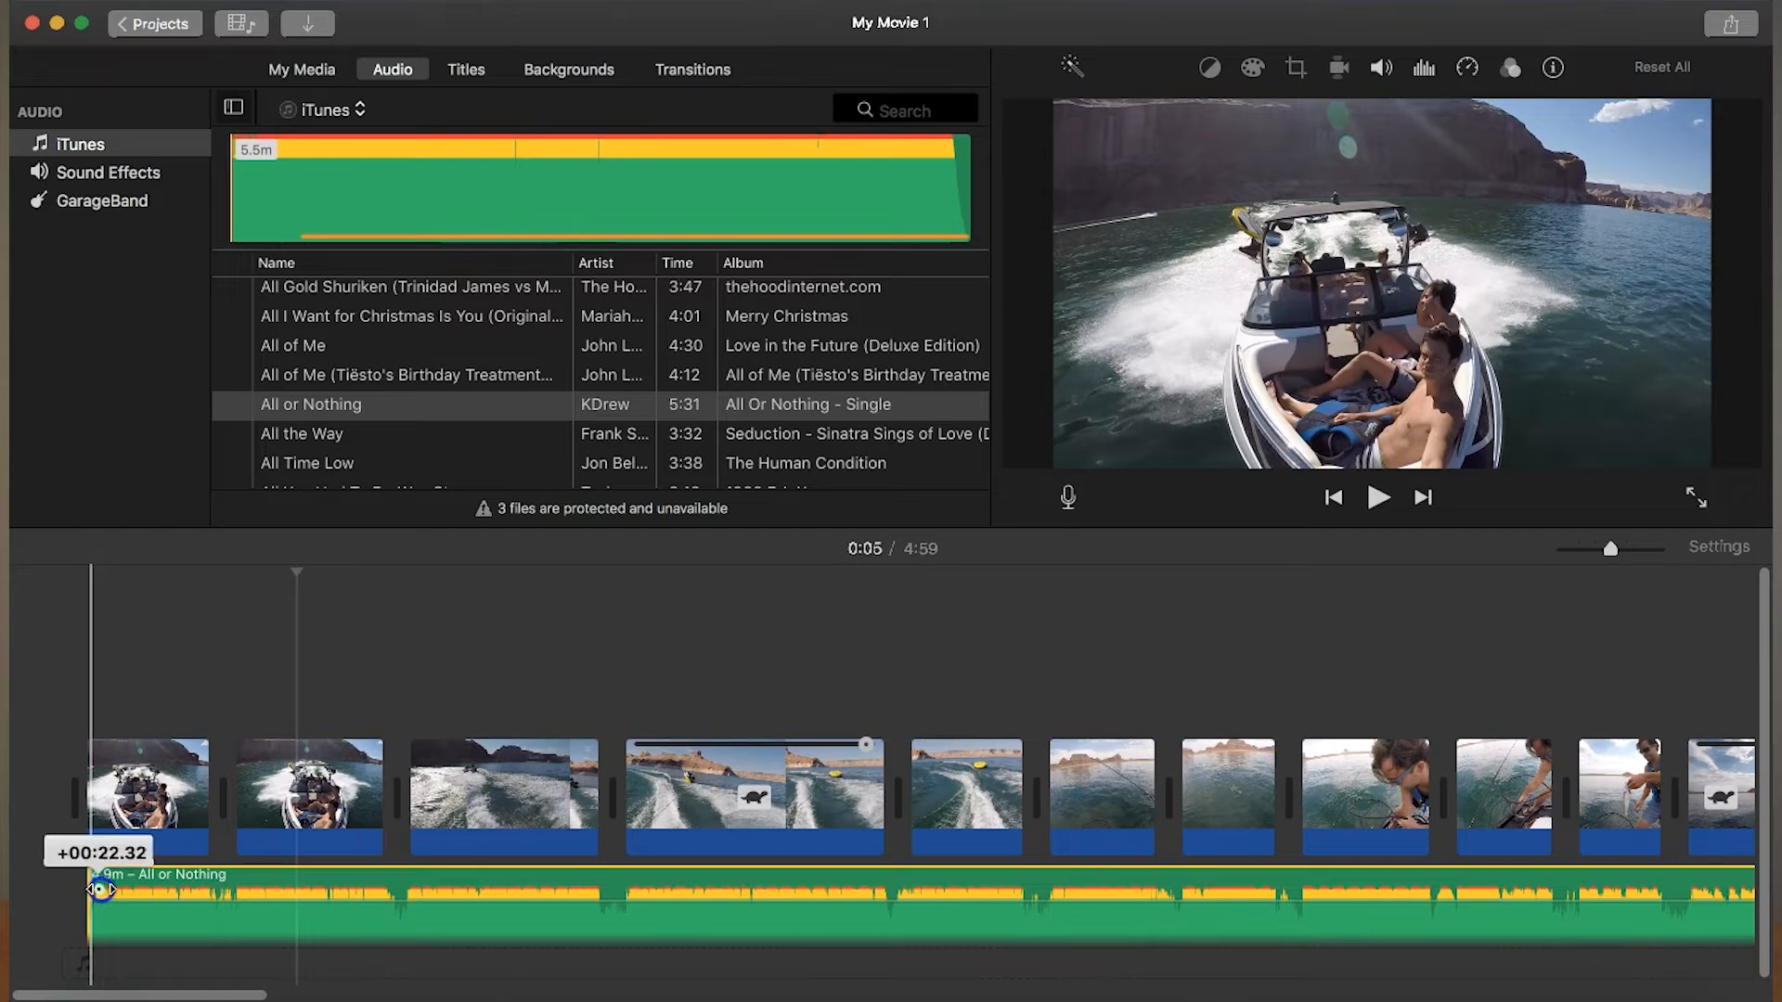
{"action": "left_click_drag", "start_coordinate": [192, 892], "coordinate": [415, 896]}
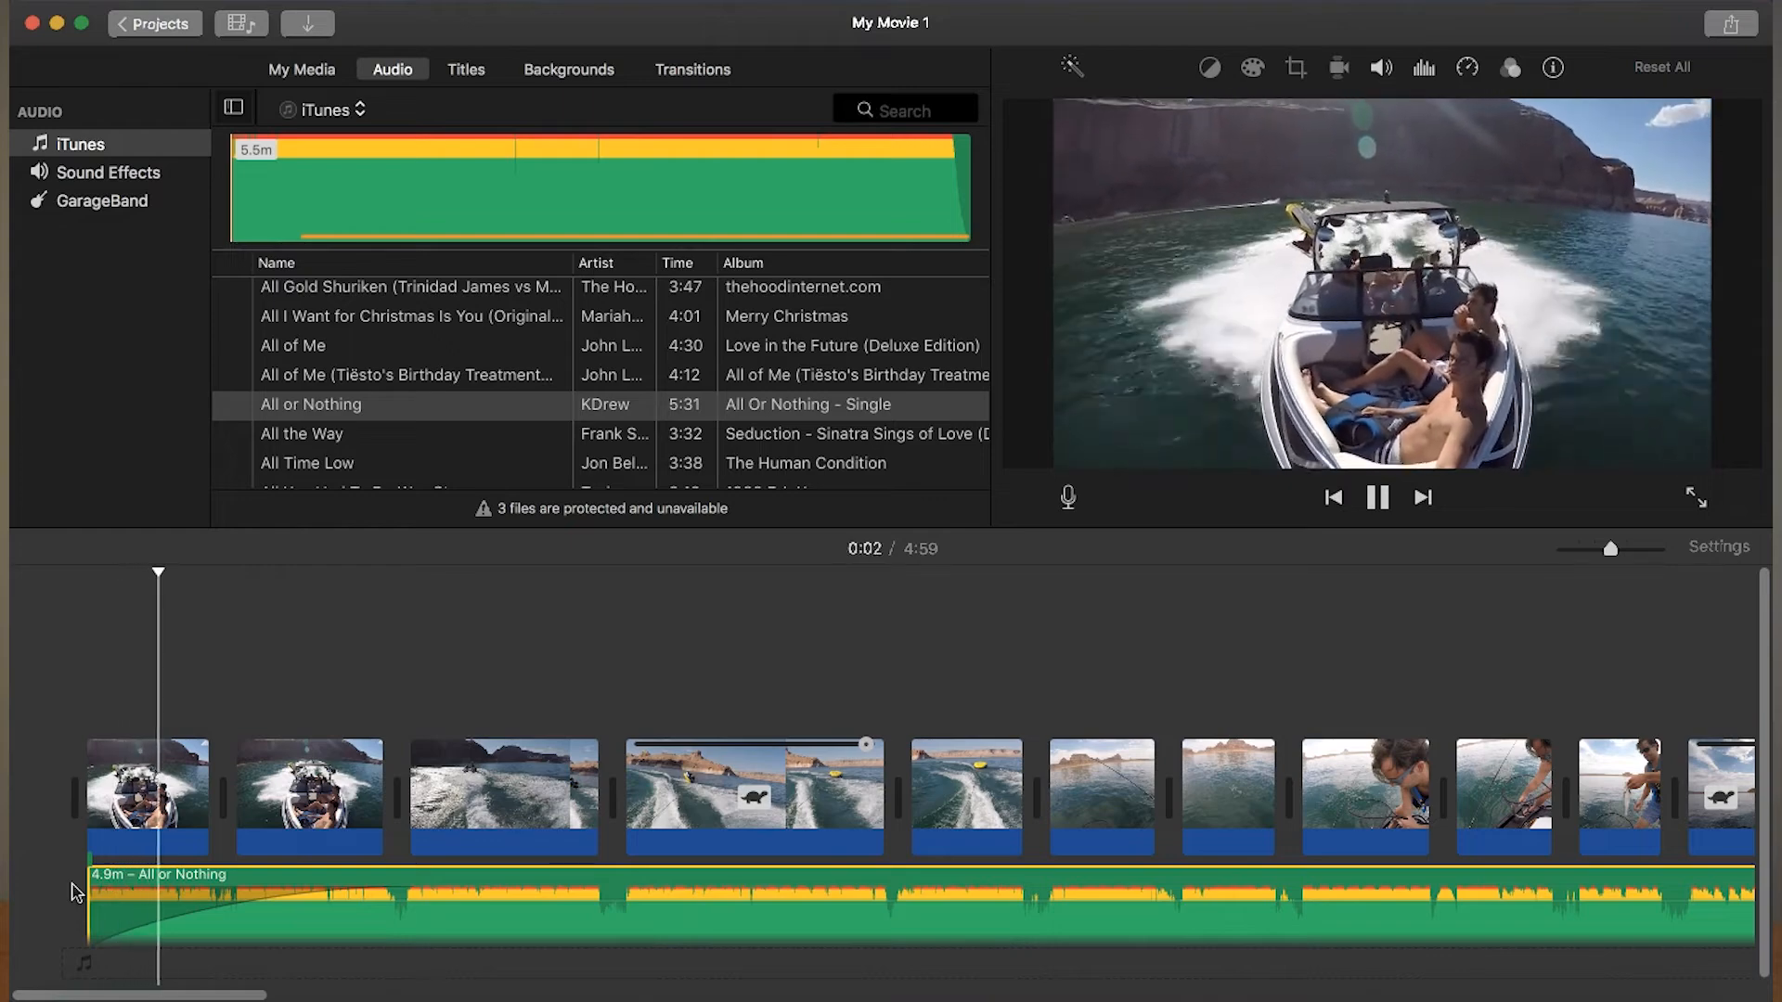
{"action": "key", "text": "space"}
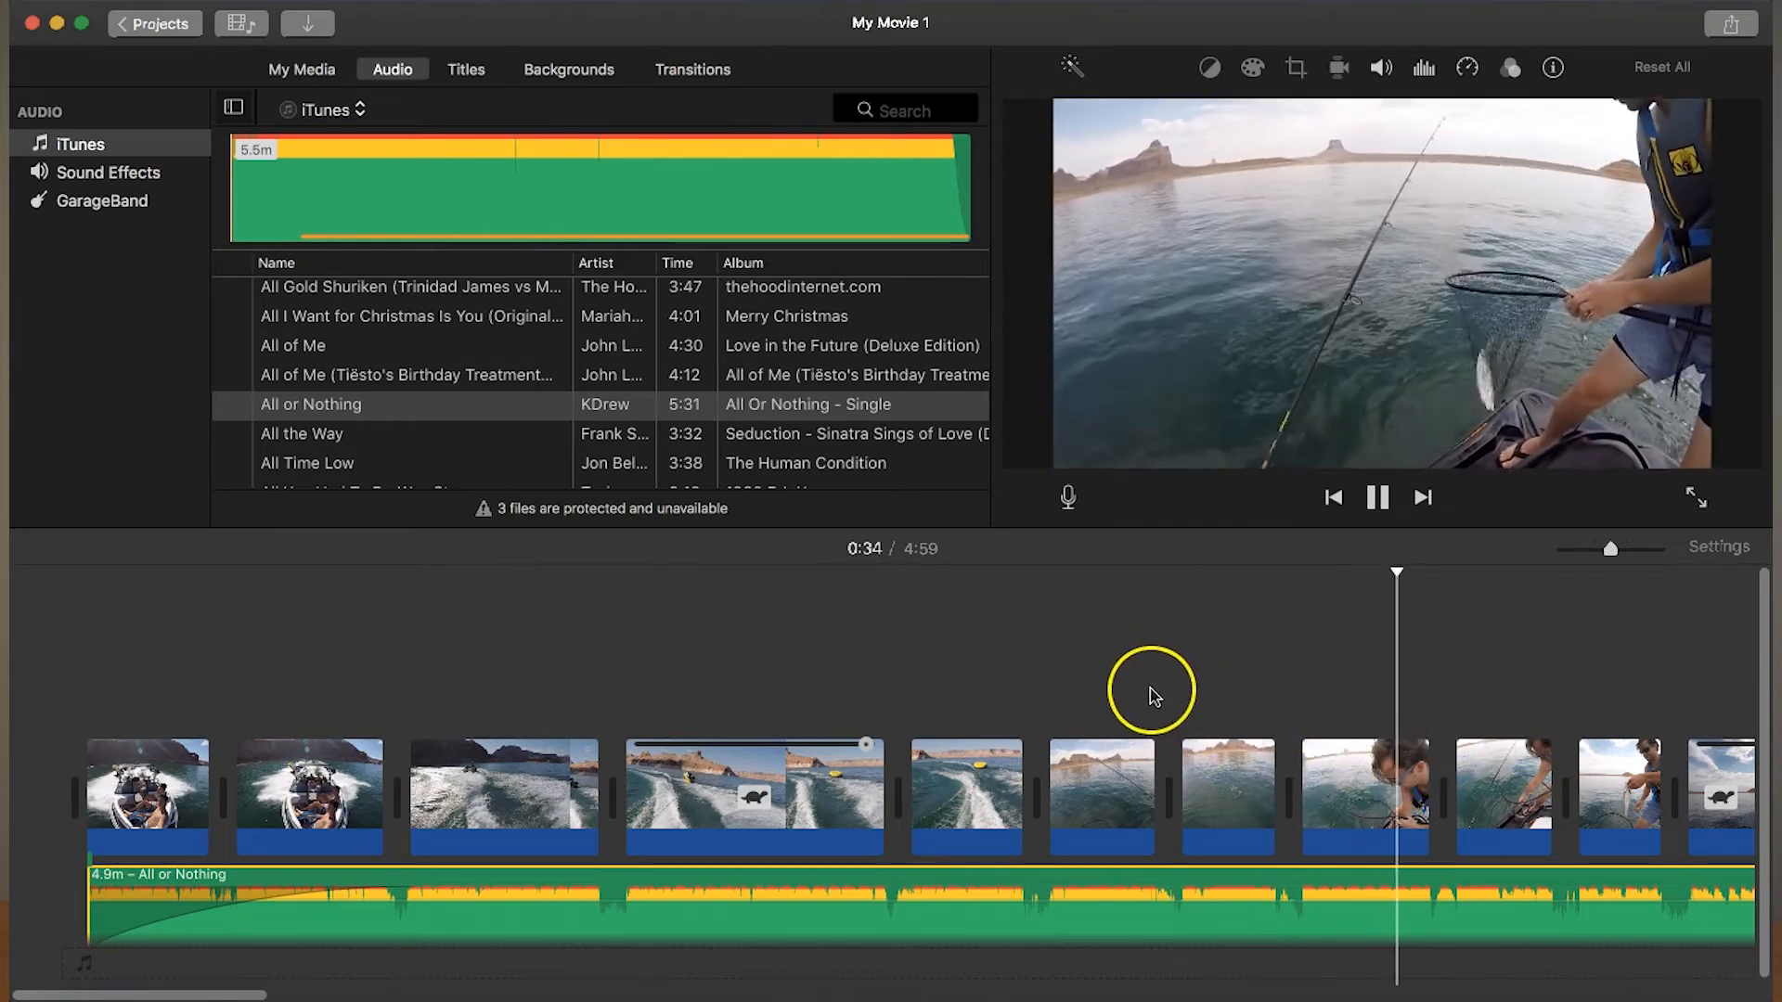
{"action": "key", "text": "space"}
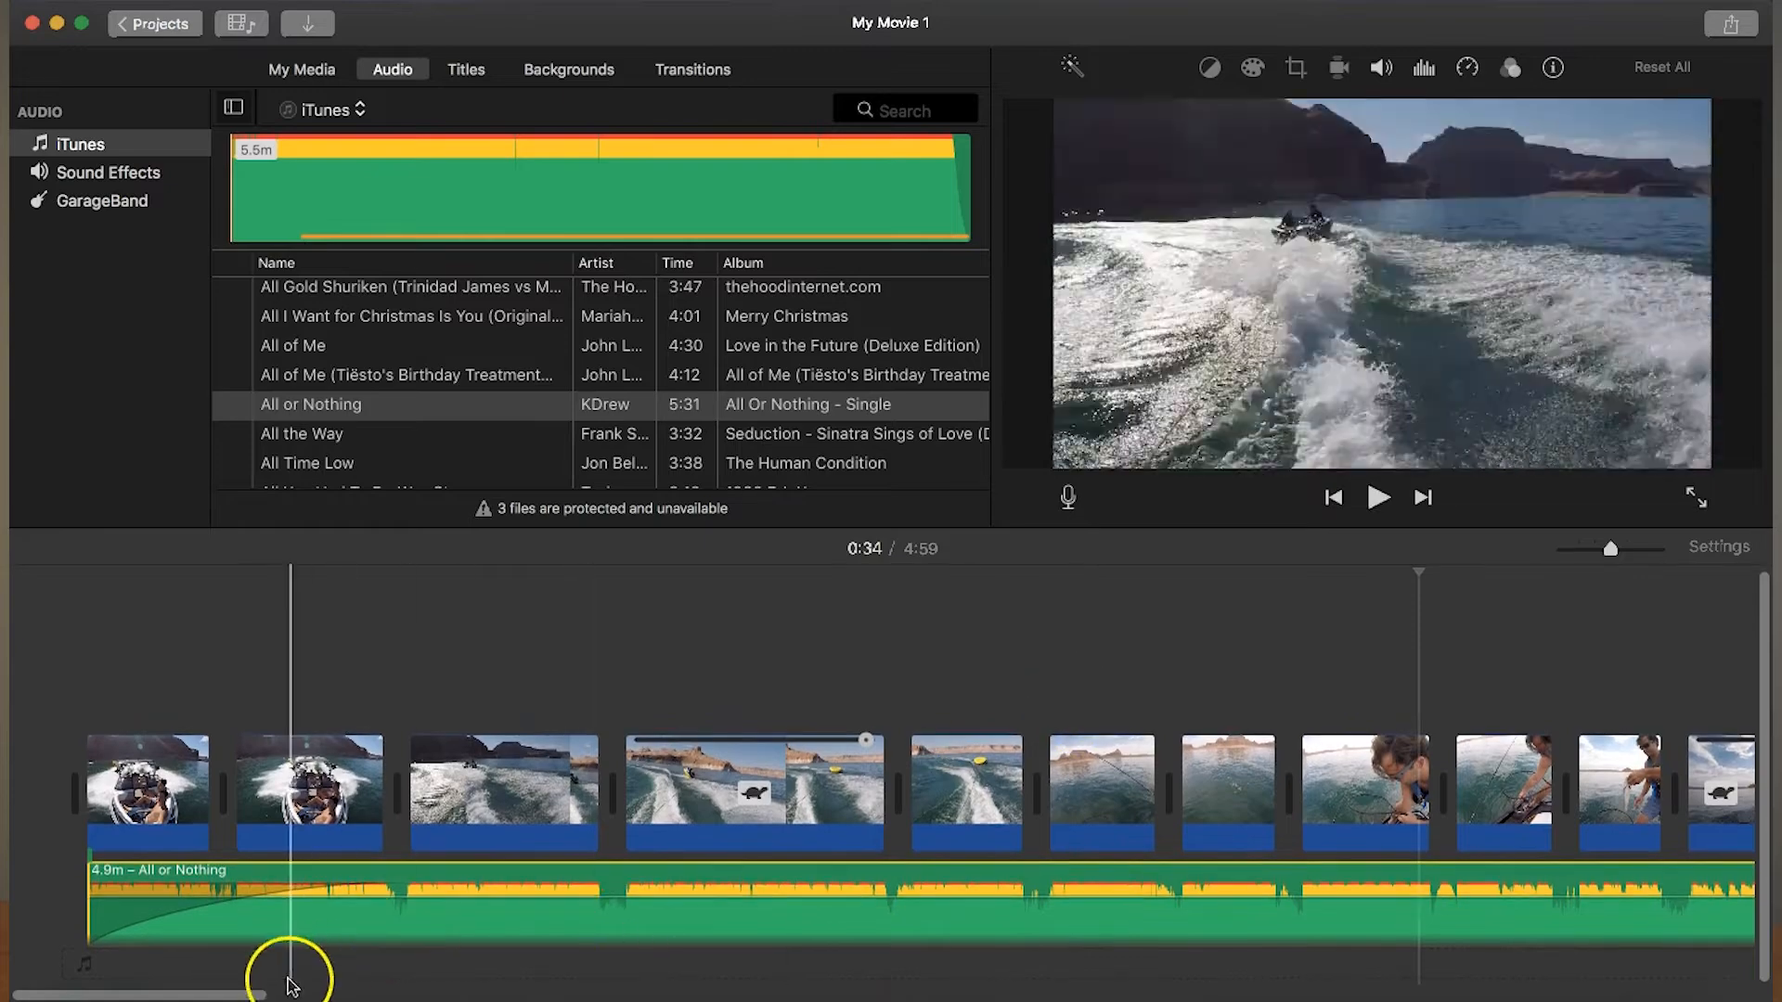
- Trim about 23 s more off the start of the music and play the fishing part around 0:33
{"action": "left_click_drag", "start_coordinate": [262, 993], "coordinate": [676, 991]}
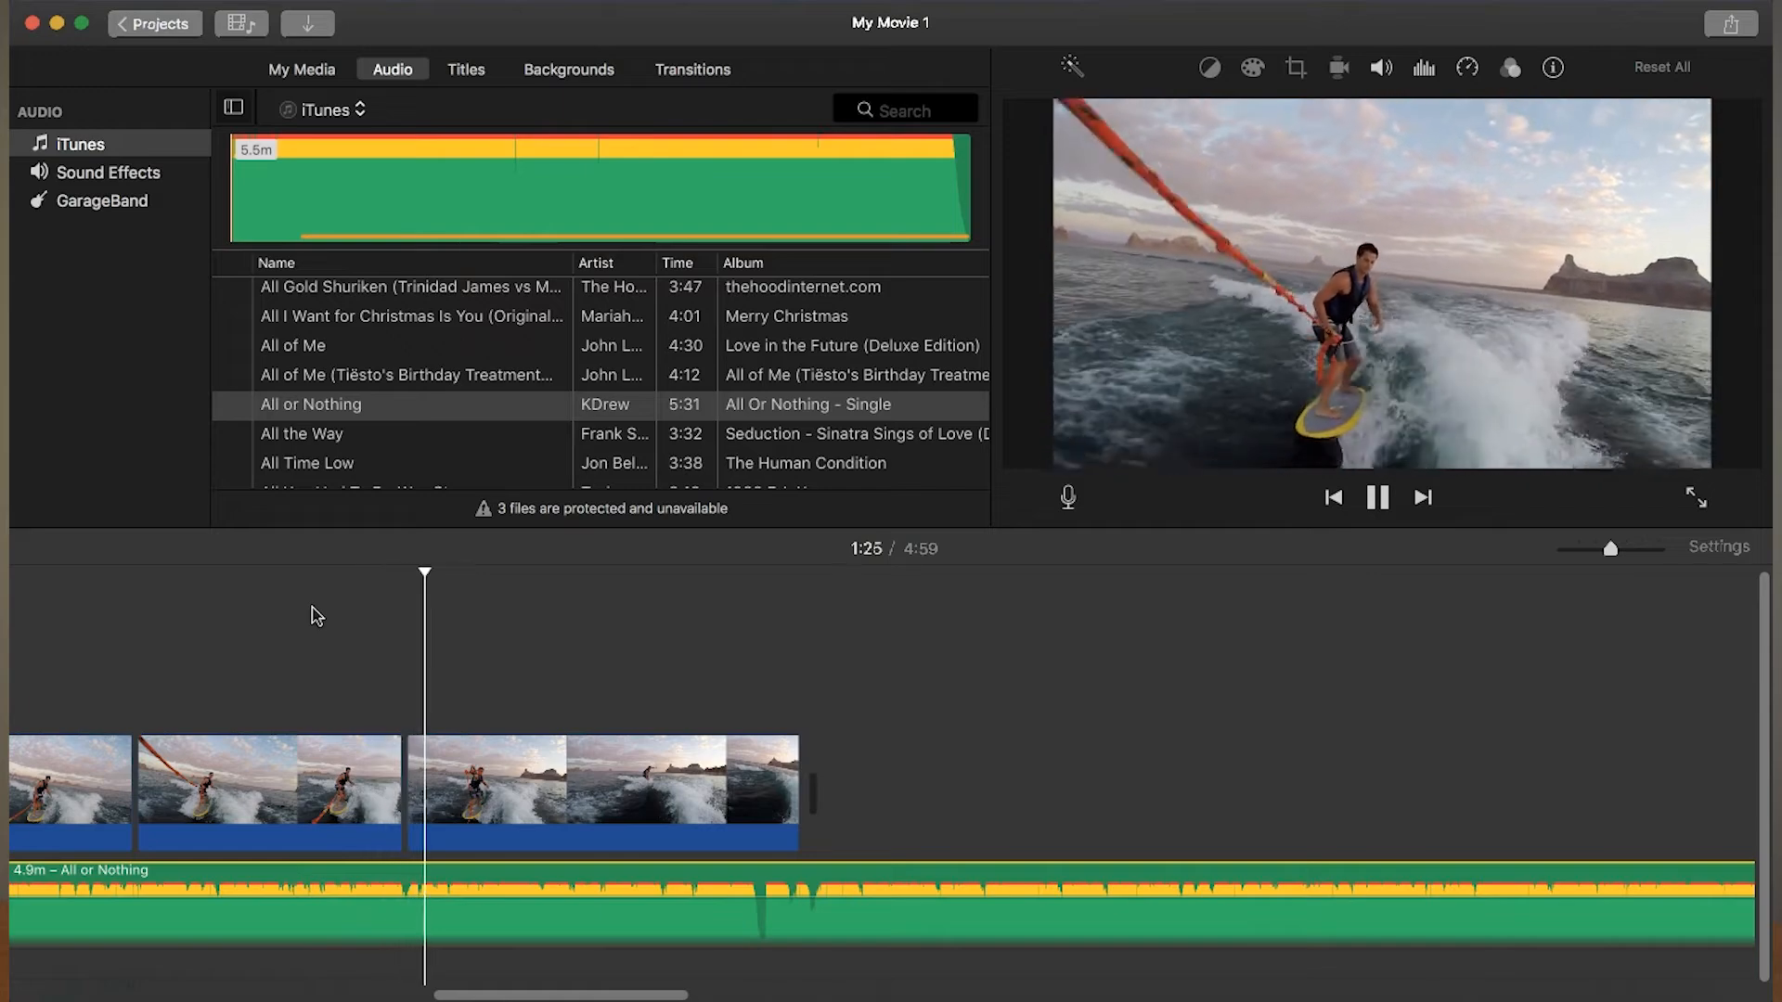
{"action": "left_click_drag", "start_coordinate": [498, 988], "coordinate": [14, 984]}
{"action": "left_click_drag", "start_coordinate": [96, 879], "coordinate": [186, 877]}
{"action": "left_click", "coordinate": [1340, 568]}
{"action": "key", "text": "space"}
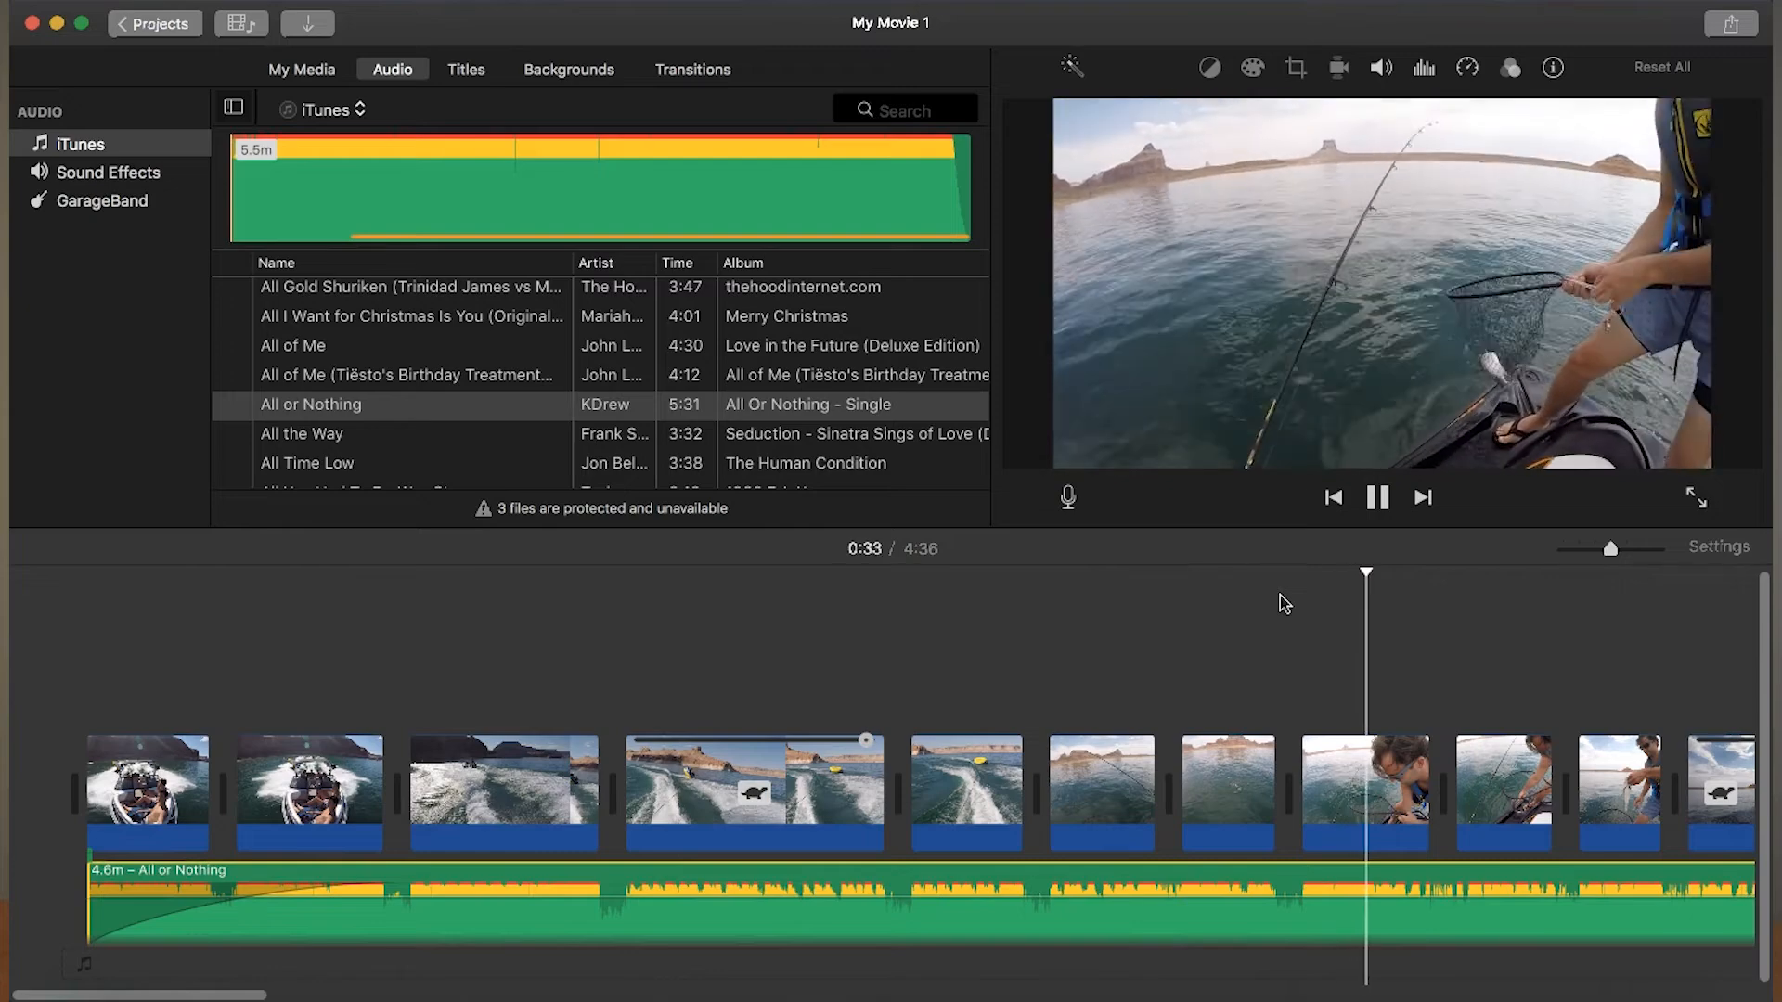
{"action": "key", "text": "space"}
- Split the music at about 0:35 and shorten its second part from the end to about 1.2 minutes
{"action": "left_click_drag", "start_coordinate": [264, 995], "coordinate": [694, 993]}
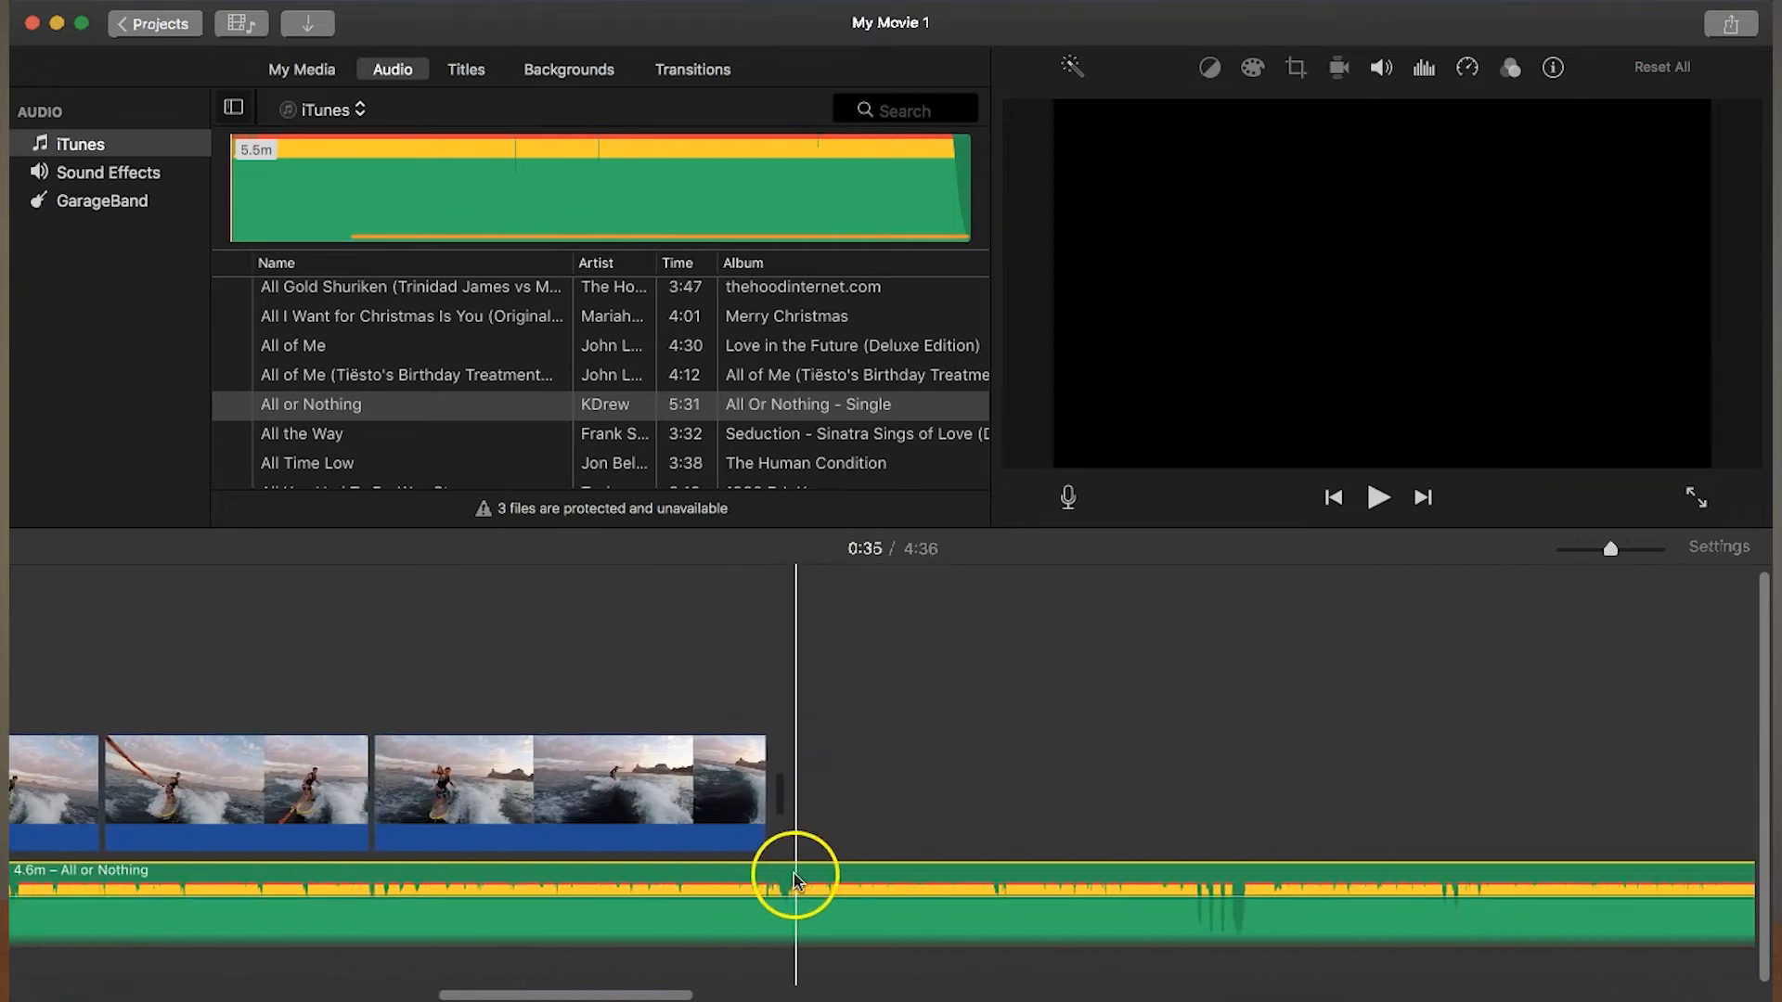
{"action": "left_click_drag", "start_coordinate": [1532, 980], "coordinate": [1682, 969]}
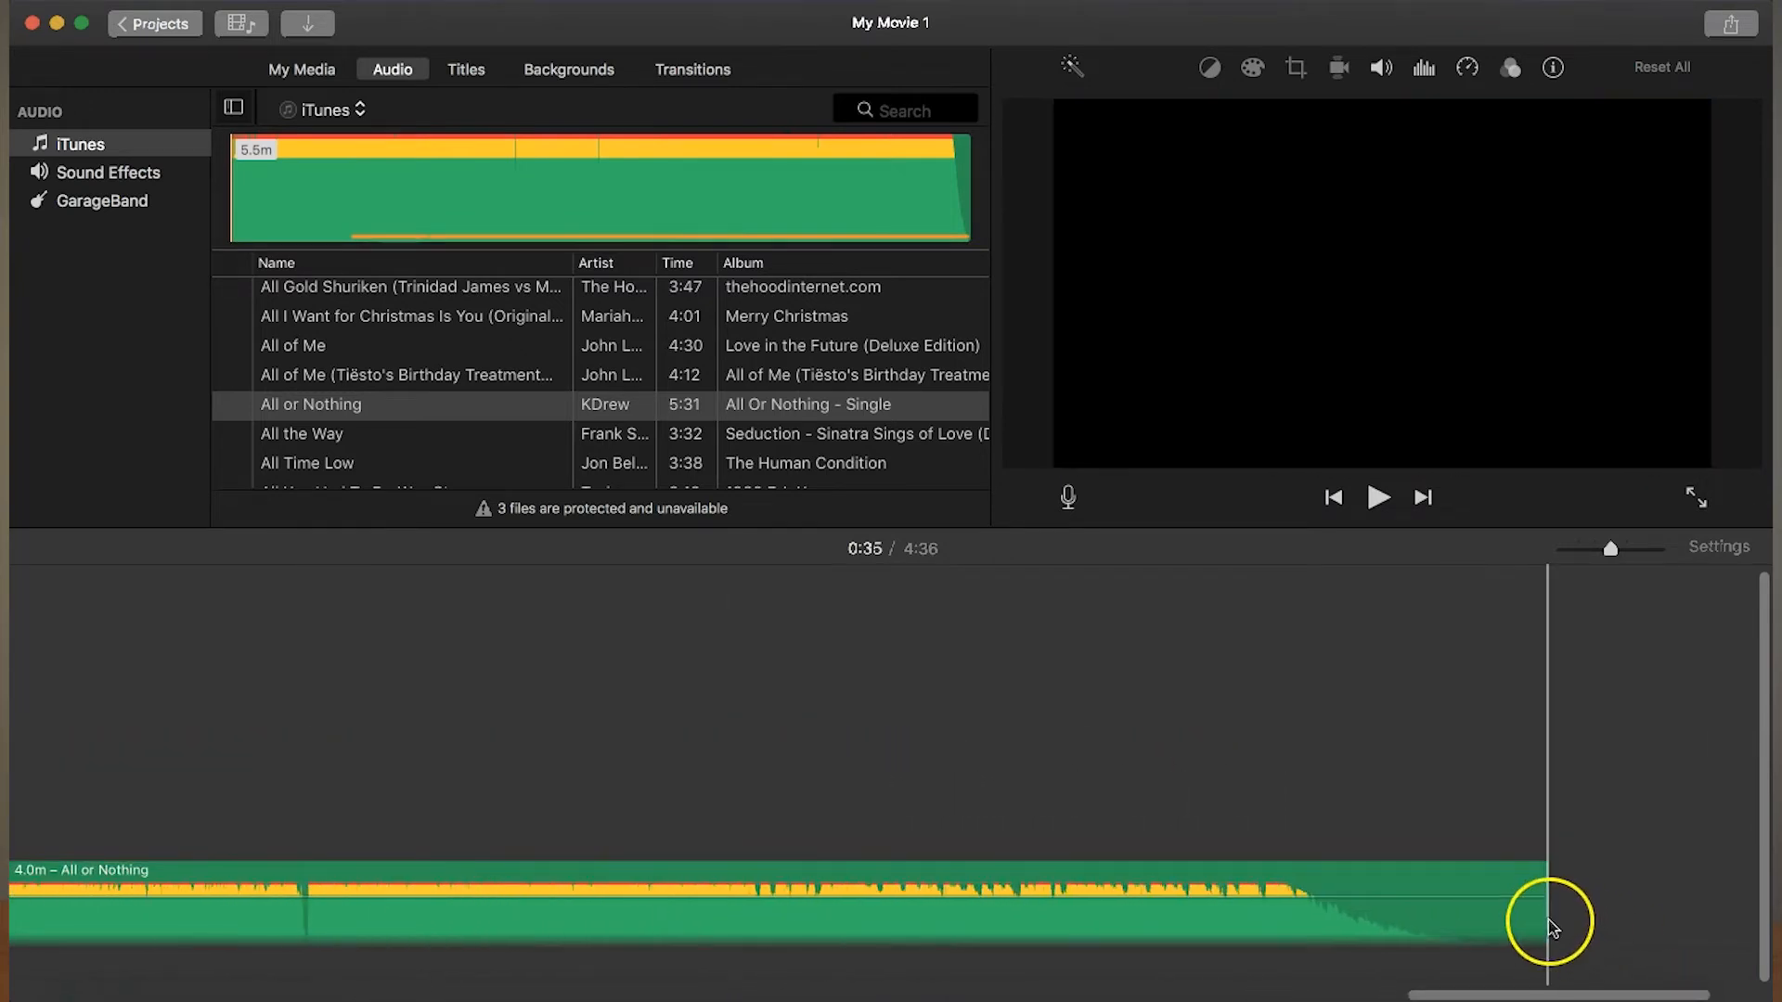
{"action": "left_click_drag", "start_coordinate": [1550, 929], "coordinate": [176, 923]}
{"action": "scroll", "coordinate": [931, 886], "scroll_direction": "left", "scroll_amount": 14}
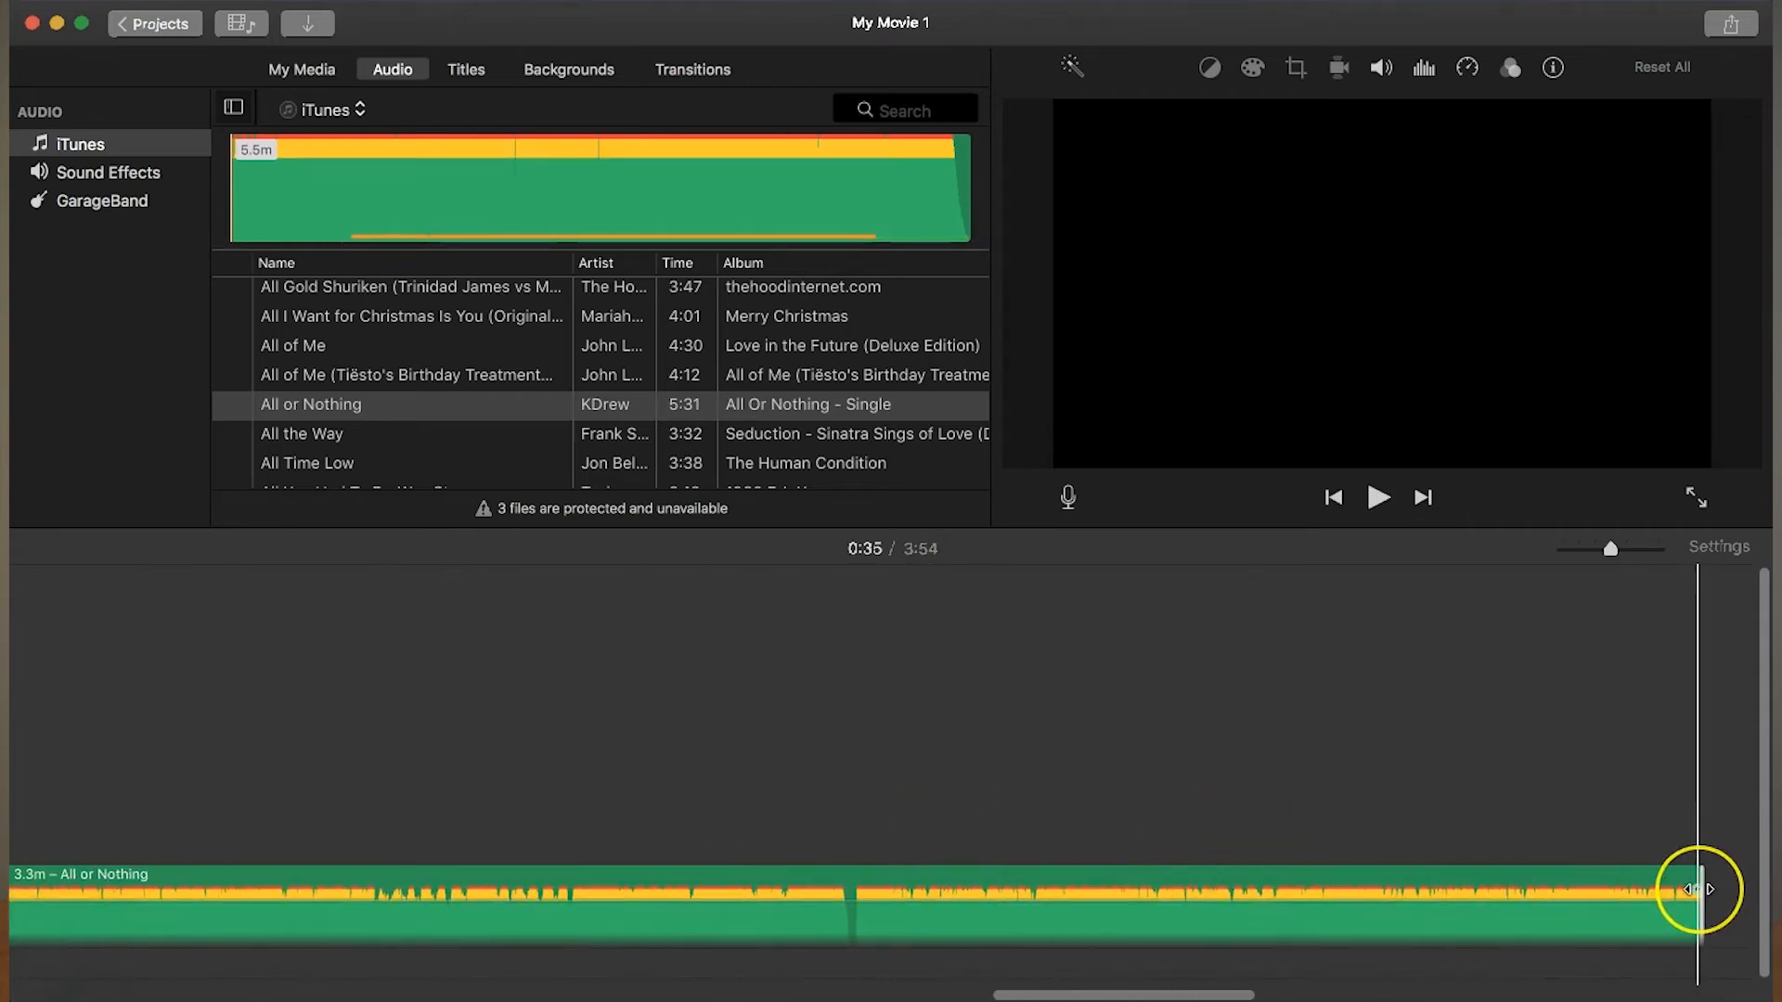
{"action": "key", "text": "XF86AudioMute"}
{"action": "left_click_drag", "start_coordinate": [1700, 892], "coordinate": [594, 910]}
{"action": "left_click_drag", "start_coordinate": [1702, 893], "coordinate": [278, 893]}
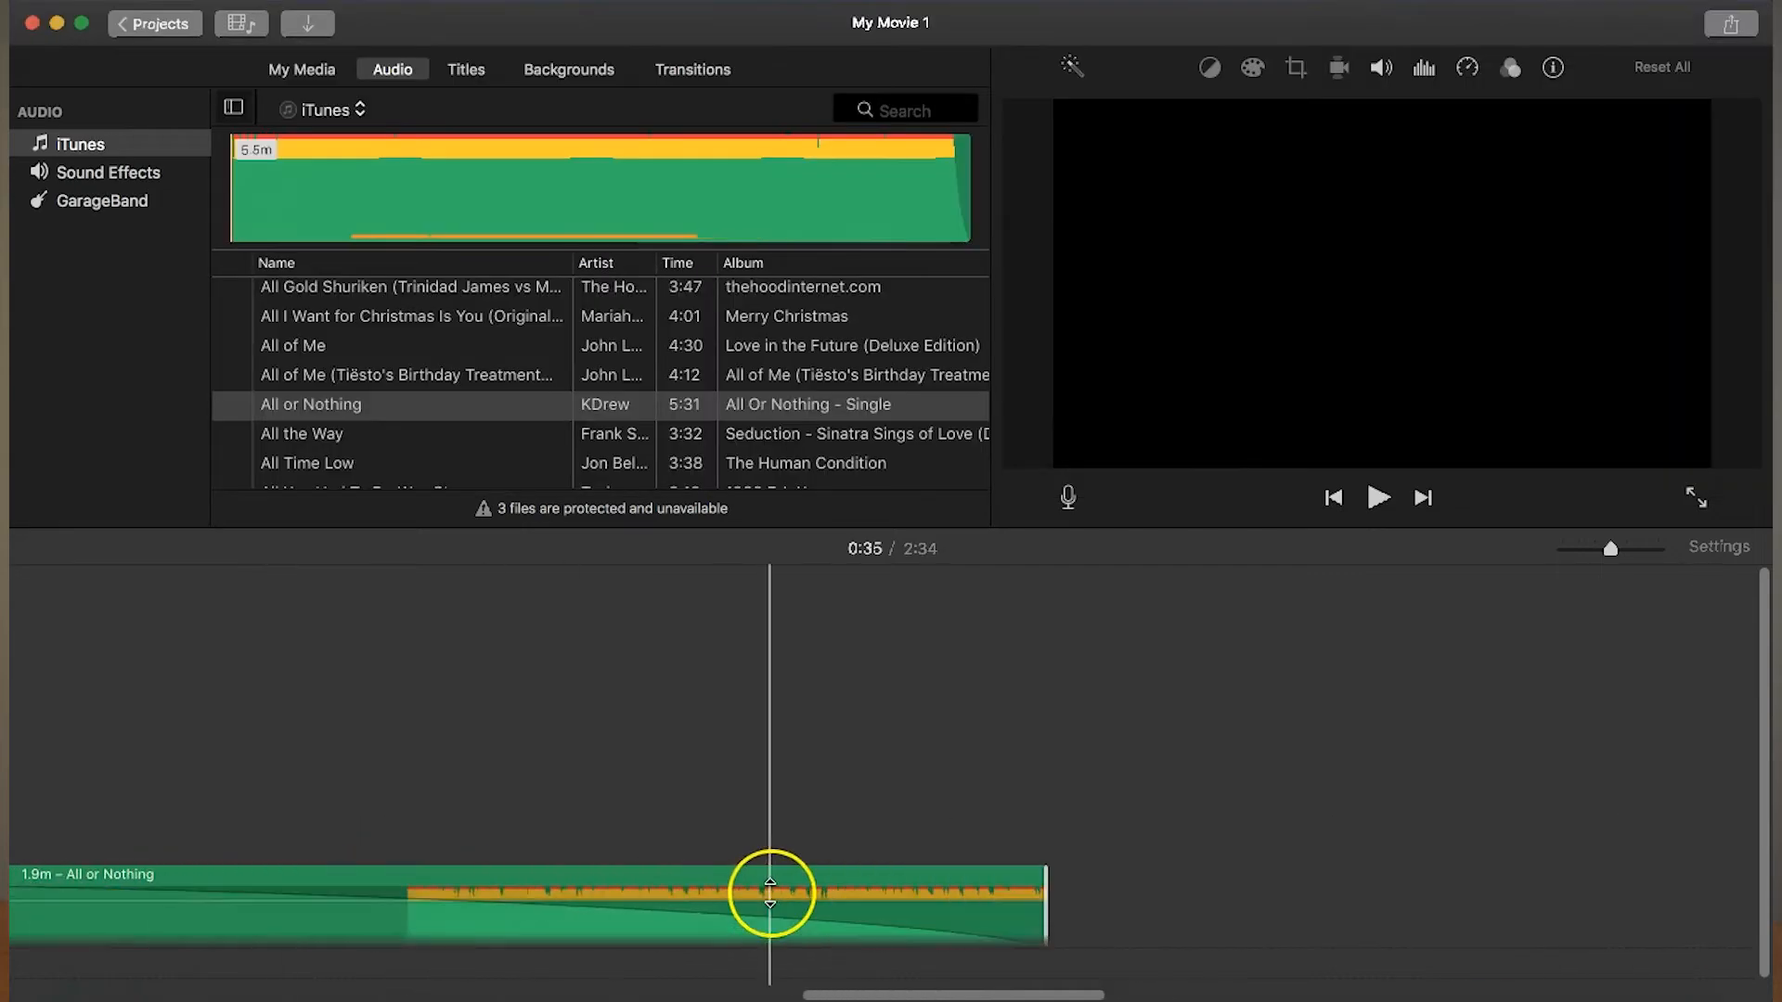
{"action": "left_click_drag", "start_coordinate": [1508, 936], "coordinate": [346, 891]}
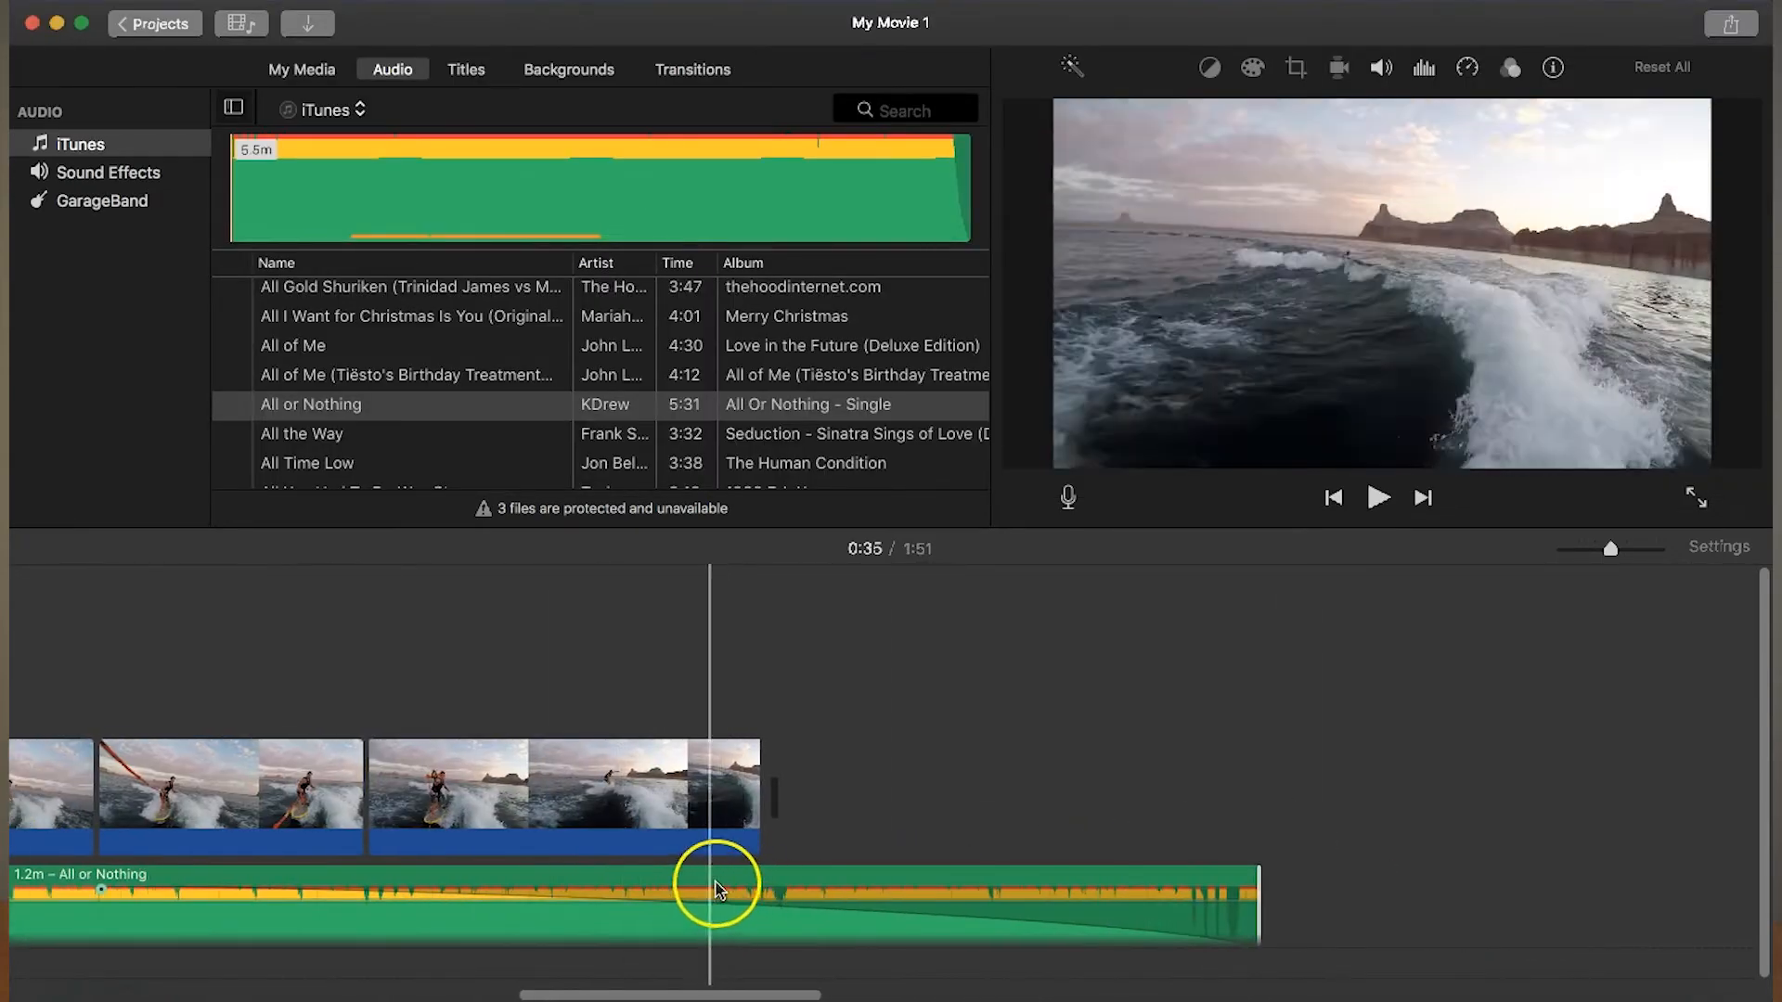
- Set the music's fade-out to about 8.5 s and trim its end to the end of the last wakeboarding clip at 1:37
{"action": "left_click_drag", "start_coordinate": [97, 891], "coordinate": [983, 899]}
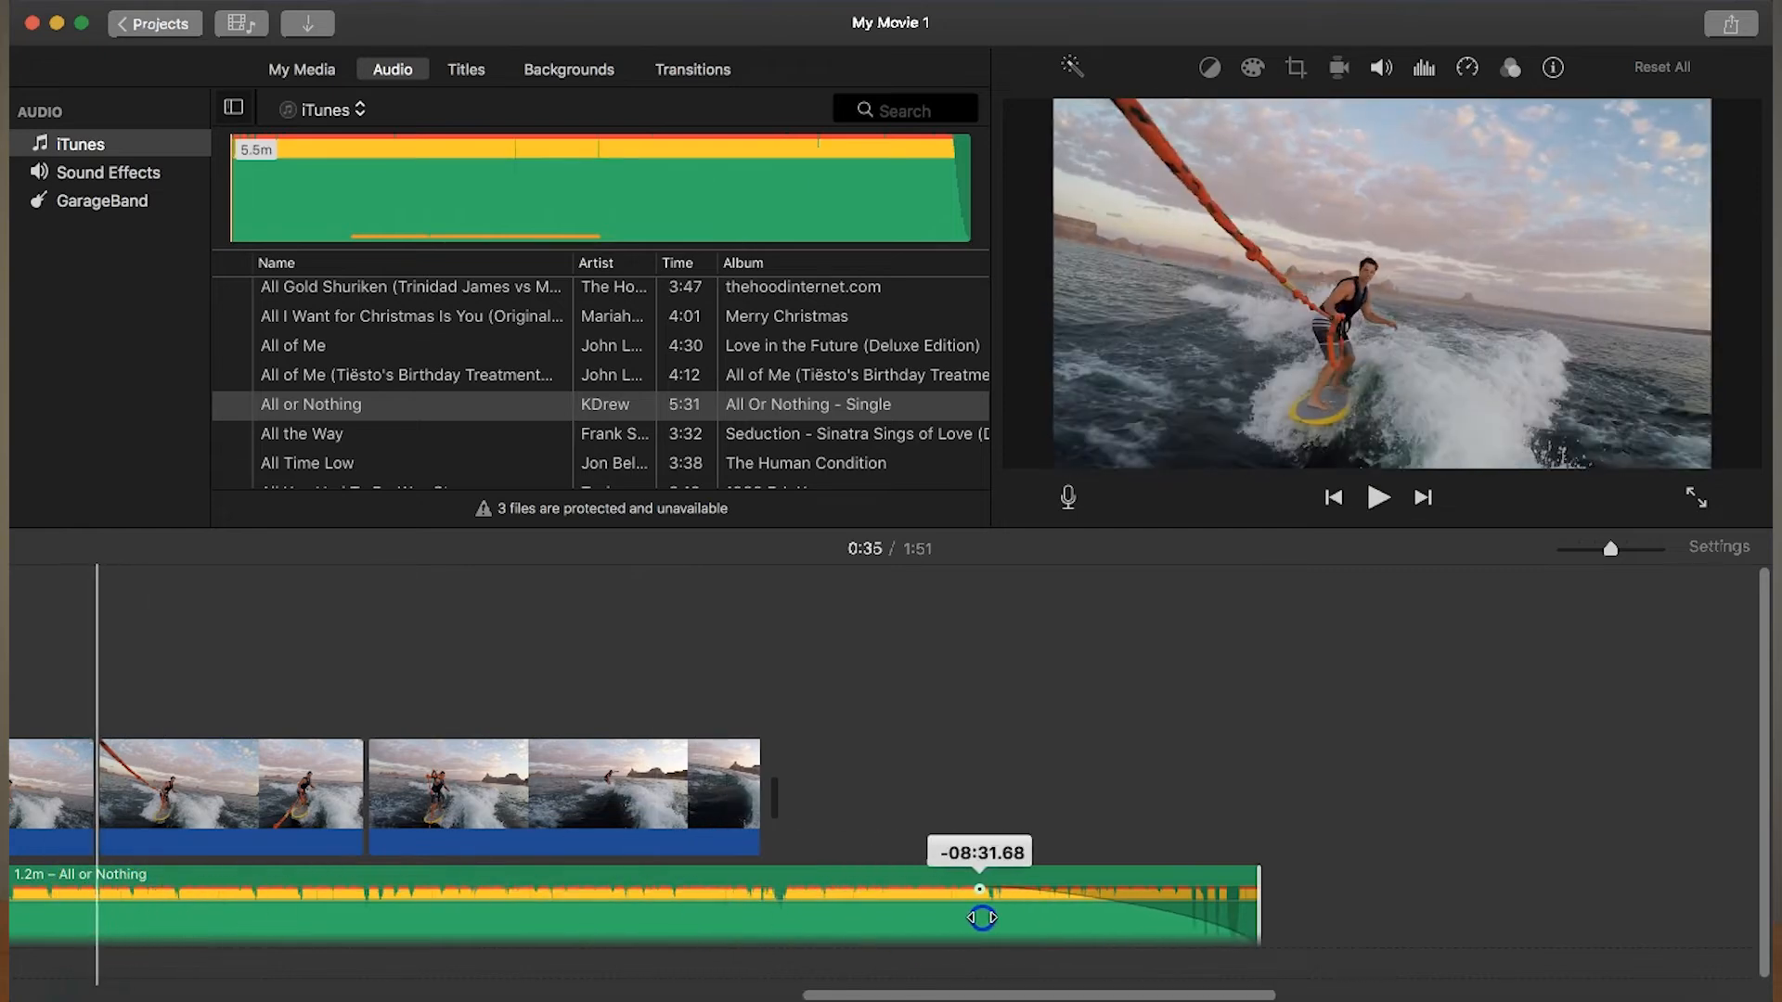
{"action": "left_click_drag", "start_coordinate": [1257, 907], "coordinate": [759, 905]}
{"action": "key", "text": "XF86AudioRaiseVolume"}
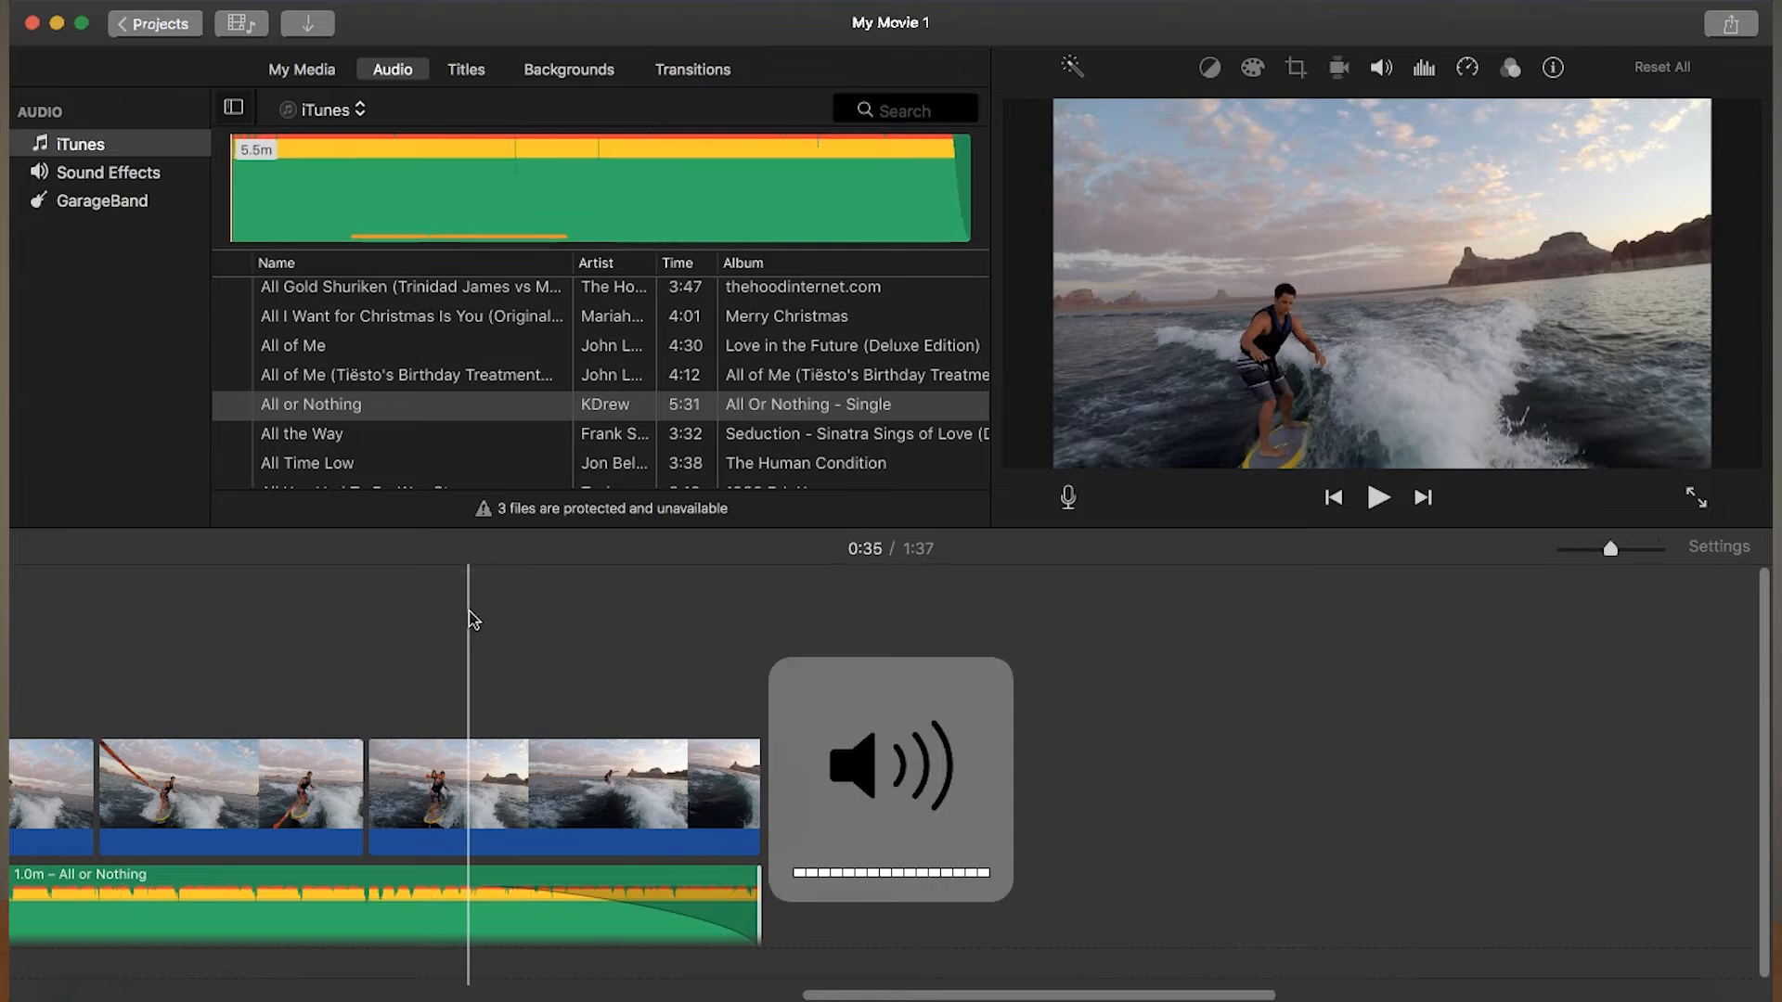
{"action": "key", "text": "space"}
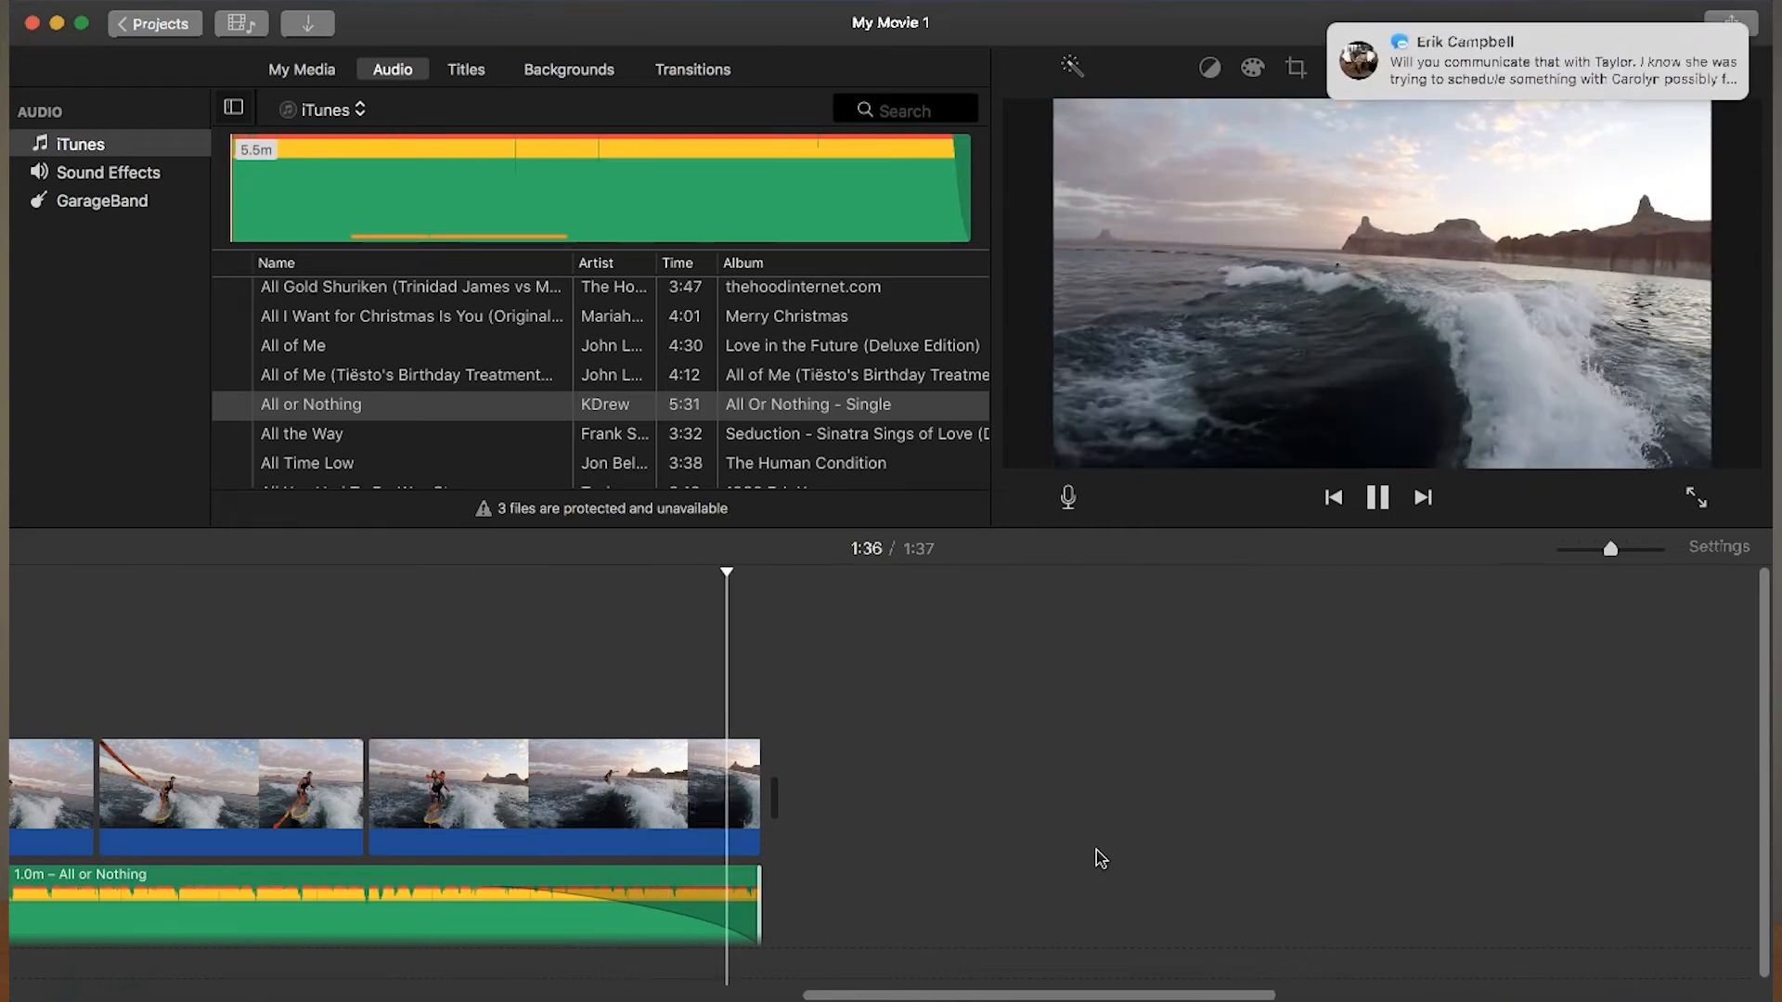
{"action": "key", "text": "space"}
{"action": "left_click_drag", "start_coordinate": [1370, 39], "coordinate": [1767, 36]}
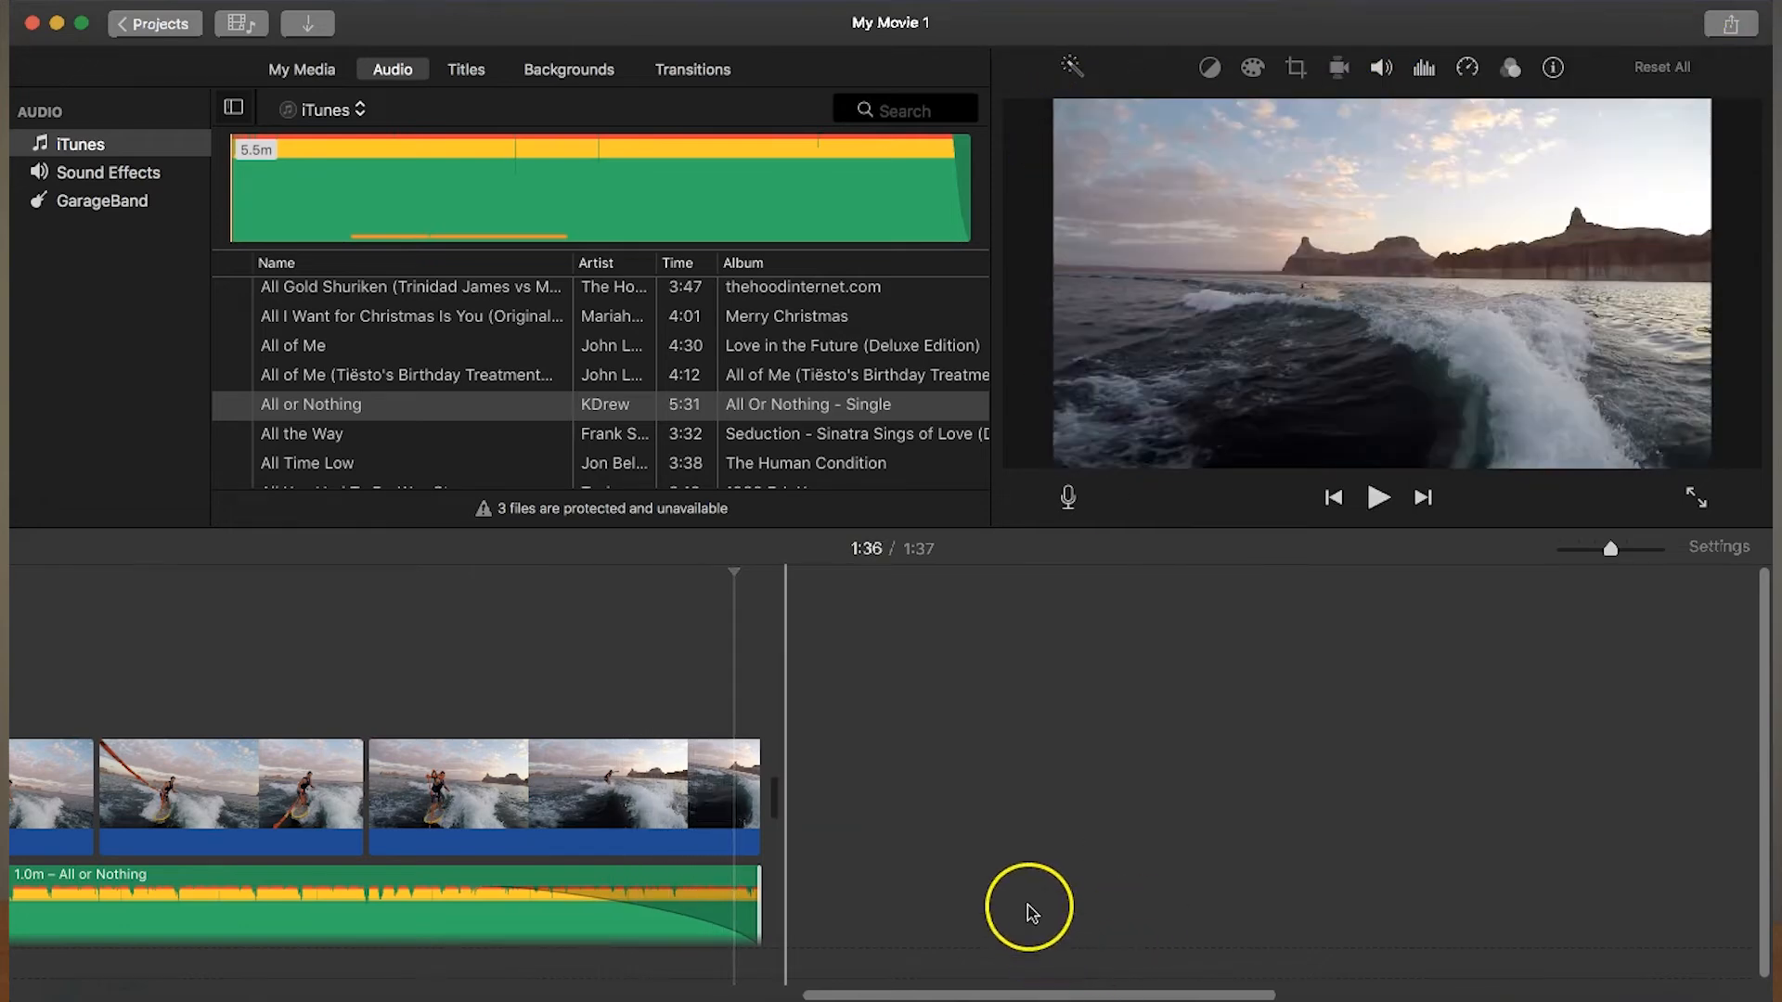
- Lower the volume of both music segments slightly and mute the computer's sound
{"action": "left_click_drag", "start_coordinate": [978, 978], "coordinate": [151, 966]}
{"action": "left_click_drag", "start_coordinate": [450, 894], "coordinate": [453, 902]}
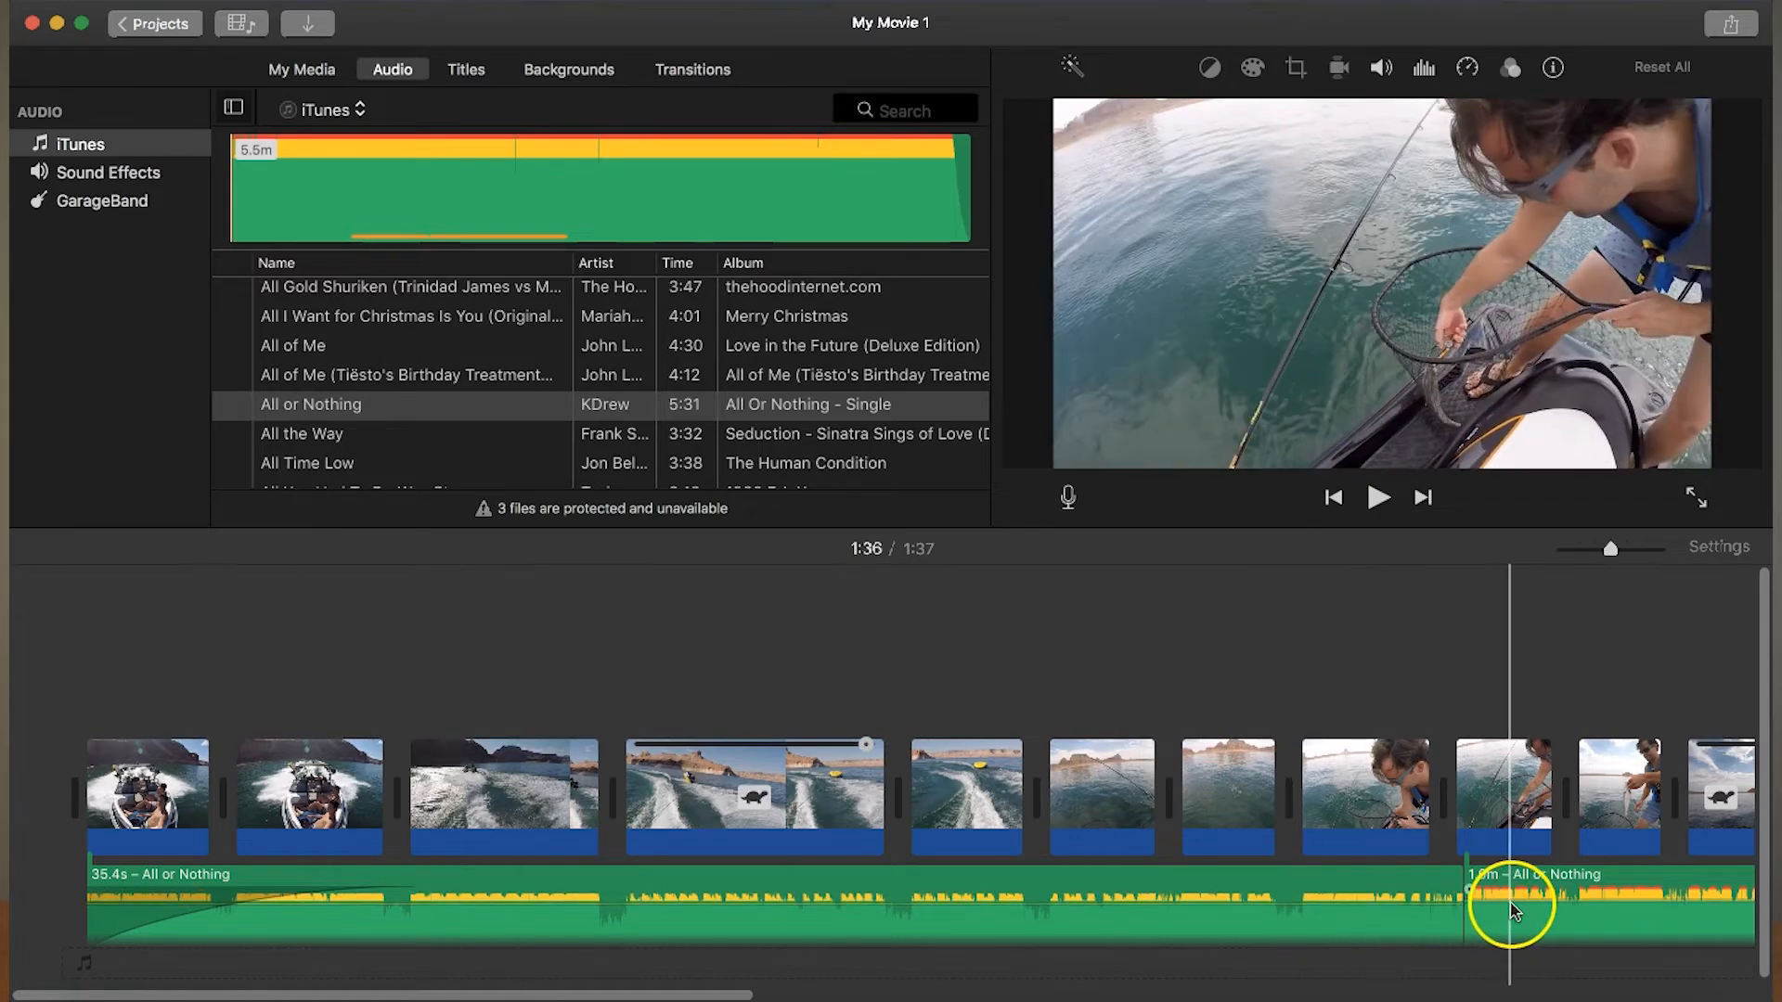
{"action": "left_click_drag", "start_coordinate": [1507, 895], "coordinate": [1508, 904]}
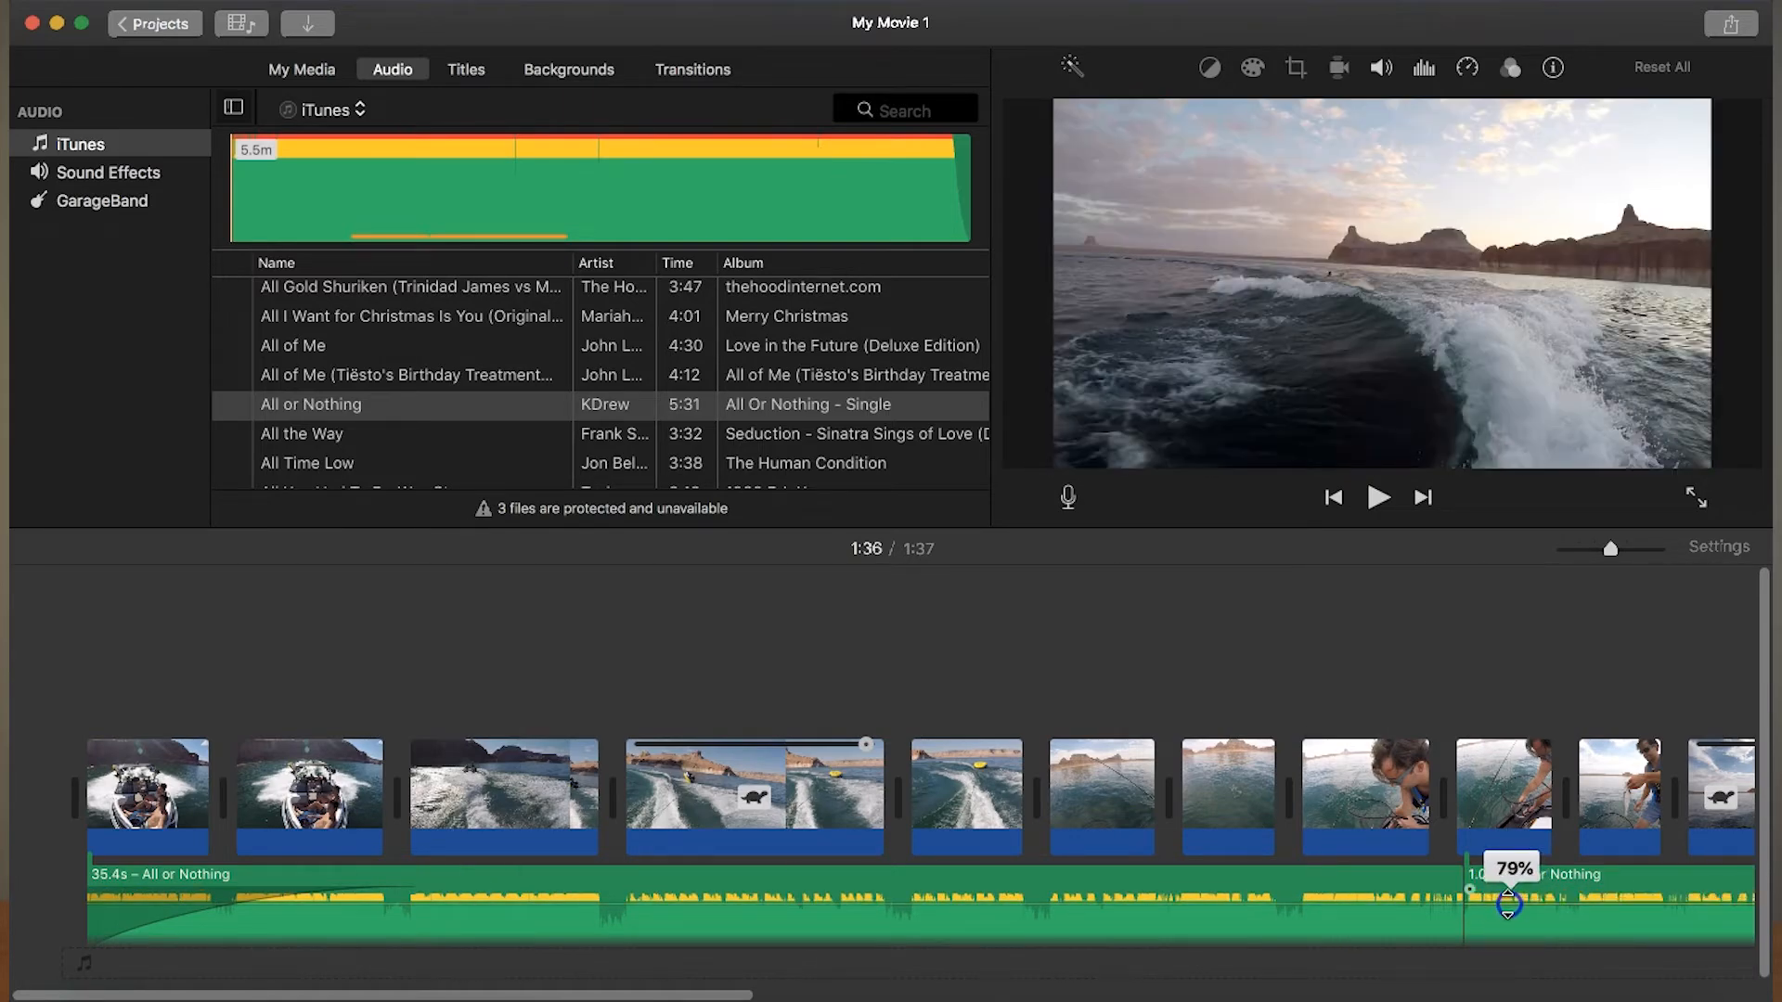
{"action": "left_click", "coordinate": [1005, 618]}
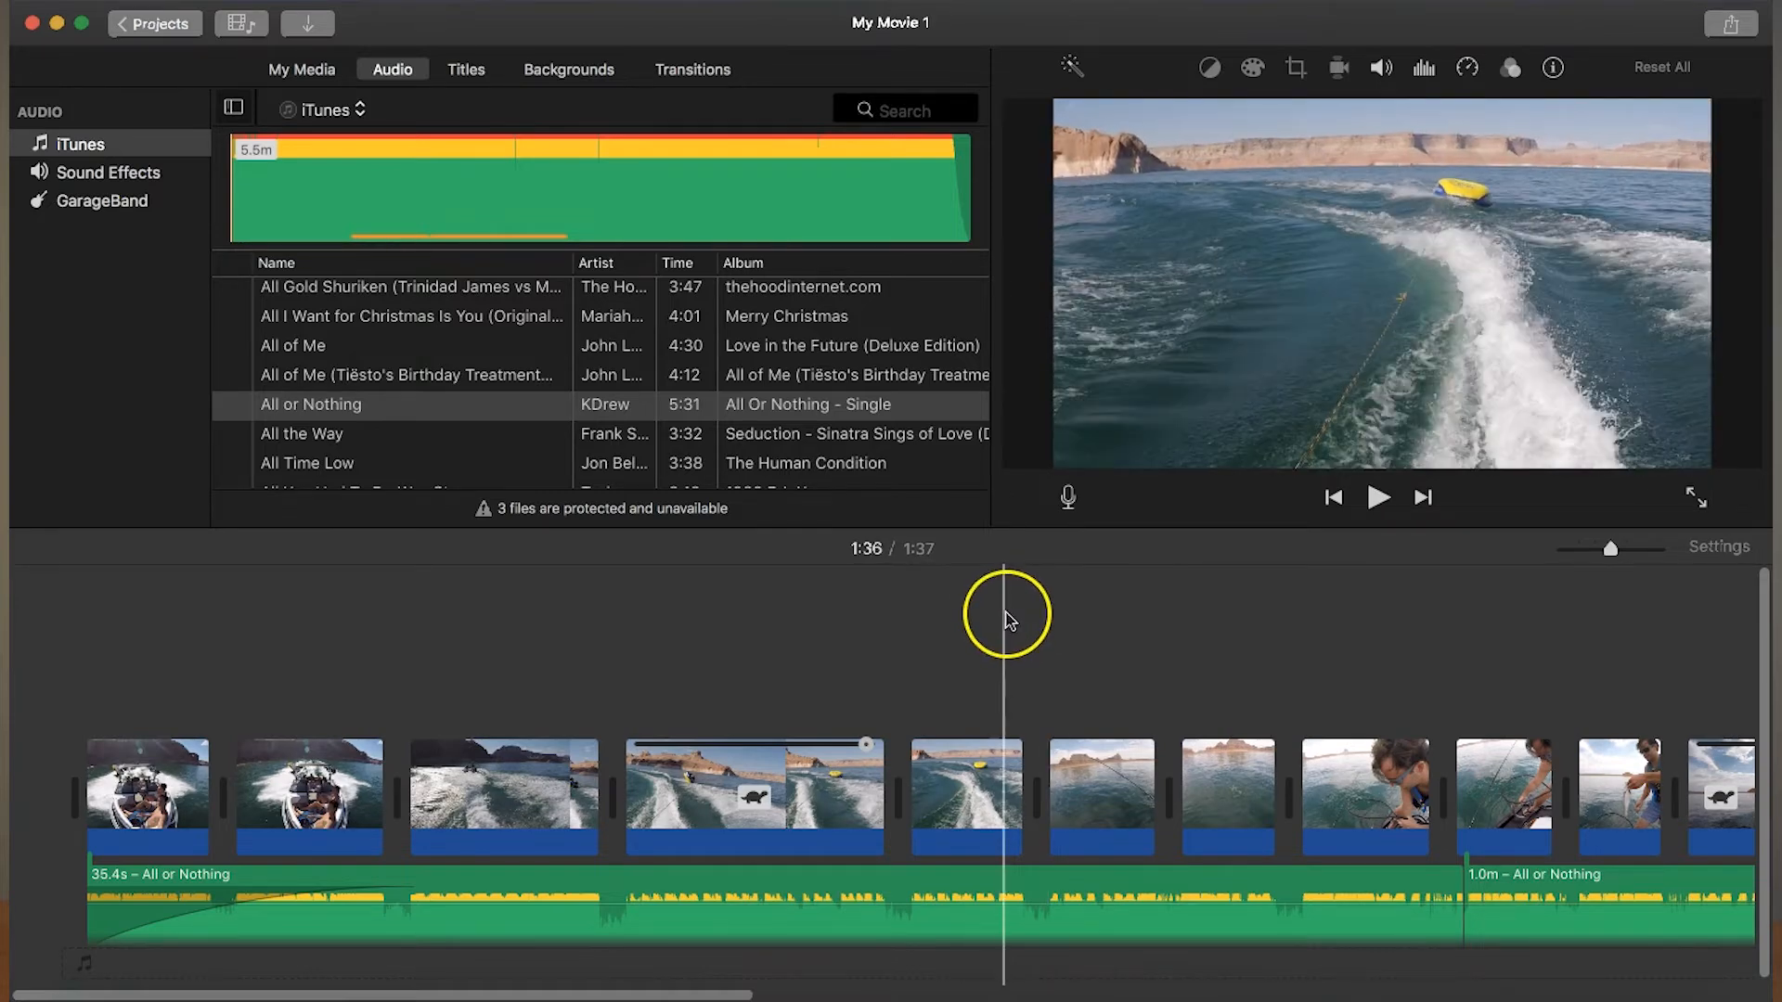
{"action": "key", "text": "XF86AudioMute"}
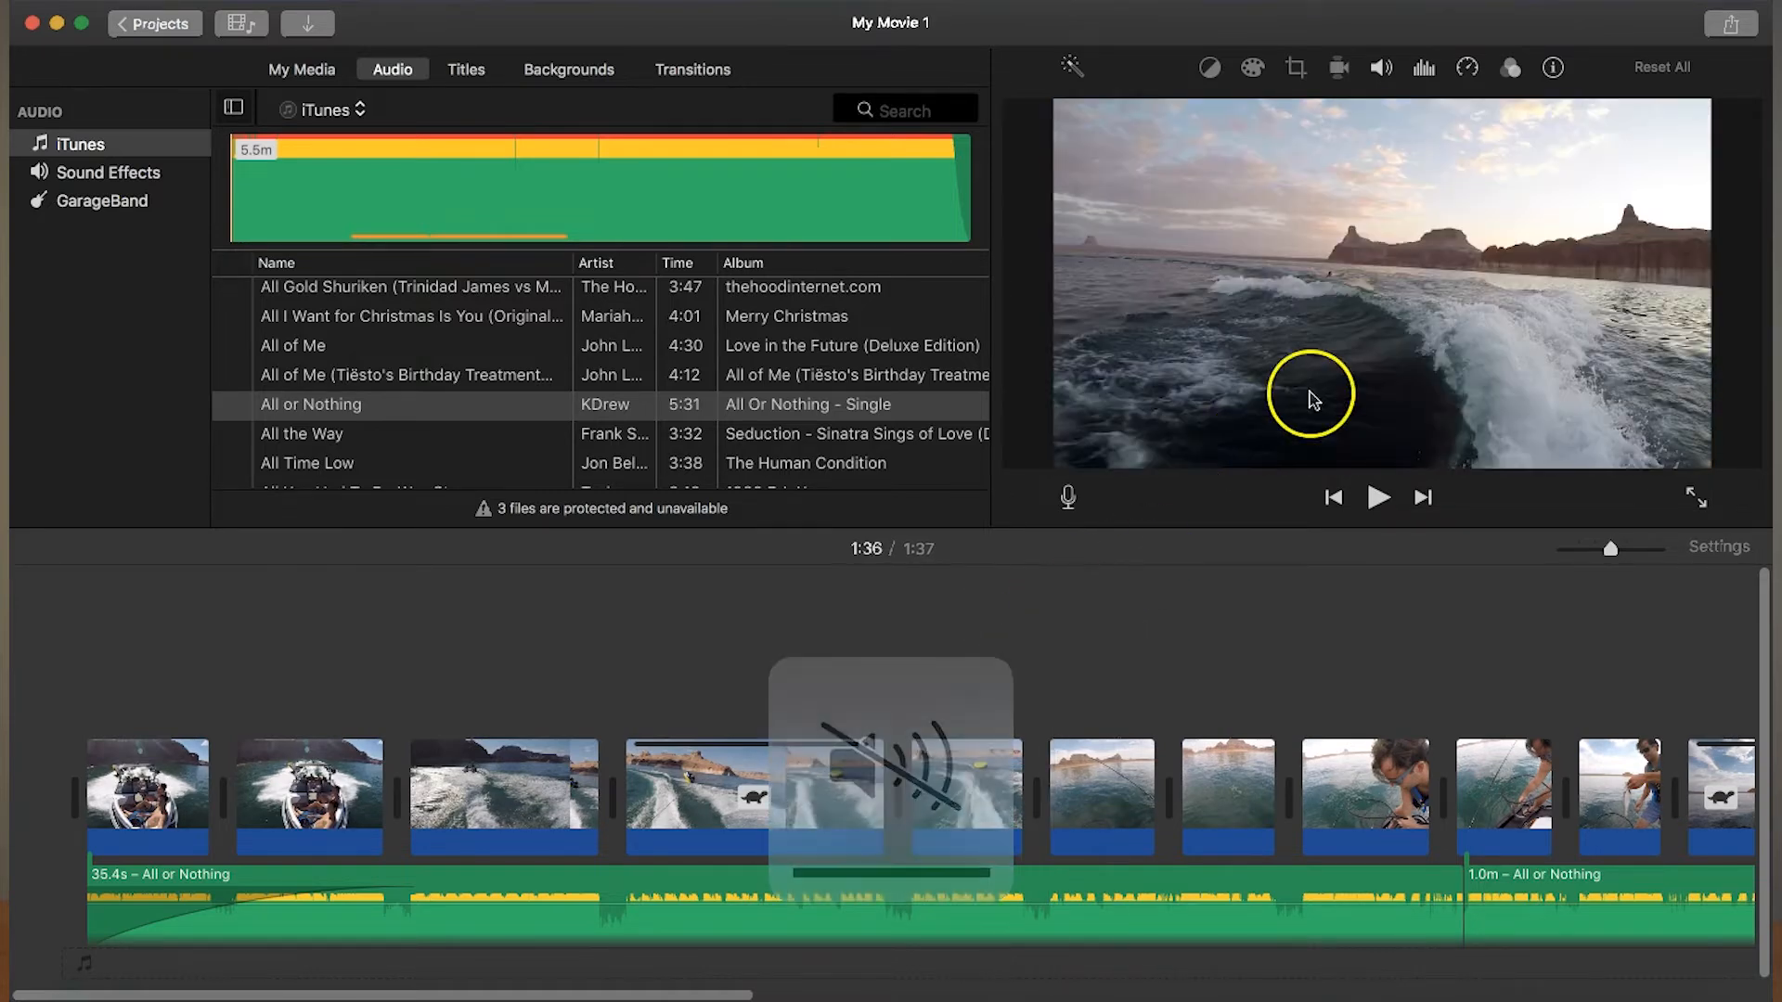
- Add a Fade to Black transition before the first boat clip at the start of the movie and play it
{"action": "left_click", "coordinate": [292, 789]}
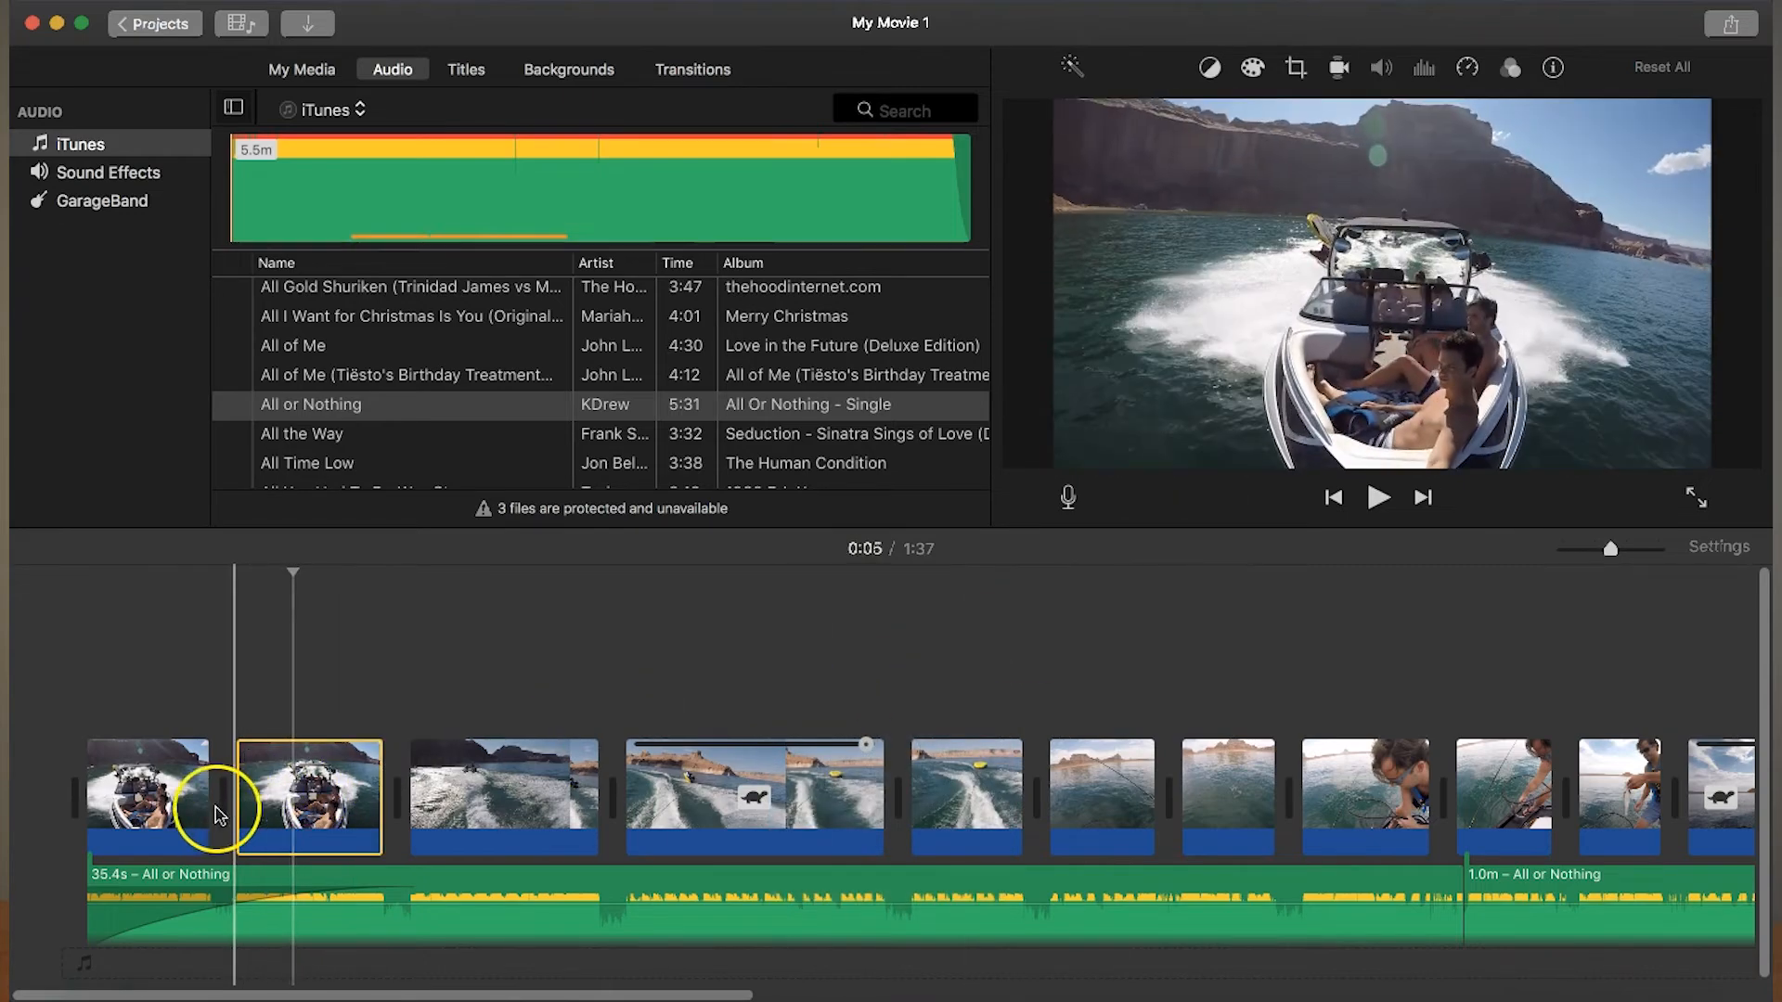
{"action": "left_click", "coordinate": [143, 800]}
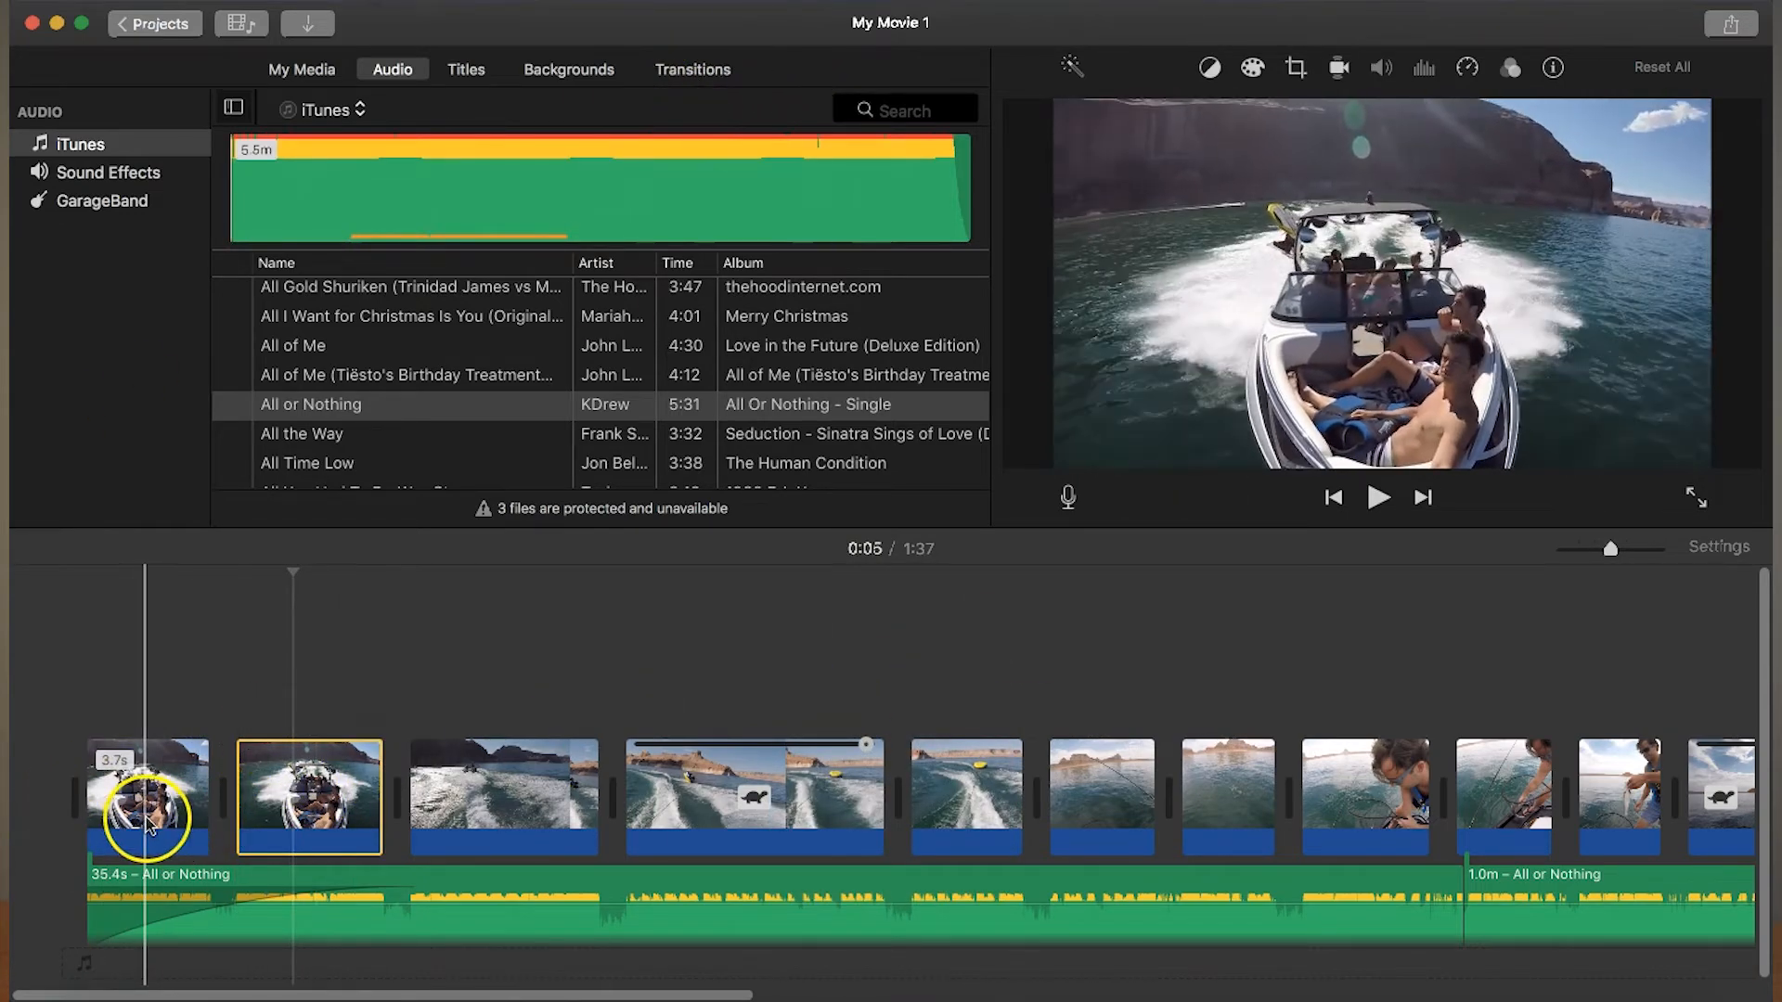
{"action": "left_click", "coordinate": [691, 75]}
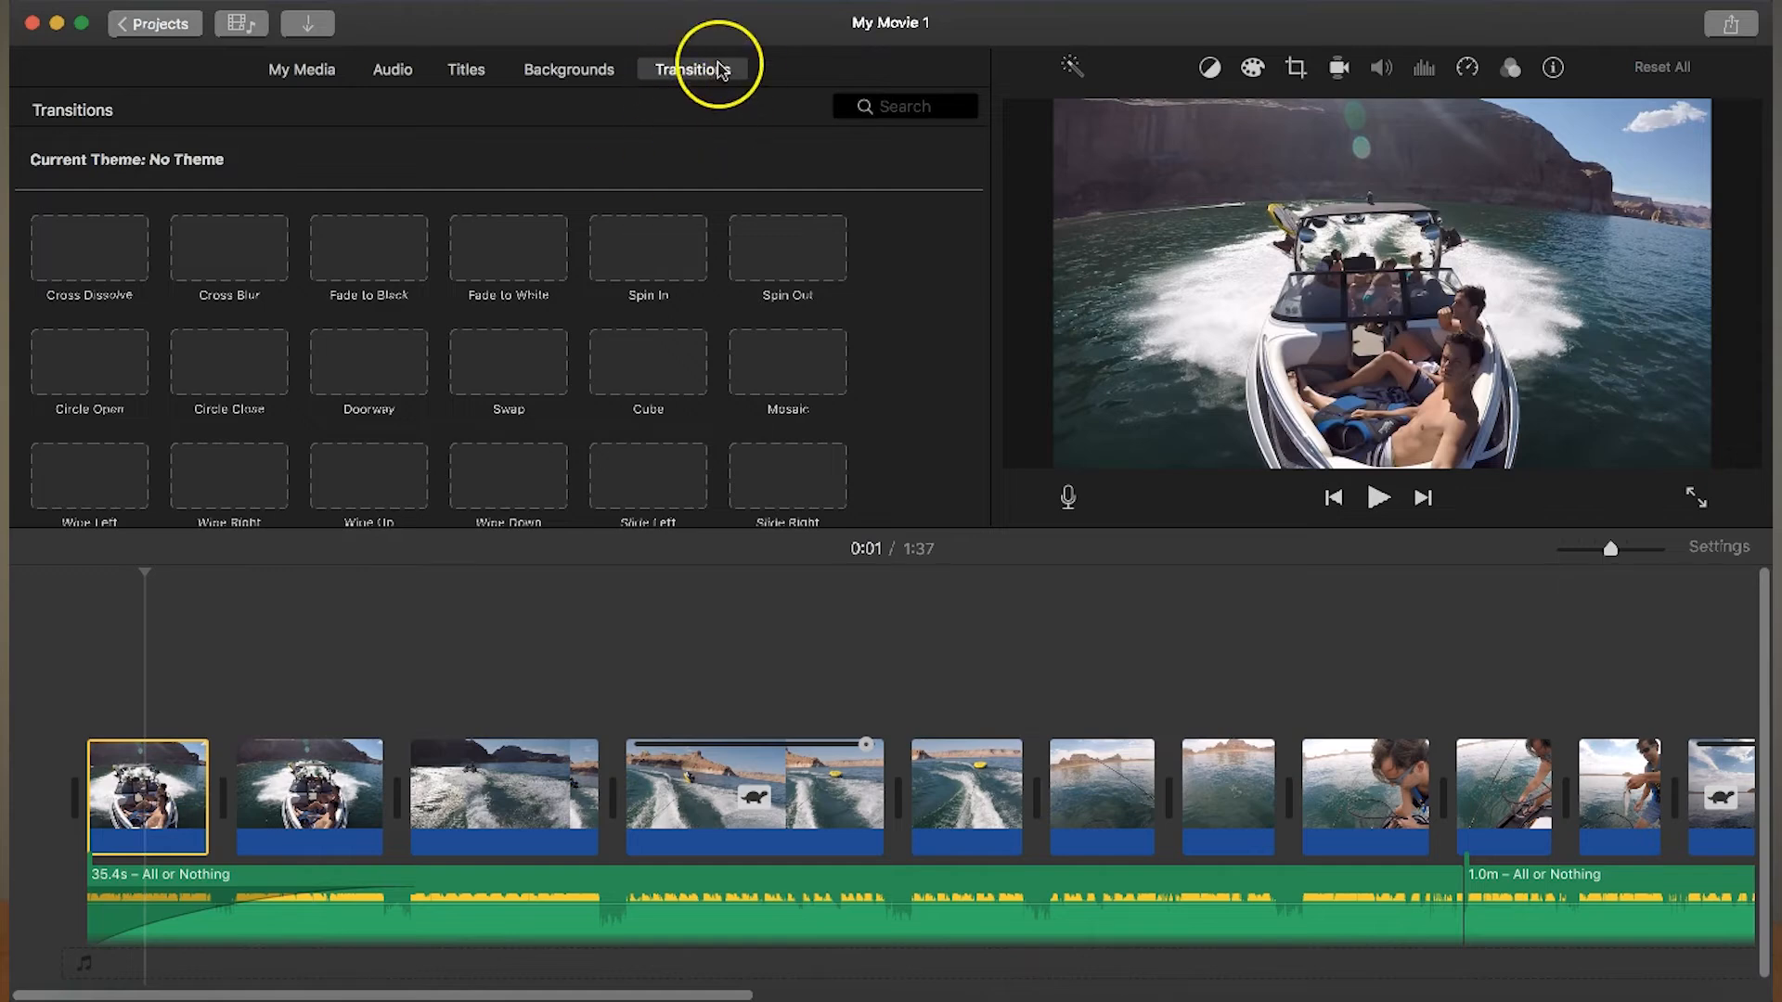
{"action": "mouse_move", "coordinate": [358, 258]}
{"action": "left_mouse_down"}
{"action": "mouse_move", "coordinate": [171, 569]}
{"action": "mouse_move", "coordinate": [70, 784]}
{"action": "left_mouse_up"}
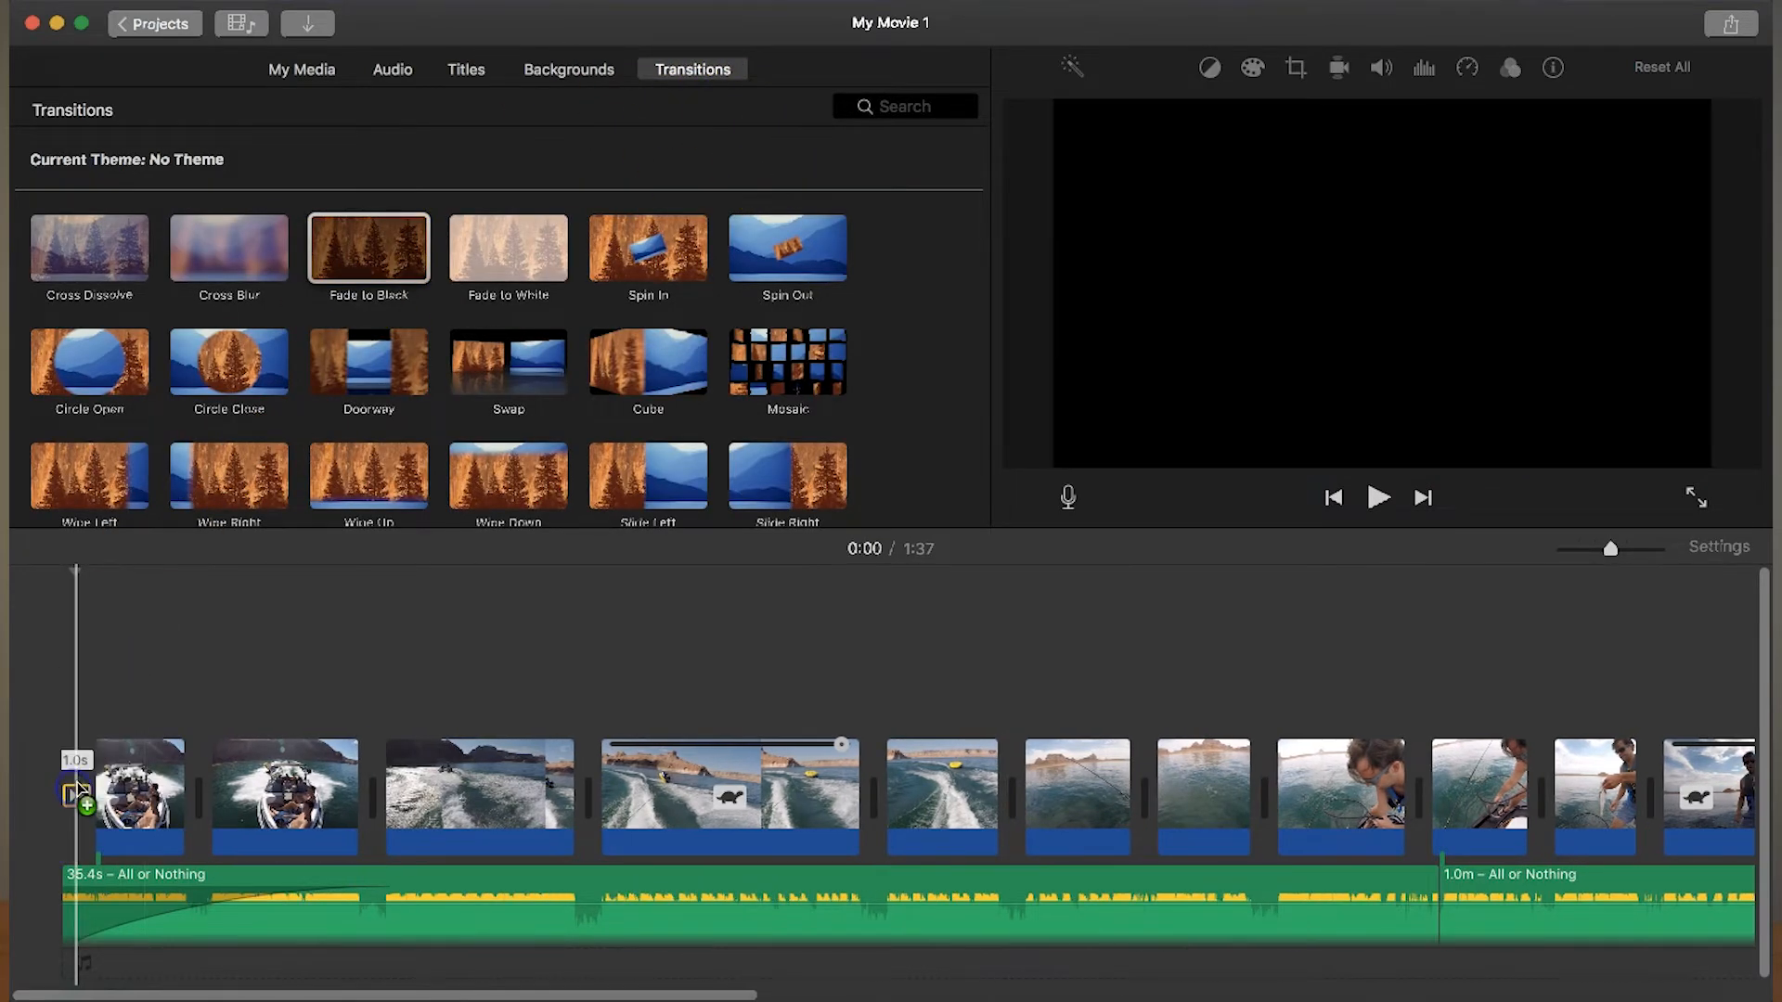
{"action": "left_click", "coordinate": [59, 720]}
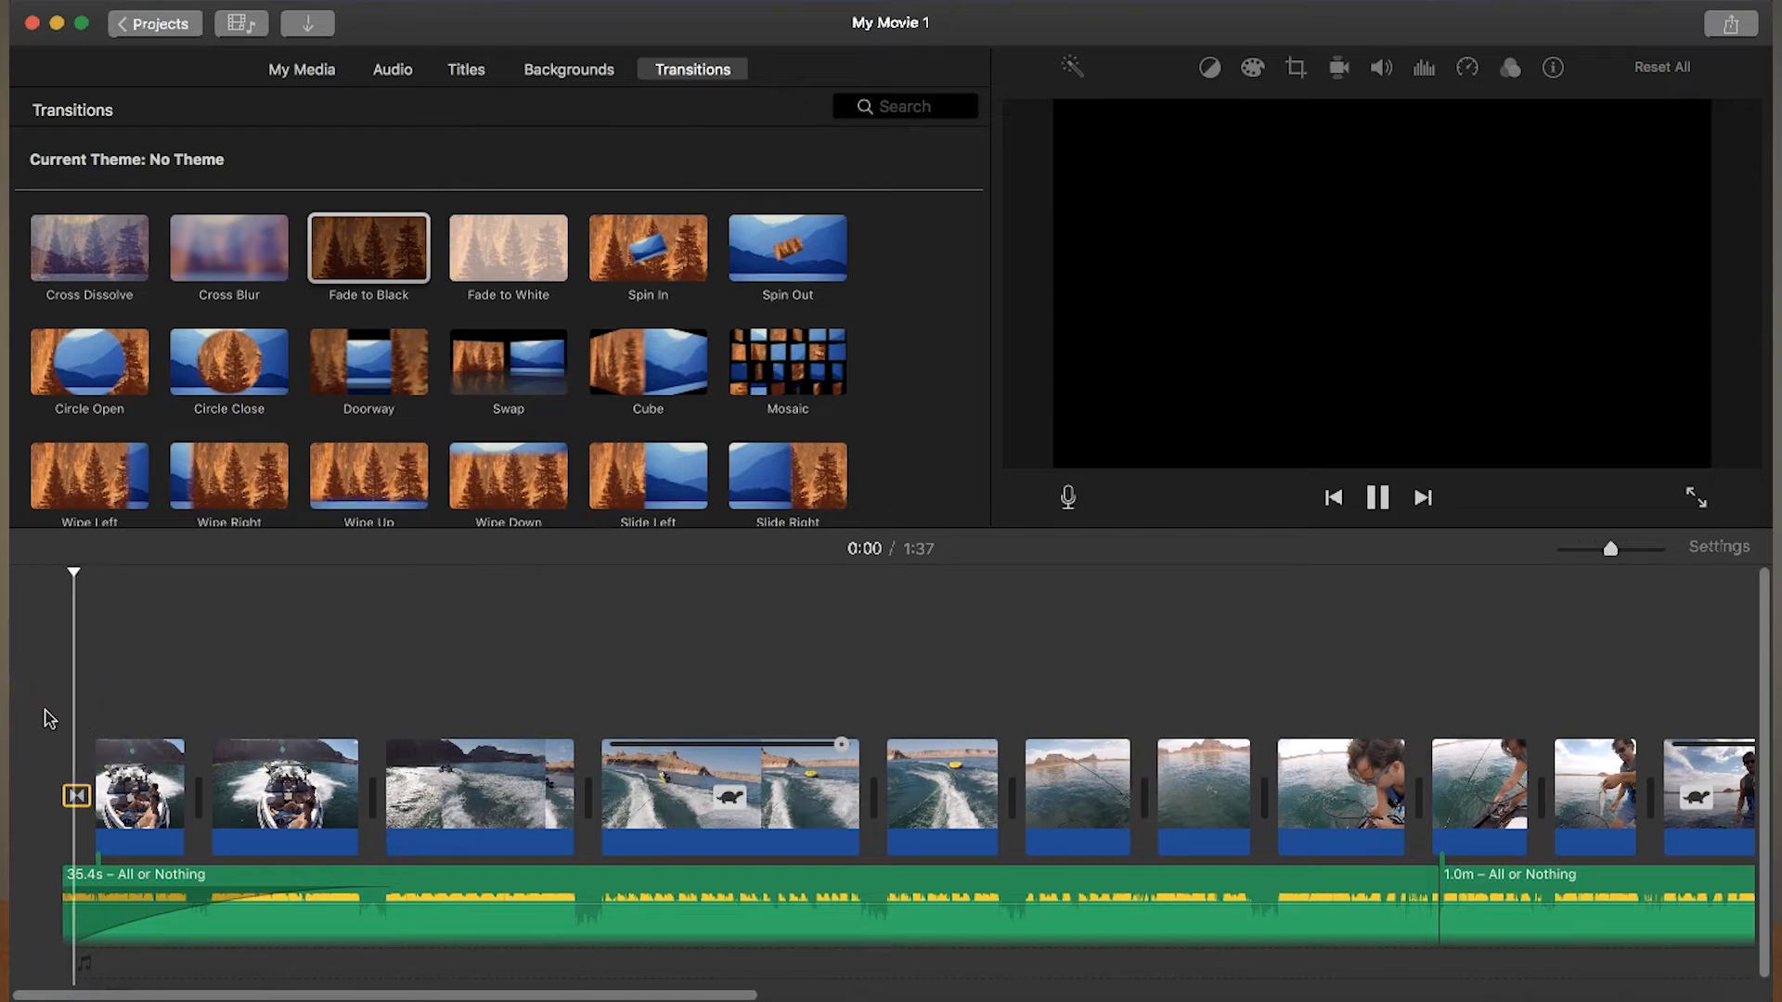
{"action": "key", "text": "space"}
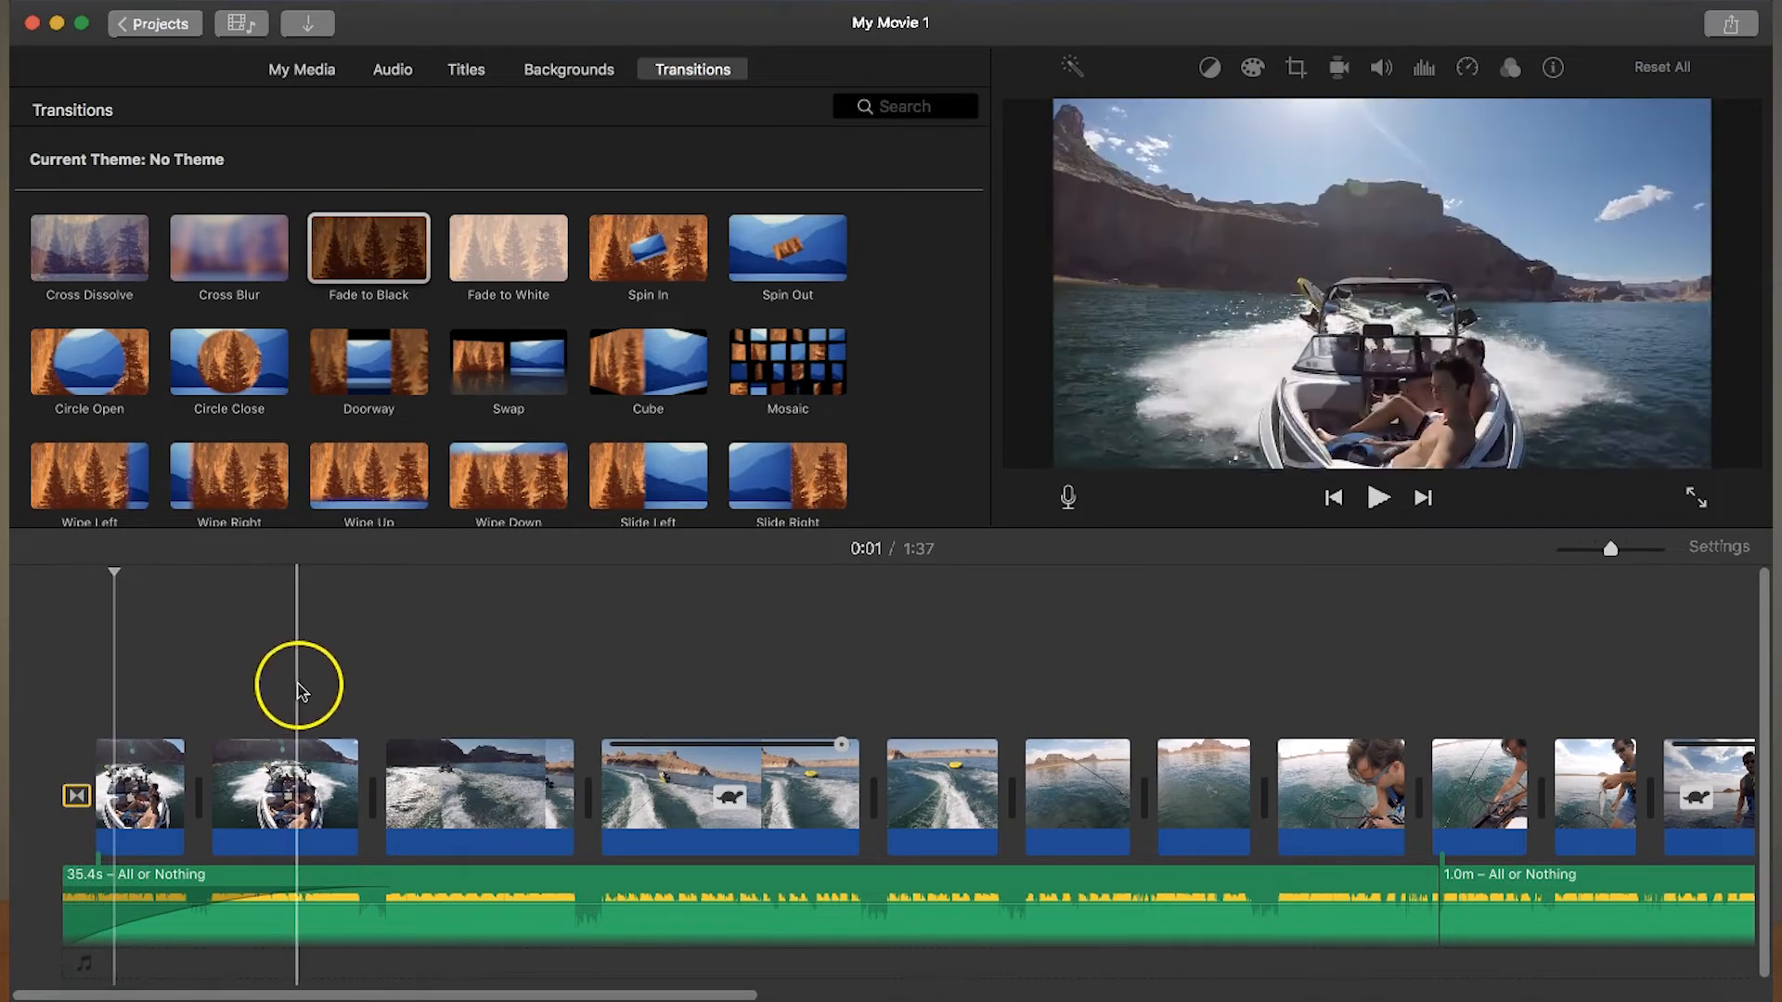
- Put a Cross Blur between the two boat clips and a Cross Dissolve before the first tubing clip, and play the dissolve
{"action": "left_click_drag", "start_coordinate": [219, 238], "coordinate": [199, 789]}
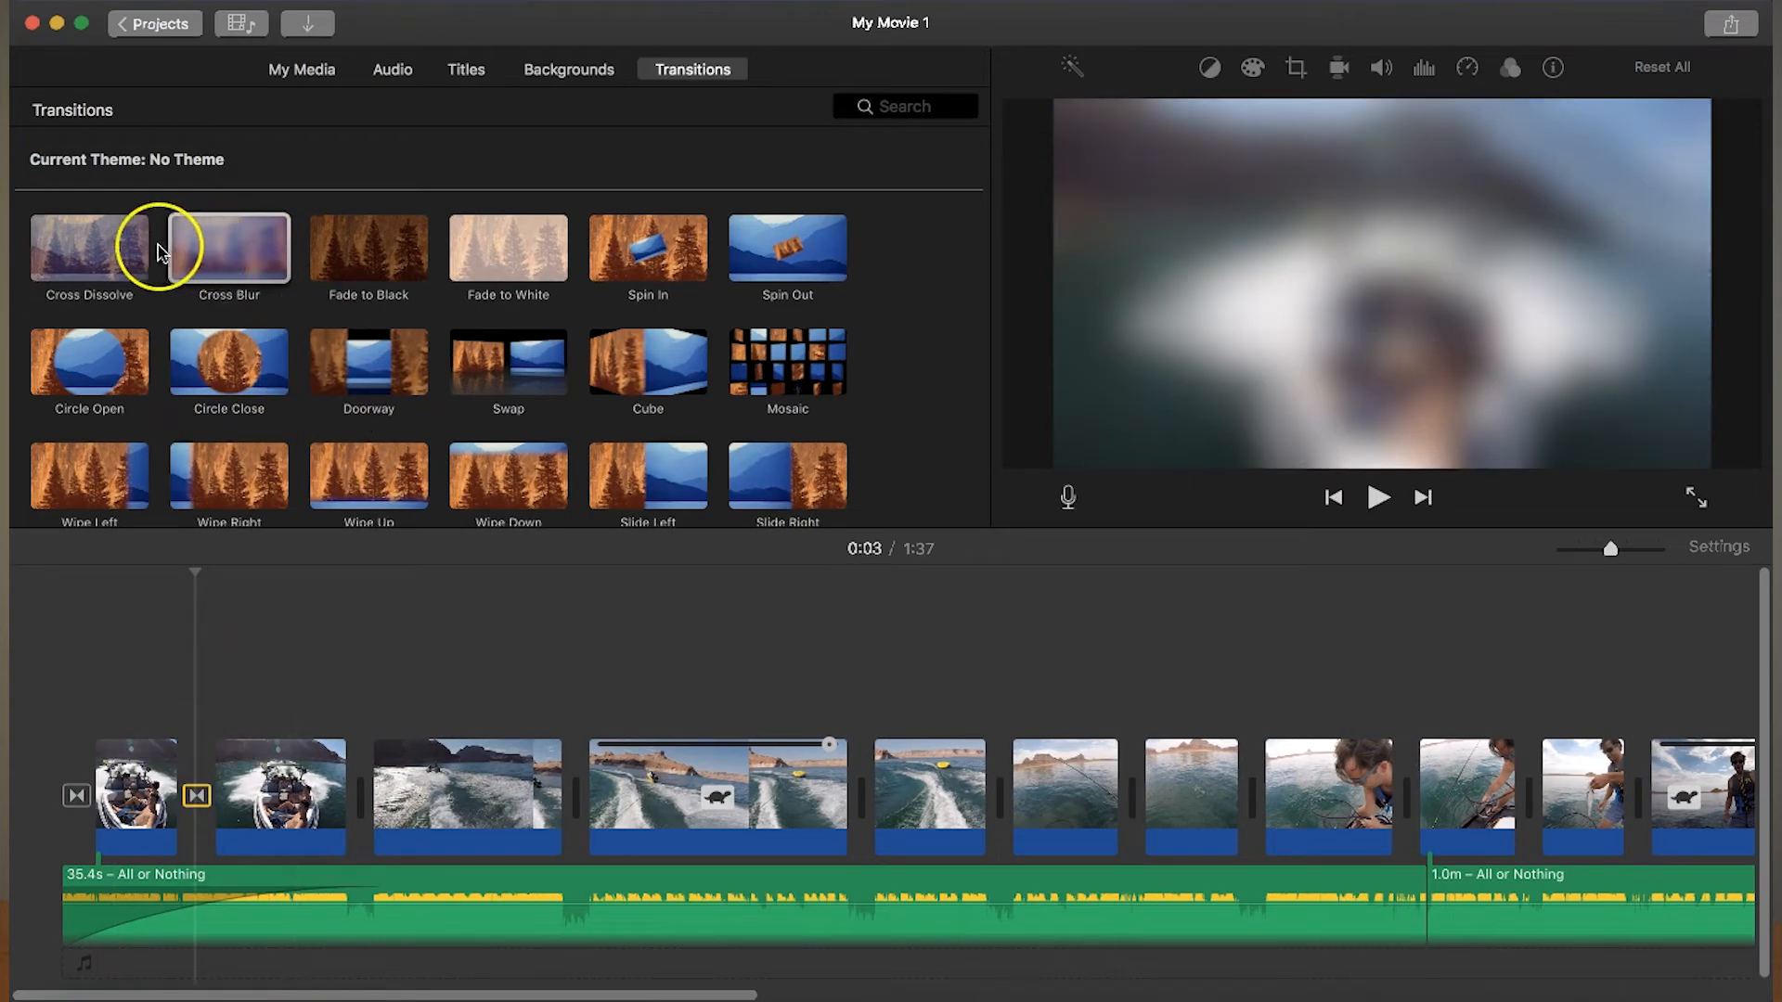
{"action": "left_click_drag", "start_coordinate": [105, 258], "coordinate": [353, 794]}
{"action": "left_click", "coordinate": [309, 670]}
{"action": "key", "text": "space"}
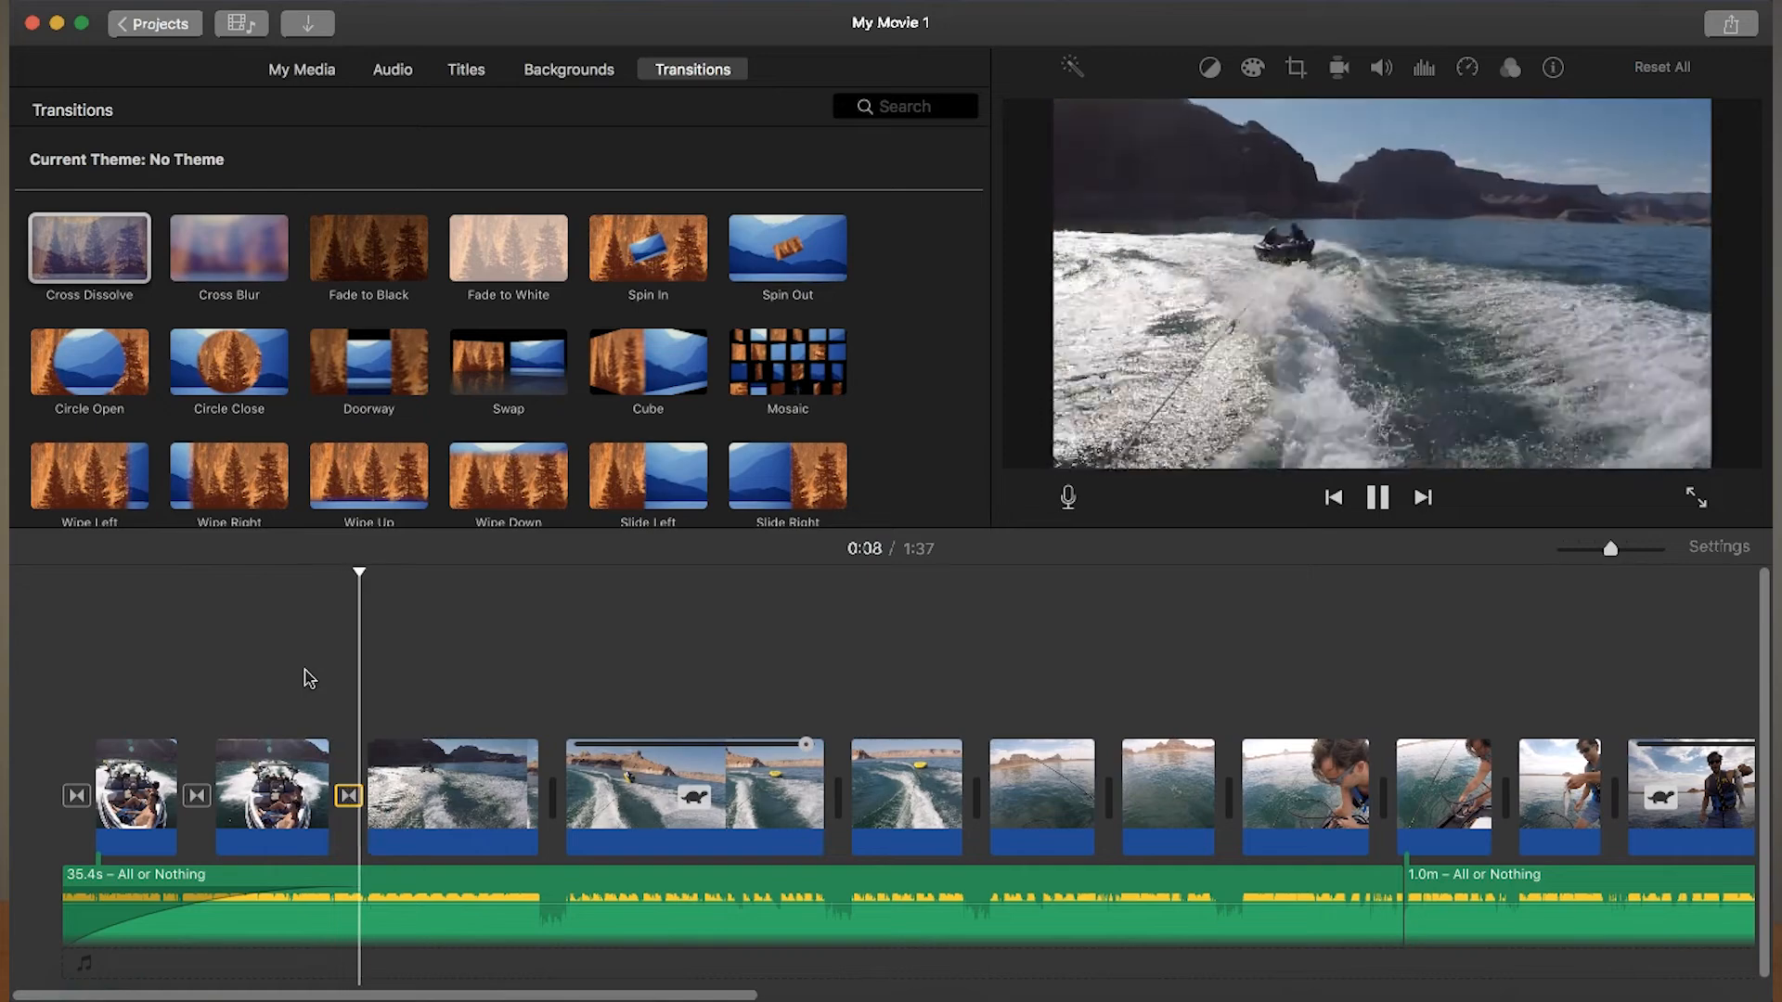
{"action": "left_click", "coordinate": [393, 661]}
{"action": "key", "text": "space"}
- Add a Fade to White between the tubing and fishing clips and a Fade to Black between the fishing and wakeboarding clips
{"action": "left_click_drag", "start_coordinate": [548, 269], "coordinate": [926, 706]}
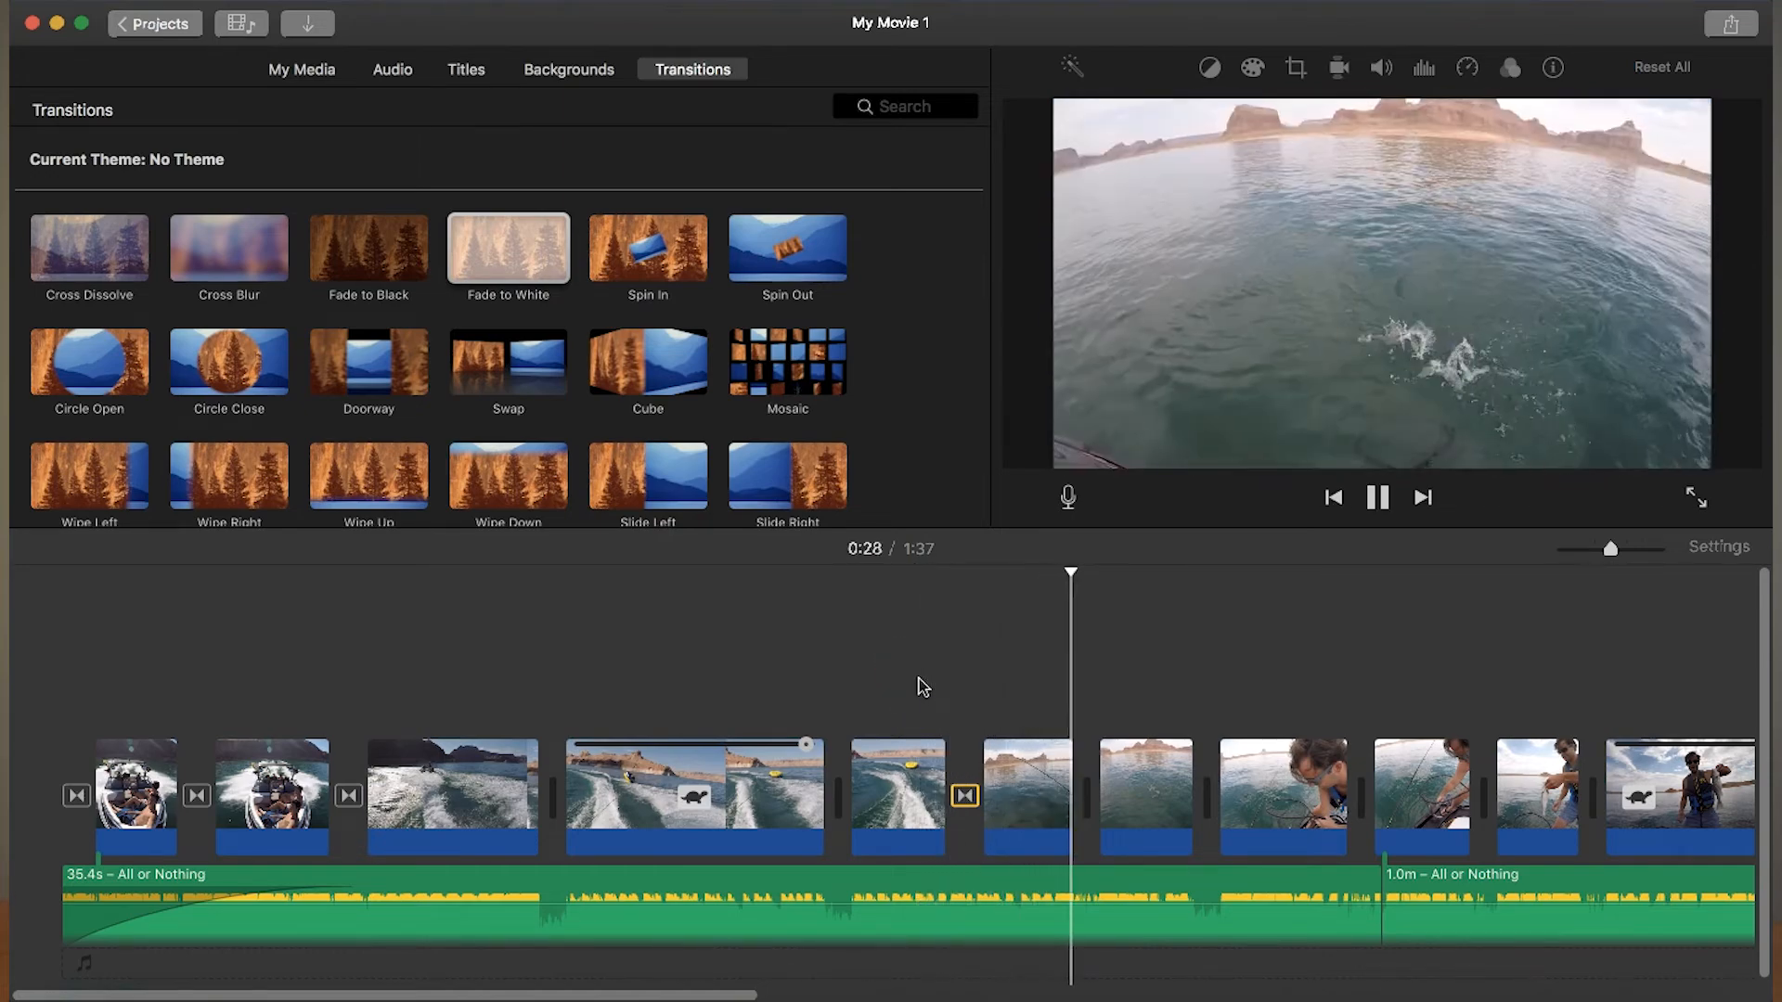
{"action": "left_click", "coordinate": [1332, 716]}
{"action": "scroll", "coordinate": [1334, 719], "scroll_direction": "right", "scroll_amount": 10}
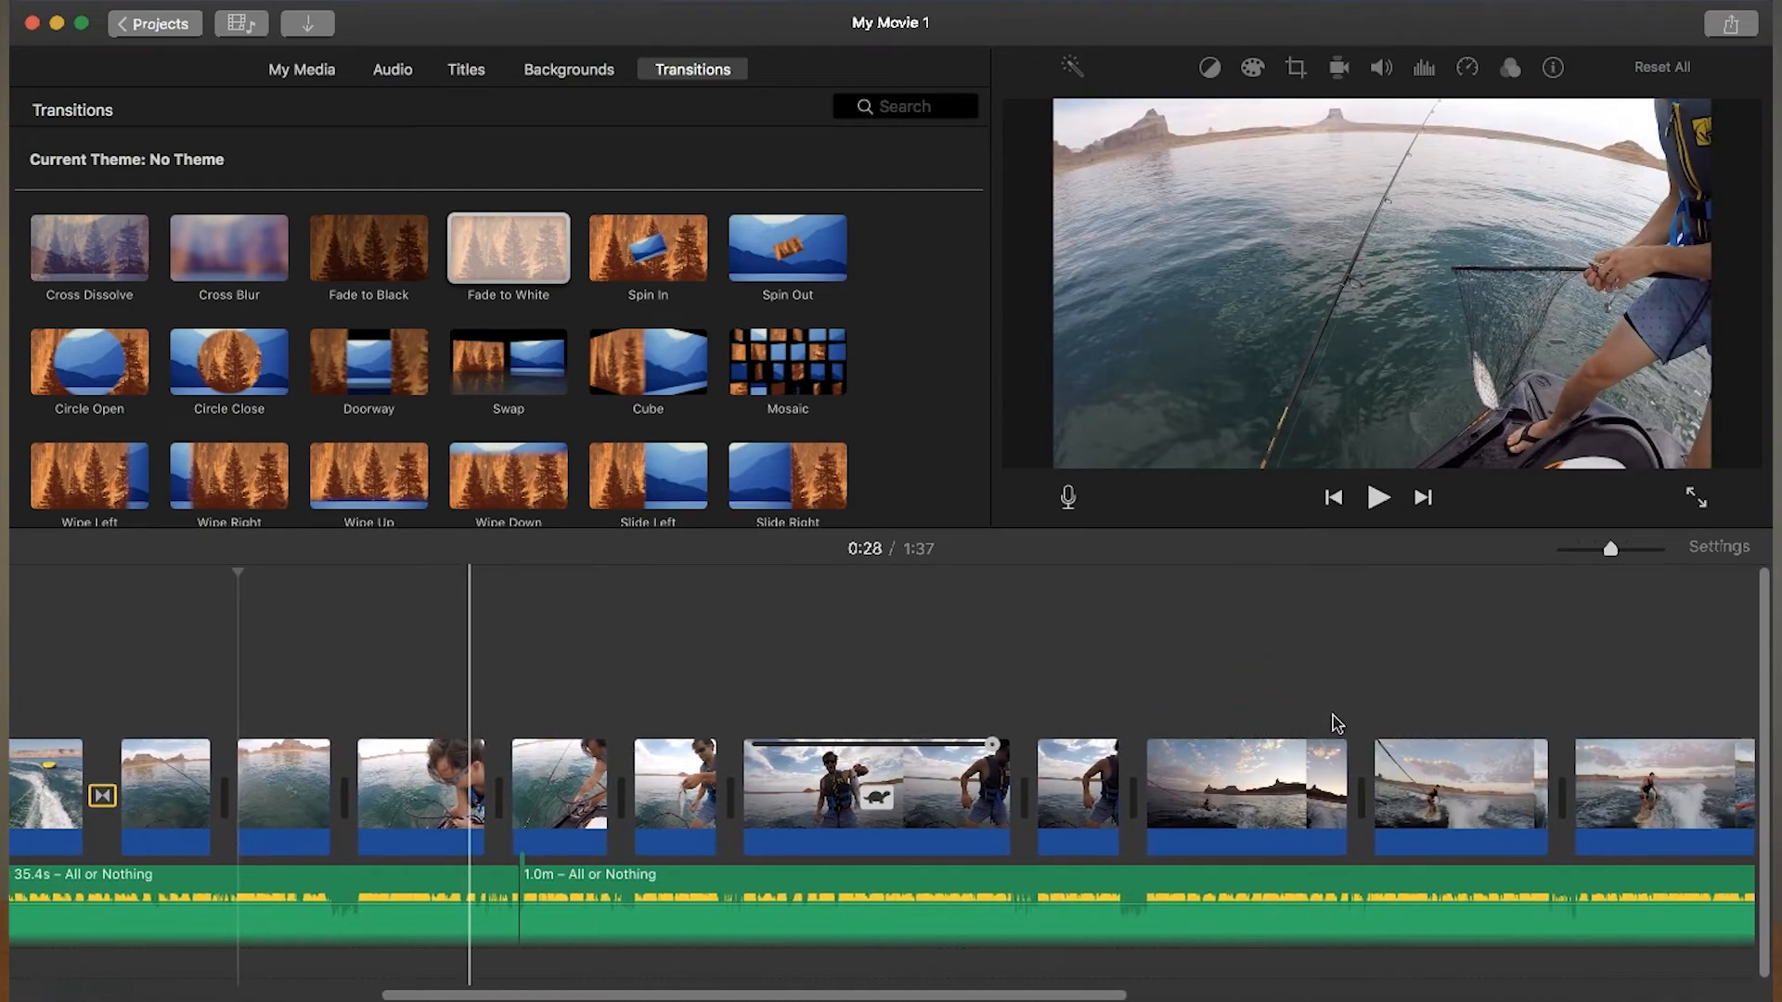
{"action": "left_click_drag", "start_coordinate": [369, 248], "coordinate": [1274, 803]}
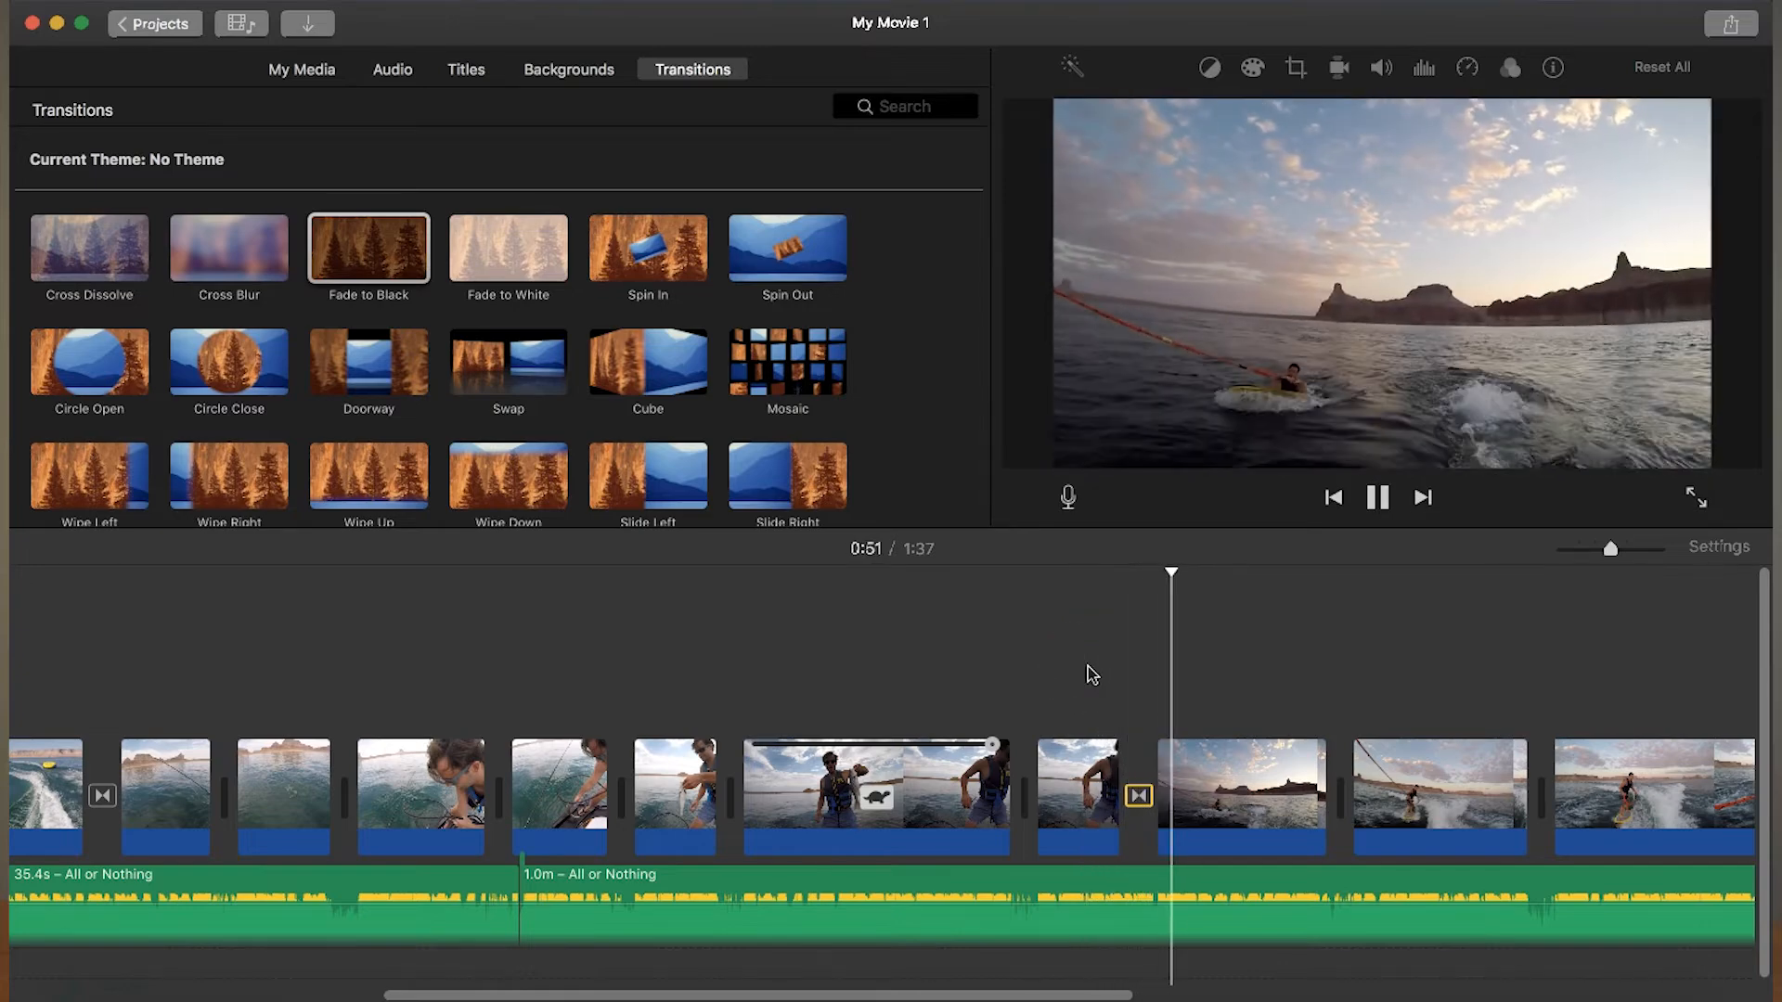
- Add a Fade to Black transition after the last wakeboarding clip and play the end of the movie
{"action": "left_click_drag", "start_coordinate": [650, 994], "coordinate": [1222, 996]}
{"action": "left_click_drag", "start_coordinate": [366, 239], "coordinate": [1379, 800]}
{"action": "left_click", "coordinate": [1303, 702]}
{"action": "key", "text": "space"}
{"action": "key", "text": "space"}
- Place a Standard title above the first boat clip at the start of the movie and play it
{"action": "left_click_drag", "start_coordinate": [1467, 996], "coordinate": [436, 957]}
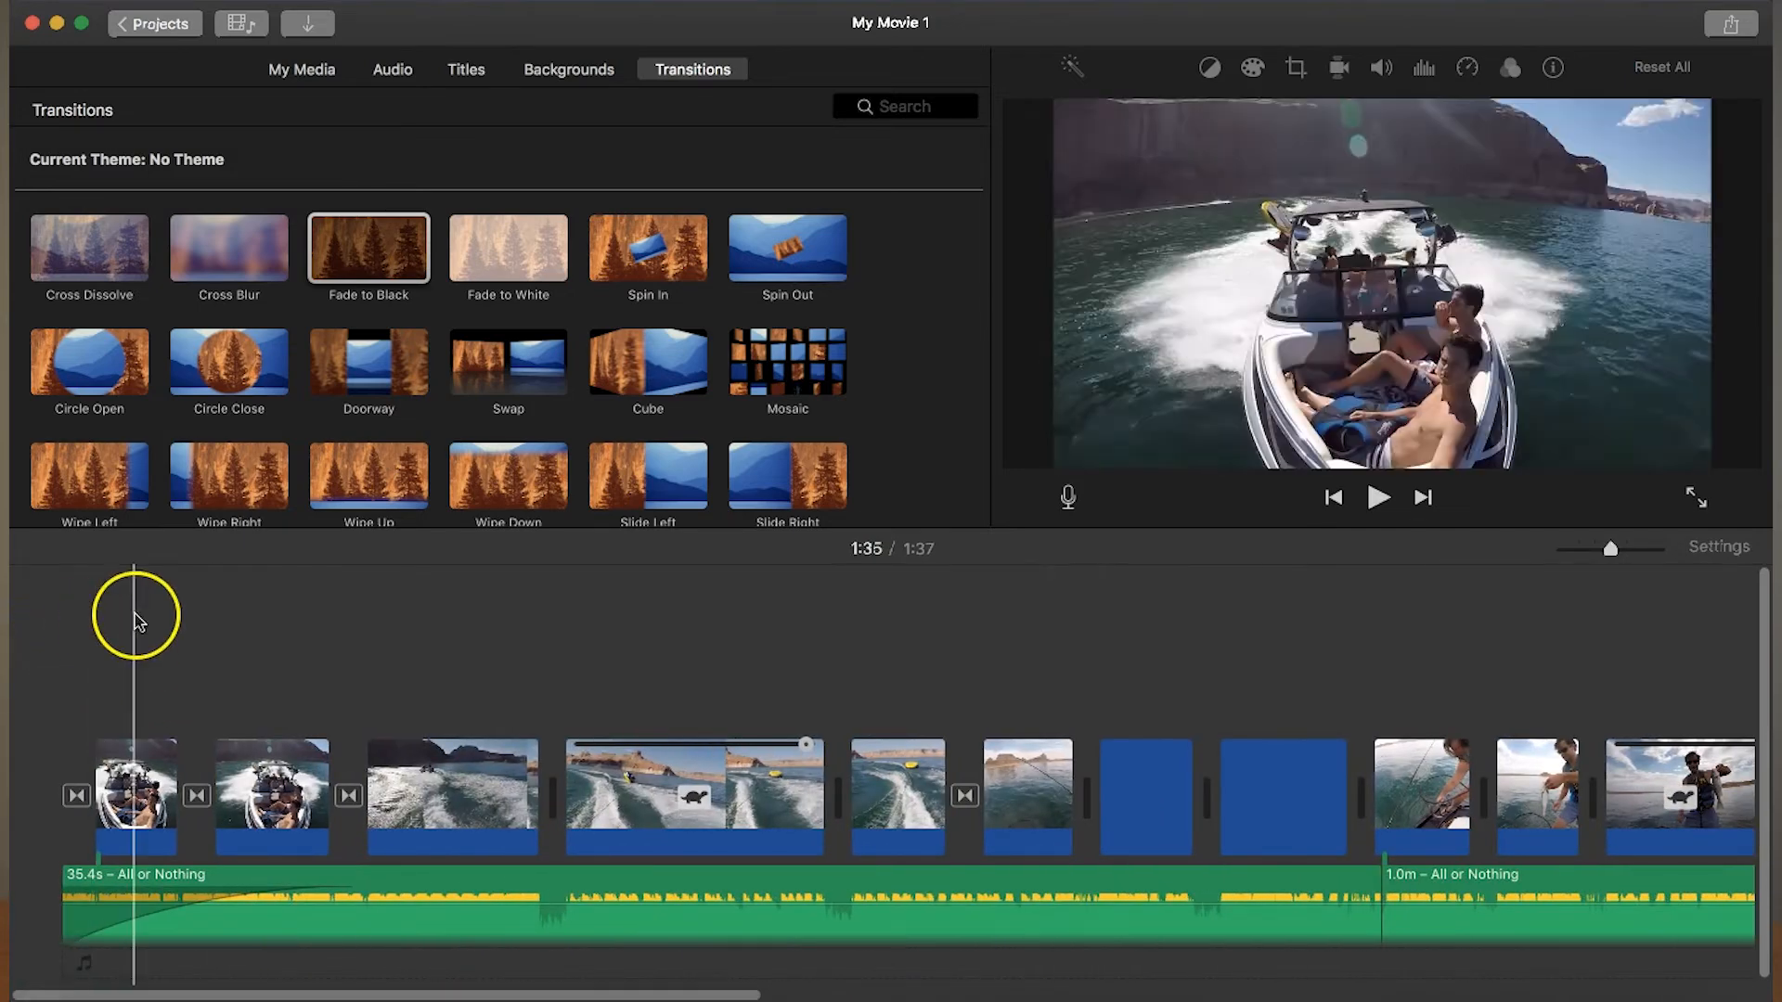
{"action": "left_click", "coordinate": [477, 69]}
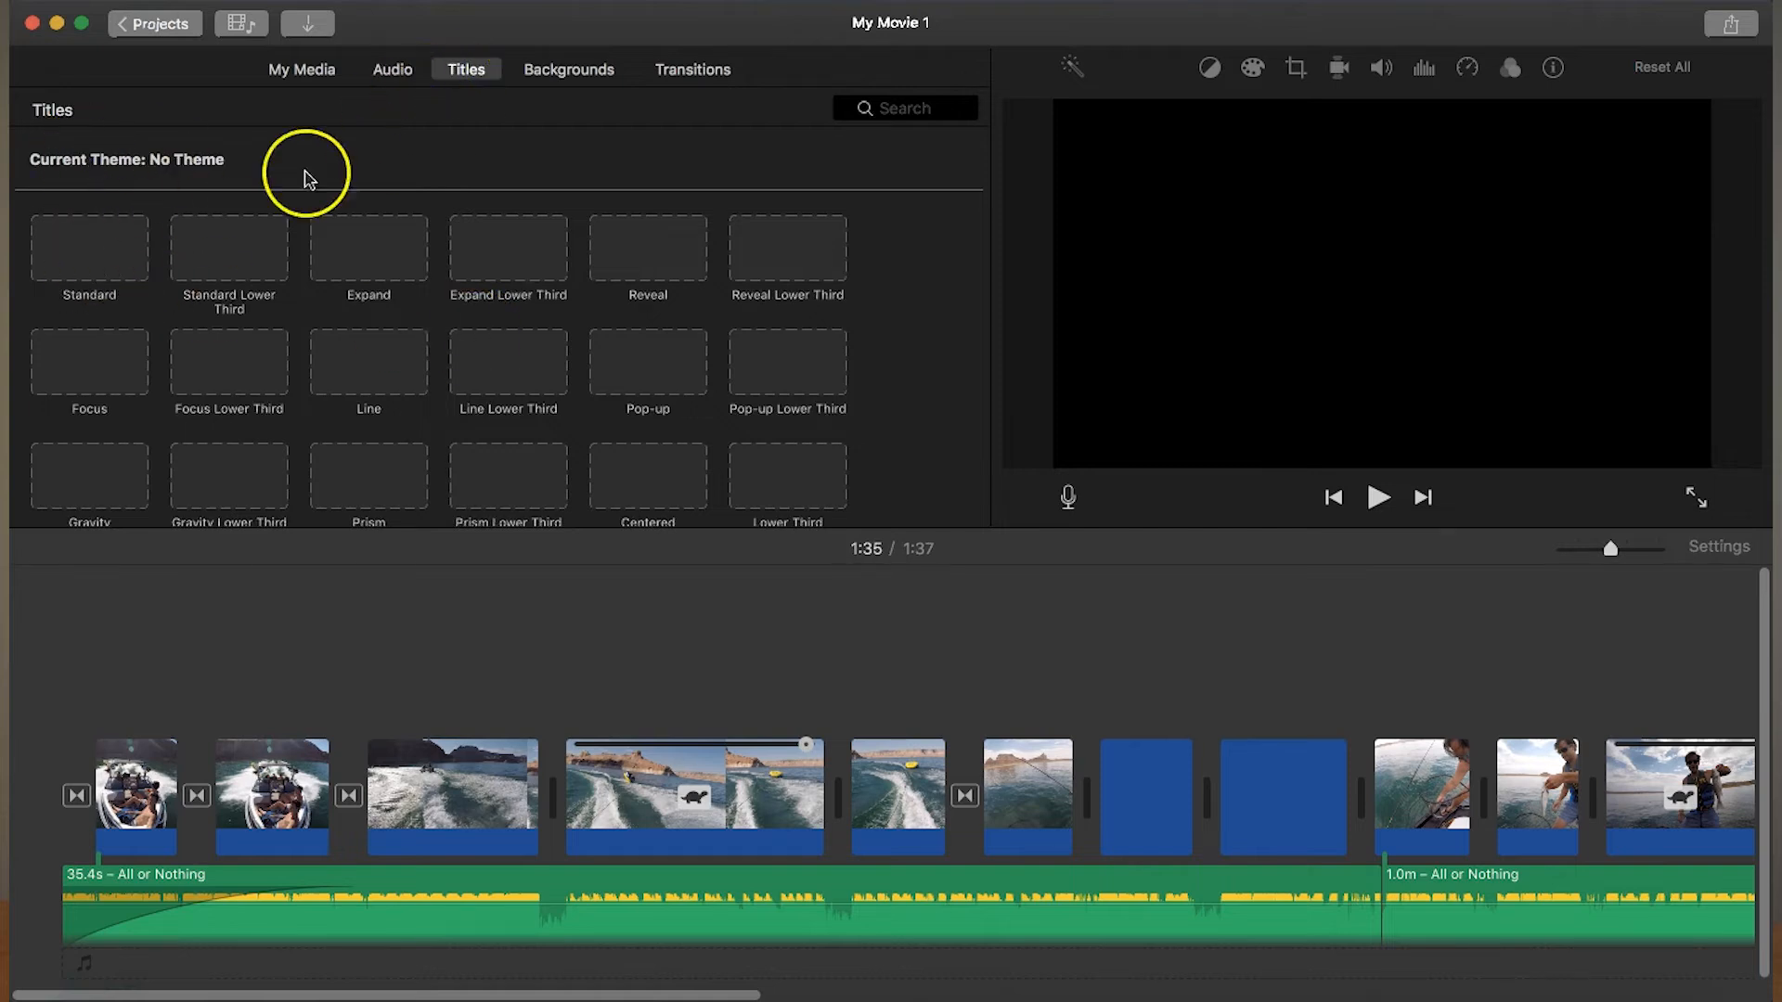
{"action": "left_click_drag", "start_coordinate": [99, 257], "coordinate": [127, 696]}
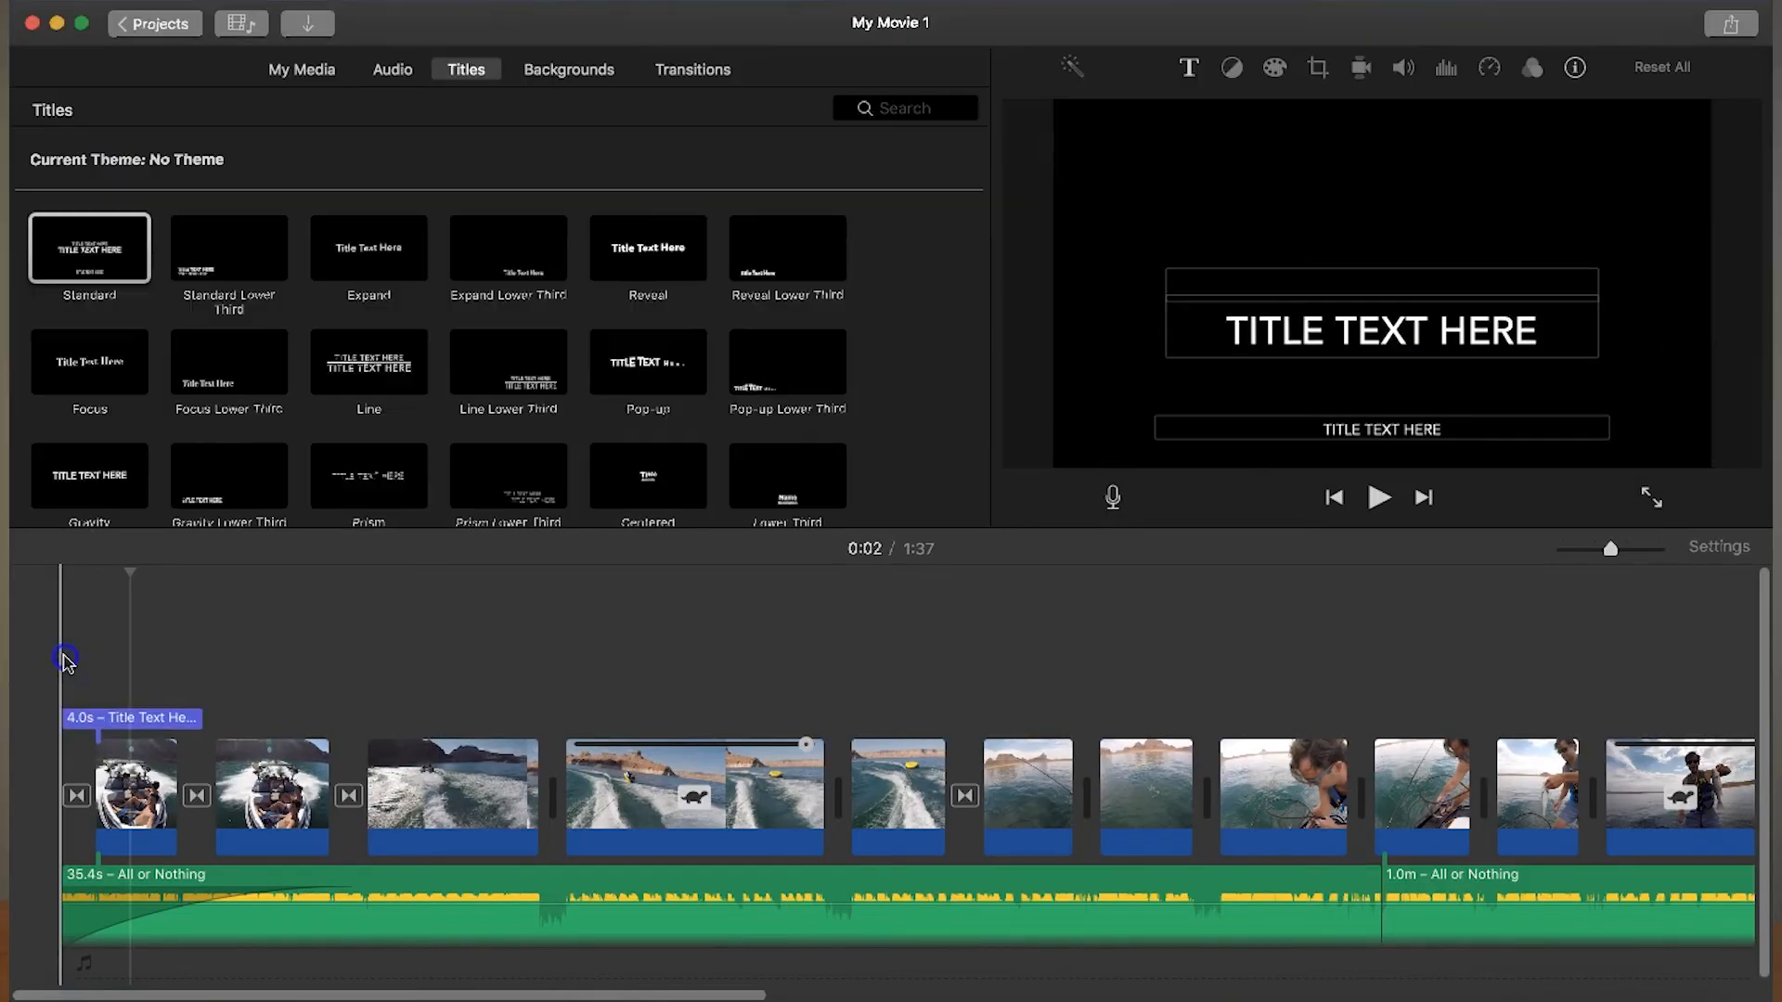
{"action": "left_click", "coordinate": [66, 664]}
{"action": "key", "text": "space"}
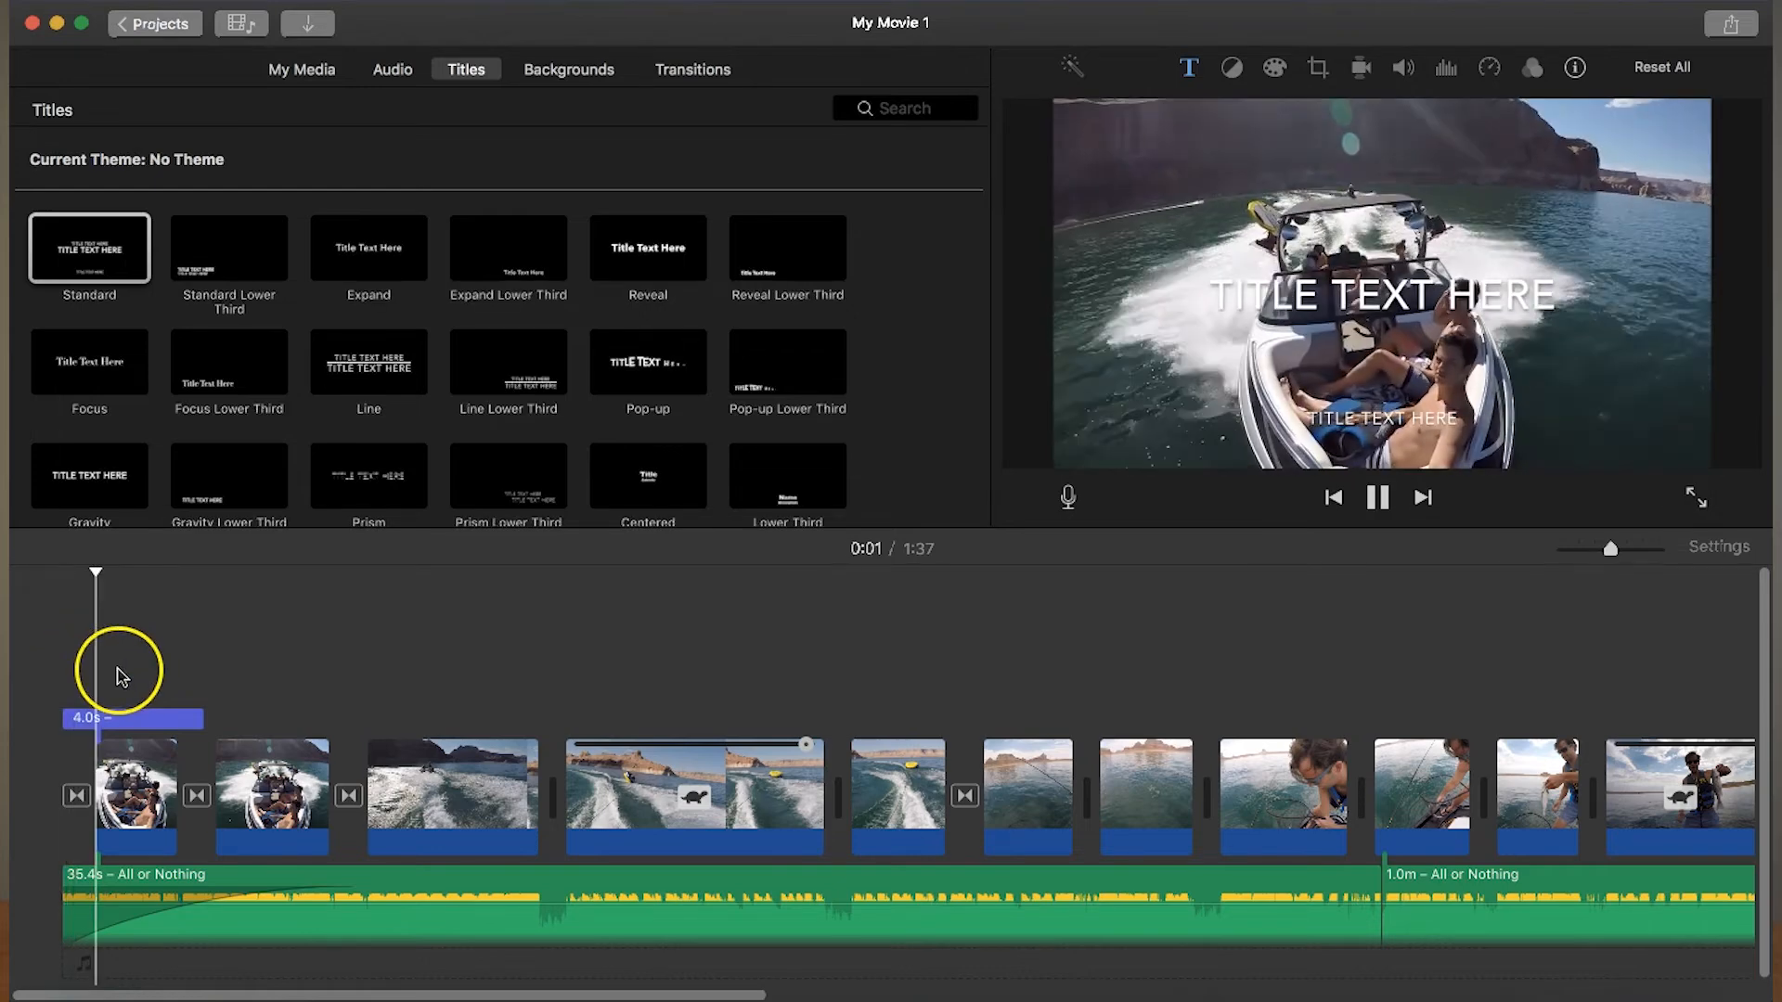
{"action": "key", "text": "space"}
- Extend the title to 7.7 s, set its main text to "LAKE POWELL", clear its lower line and play it from the start
{"action": "left_click", "coordinate": [120, 720]}
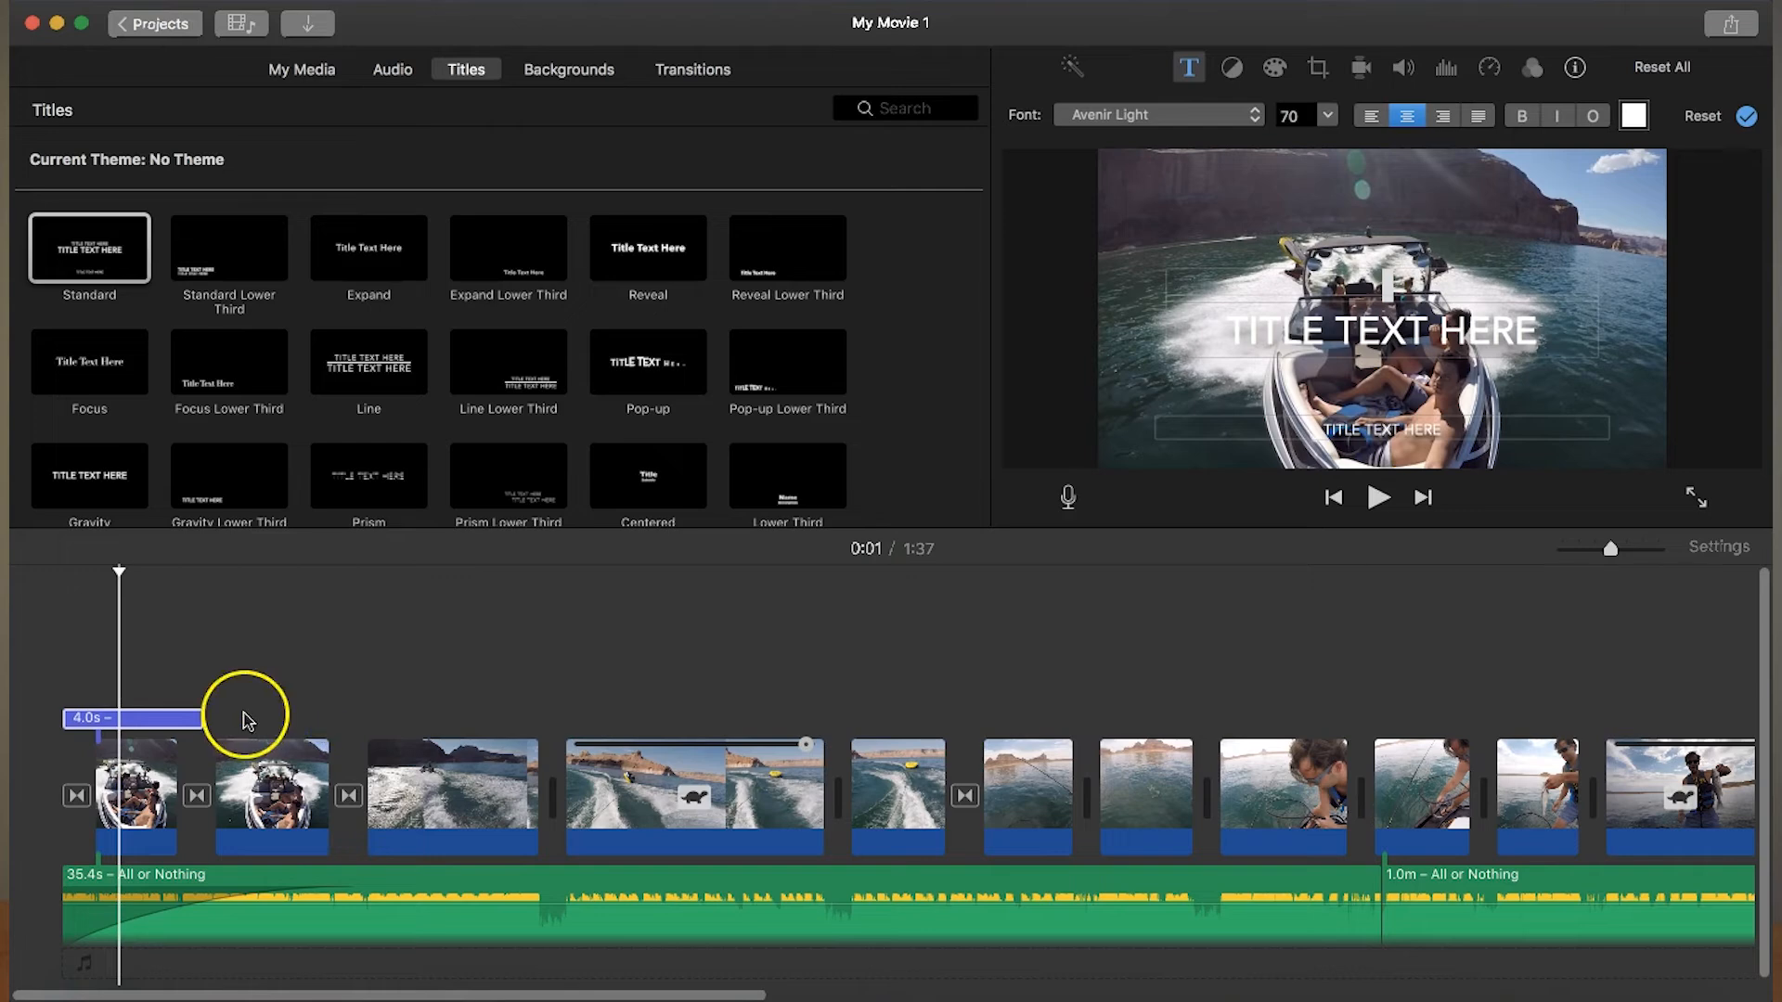
{"action": "left_click_drag", "start_coordinate": [200, 717], "coordinate": [329, 718]}
{"action": "left_click", "coordinate": [290, 720]}
{"action": "double_click", "coordinate": [1435, 333]}
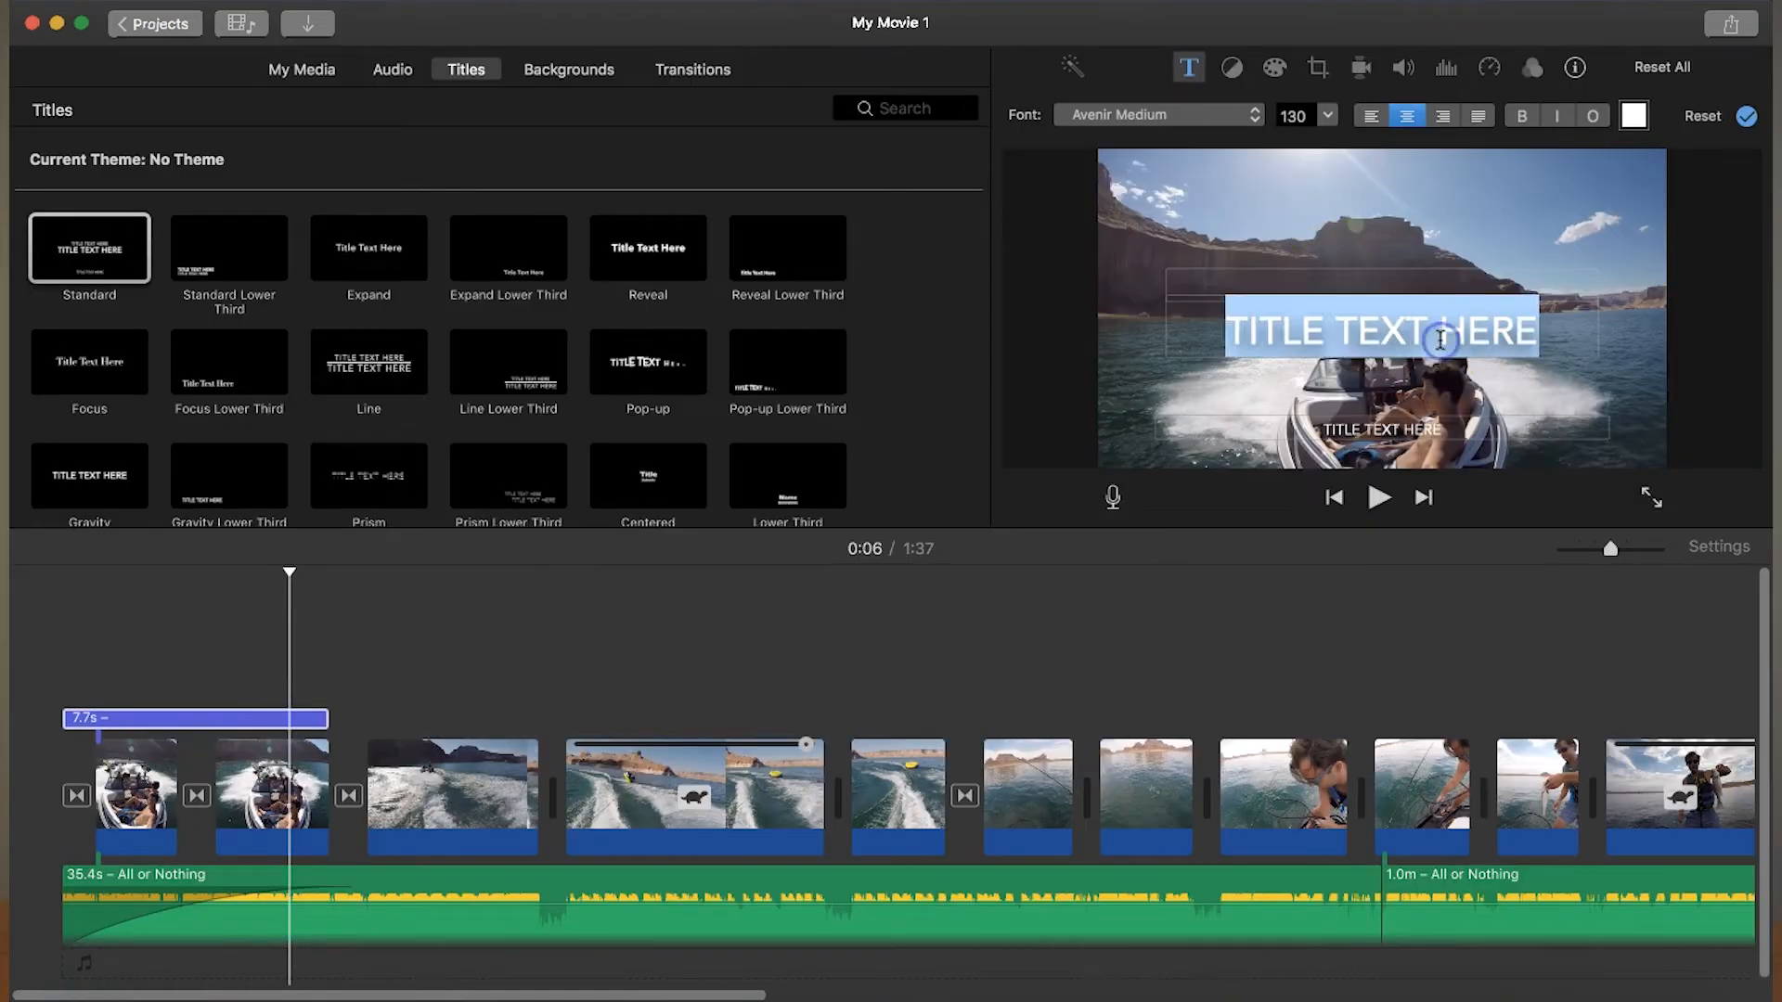
{"action": "type", "text": "LAKE POWELL"}
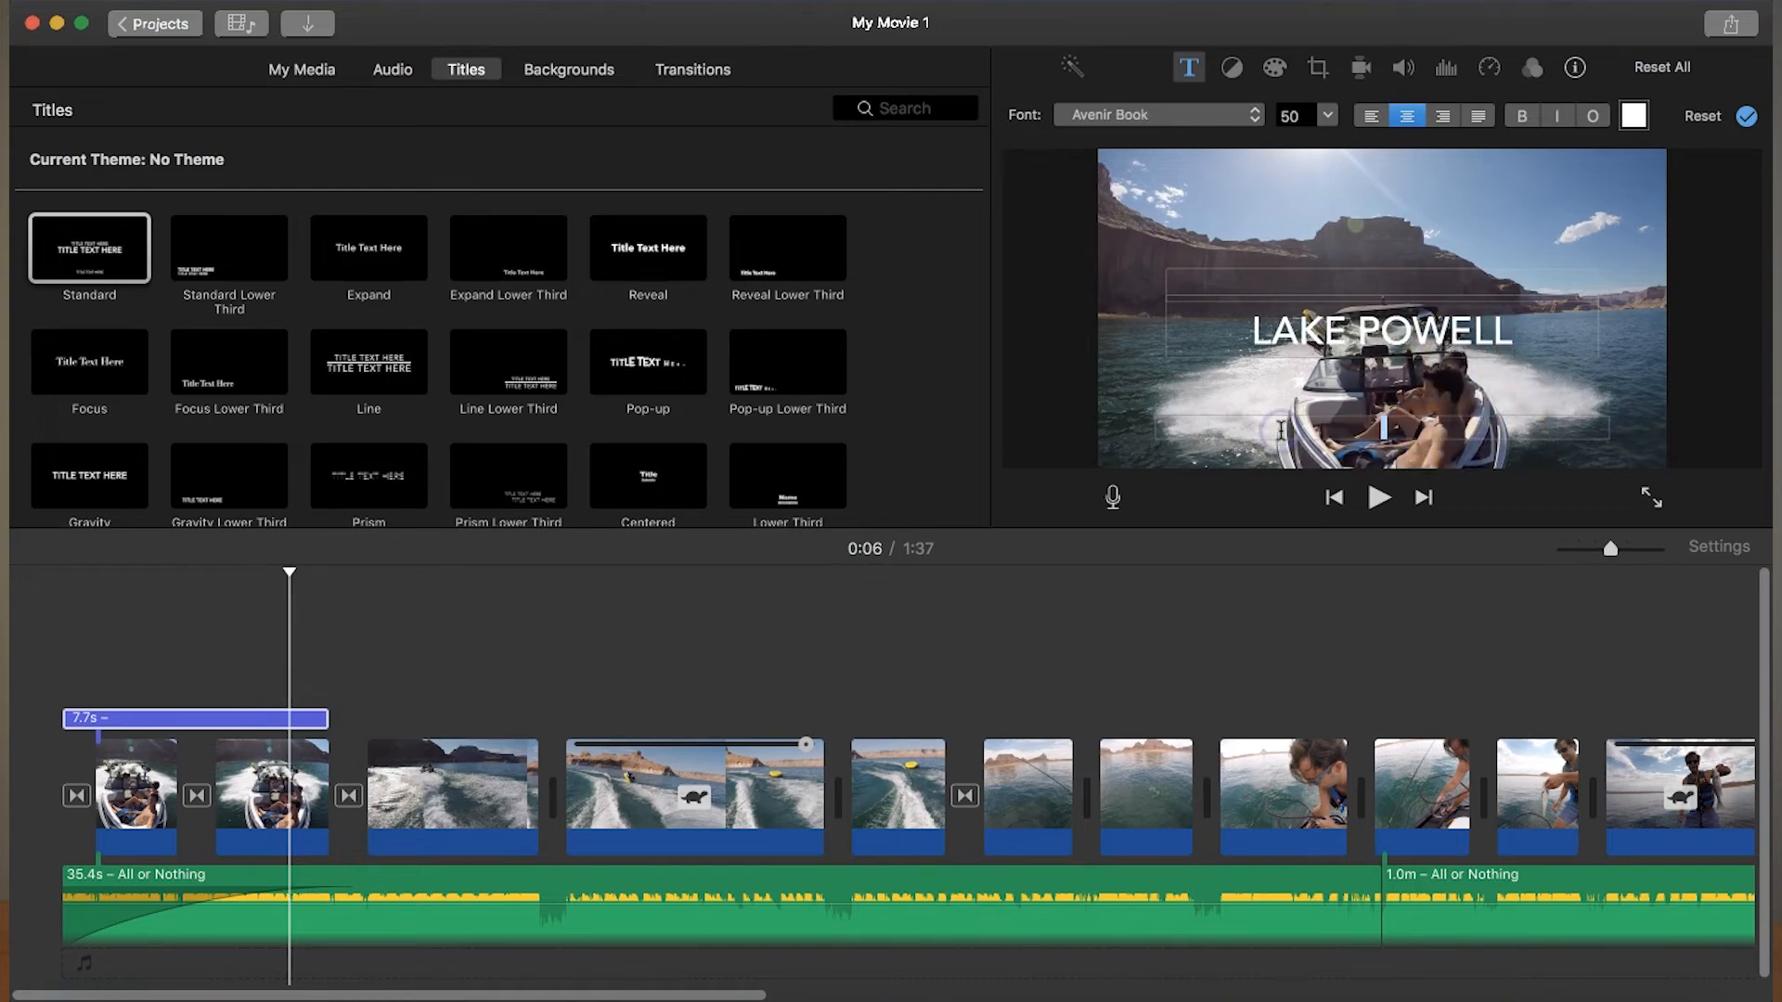
{"action": "left_click", "coordinate": [58, 681]}
{"action": "key", "text": "space"}
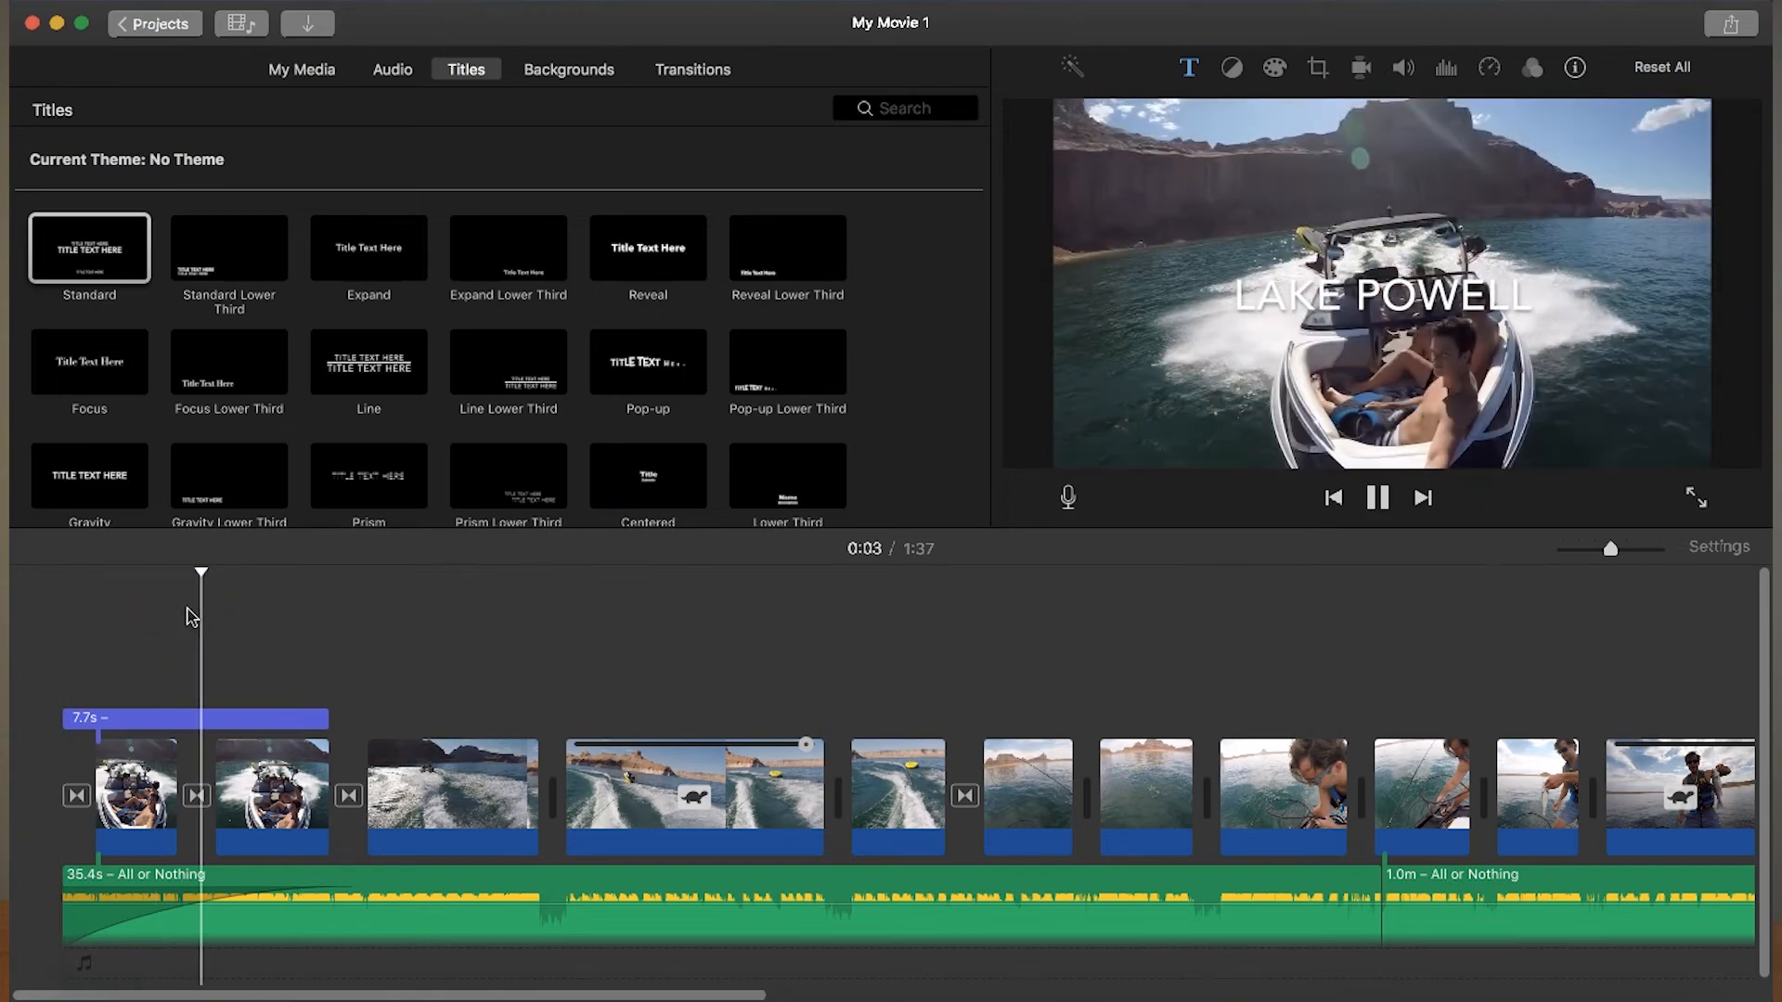
- Change the title's main text to "LAKE POWELL 2017" and play the movie from the start
{"action": "left_click", "coordinate": [1518, 291]}
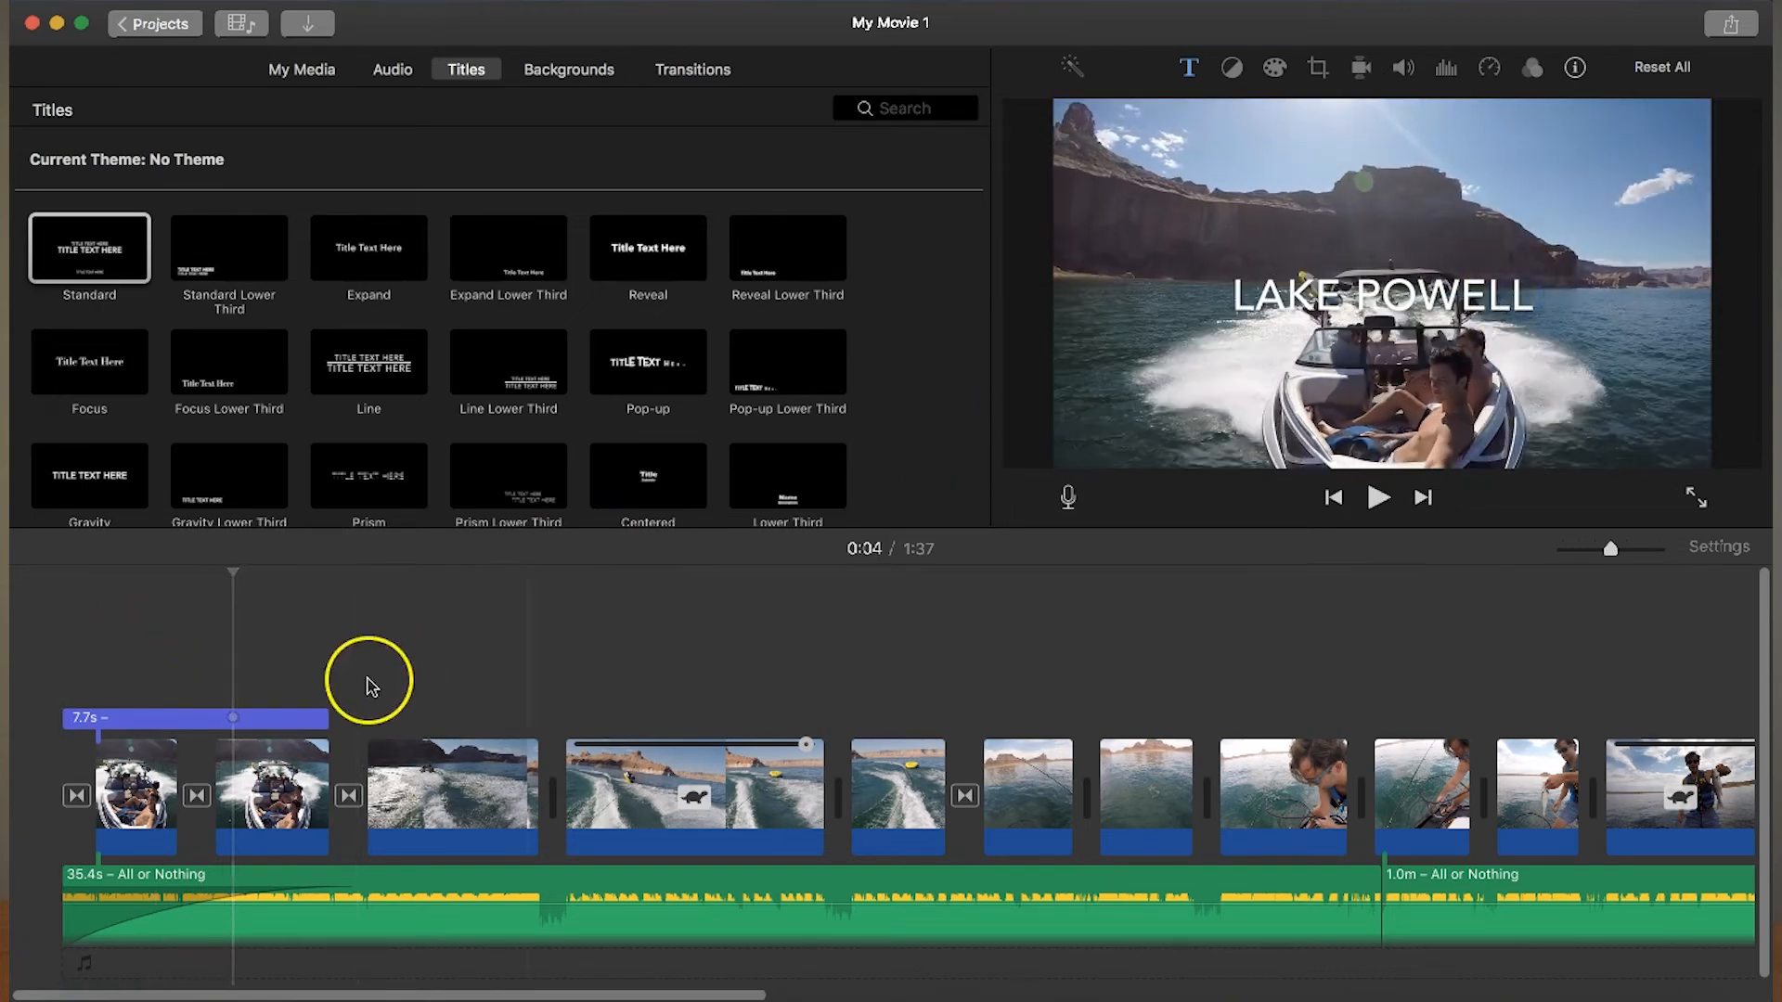
{"action": "left_click", "coordinate": [219, 718]}
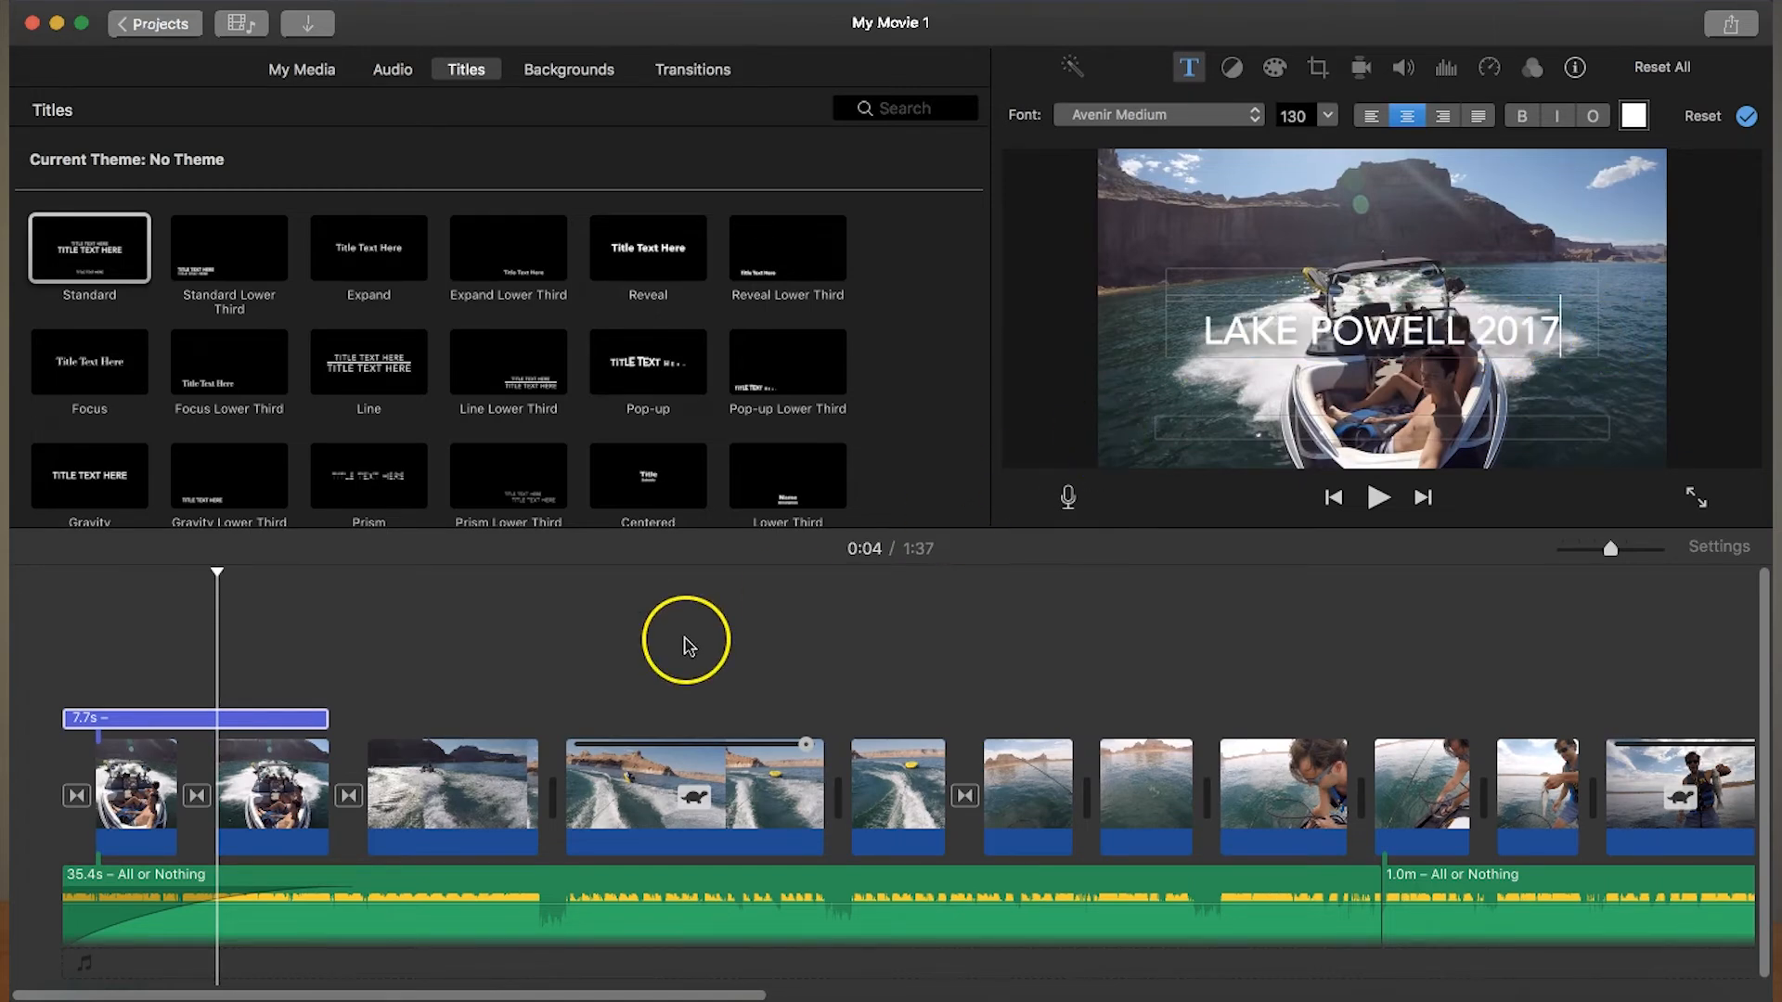
{"action": "left_click", "coordinate": [65, 663]}
{"action": "key", "text": "space"}
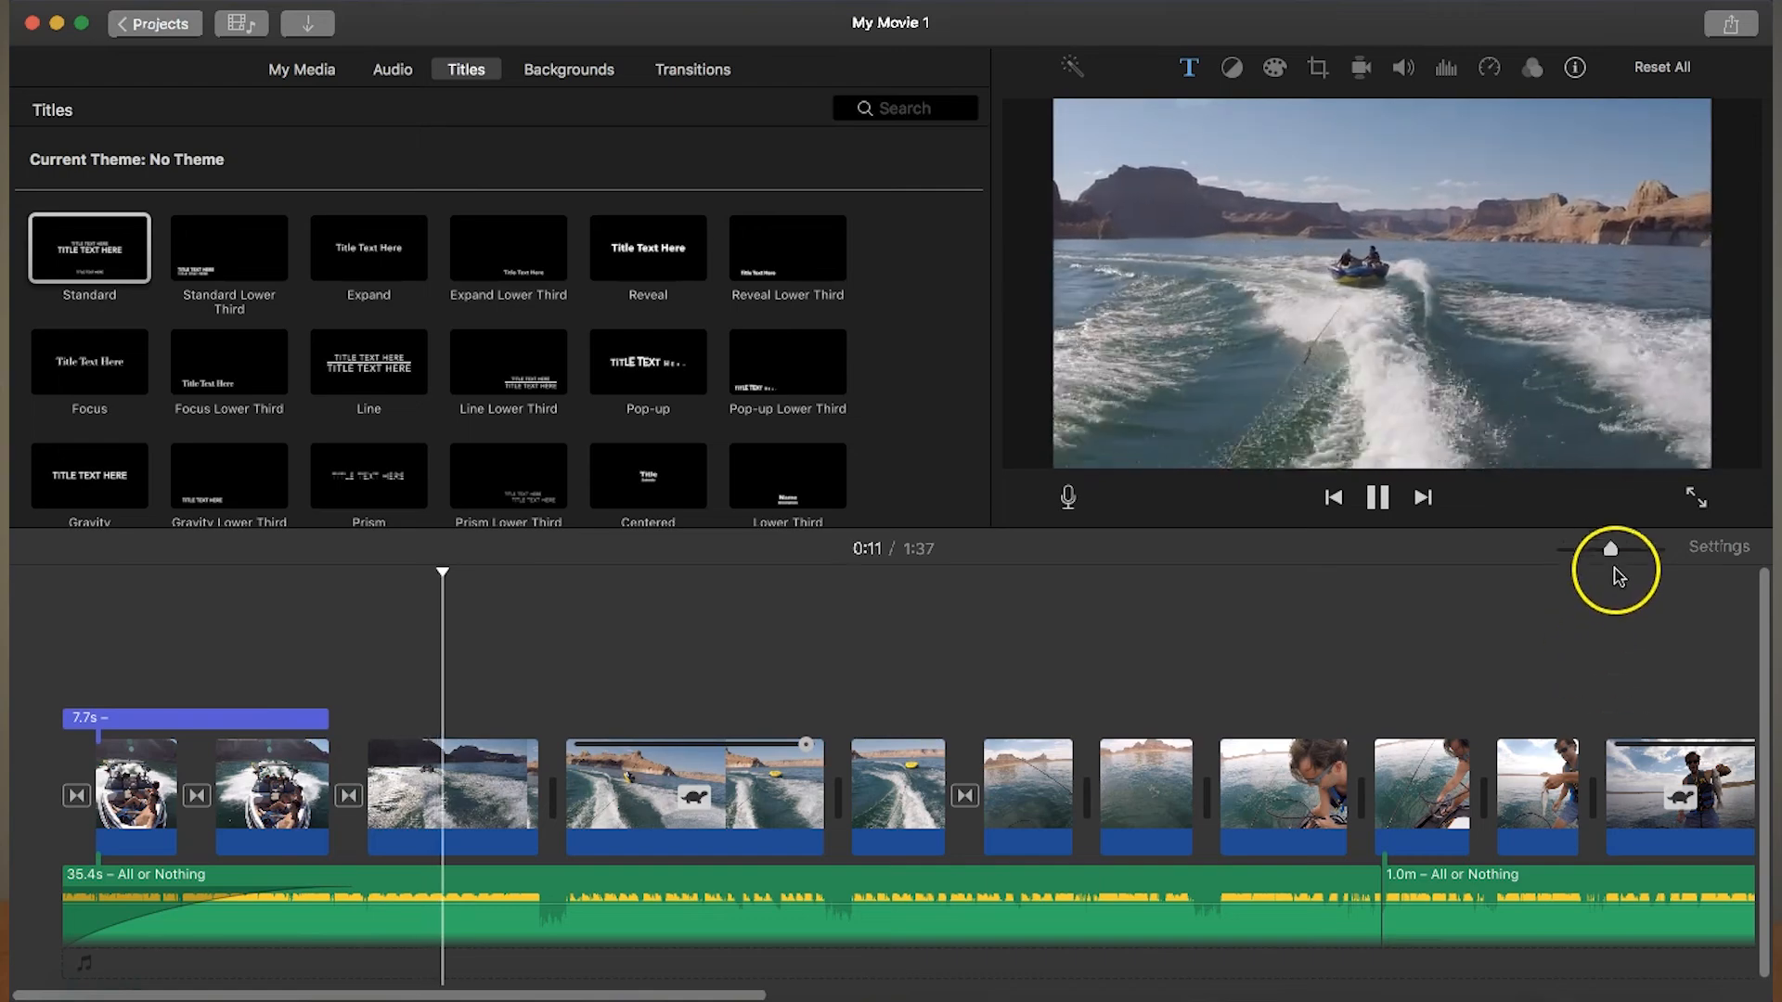
- Stop the playback, look over the destinations offered for sharing the movie, and close them without exporting
{"action": "left_click_drag", "start_coordinate": [1612, 549], "coordinate": [1554, 555]}
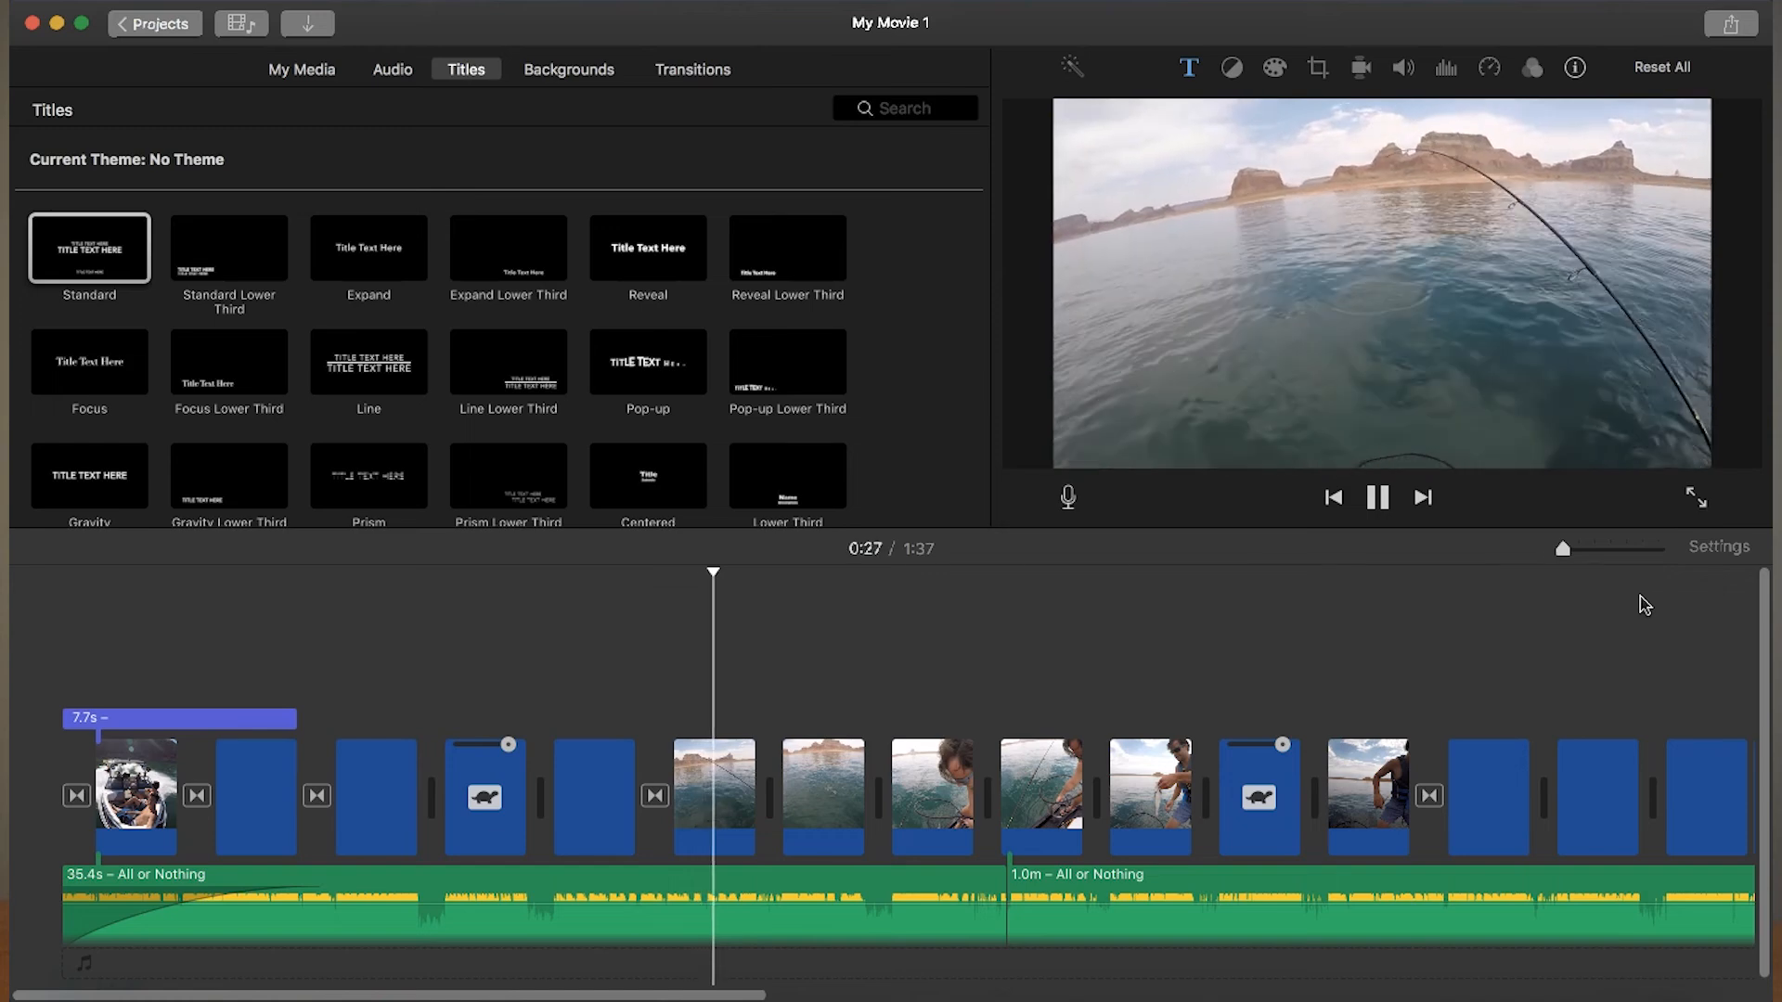
{"action": "left_click", "coordinate": [1209, 706]}
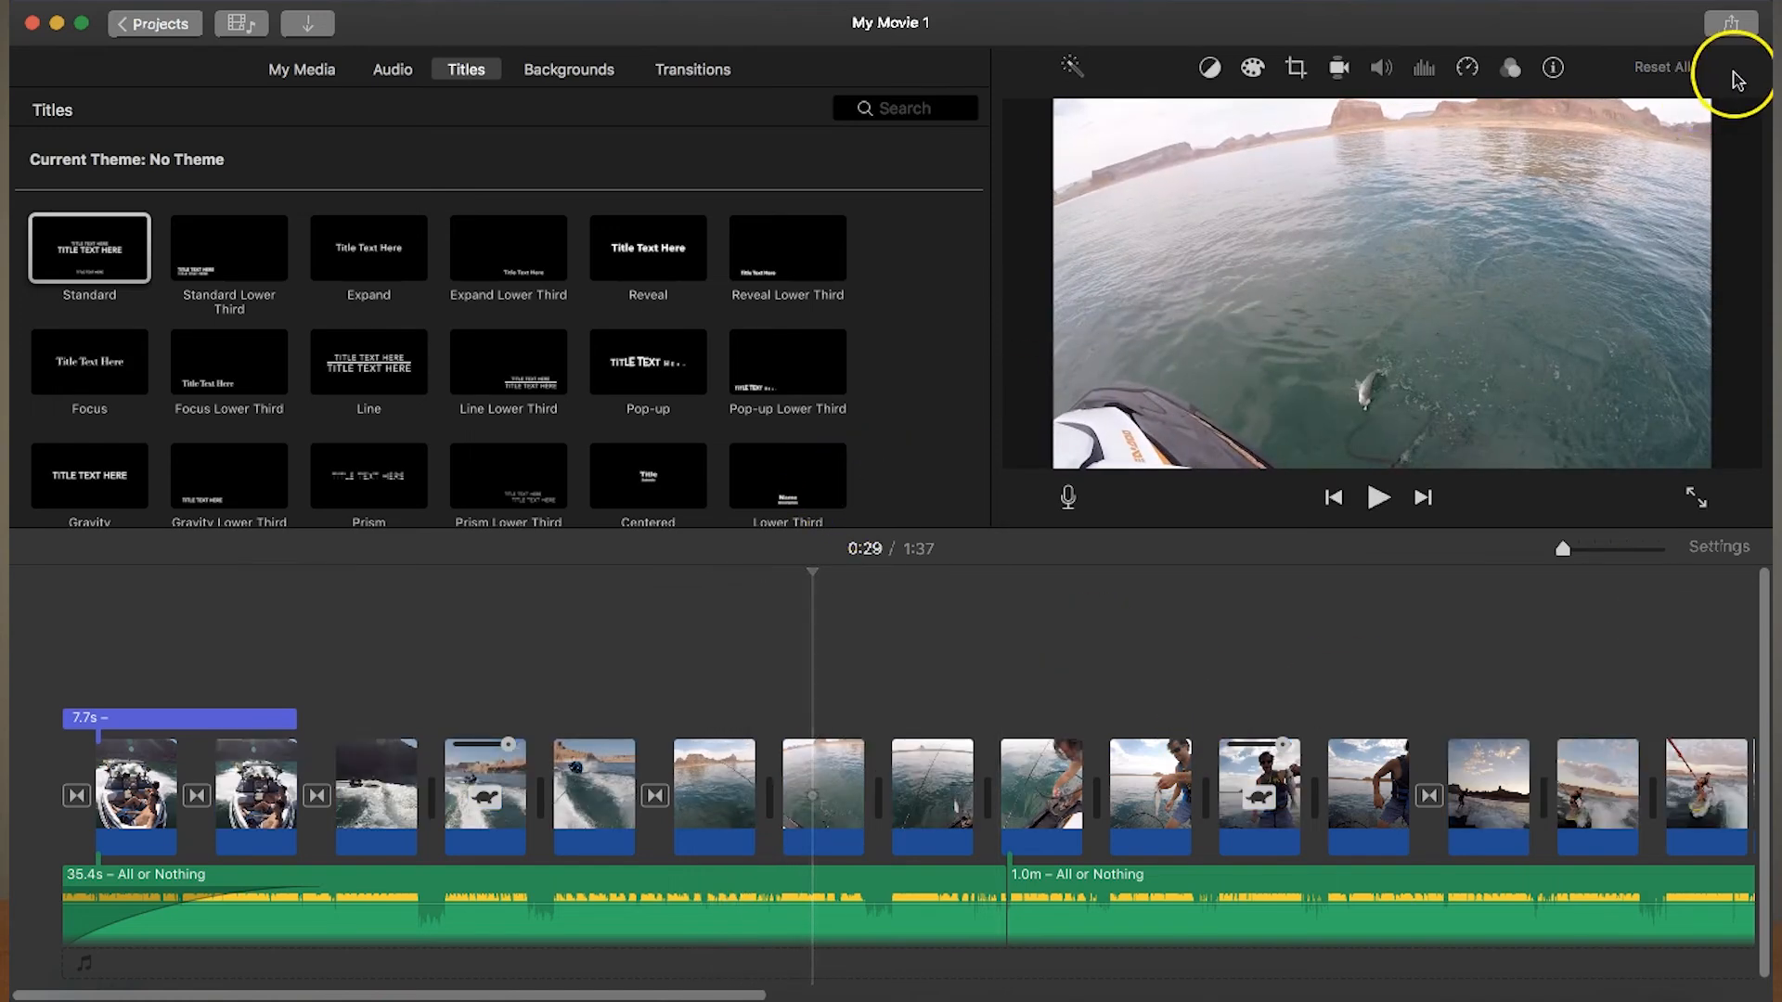
{"action": "left_click", "coordinate": [1728, 35]}
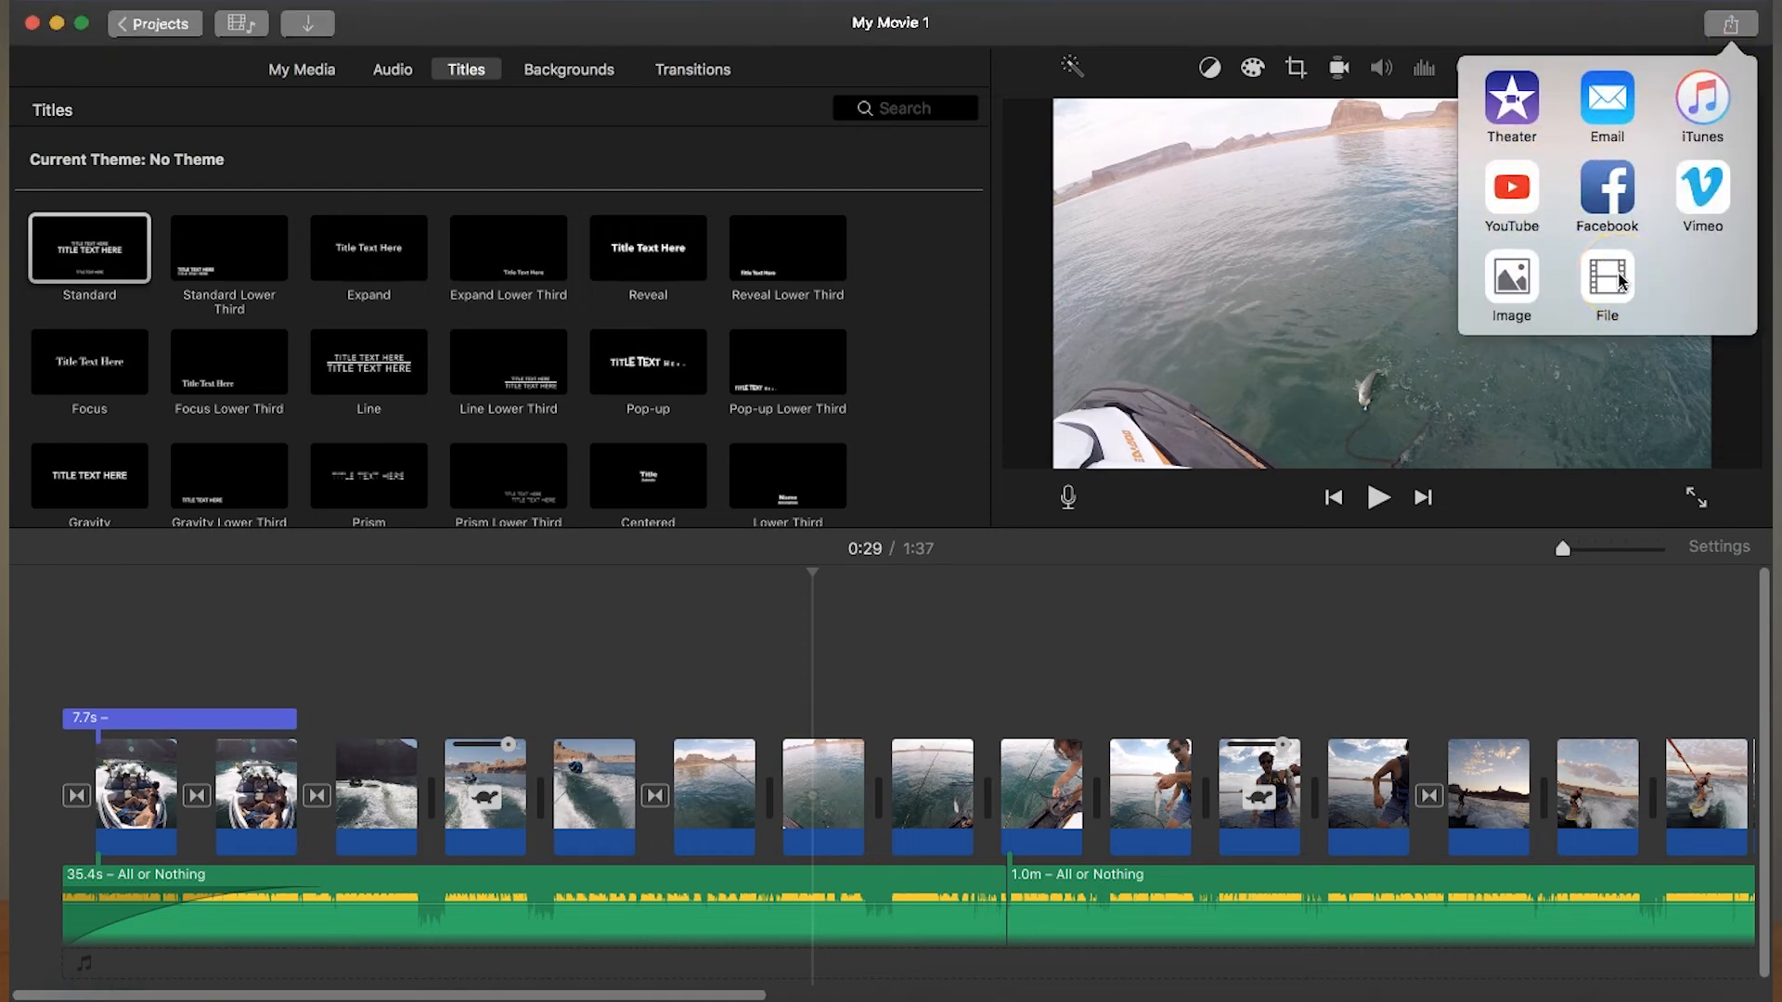
{"action": "left_click", "coordinate": [996, 657]}
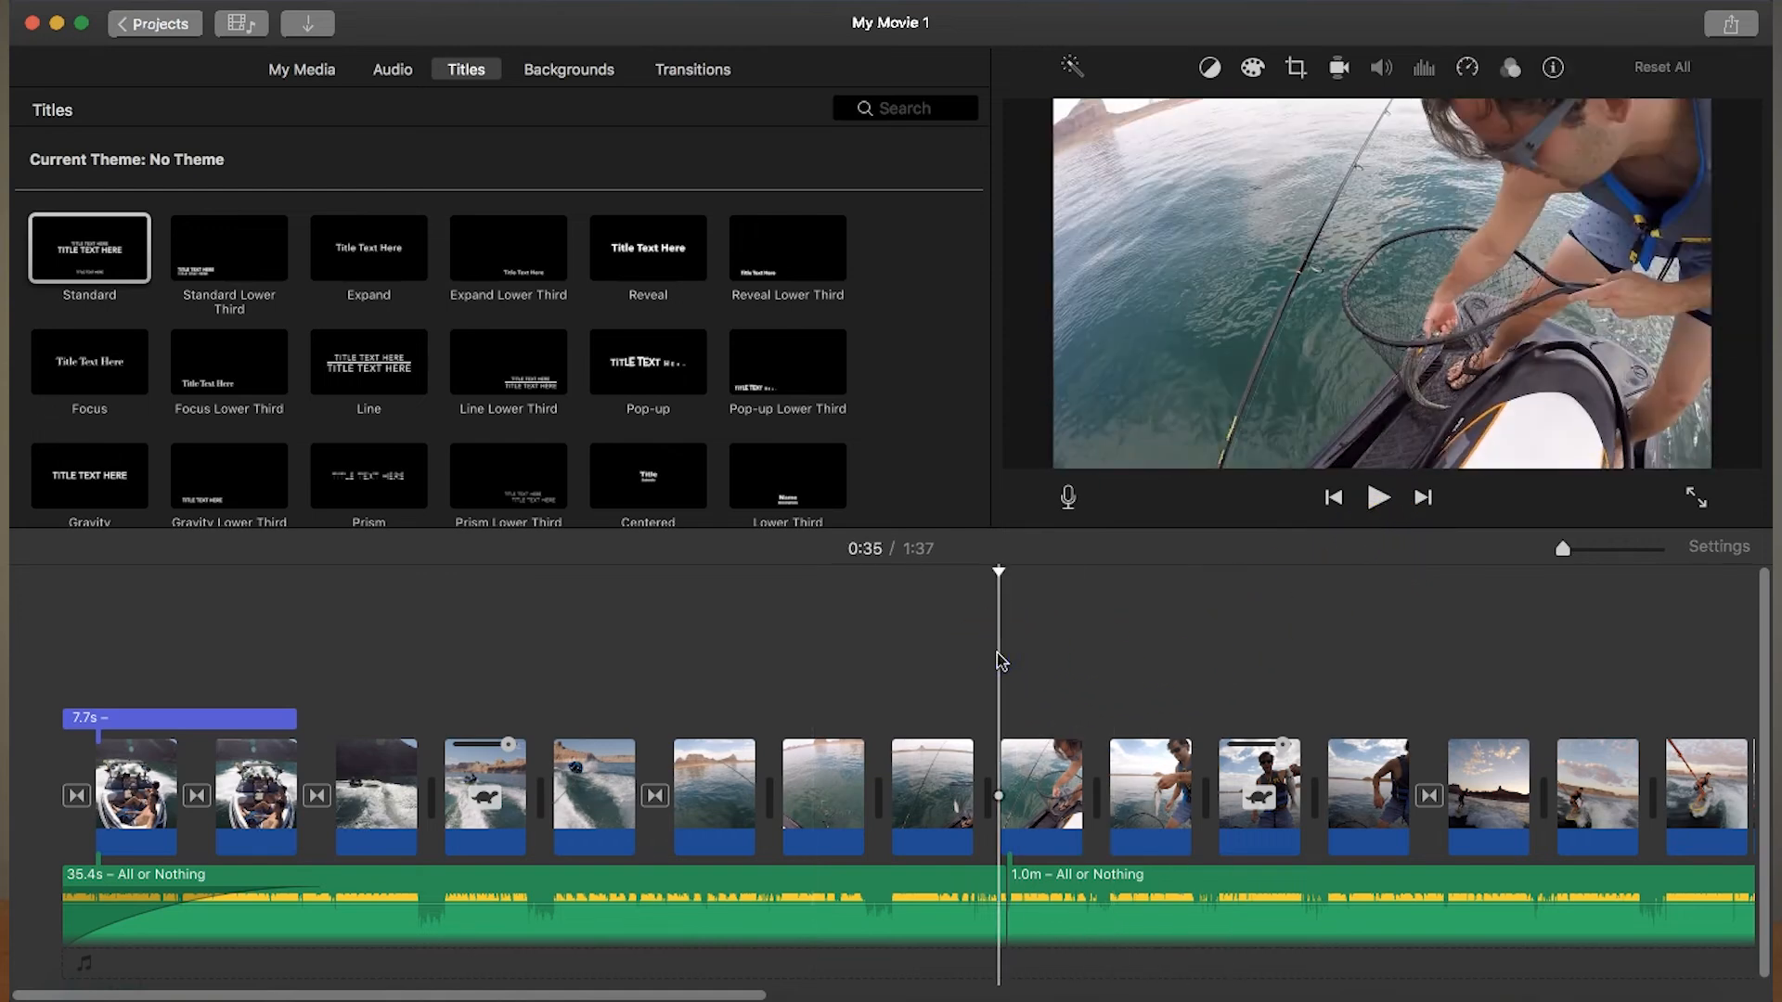